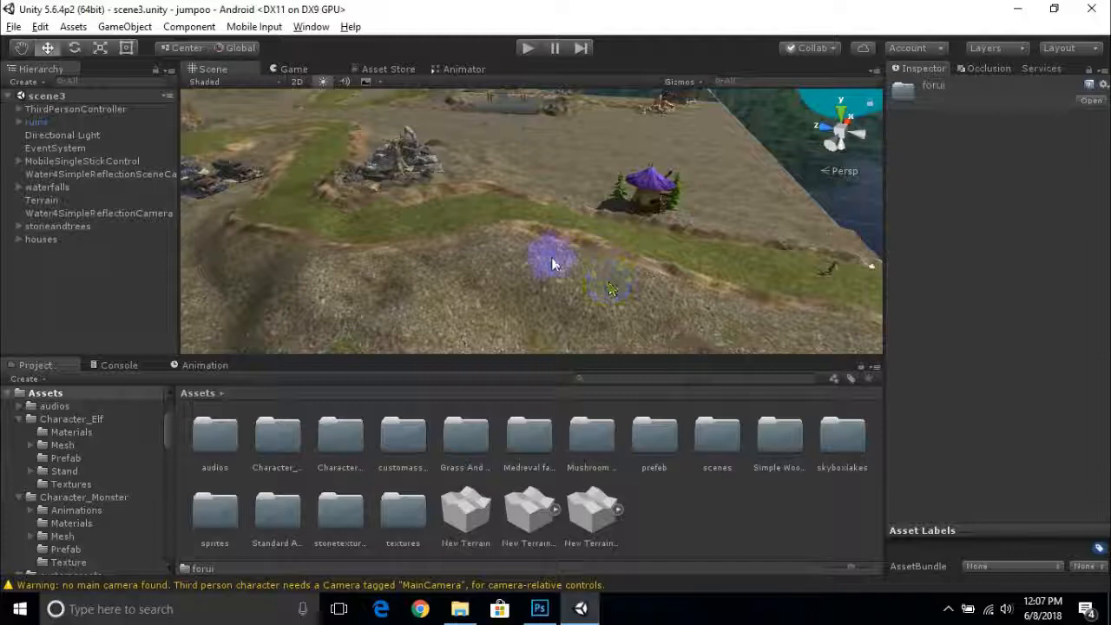
pyautogui.moveTo(523, 249)
pyautogui.mouseDown(button='middle')
pyautogui.moveTo(588, 251)
pyautogui.moveTo(516, 248)
pyautogui.mouseUp(button='middle')
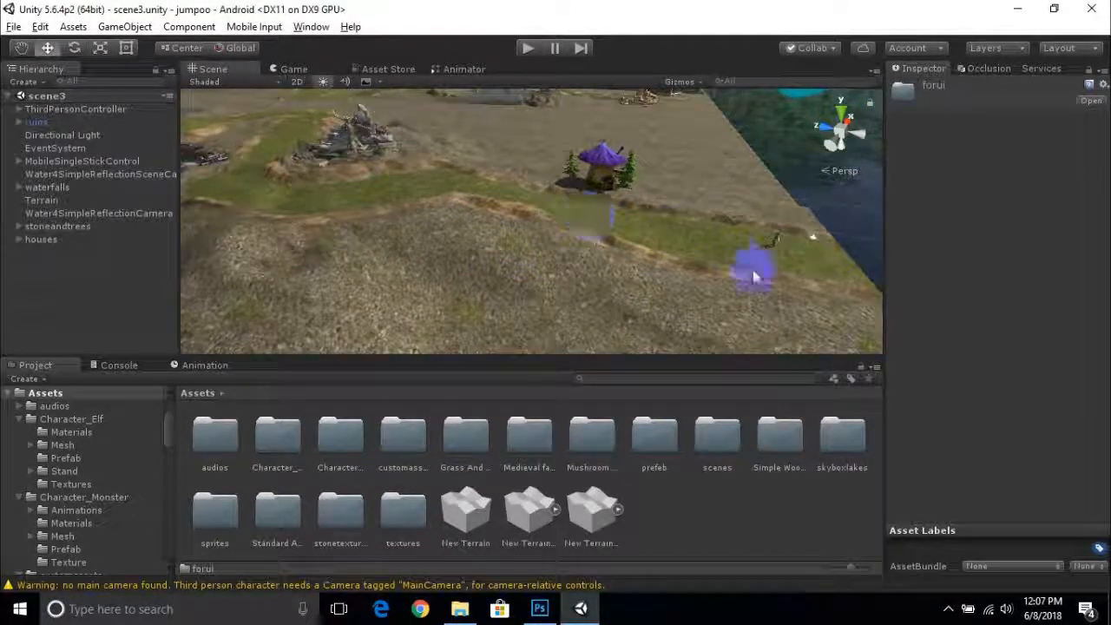
pyautogui.scroll(-2, 535, 197)
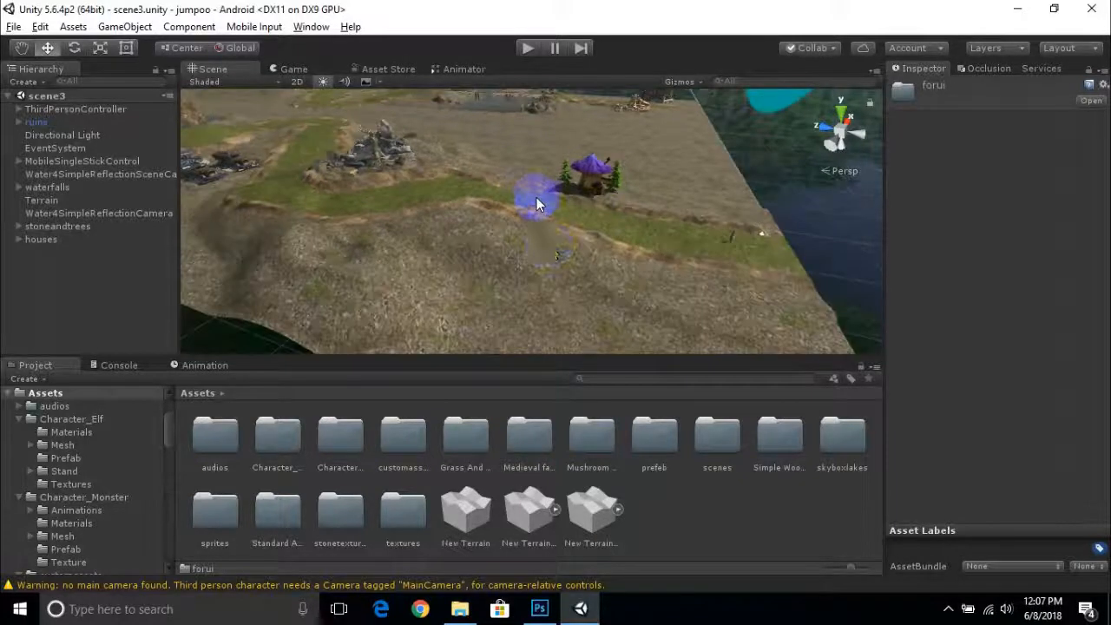
pyautogui.moveTo(563, 271); pyautogui.dragTo(547, 247, button='middle')
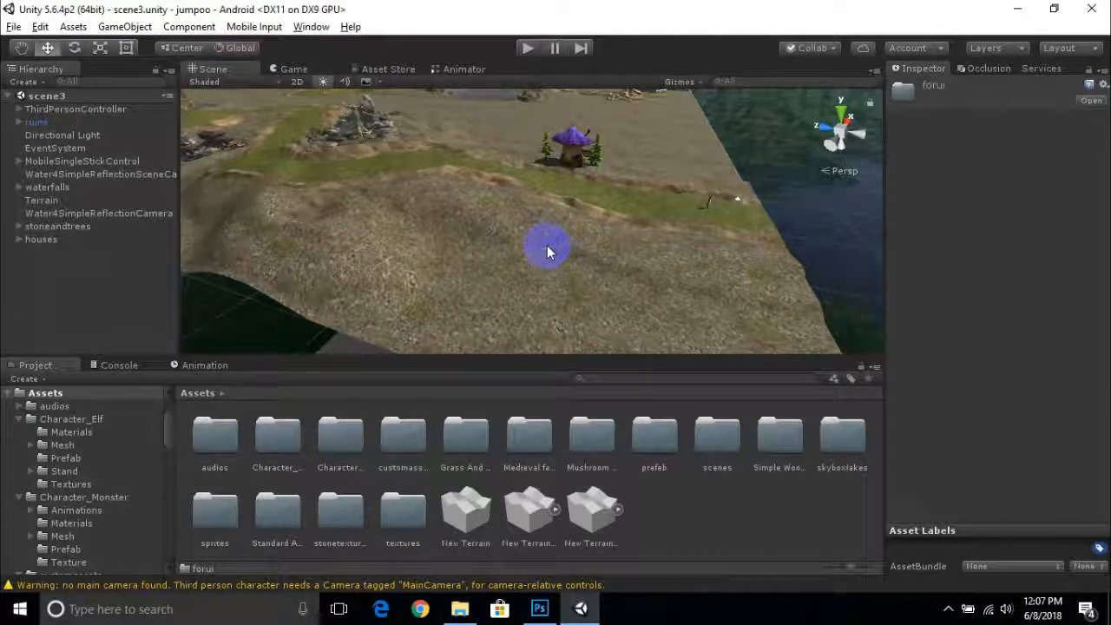
pyautogui.scroll(3, 535, 246)
pyautogui.moveTo(538, 249); pyautogui.dragTo(516, 244, button='middle')
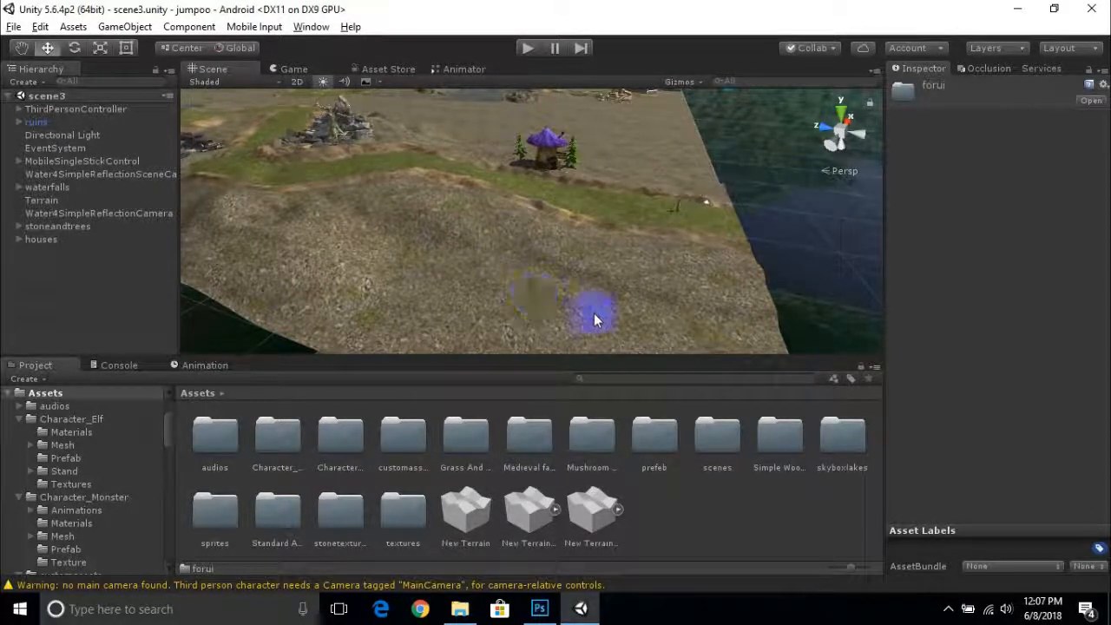
# Open scene1 from the project's scenes folder
pyautogui.doubleClick(715, 431)
pyautogui.click(292, 440)
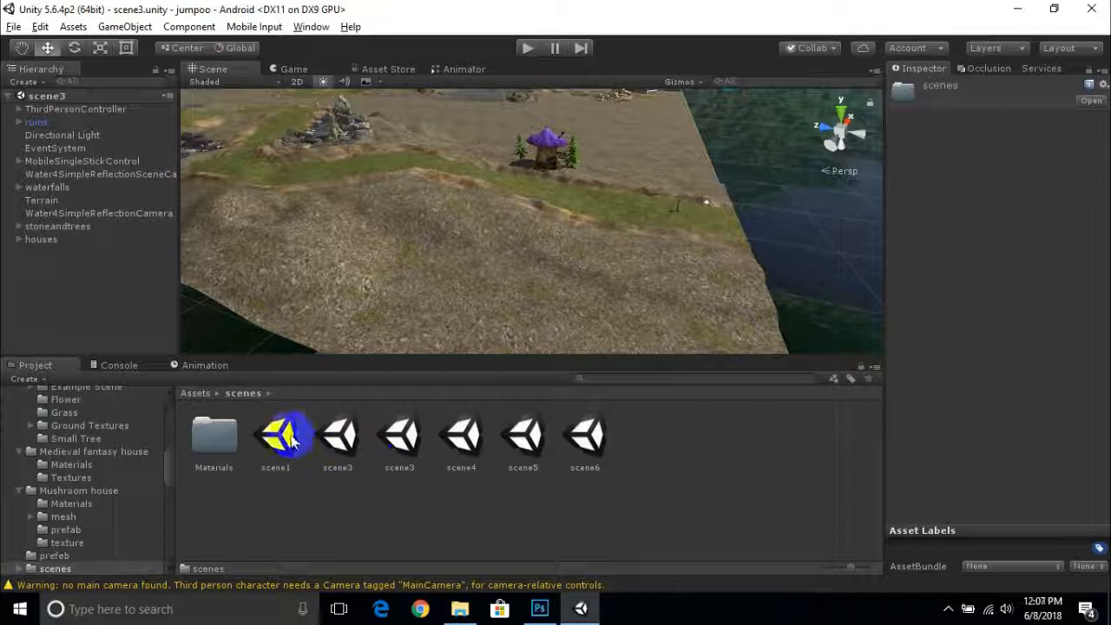
pyautogui.doubleClick(291, 437)
pyautogui.moveTo(493, 246); pyautogui.dragTo(518, 269, button='middle')
pyautogui.scroll(-3, 516, 272)
pyautogui.moveTo(664, 235); pyautogui.dragTo(622, 272, button='right')
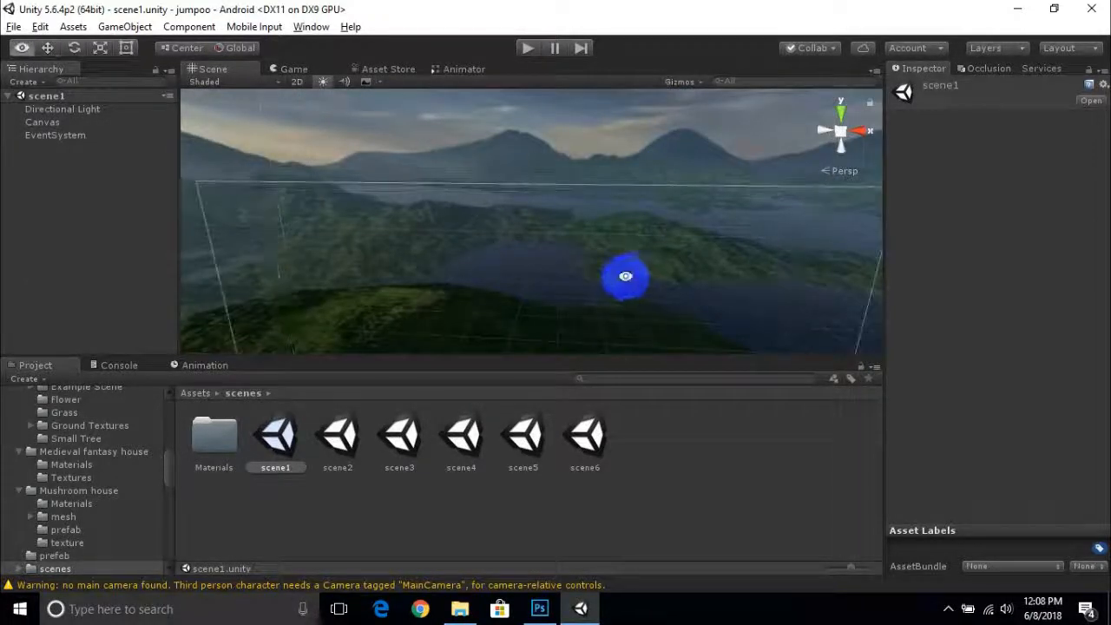
# Delete the existing Canvas from scene1
pyautogui.click(49, 126)
pyautogui.press('Delete')
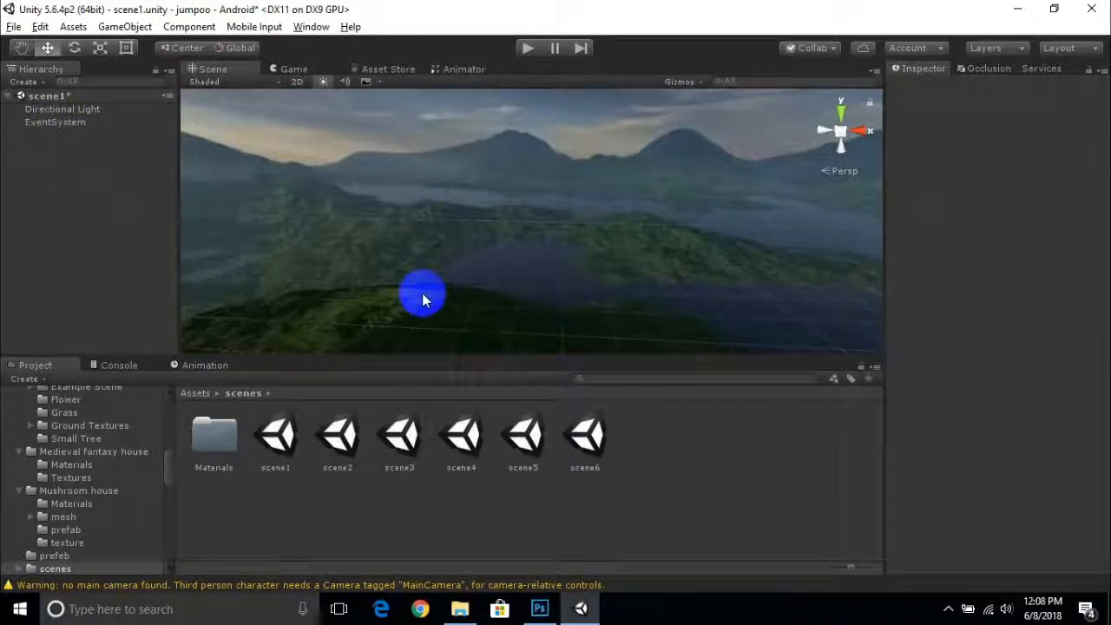
pyautogui.moveTo(435, 289); pyautogui.dragTo(407, 253, button='right')
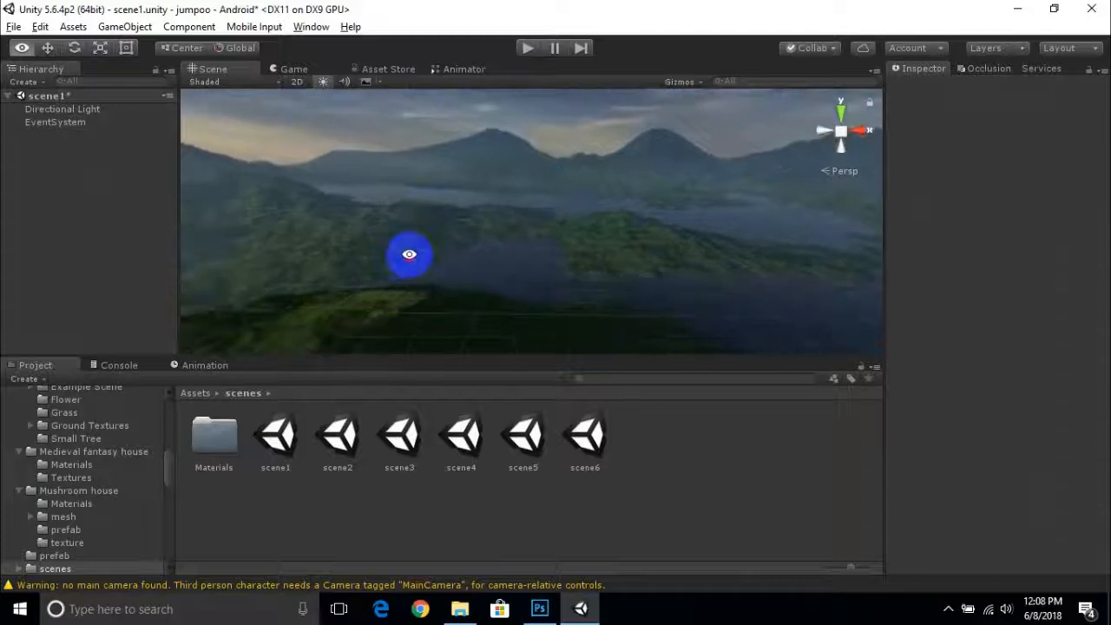
pyautogui.moveTo(506, 257)
pyautogui.mouseDown(button='right')
pyautogui.moveTo(454, 268)
pyautogui.moveTo(427, 244)
pyautogui.moveTo(461, 228)
pyautogui.moveTo(486, 256)
pyautogui.mouseUp(button='right')
pyautogui.moveTo(581, 295); pyautogui.dragTo(607, 290, button='right')
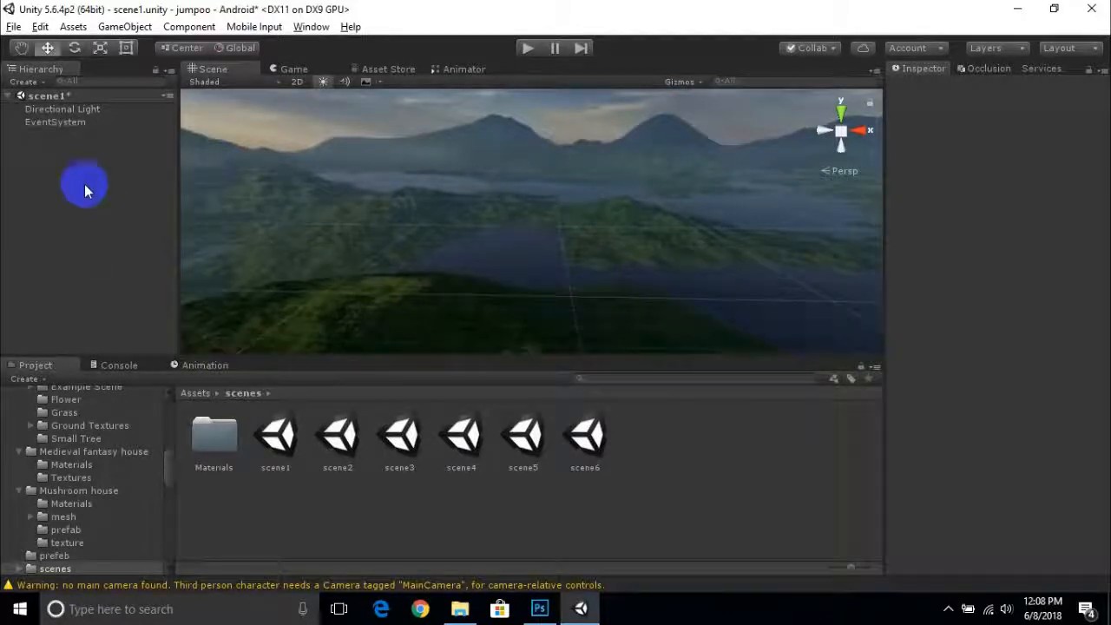
# Add a new UI Canvas to scene1 and frame its whole outline in the scene view
pyautogui.rightClick(84, 187)
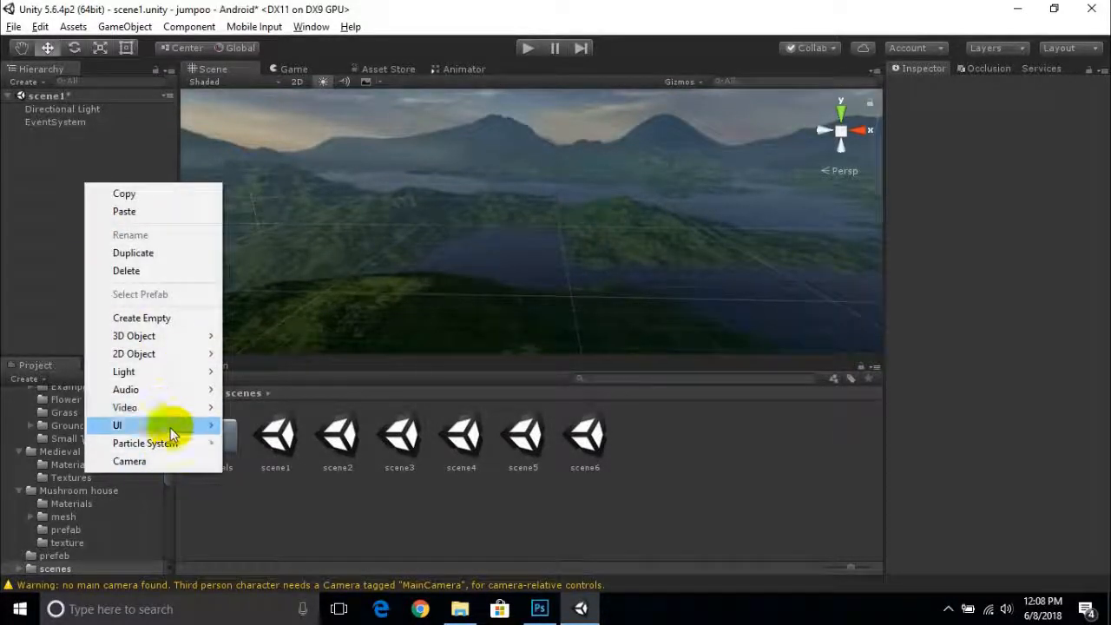
pyautogui.moveTo(173, 425)
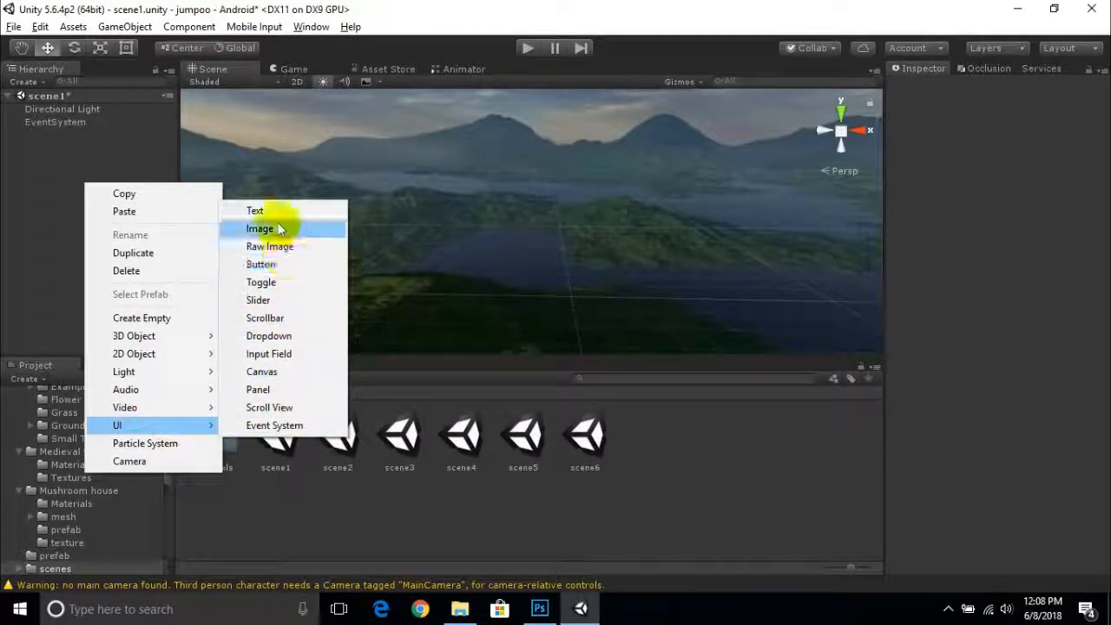
pyautogui.click(279, 374)
pyautogui.scroll(3, 377, 330)
pyautogui.moveTo(409, 324); pyautogui.dragTo(566, 303, button='middle')
pyautogui.keyDown('alt'); pyautogui.moveTo(582, 293); pyautogui.dragTo(566, 226); pyautogui.keyUp('alt')
pyautogui.moveTo(566, 226); pyautogui.dragTo(551, 224, button='middle')
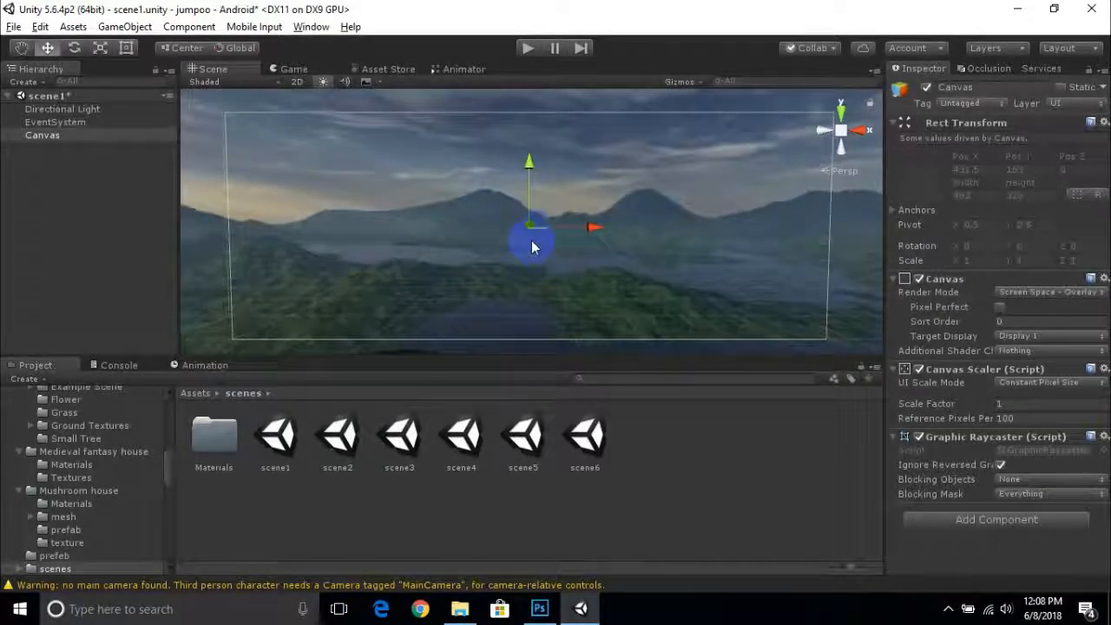
pyautogui.keyDown('alt'); pyautogui.moveTo(565, 268); pyautogui.dragTo(628, 248); pyautogui.keyUp('alt')
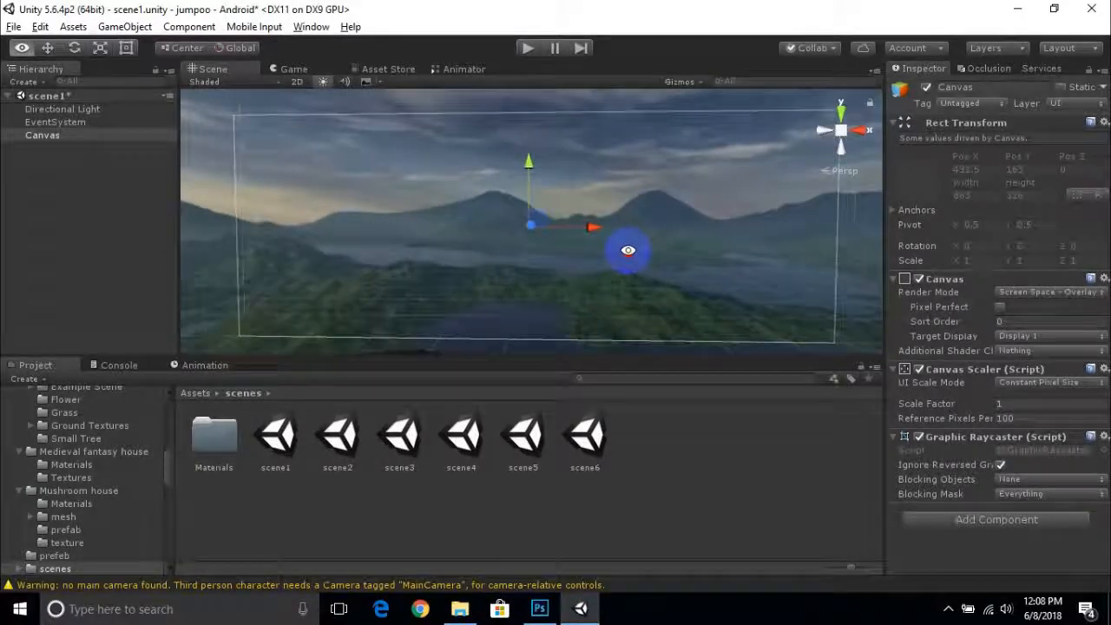
# Open the forui folder inside the sprites assets folder
pyautogui.click(193, 396)
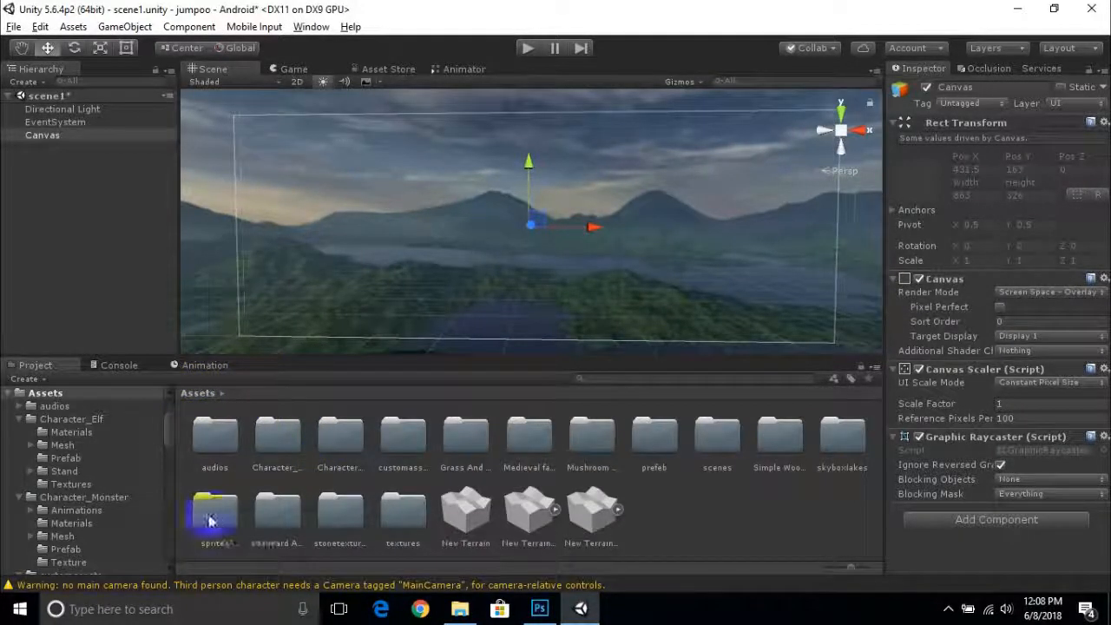
pyautogui.doubleClick(210, 520)
pyautogui.doubleClick(228, 445)
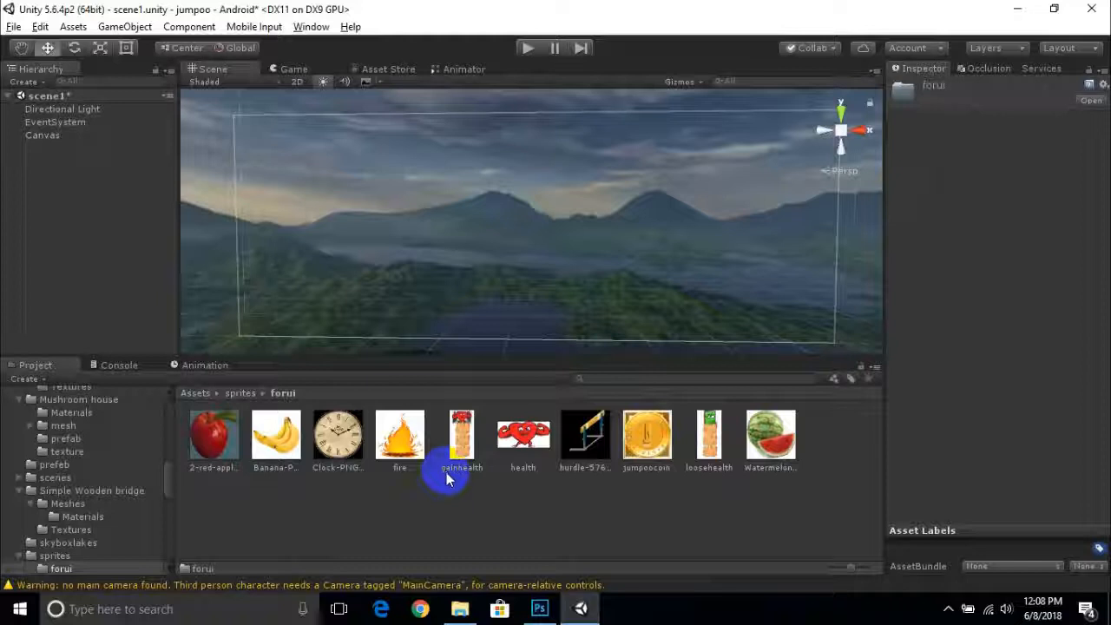
# Try to place the gainhealth and watermelon images from the forui folder into the scene
pyautogui.moveTo(460, 473); pyautogui.dragTo(444, 300)
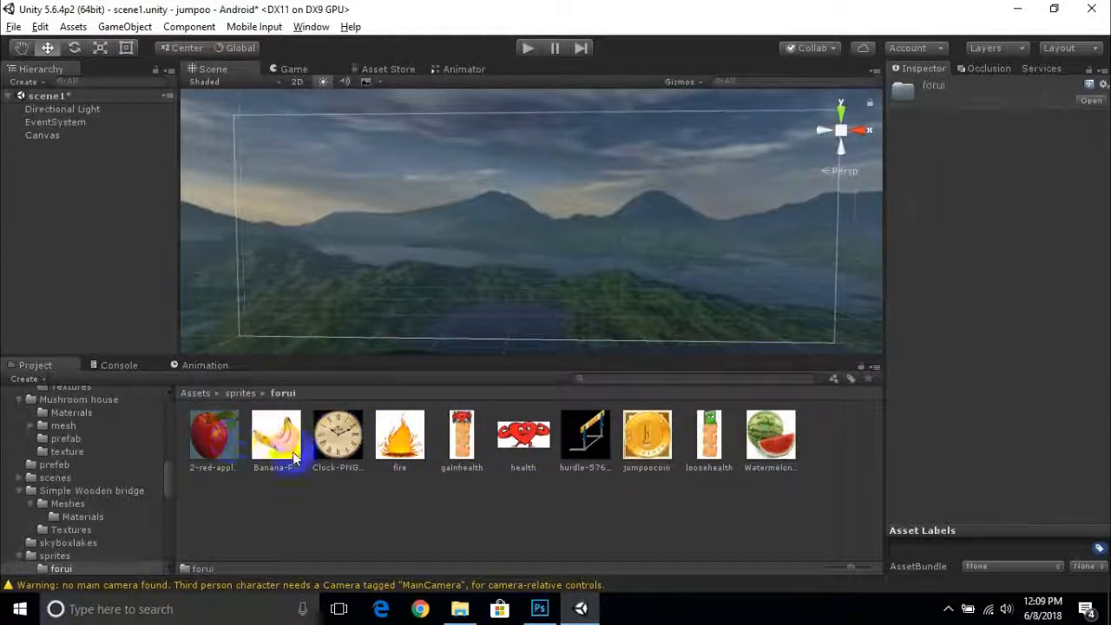
pyautogui.click(754, 456)
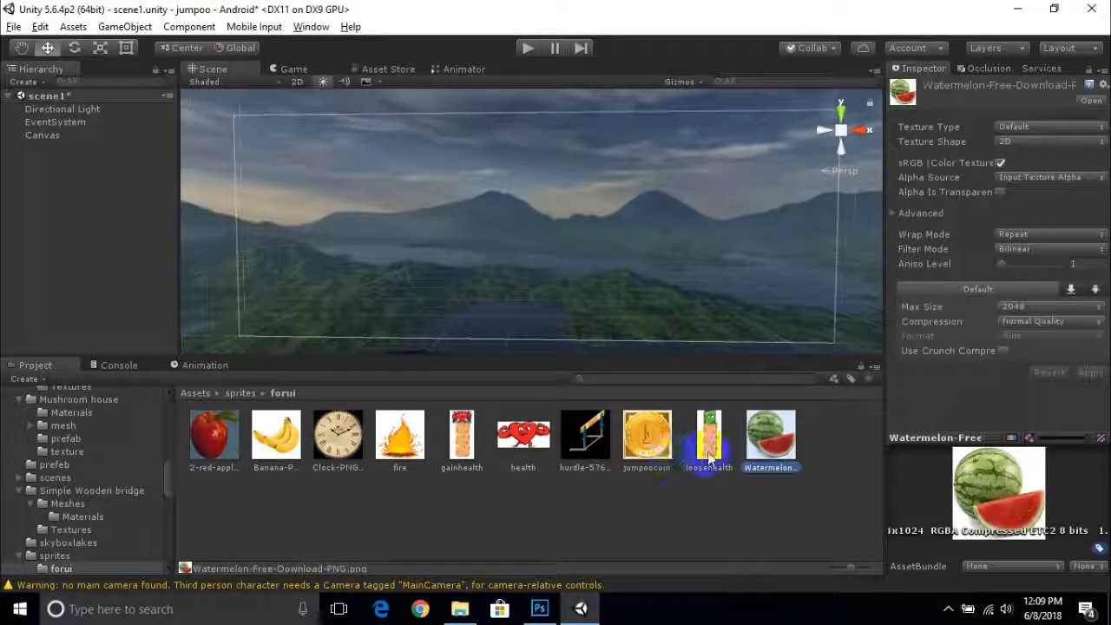
pyautogui.click(708, 453)
pyautogui.click(762, 435)
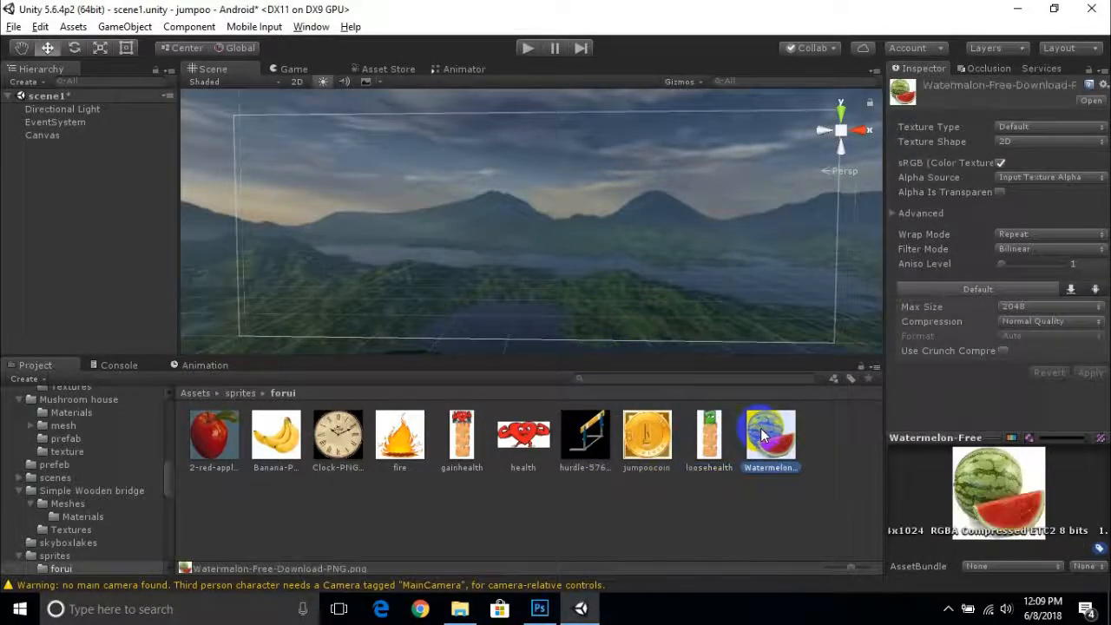
pyautogui.moveTo(762, 435); pyautogui.dragTo(582, 246)
pyautogui.moveTo(534, 287); pyautogui.dragTo(445, 290)
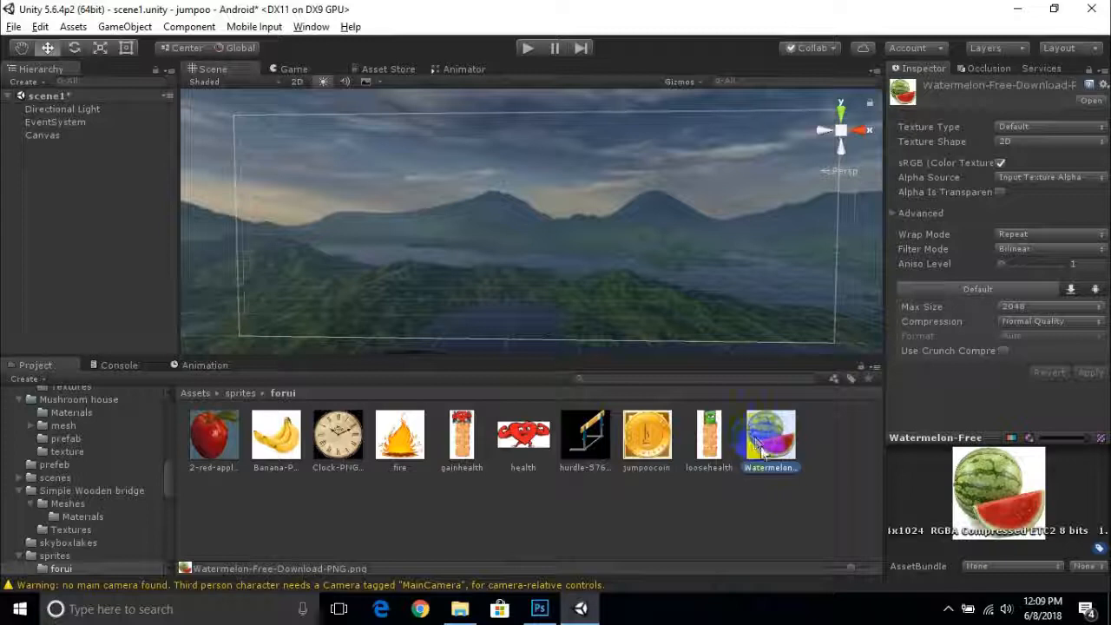
# Set the red apple image's texture type to Sprite (2D and UI), apply it, and try placing the apple in the scene
pyautogui.click(206, 441)
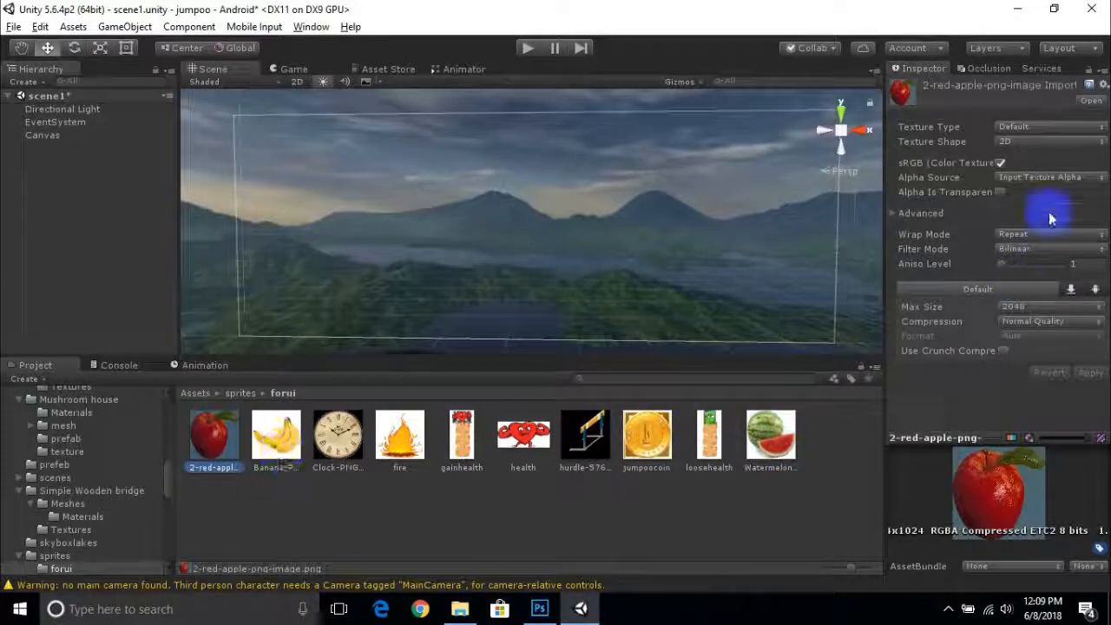
pyautogui.click(1033, 127)
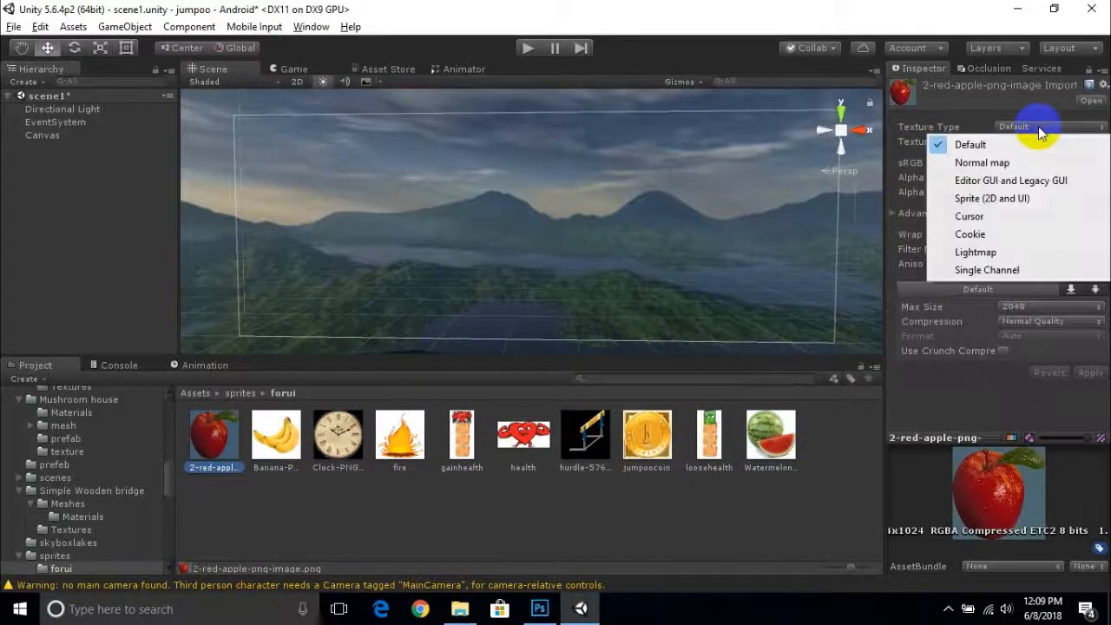
pyautogui.click(1014, 200)
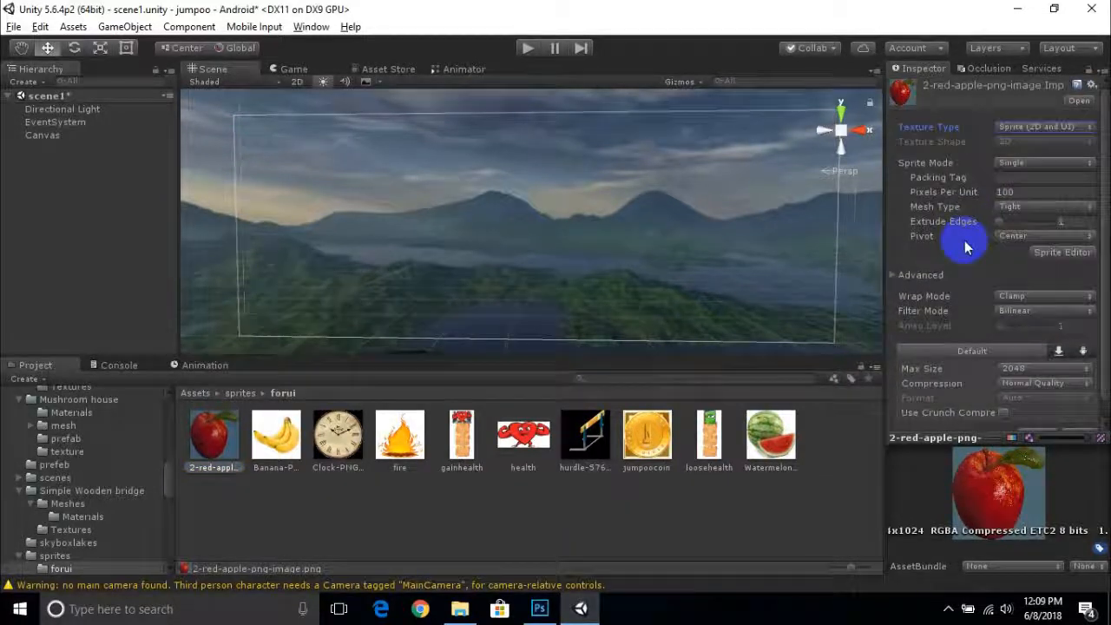
pyautogui.scroll(-1, 972, 391)
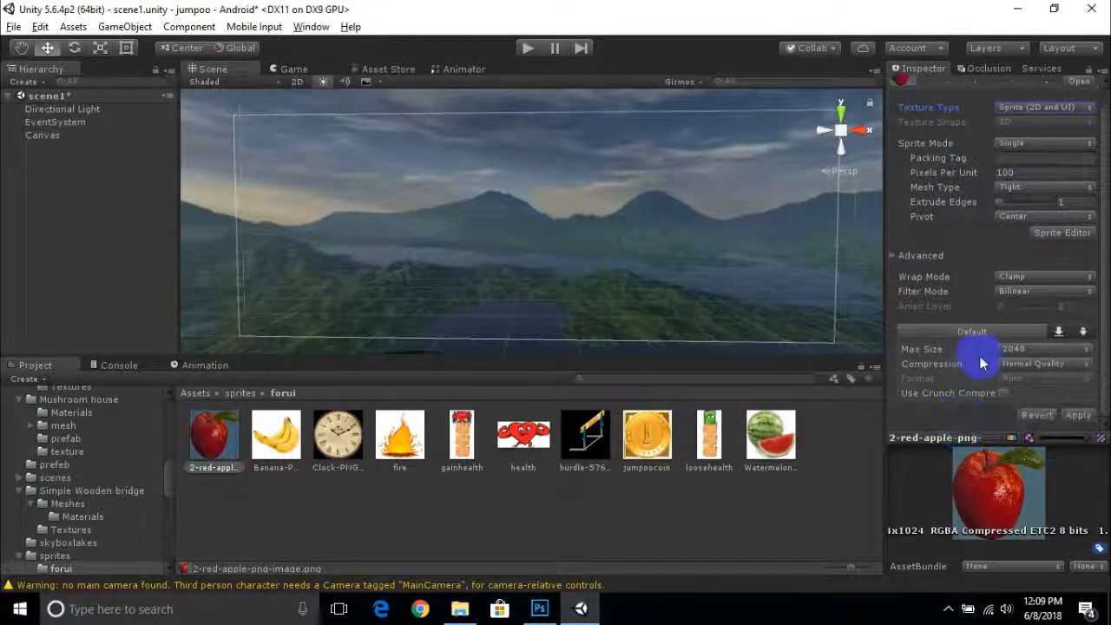
pyautogui.click(1057, 416)
pyautogui.moveTo(211, 438); pyautogui.dragTo(486, 256)
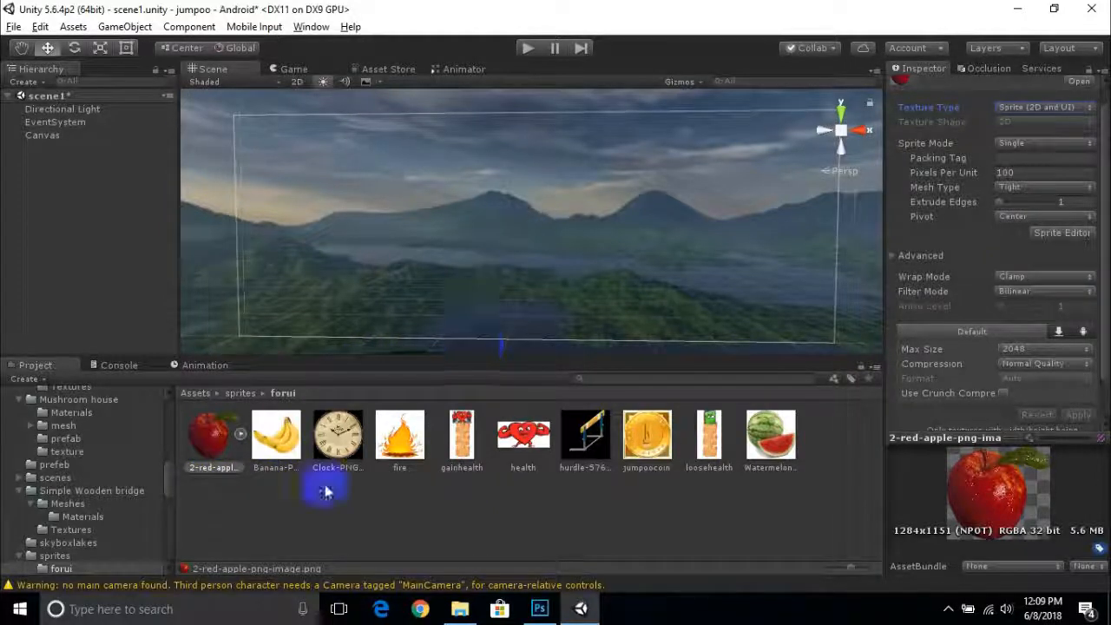
# Set the banana image's texture type to Sprite (2D and UI) and apply the import settings
pyautogui.click(276, 436)
pyautogui.click(1051, 126)
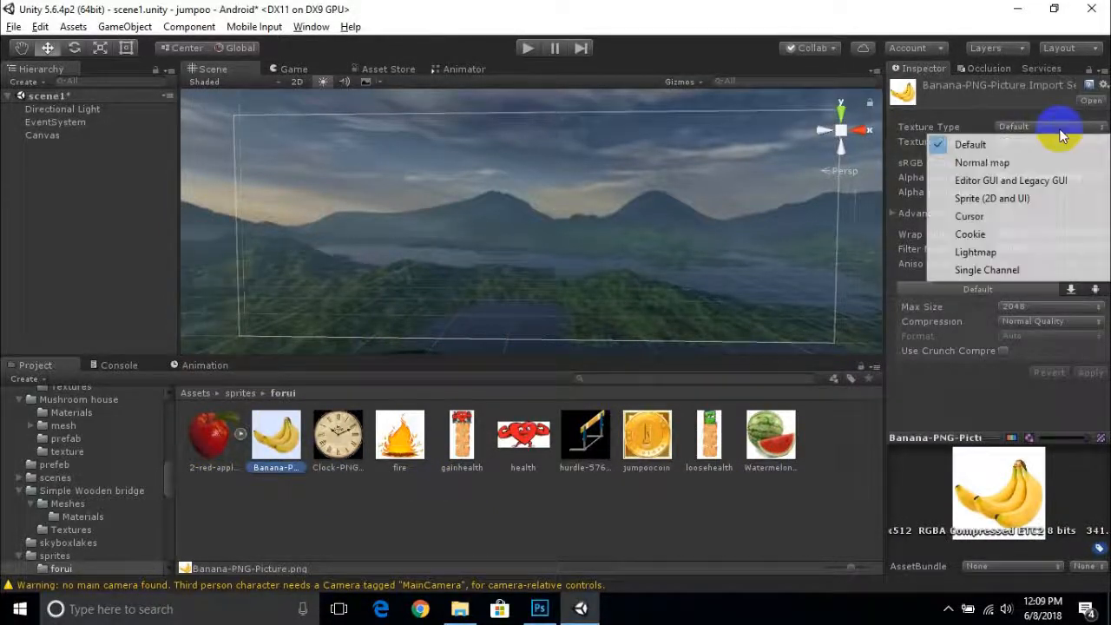
pyautogui.click(1032, 198)
pyautogui.scroll(-1, 1081, 425)
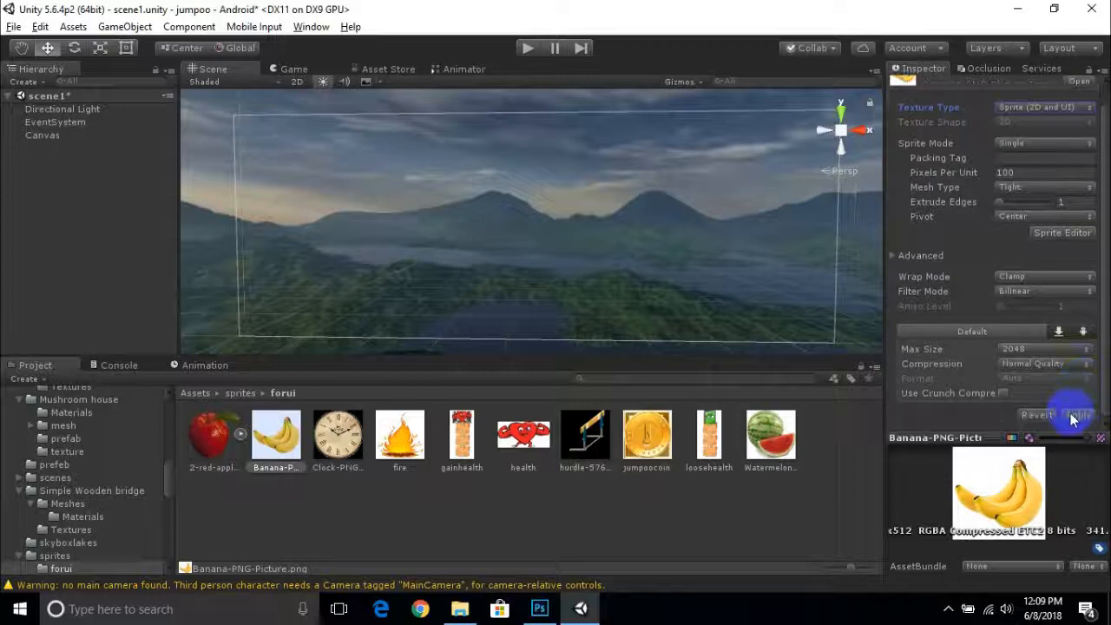
# Convert the remaining eight forui images, from the clock through the watermelon, to the Sprite (2D and UI) texture type together and apply
pyautogui.click(347, 434)
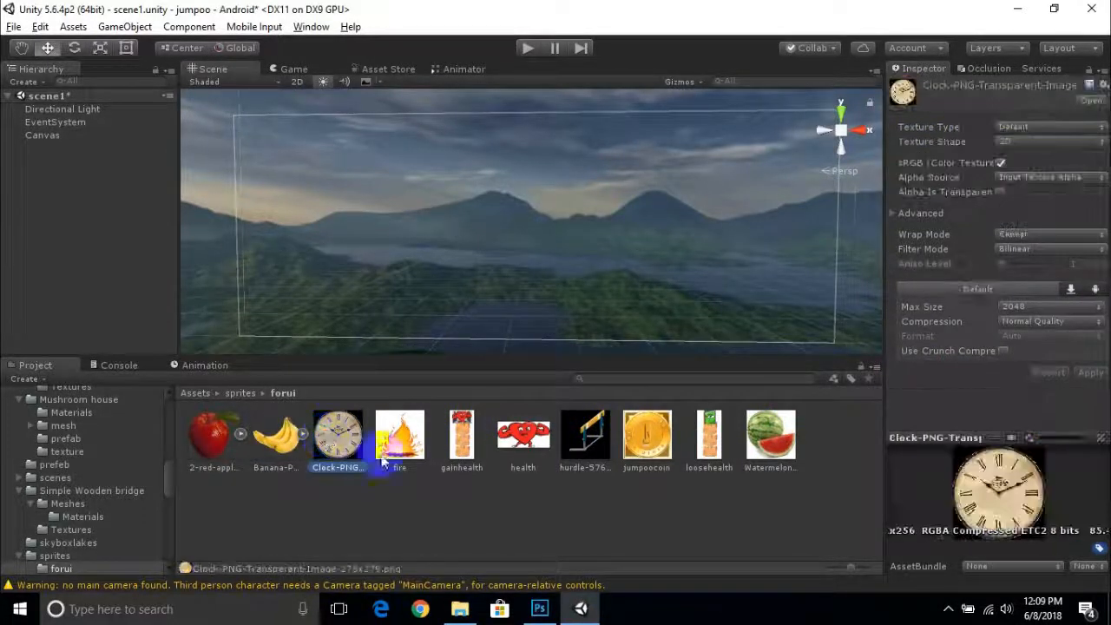
pyautogui.keyDown('ctrl'); pyautogui.click(406, 434); pyautogui.keyUp('ctrl')
pyautogui.keyDown('ctrl'); pyautogui.click(462, 434); pyautogui.keyUp('ctrl')
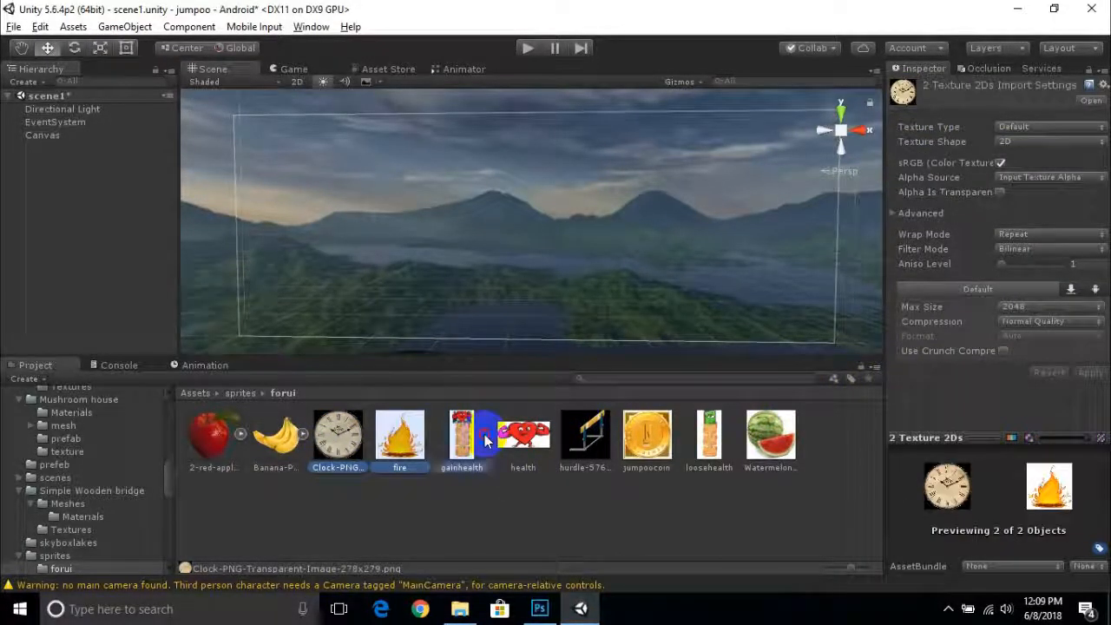
pyautogui.keyDown('ctrl'); pyautogui.click(524, 435); pyautogui.keyUp('ctrl')
pyautogui.keyDown('ctrl'); pyautogui.click(585, 434); pyautogui.keyUp('ctrl')
pyautogui.keyDown('ctrl'); pyautogui.click(640, 438); pyautogui.keyUp('ctrl')
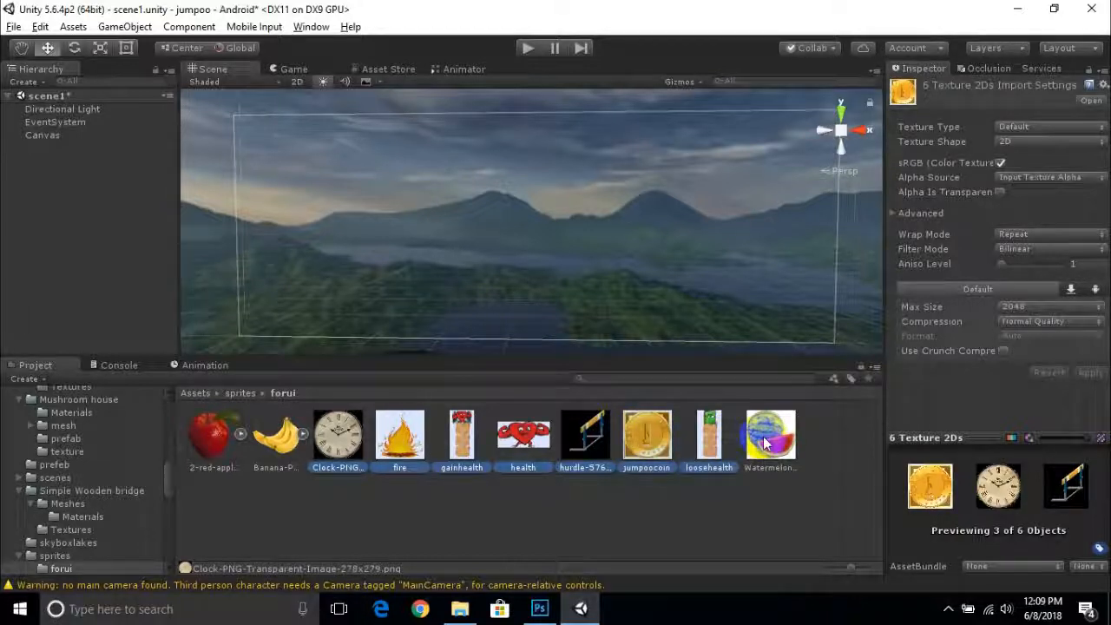
pyautogui.keyDown('ctrl'); pyautogui.click(710, 438); pyautogui.keyUp('ctrl')
pyautogui.keyDown('ctrl'); pyautogui.click(768, 438); pyautogui.keyUp('ctrl')
pyautogui.click(1053, 127)
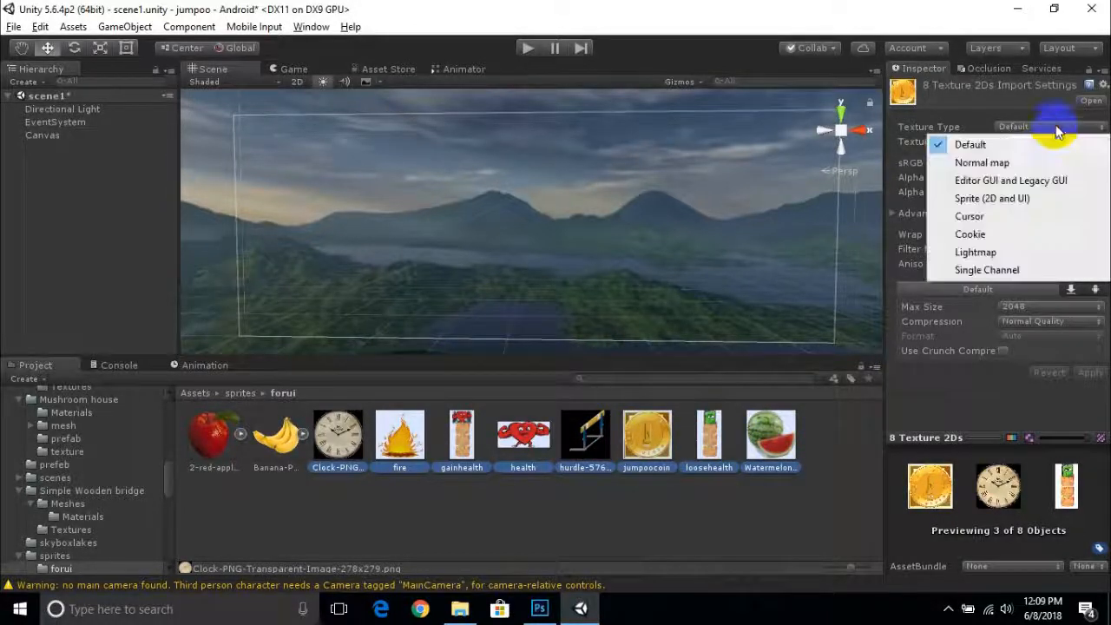
pyautogui.click(1042, 199)
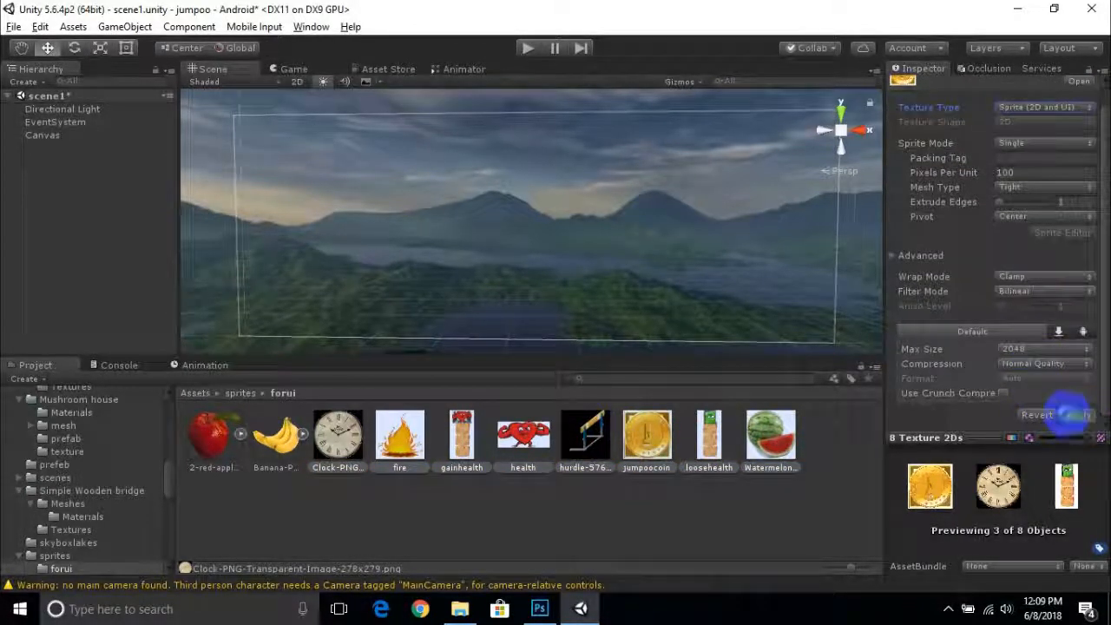
pyautogui.click(1070, 415)
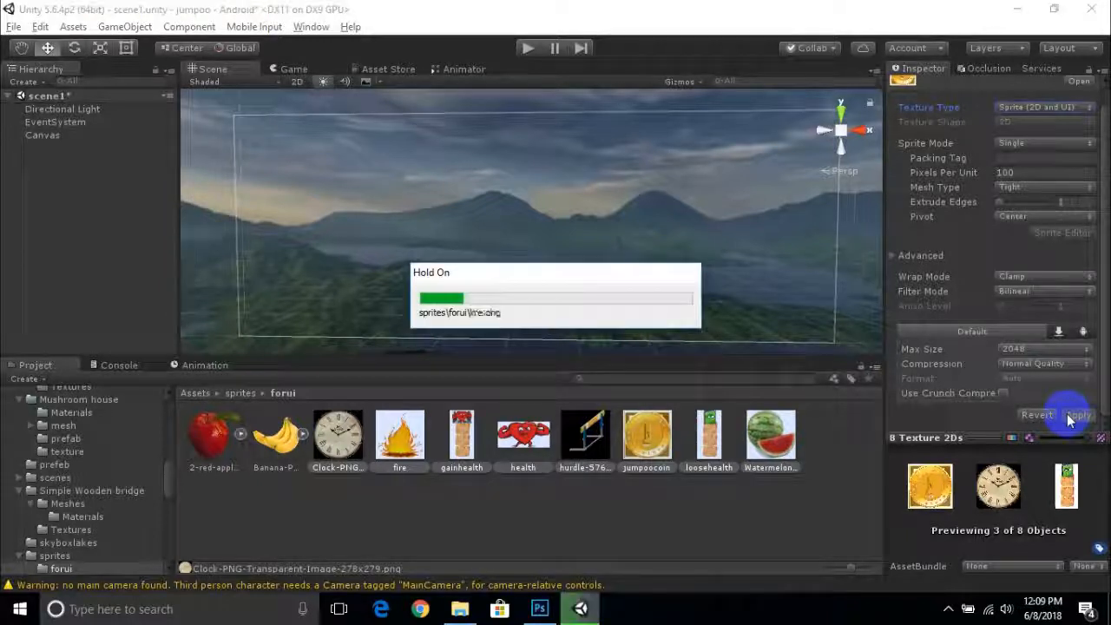
pyautogui.click(595, 445)
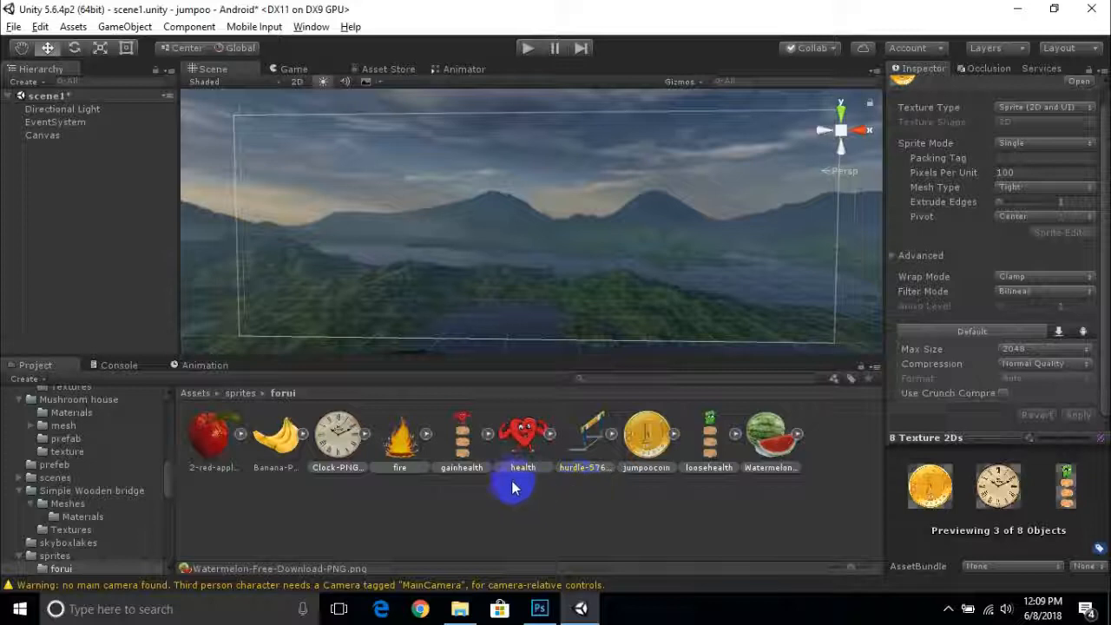
pyautogui.click(492, 513)
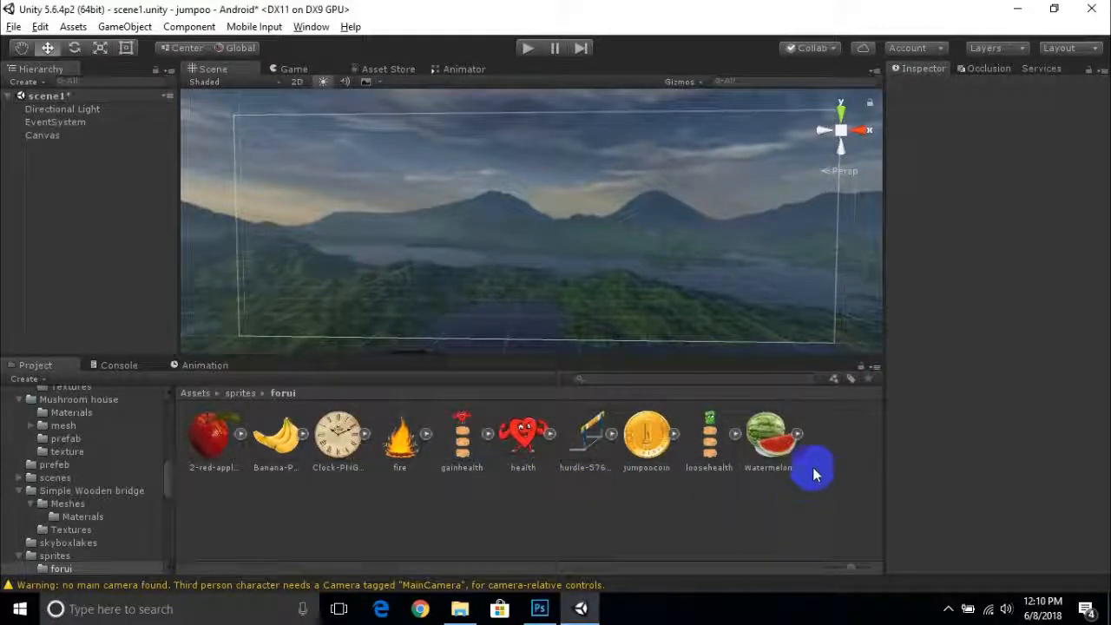
pyautogui.scroll(-1, 495, 247)
pyautogui.moveTo(548, 299); pyautogui.dragTo(527, 305, button='middle')
pyautogui.moveTo(428, 233)
pyautogui.keyDown('alt'); pyautogui.mouseDown()
pyautogui.moveTo(504, 251)
pyautogui.moveTo(440, 249)
pyautogui.mouseUp(); pyautogui.keyUp('alt')
pyautogui.moveTo(457, 250); pyautogui.dragTo(496, 260, button='middle')
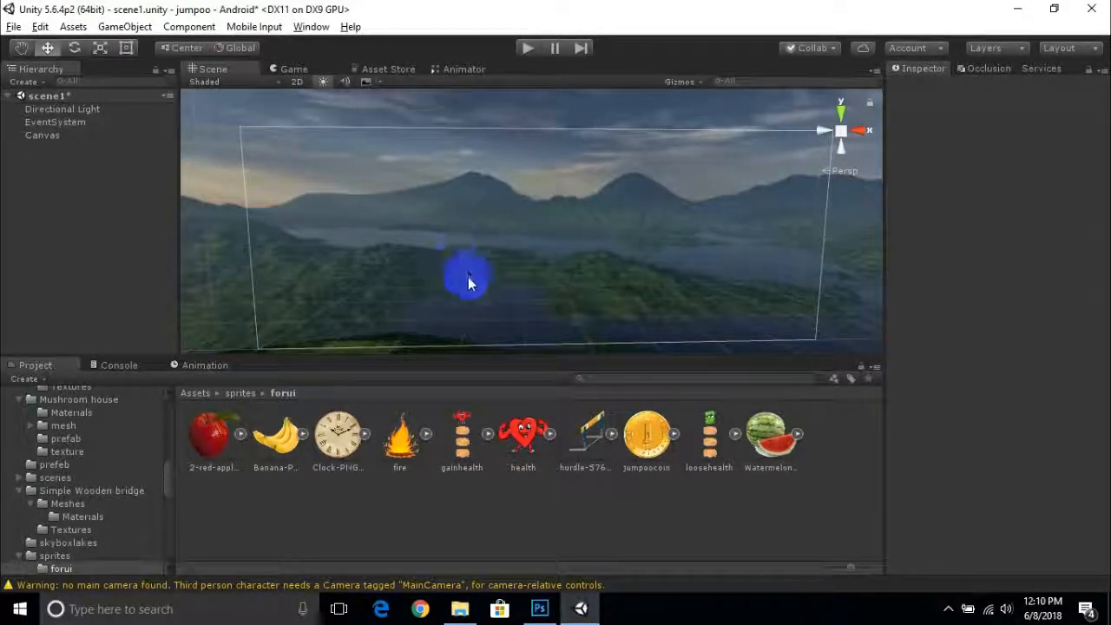
# Import the Zombie-PNG-Image picture from the Desktop folder into the project's forui folder
pyautogui.keyDown('alt'); pyautogui.moveTo(488, 280); pyautogui.dragTo(555, 210); pyautogui.keyUp('alt')
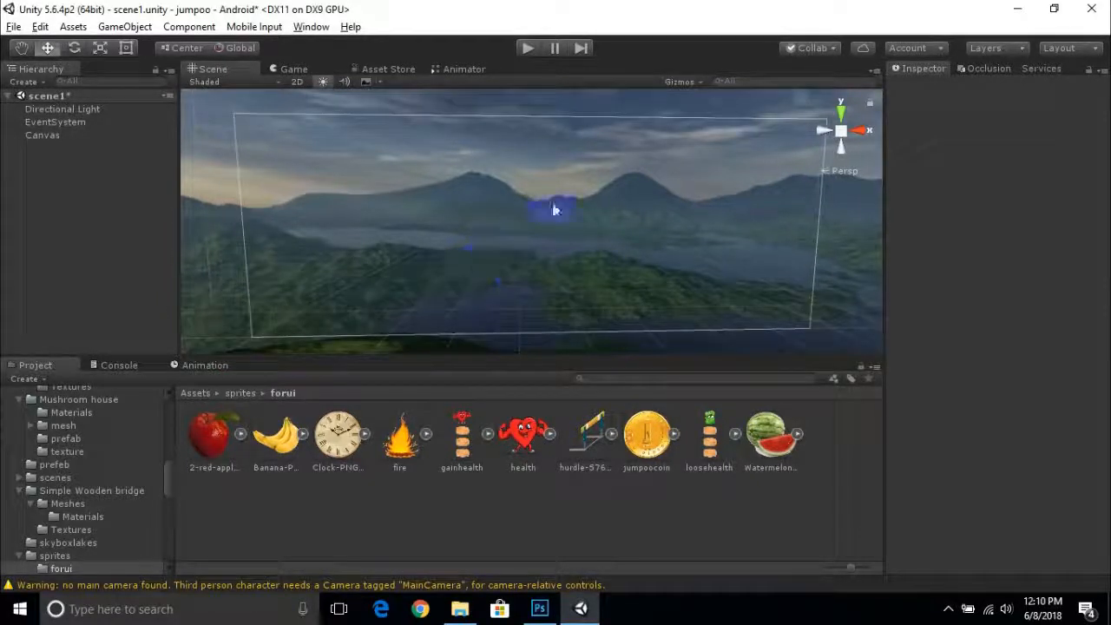
pyautogui.click(477, 615)
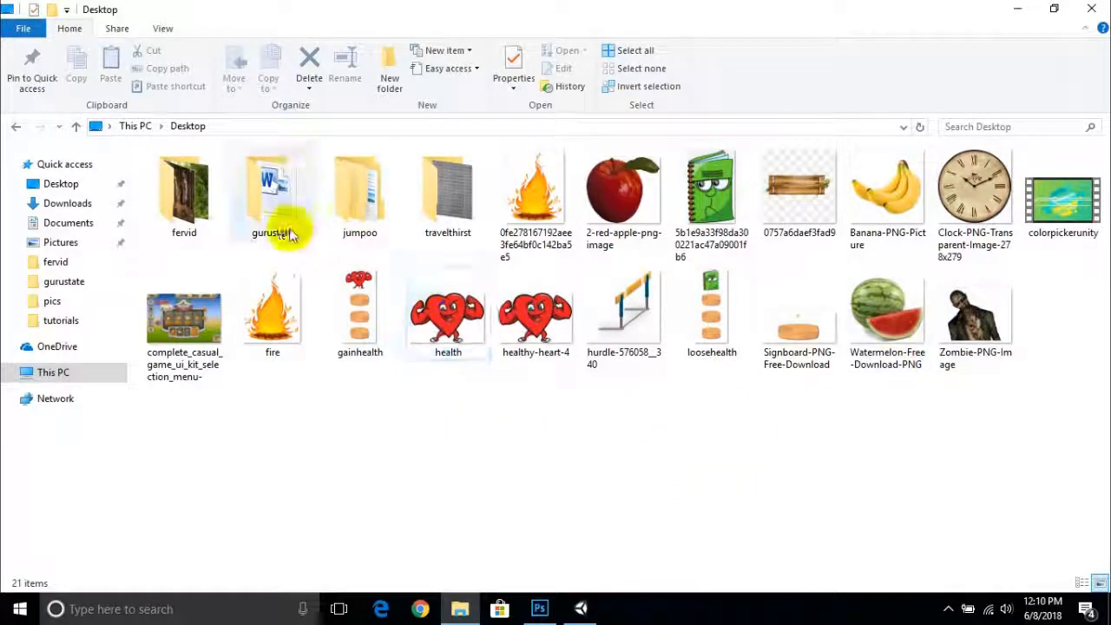
pyautogui.moveTo(951, 347); pyautogui.dragTo(825, 449)
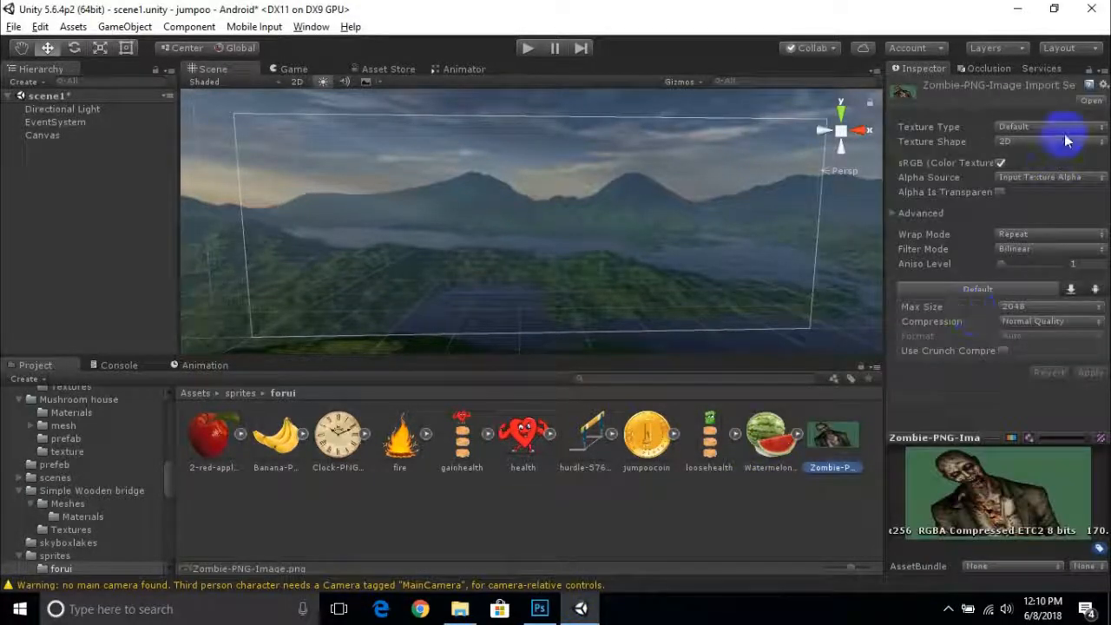
# Set the zombie image's texture type to Sprite (2D and UI) and apply the import settings
pyautogui.click(1055, 127)
pyautogui.click(1028, 198)
pyautogui.scroll(-1, 1000, 367)
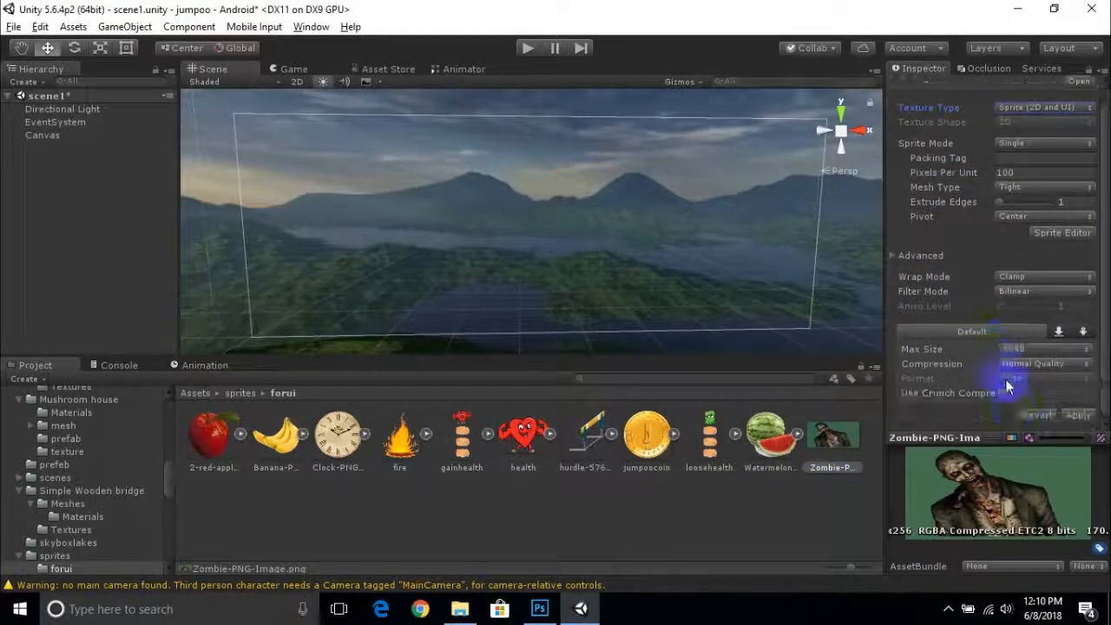
pyautogui.click(1067, 417)
# Find the background picture in the Desktop's jumpoo > sprites folder and import it into the project's forui folder
pyautogui.click(460, 608)
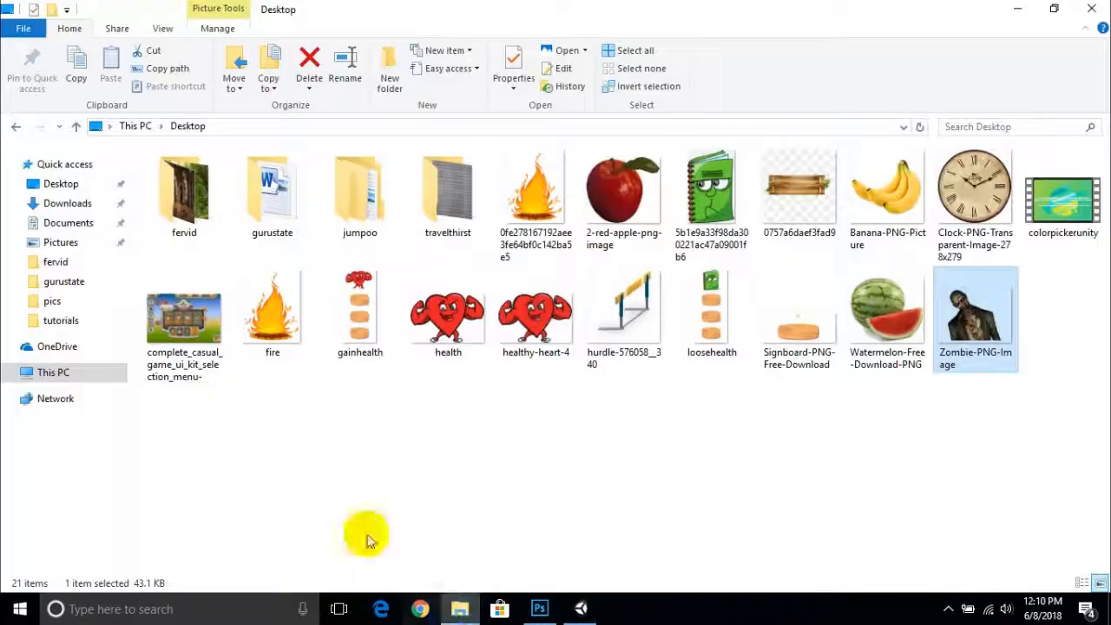
pyautogui.click(185, 195)
pyautogui.click(135, 126)
pyautogui.doubleClick(232, 194)
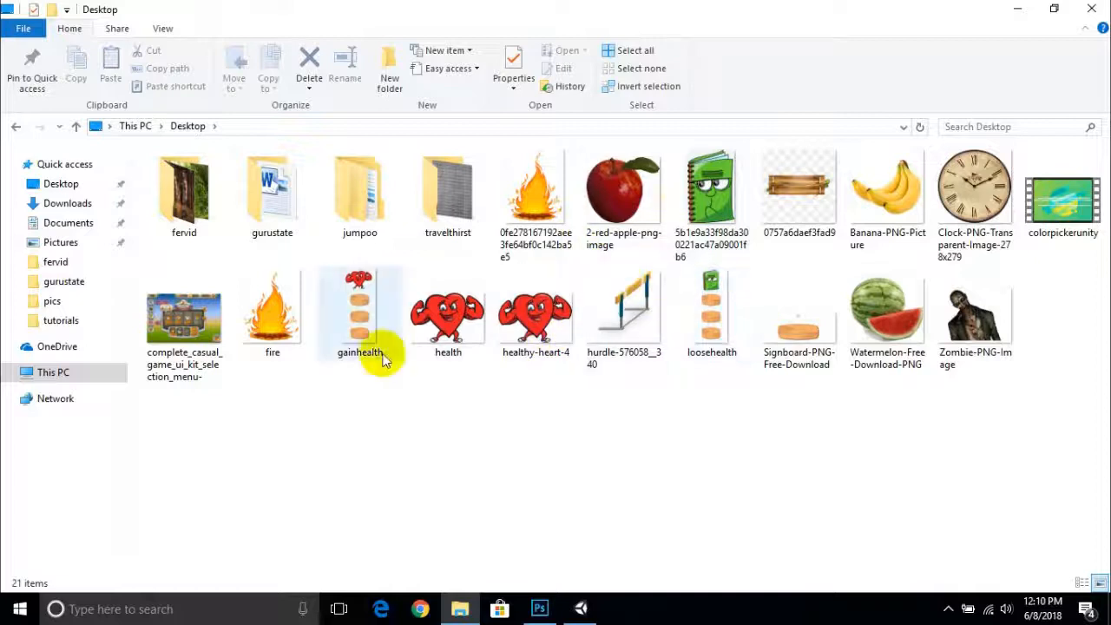
pyautogui.doubleClick(359, 189)
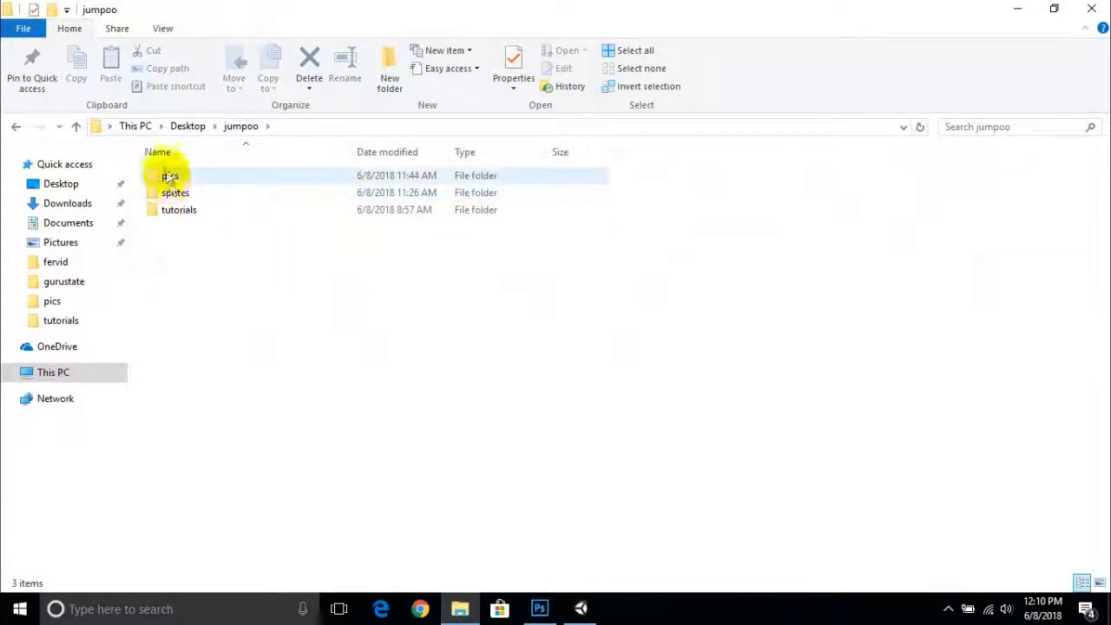
pyautogui.click(170, 178)
pyautogui.doubleClick(171, 180)
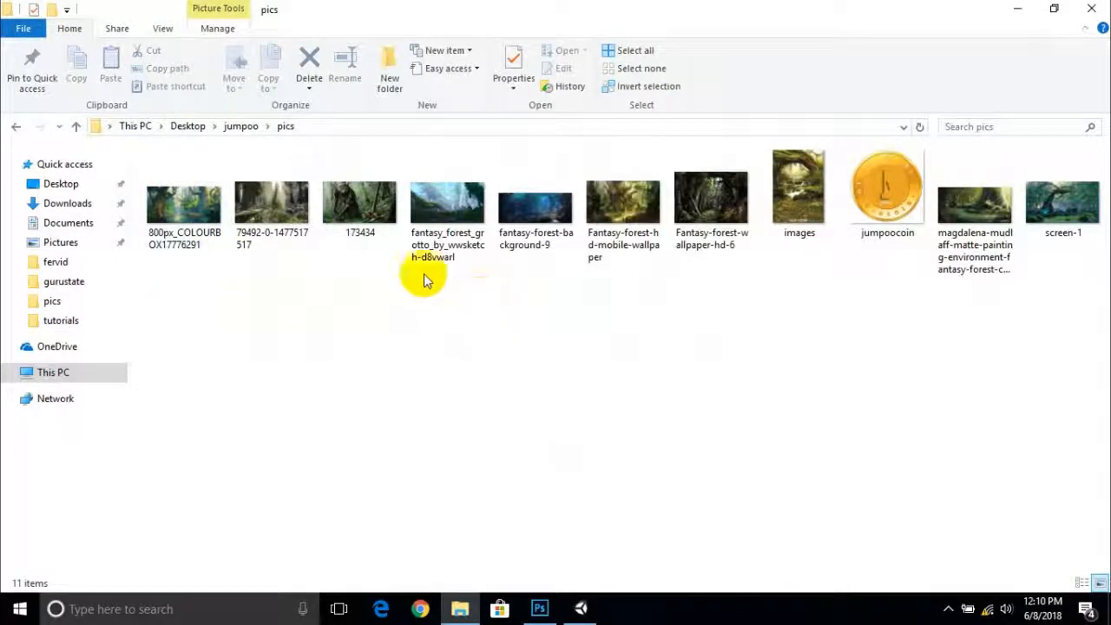
pyautogui.click(241, 126)
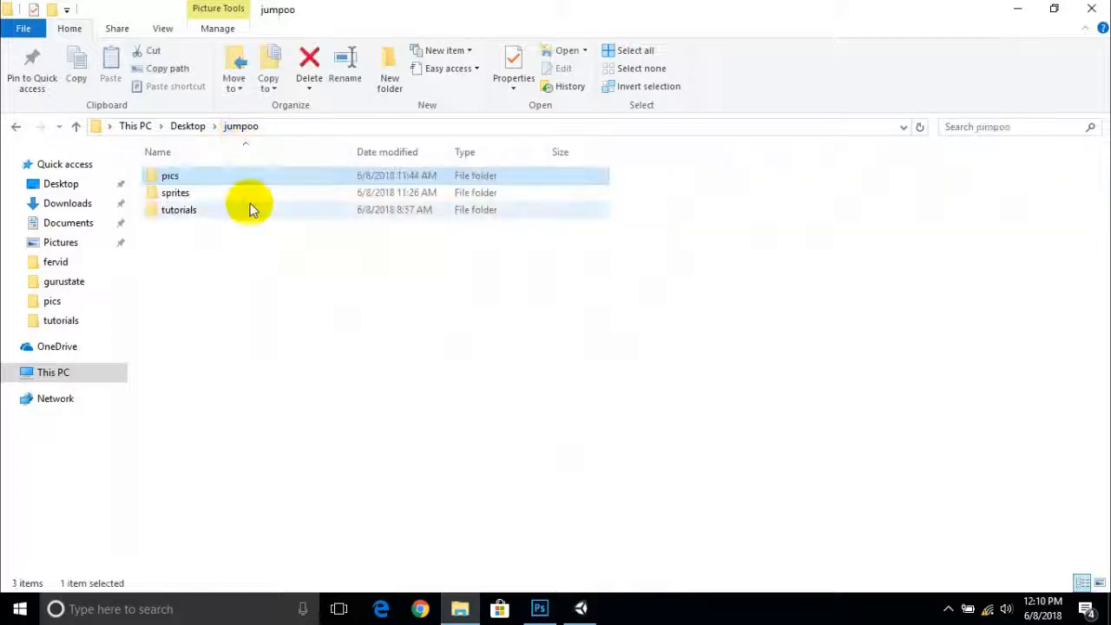
pyautogui.doubleClick(189, 193)
pyautogui.click(205, 225)
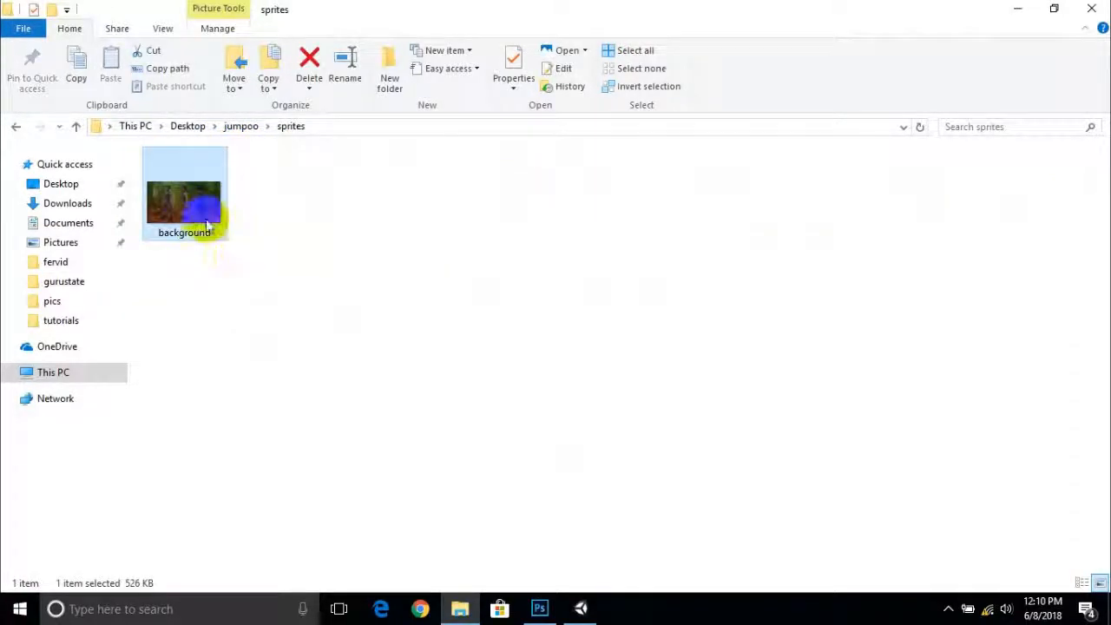
pyautogui.moveTo(199, 219); pyautogui.dragTo(623, 543)
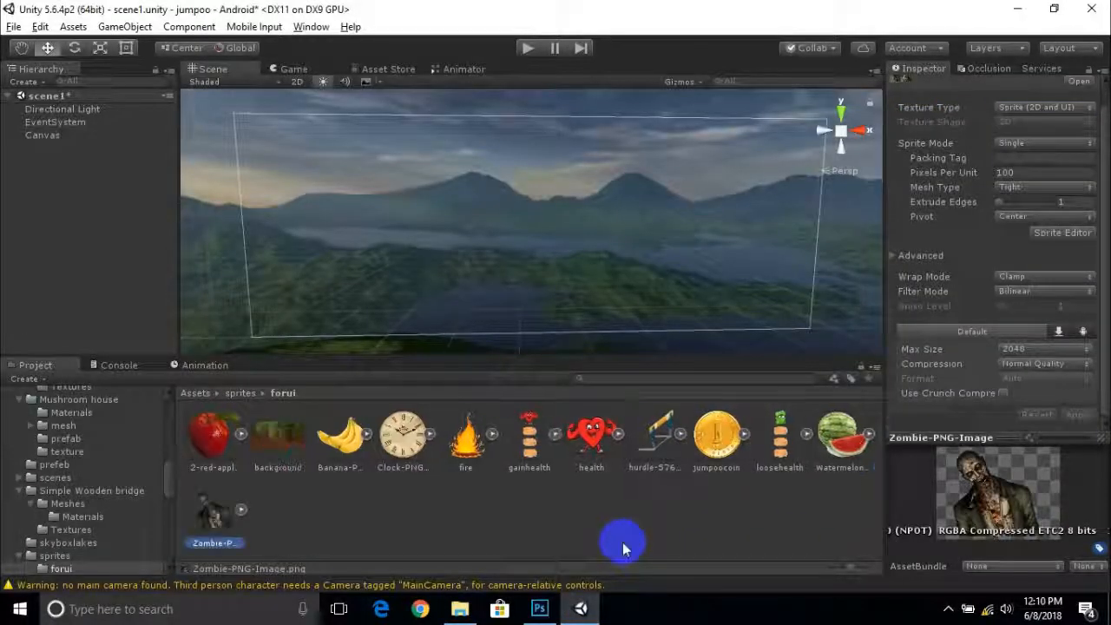
# Set the background image's texture type to Sprite (2D and UI) and apply the import settings
pyautogui.click(274, 435)
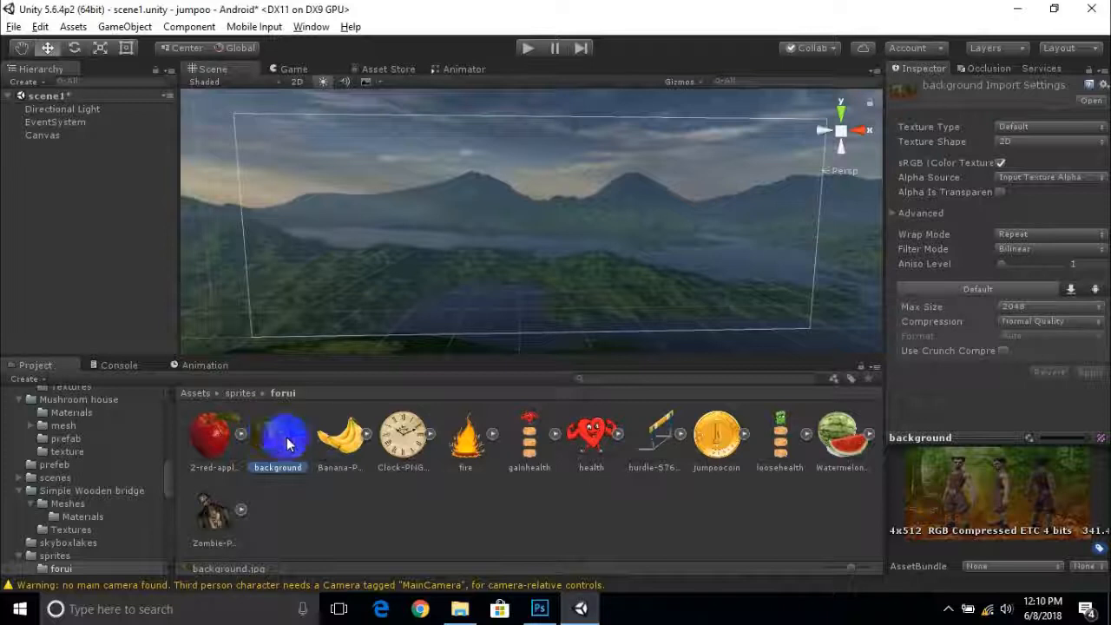
pyautogui.click(1087, 128)
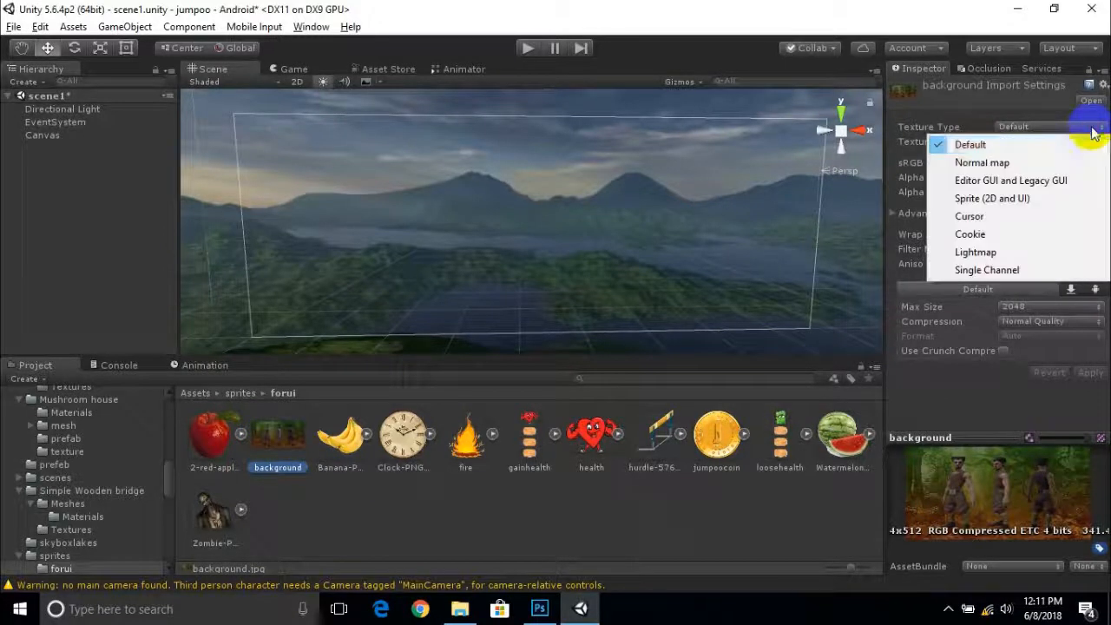
pyautogui.click(1049, 199)
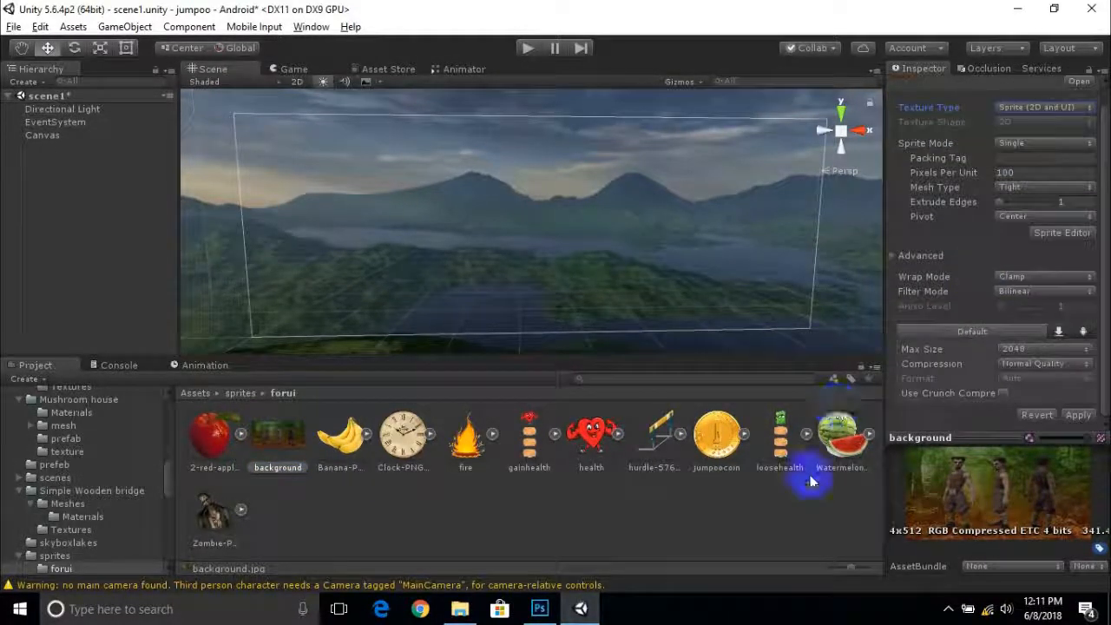
pyautogui.click(1078, 415)
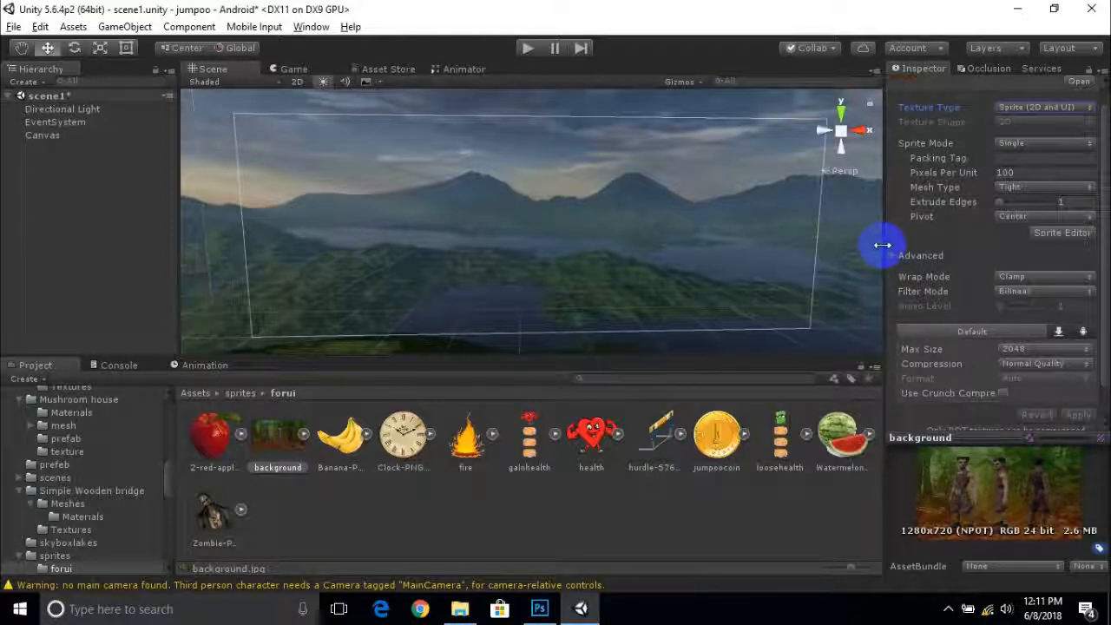
# Add a UI Panel as a child of the Canvas
pyautogui.moveTo(577, 217); pyautogui.dragTo(575, 244, button='middle')
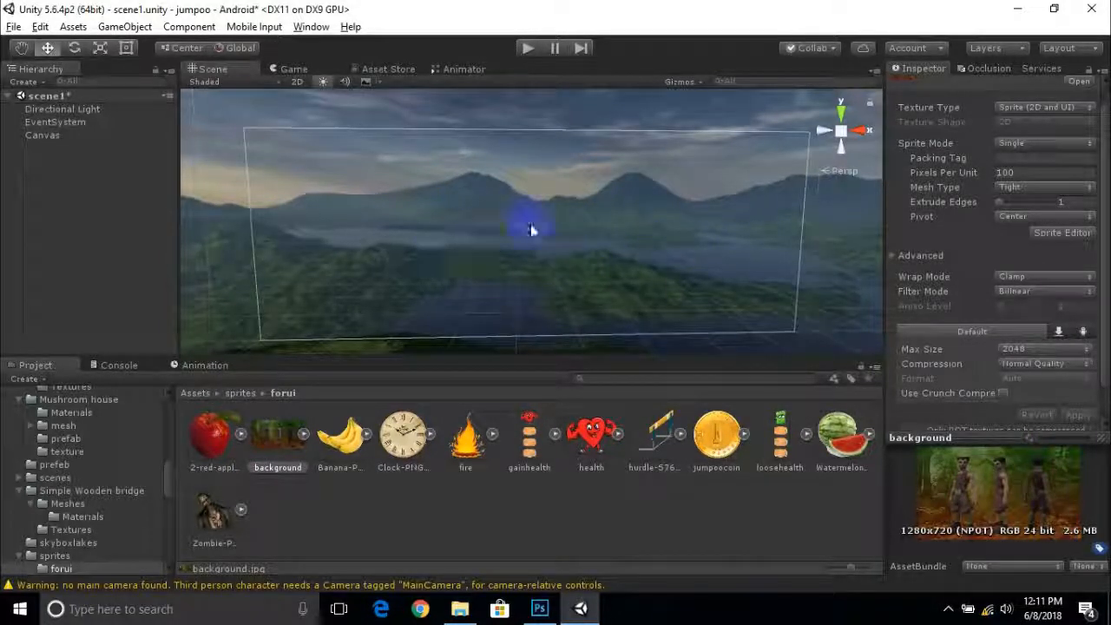
pyautogui.moveTo(474, 180); pyautogui.dragTo(496, 183, button='middle')
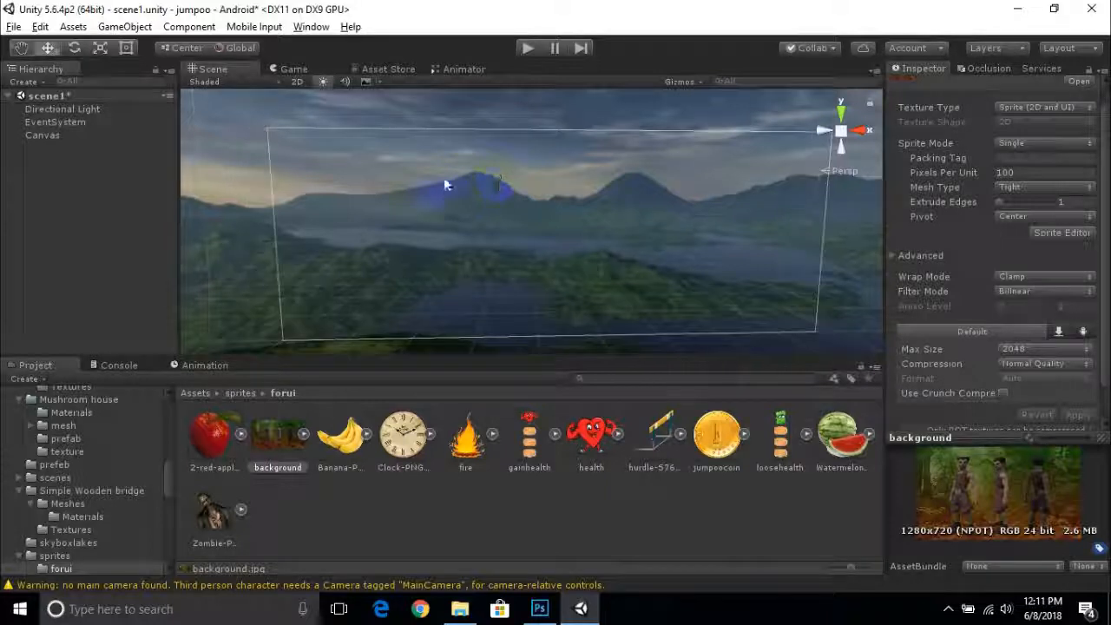
pyautogui.rightClick(46, 137)
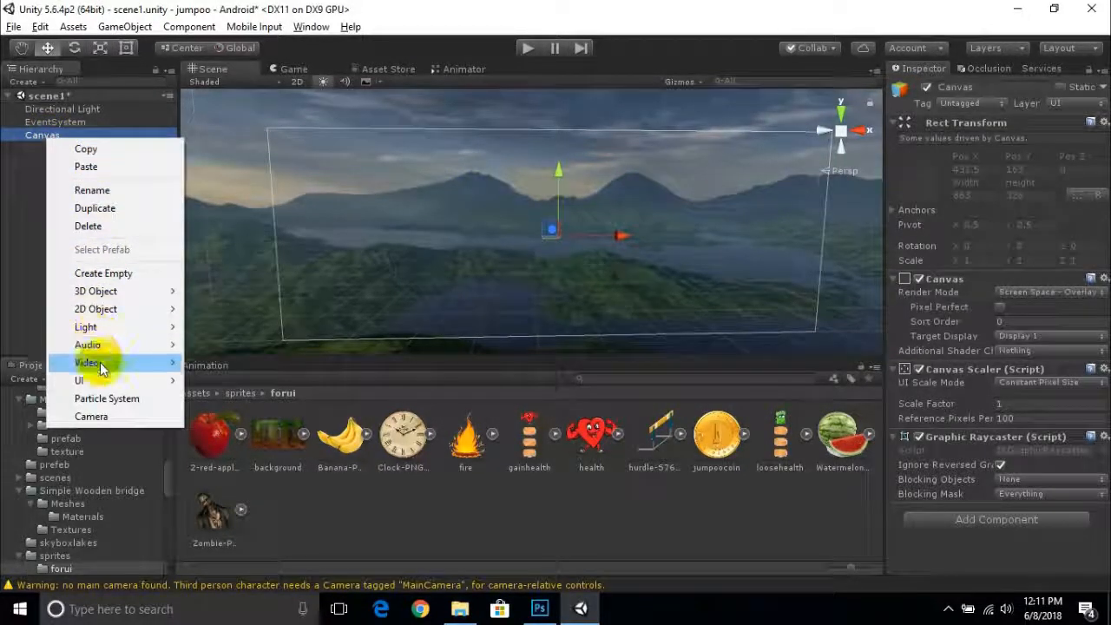
pyautogui.moveTo(95, 380)
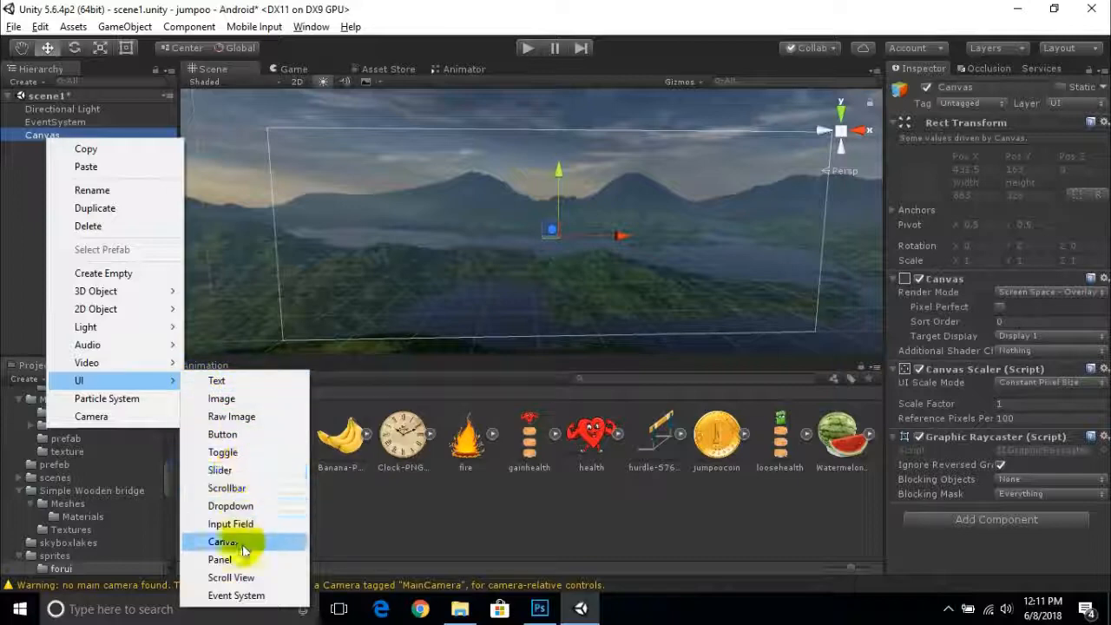
pyautogui.click(222, 559)
pyautogui.moveTo(471, 290); pyautogui.dragTo(426, 283, button='middle')
pyautogui.scroll(3, 586, 202)
pyautogui.moveTo(444, 179)
pyautogui.mouseDown(button='middle')
pyautogui.moveTo(484, 176)
pyautogui.moveTo(457, 190)
pyautogui.mouseUp(button='middle')
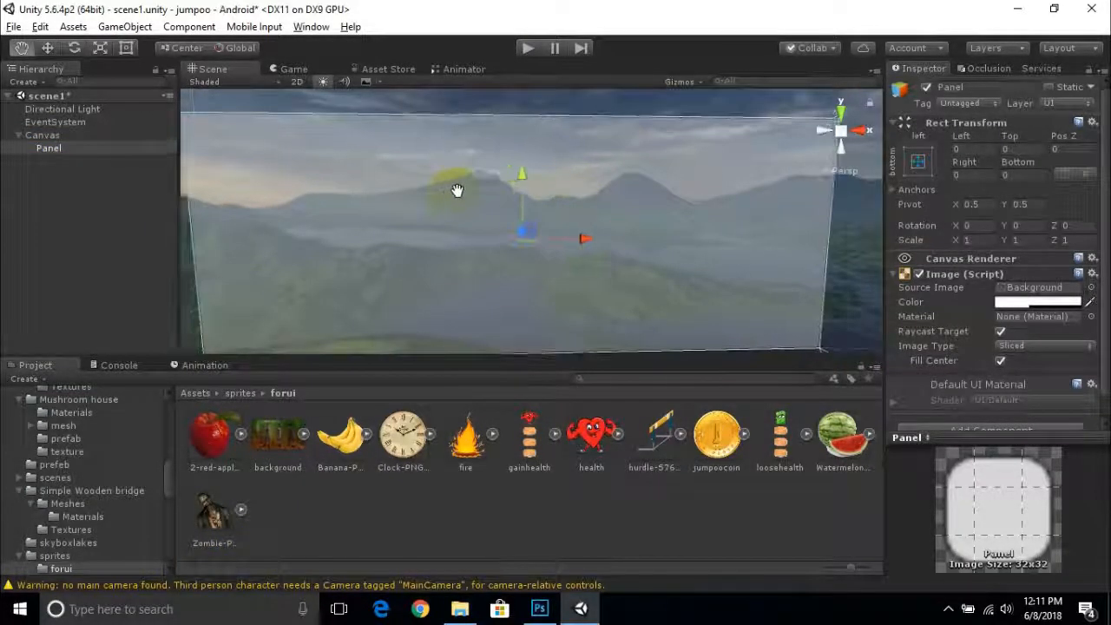
pyautogui.moveTo(435, 241); pyautogui.dragTo(451, 225, button='middle')
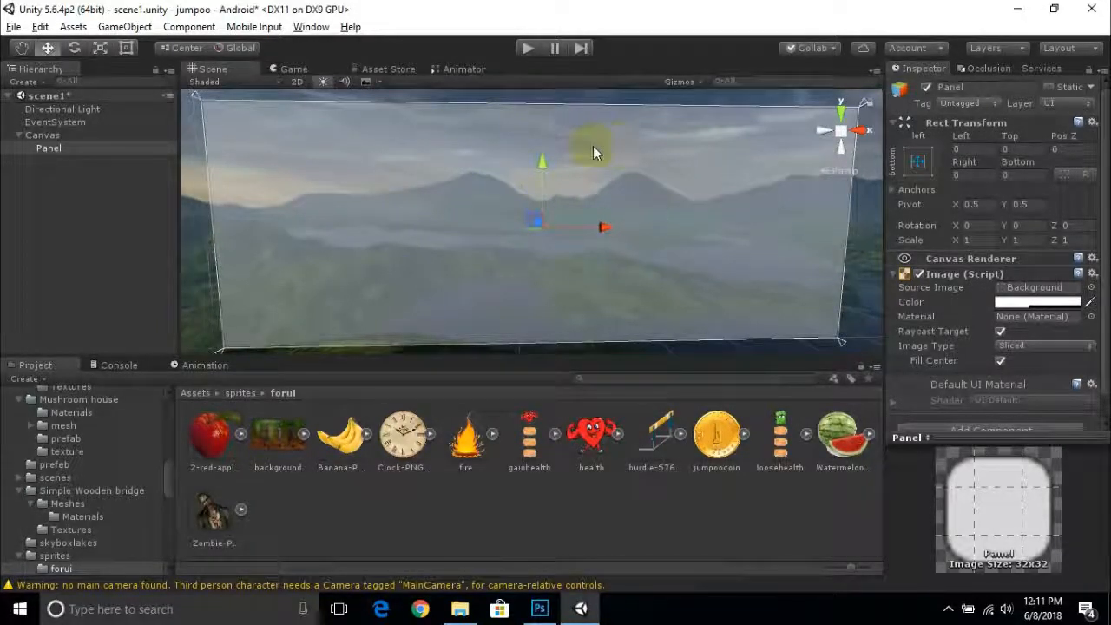
# Tint the panel's image red (210, 51, 51) and try different opacities, ending at an alpha of 127
pyautogui.click(1002, 304)
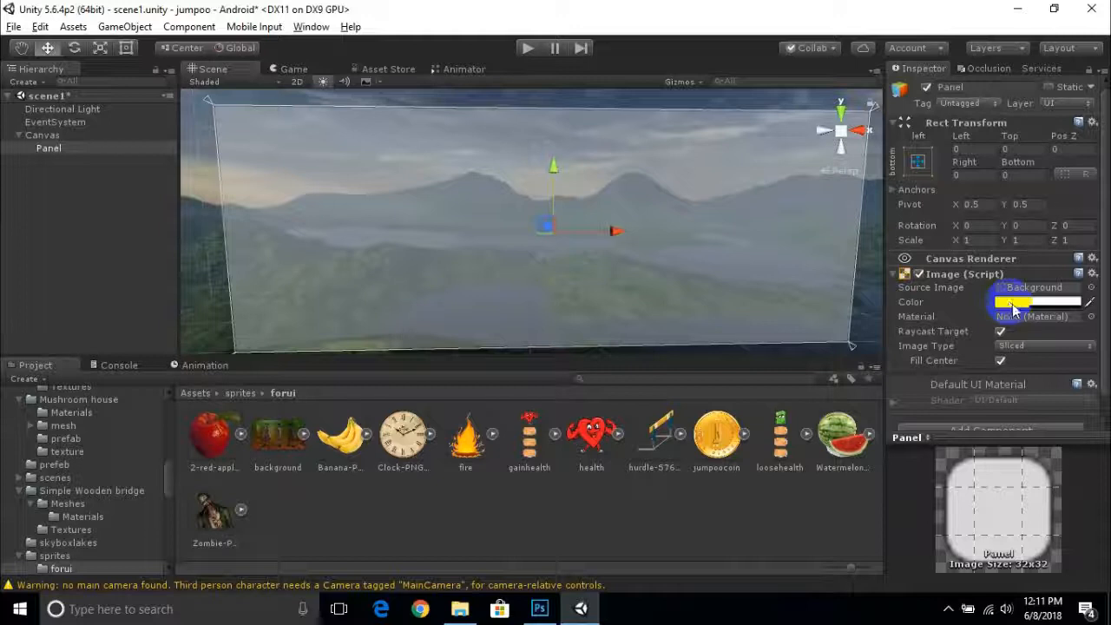
pyautogui.click(115, 101)
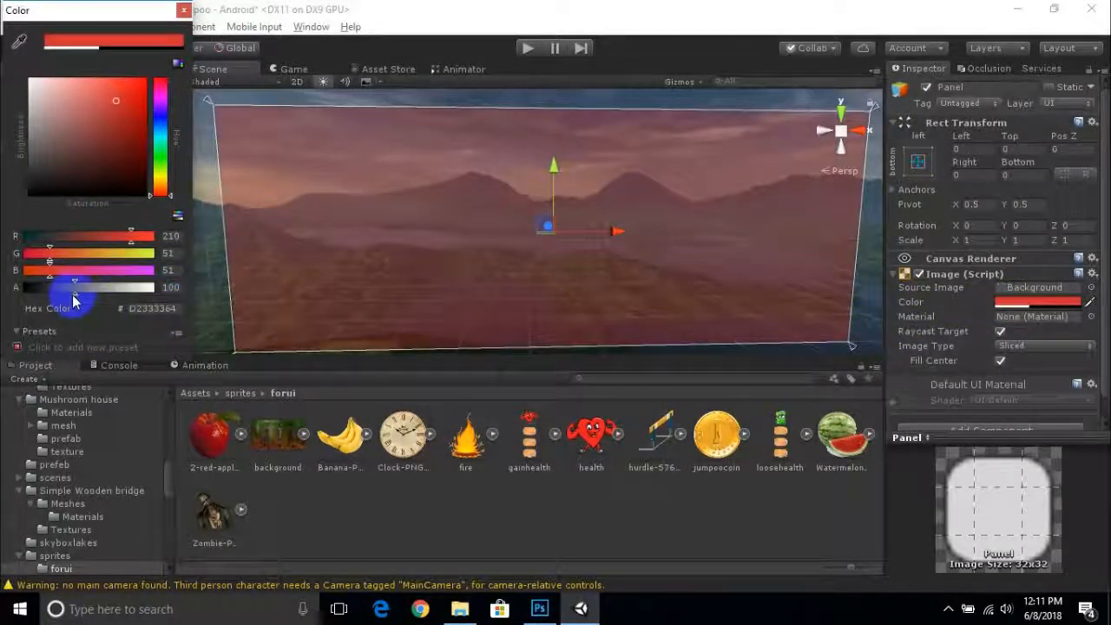
pyautogui.moveTo(65, 299); pyautogui.dragTo(61, 292)
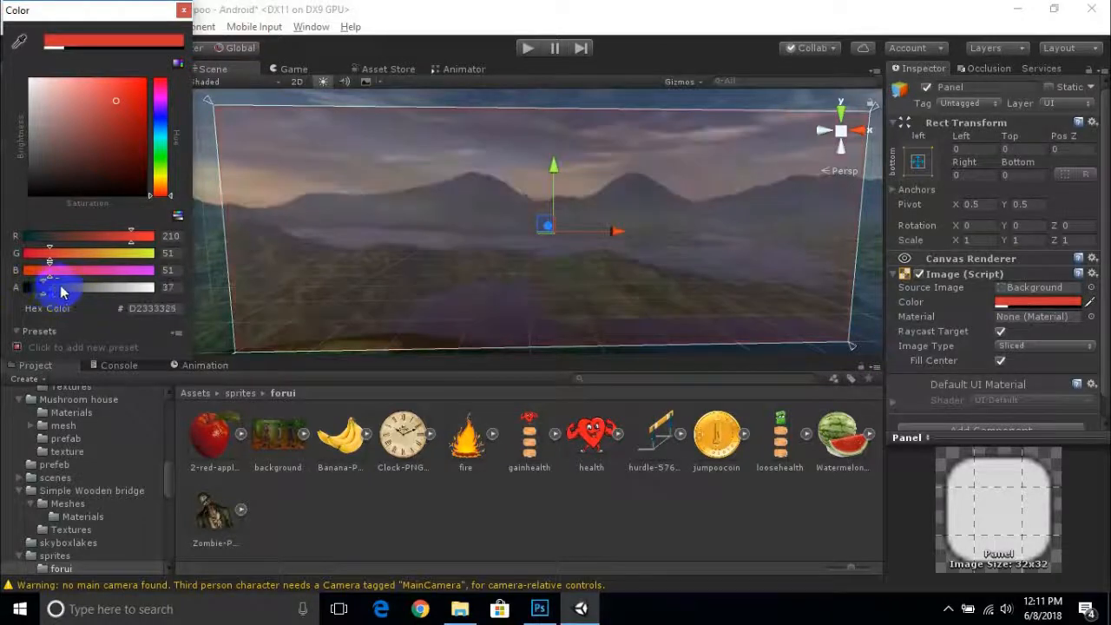
pyautogui.moveTo(106, 299); pyautogui.dragTo(153, 287)
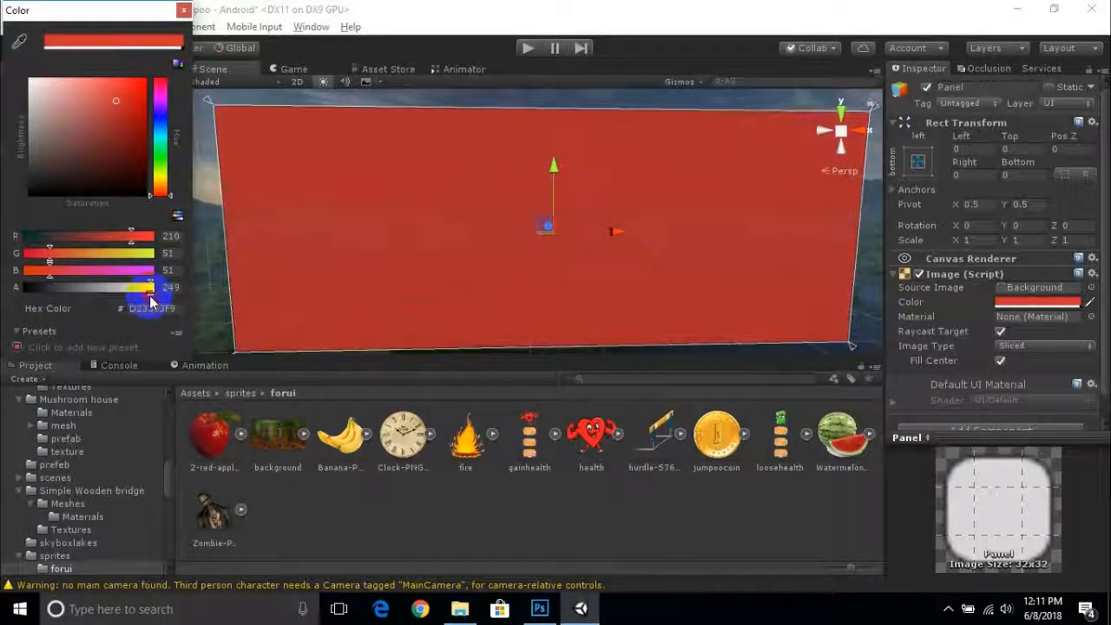
pyautogui.moveTo(150, 298); pyautogui.dragTo(94, 293)
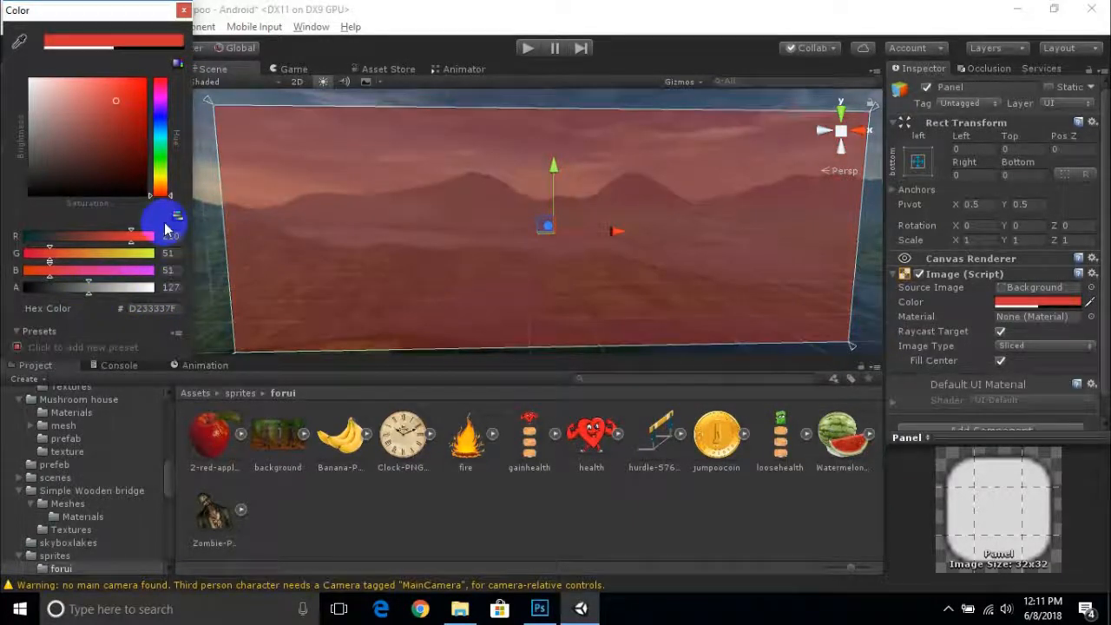
pyautogui.click(183, 9)
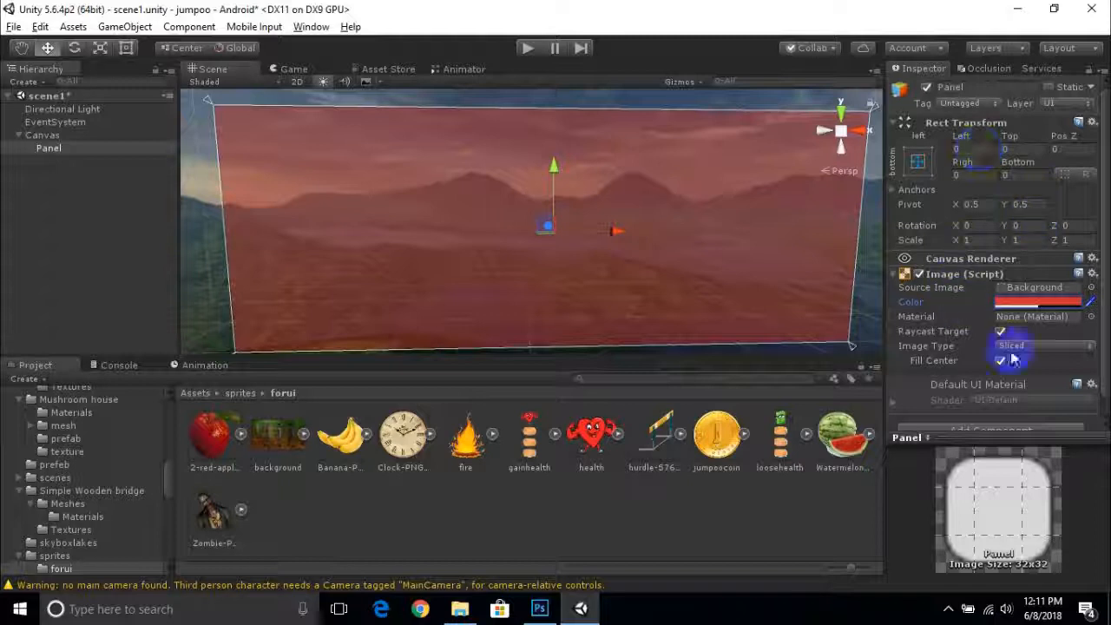
# Assign the background sprite as the panel's source image and set the image color to fully opaque white (FFFFFFFF)
pyautogui.moveTo(278, 436); pyautogui.dragTo(1022, 287)
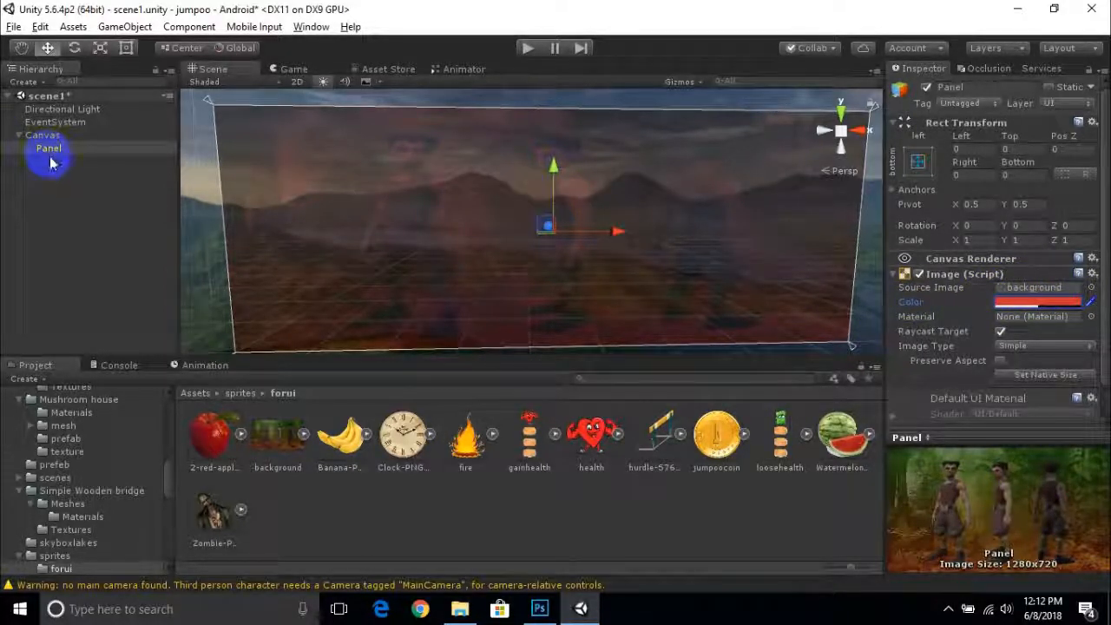
pyautogui.click(1063, 304)
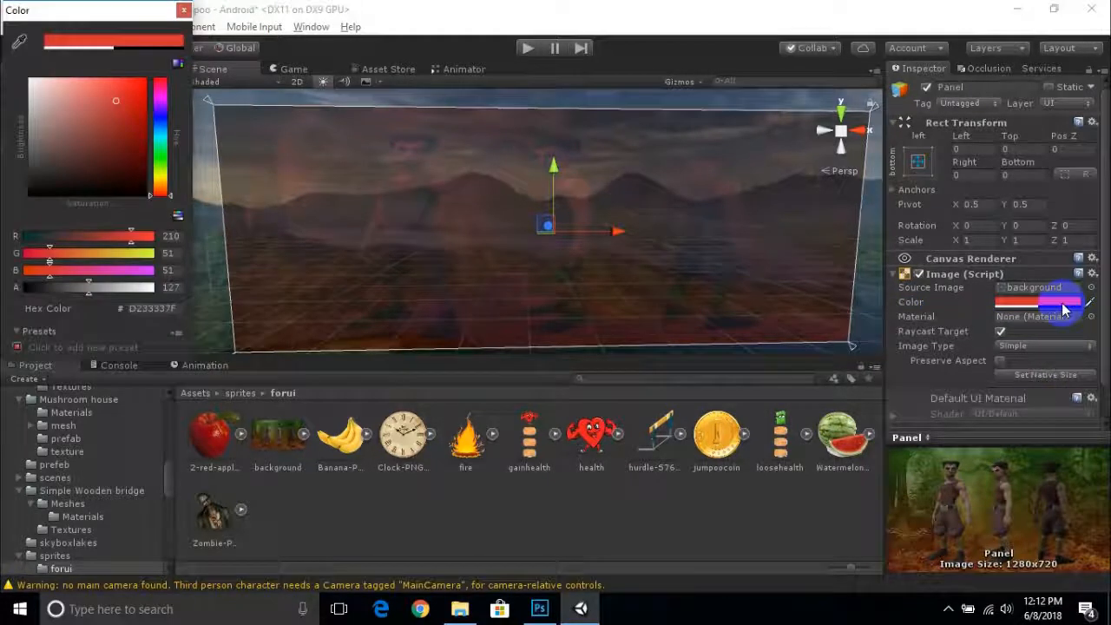
pyautogui.click(151, 288)
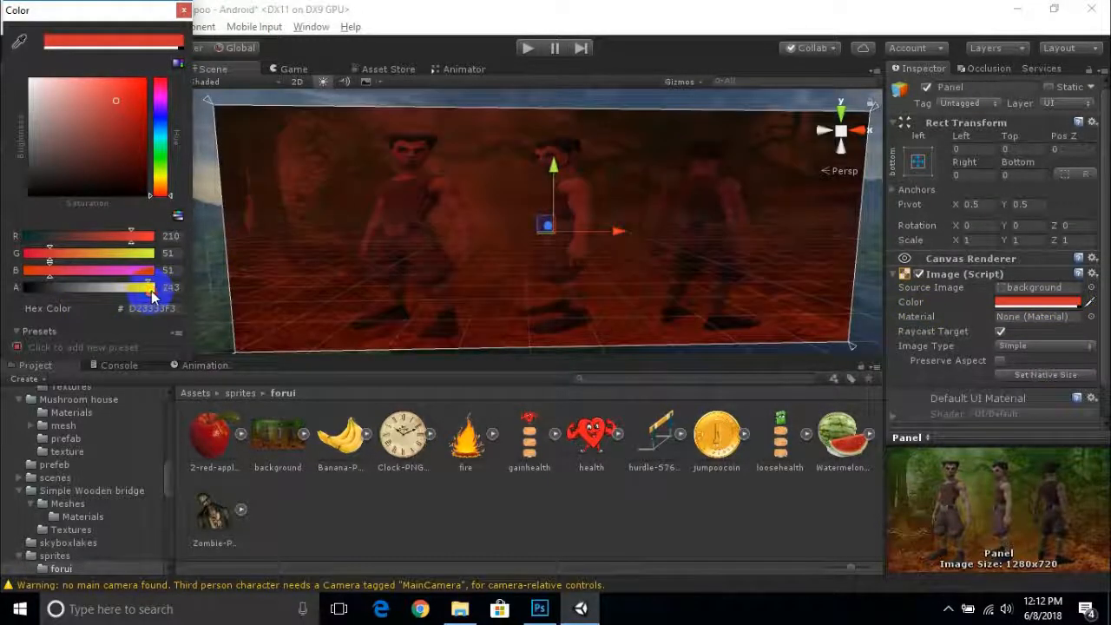
pyautogui.click(154, 293)
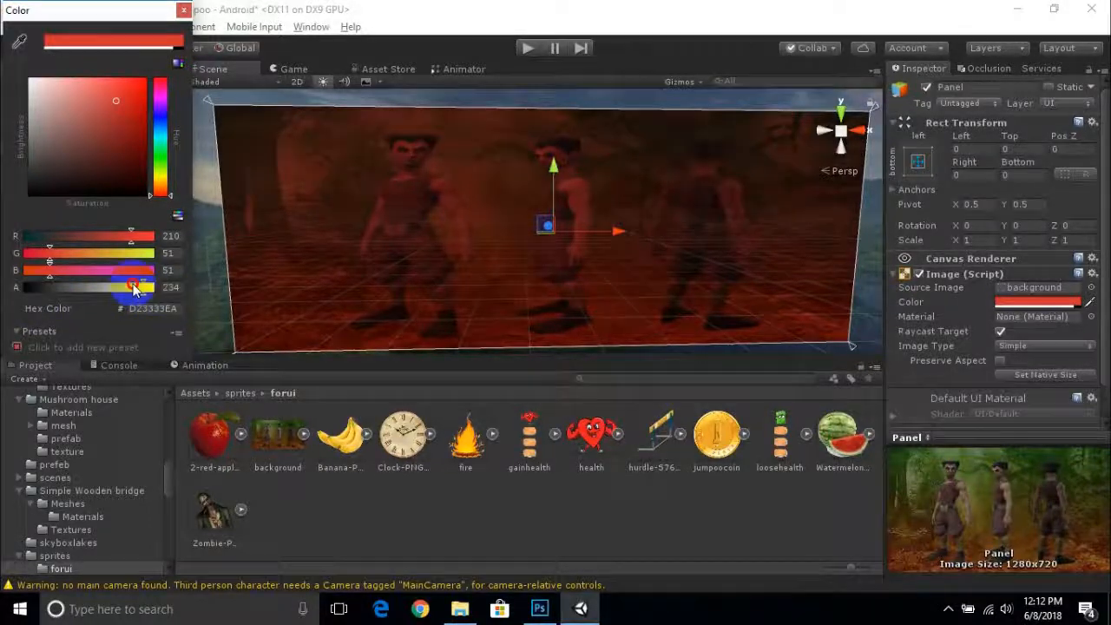
pyautogui.click(19, 287)
pyautogui.moveTo(23, 288); pyautogui.dragTo(173, 292)
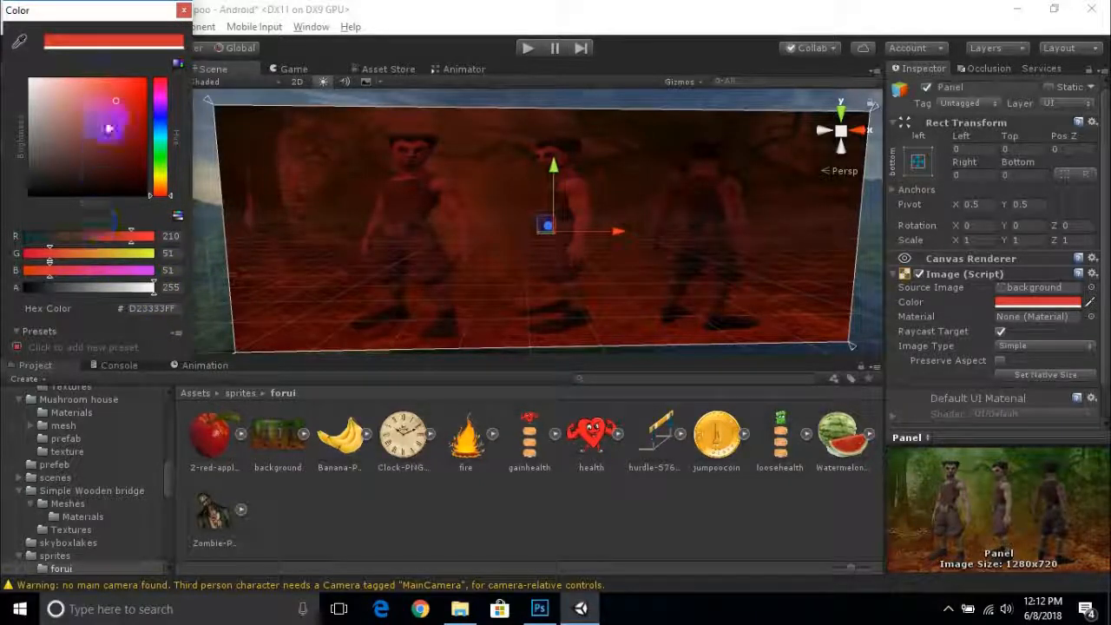
pyautogui.moveTo(117, 107)
pyautogui.mouseDown()
pyautogui.moveTo(10, 168)
pyautogui.moveTo(8, 185)
pyautogui.moveTo(4, 78)
pyautogui.mouseUp()
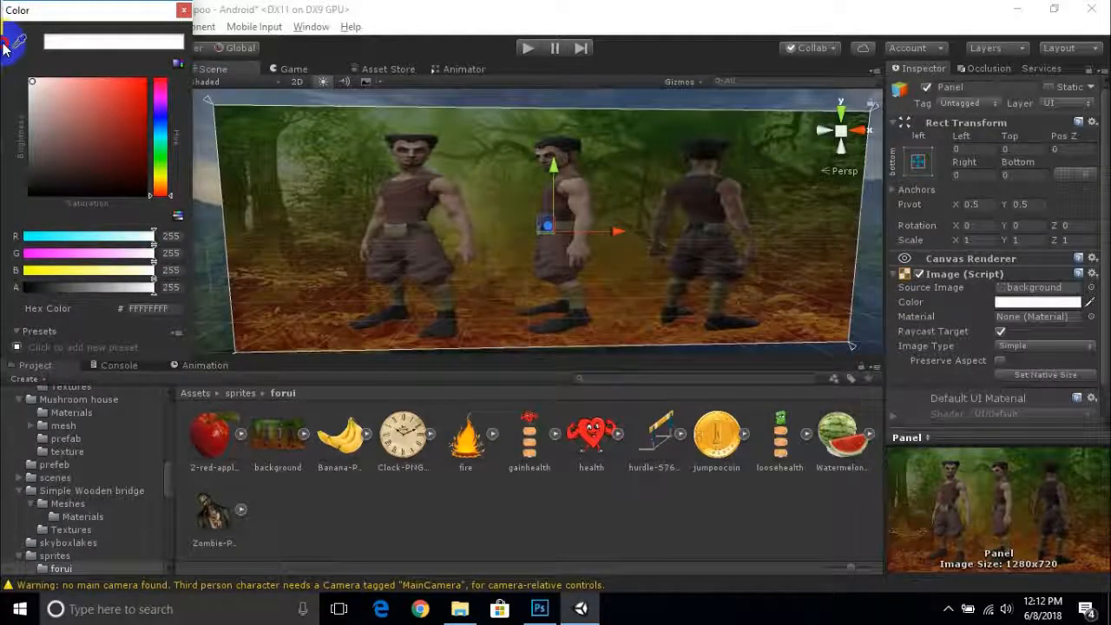
pyautogui.moveTo(4, 86); pyautogui.dragTo(4, 76)
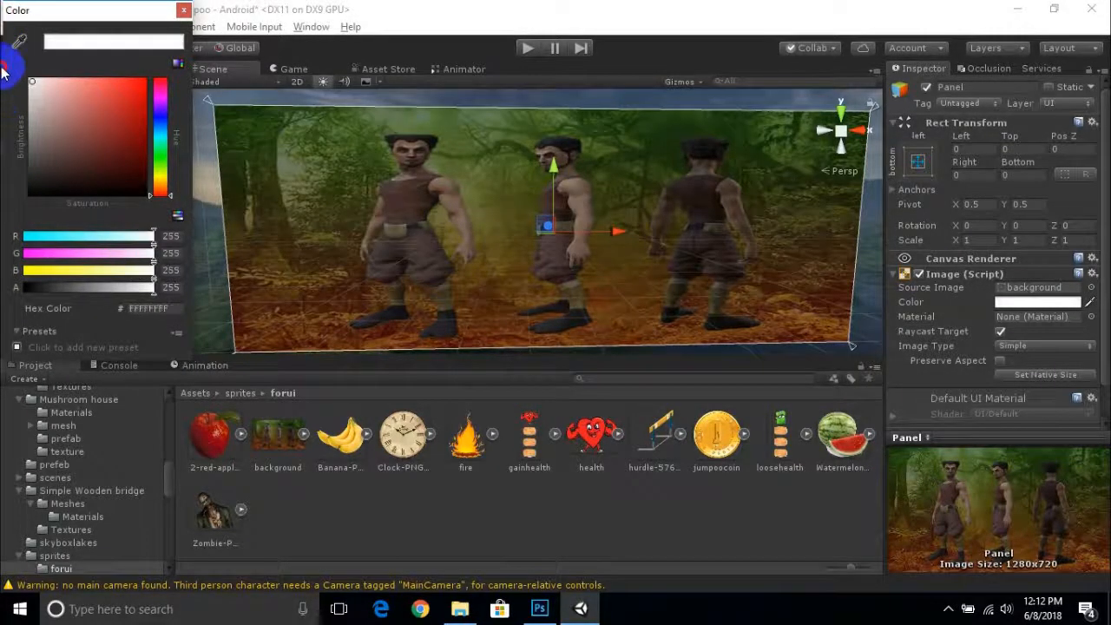
pyautogui.click(183, 10)
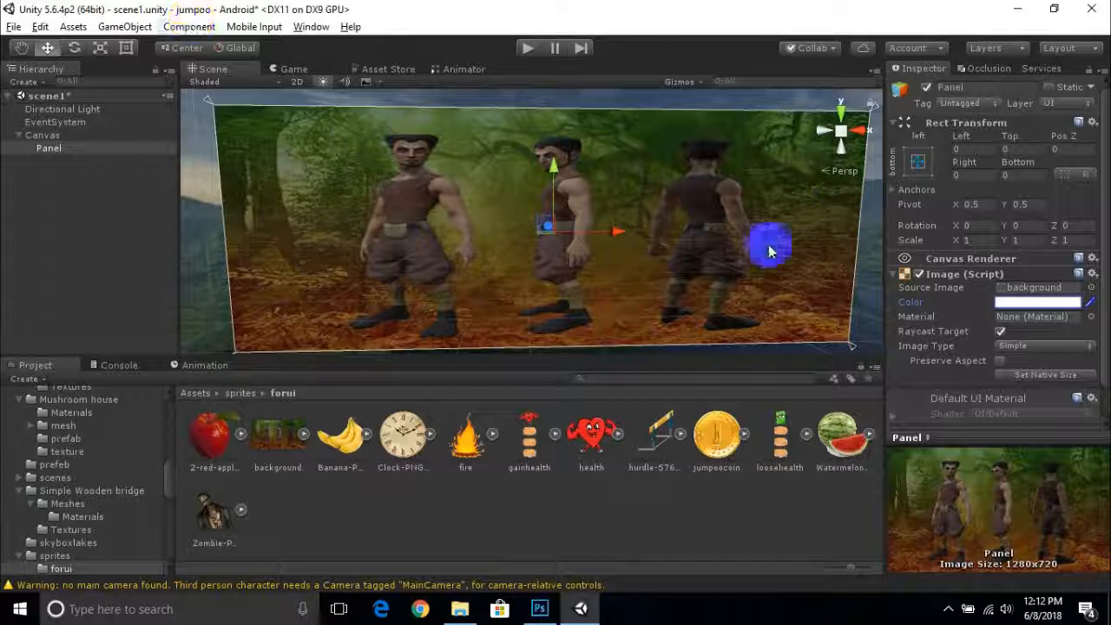
# Switch the Scene view to 2D mode
pyautogui.keyDown('alt'); pyautogui.moveTo(598, 280); pyautogui.dragTo(556, 265); pyautogui.keyUp('alt')
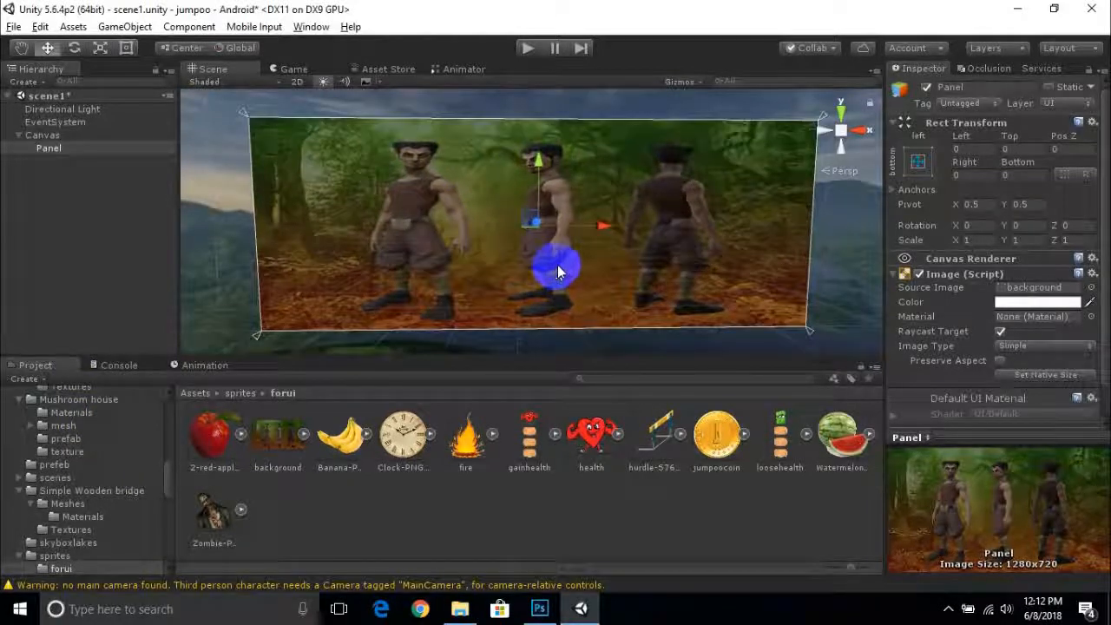
pyautogui.keyDown('alt'); pyautogui.moveTo(430, 270); pyautogui.dragTo(447, 290); pyautogui.keyUp('alt')
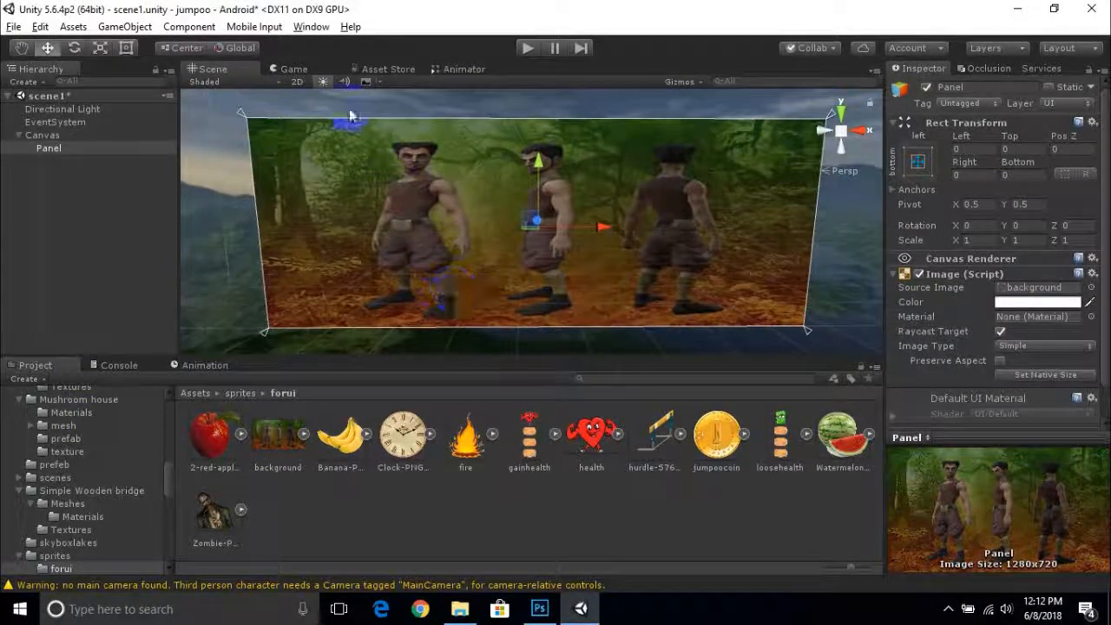
pyautogui.click(296, 82)
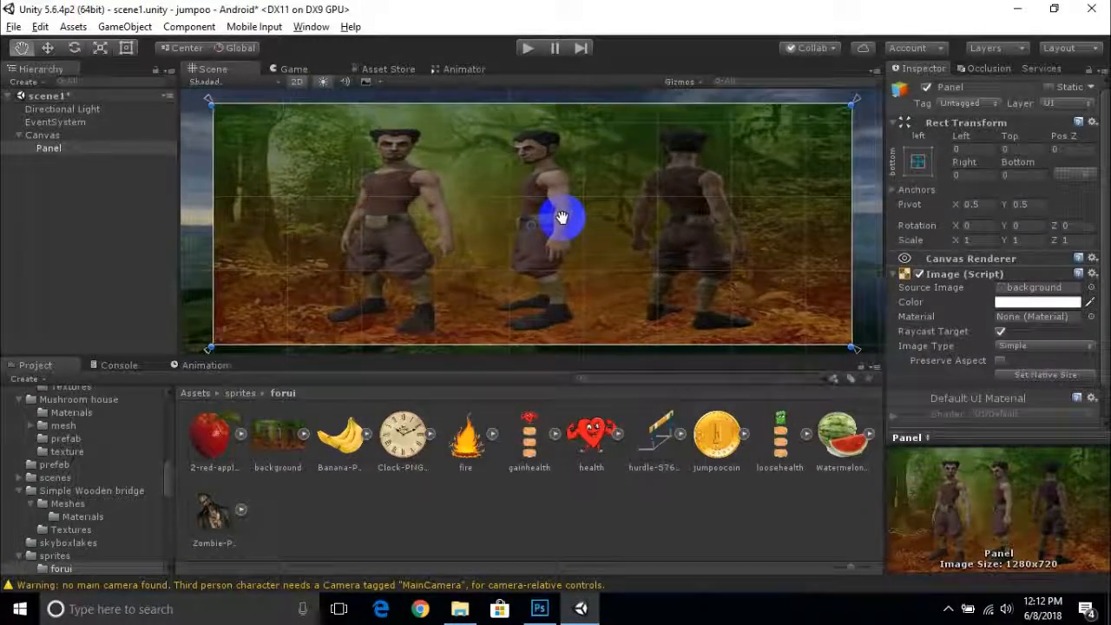
pyautogui.scroll(1, 527, 249)
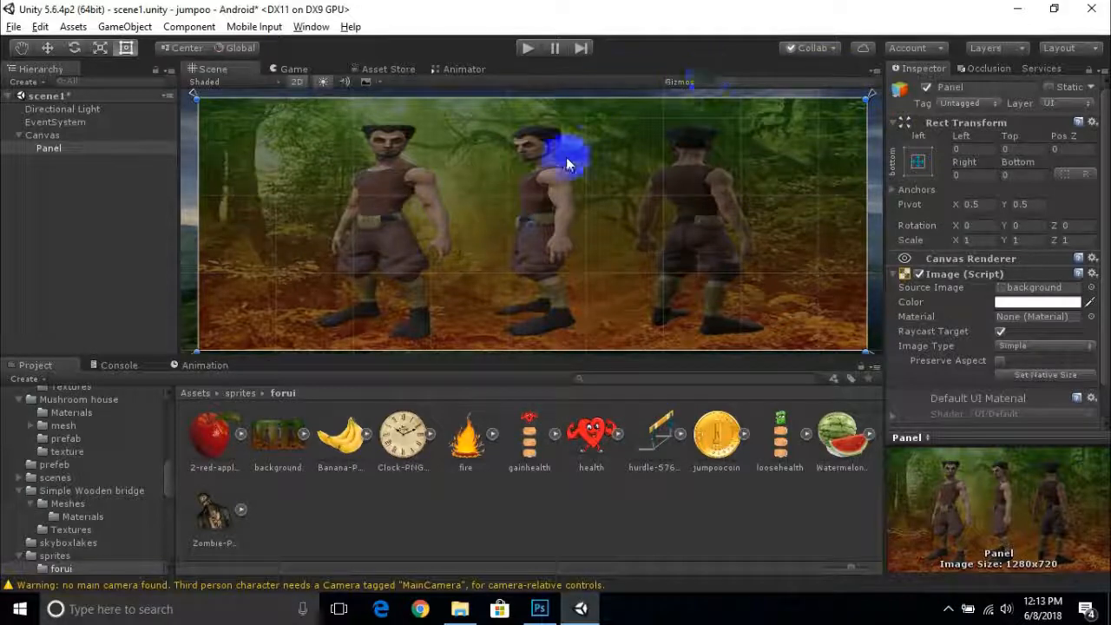
# Rename the Canvas's Panel as background
pyautogui.rightClick(46, 153)
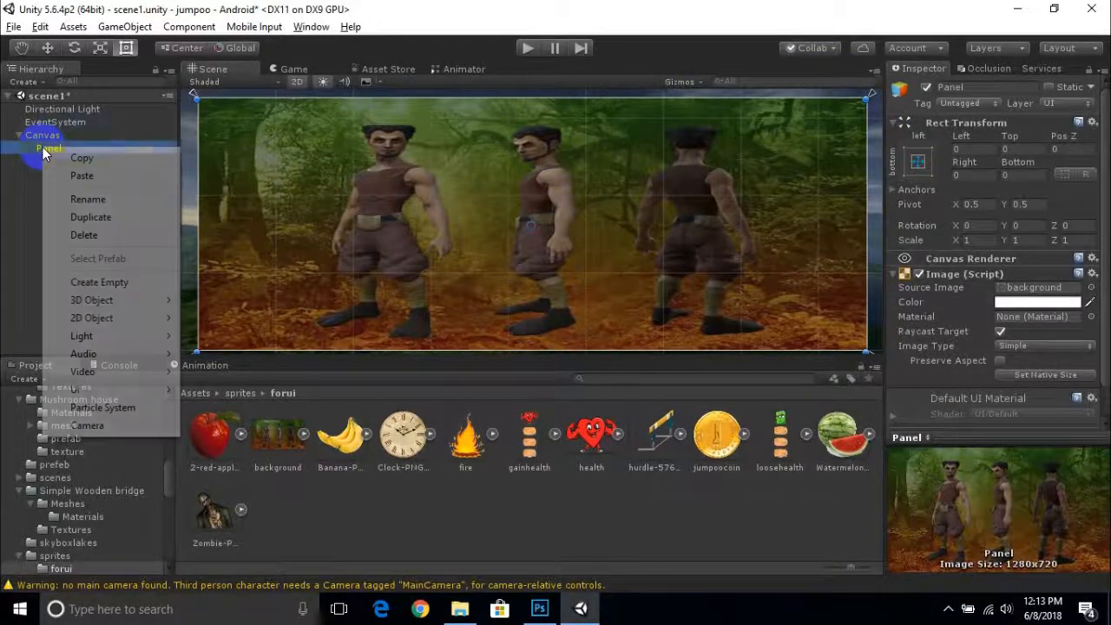
pyautogui.click(87, 202)
pyautogui.write('bac')
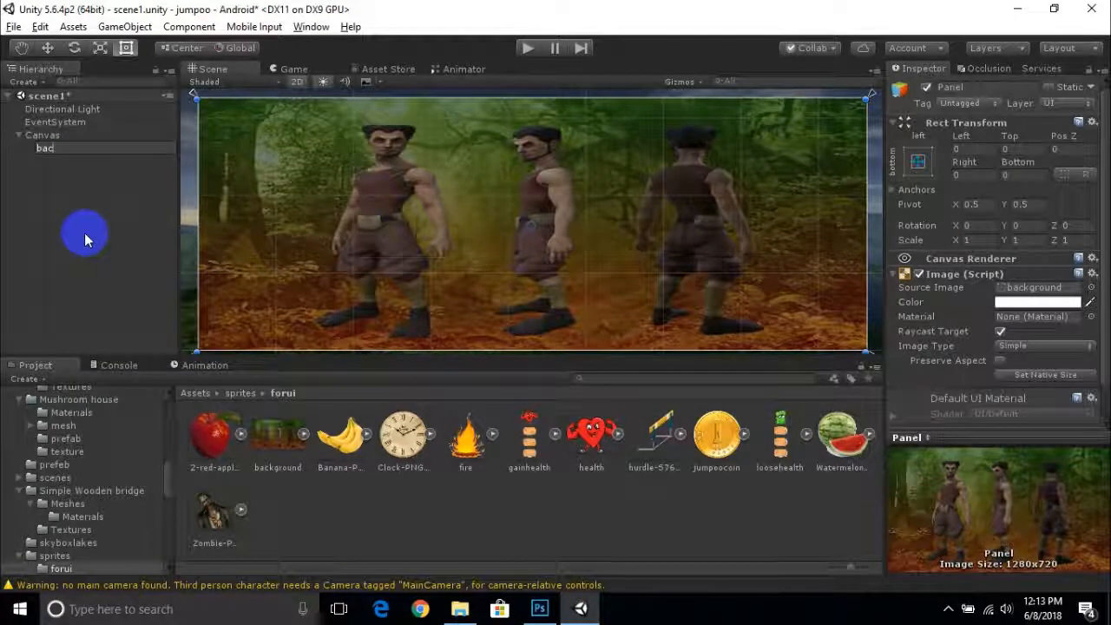
pyautogui.write('kground')
pyautogui.press('Return')
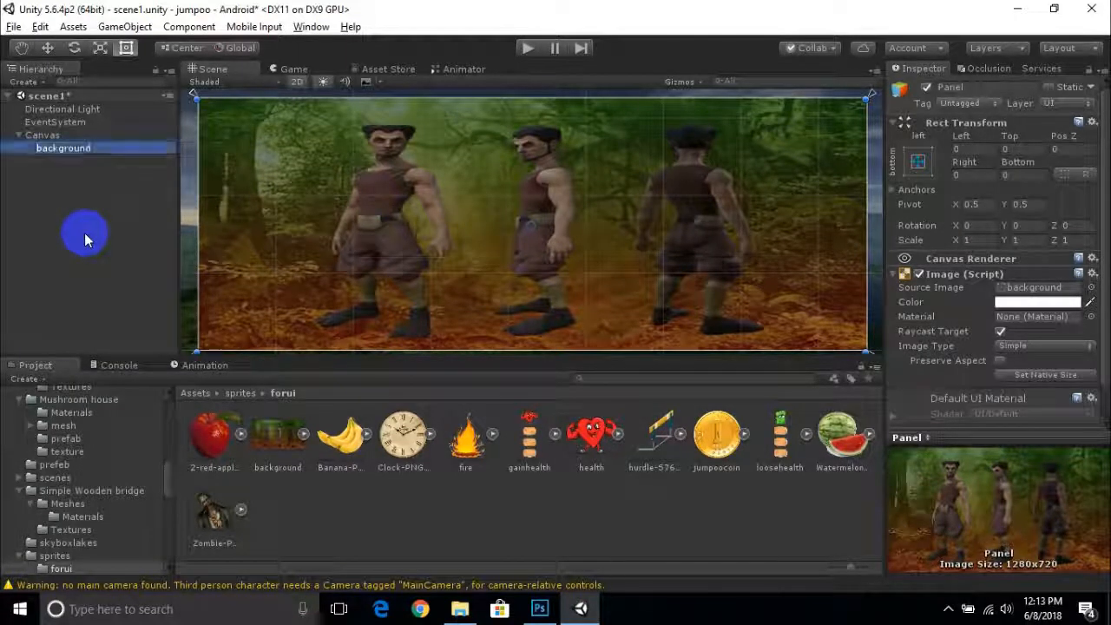
# Add a second UI Panel as a child of the Canvas
pyautogui.rightClick(42, 135)
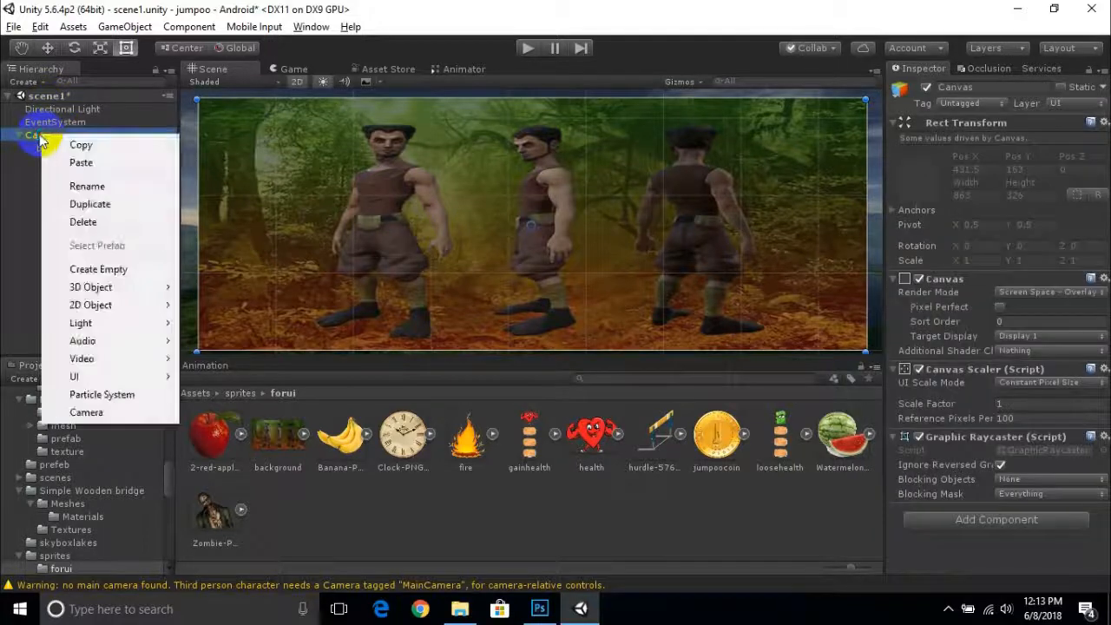
pyautogui.moveTo(104, 374)
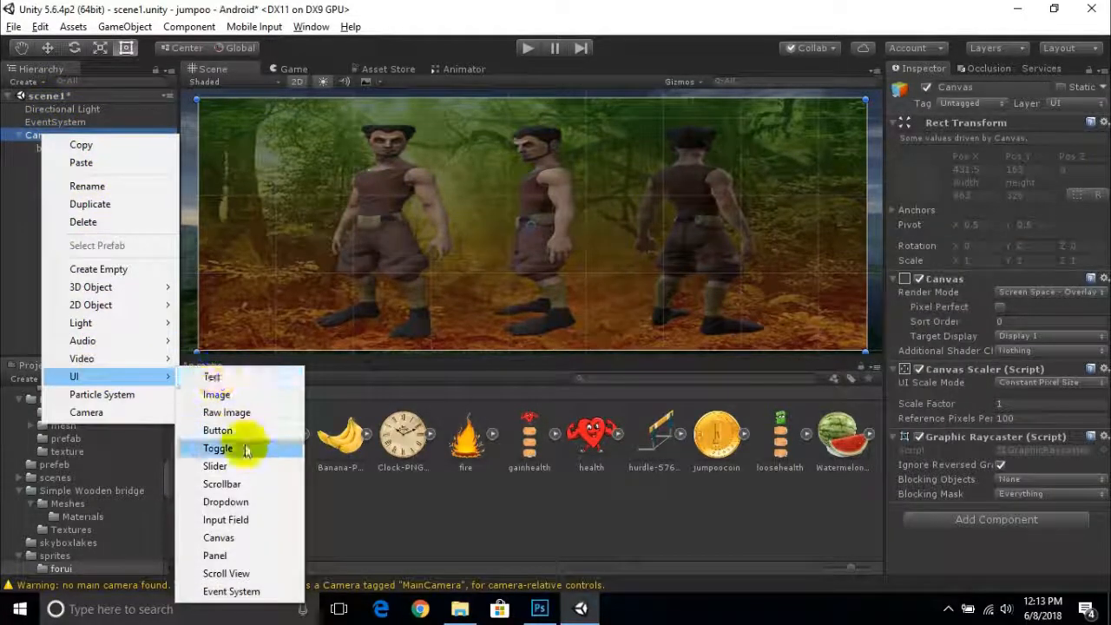
pyautogui.click(215, 555)
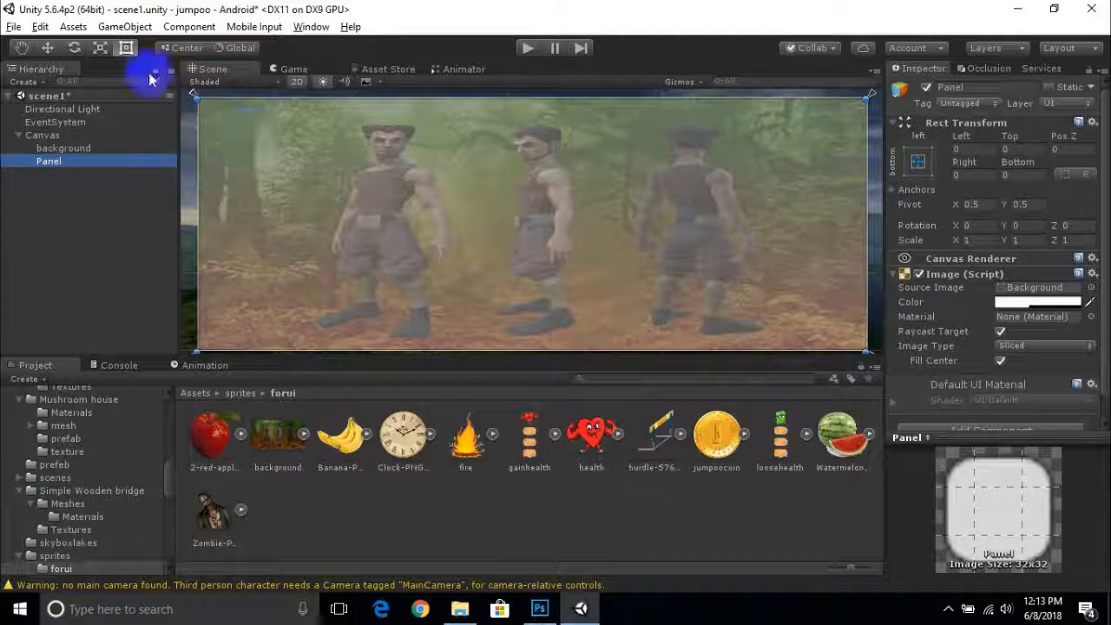
# Scale the new panel to a narrow strip, about 0.1156 in X and 0.9375 in Y, and move it to Left about -367
pyautogui.click(100, 48)
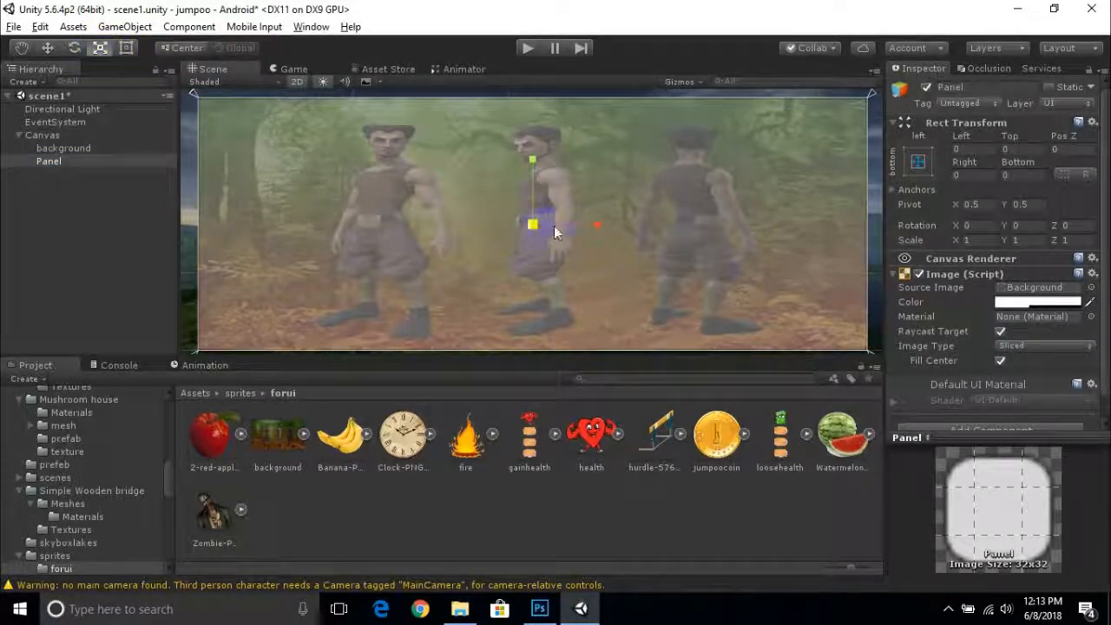
pyautogui.moveTo(597, 227); pyautogui.dragTo(542, 229)
pyautogui.moveTo(536, 168); pyautogui.dragTo(536, 170)
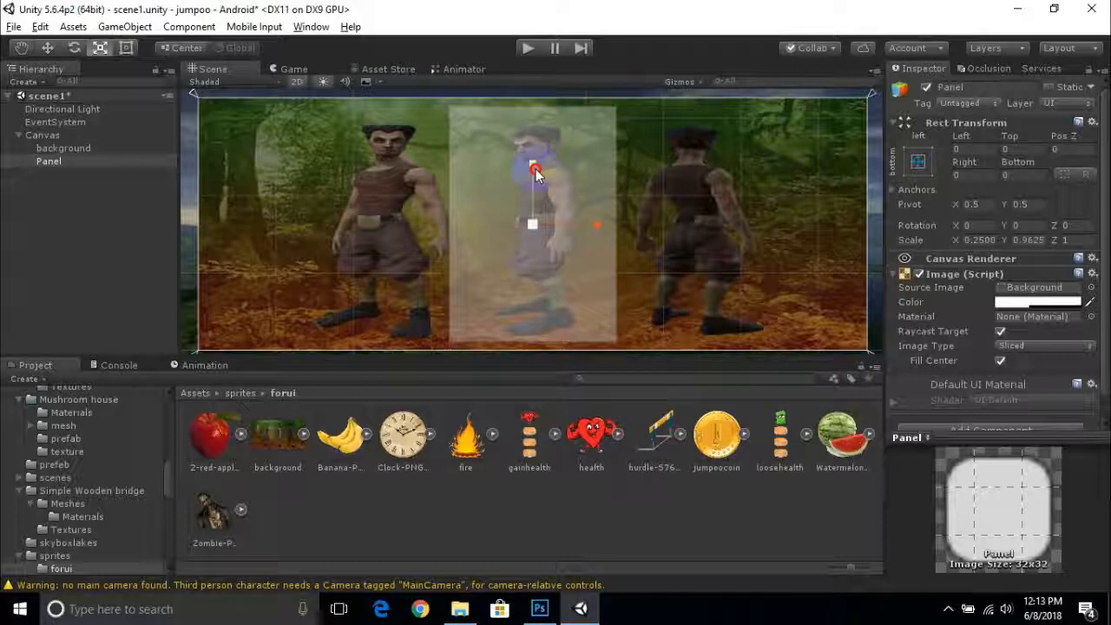
pyautogui.moveTo(596, 227); pyautogui.dragTo(312, 244)
pyautogui.click(47, 49)
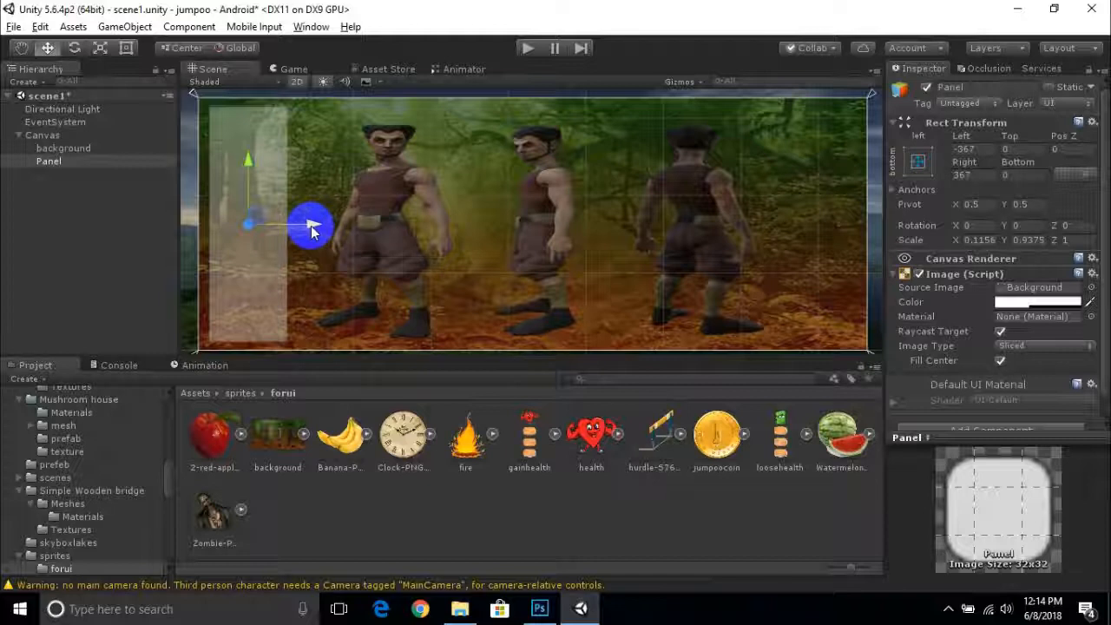
# Duplicate the strip panel and move the copy to the canvas's right edge, at Left about 371
pyautogui.hotkey('ctrl', 'd')
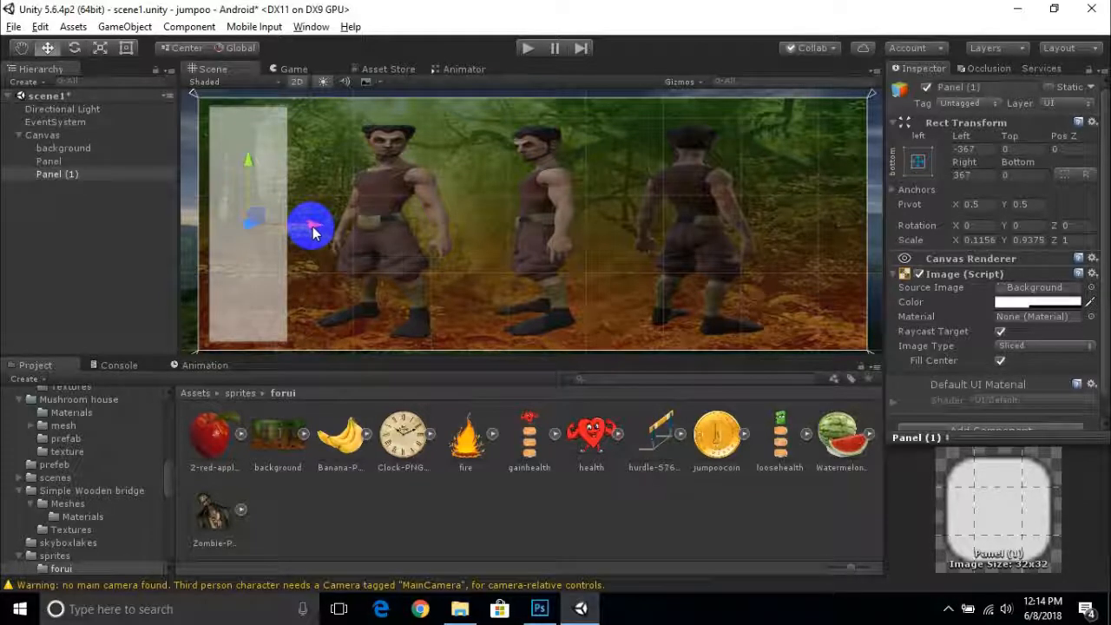
pyautogui.moveTo(318, 230); pyautogui.dragTo(888, 236)
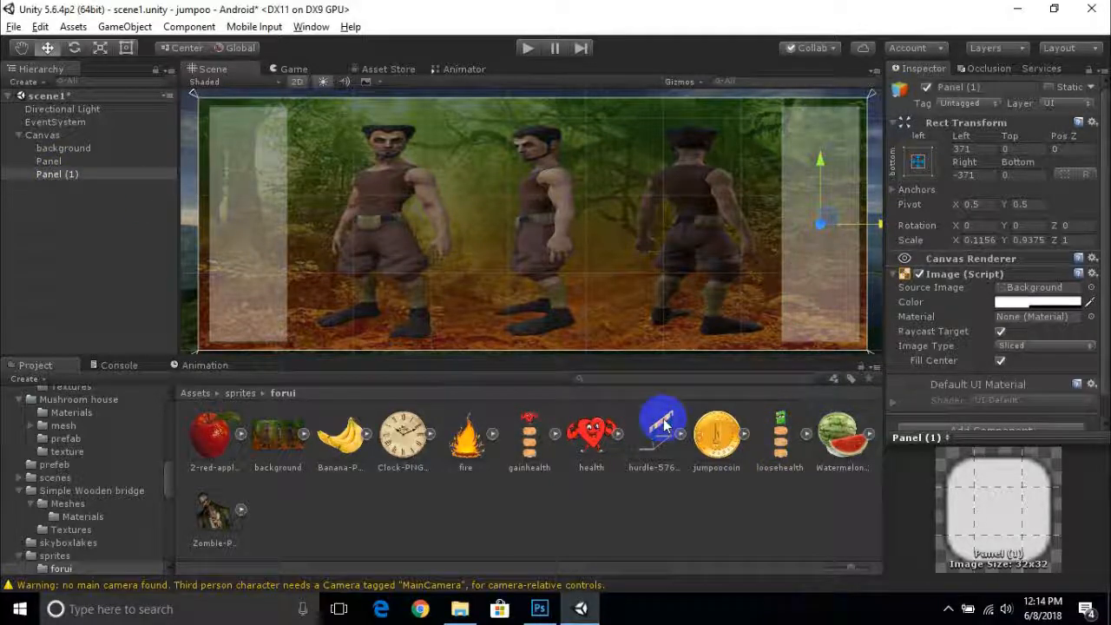
# Assign the loosehealth sprite as Panel (1)'s source image and make its color fully opaque with an alpha of 255
pyautogui.moveTo(744, 447); pyautogui.dragTo(1014, 292)
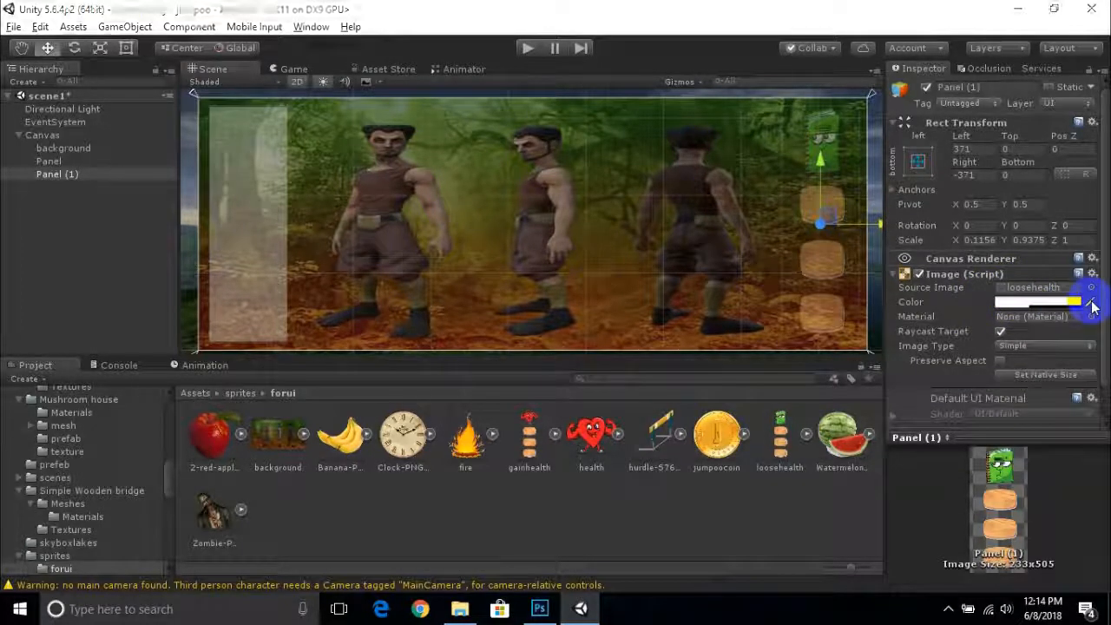
pyautogui.click(1065, 305)
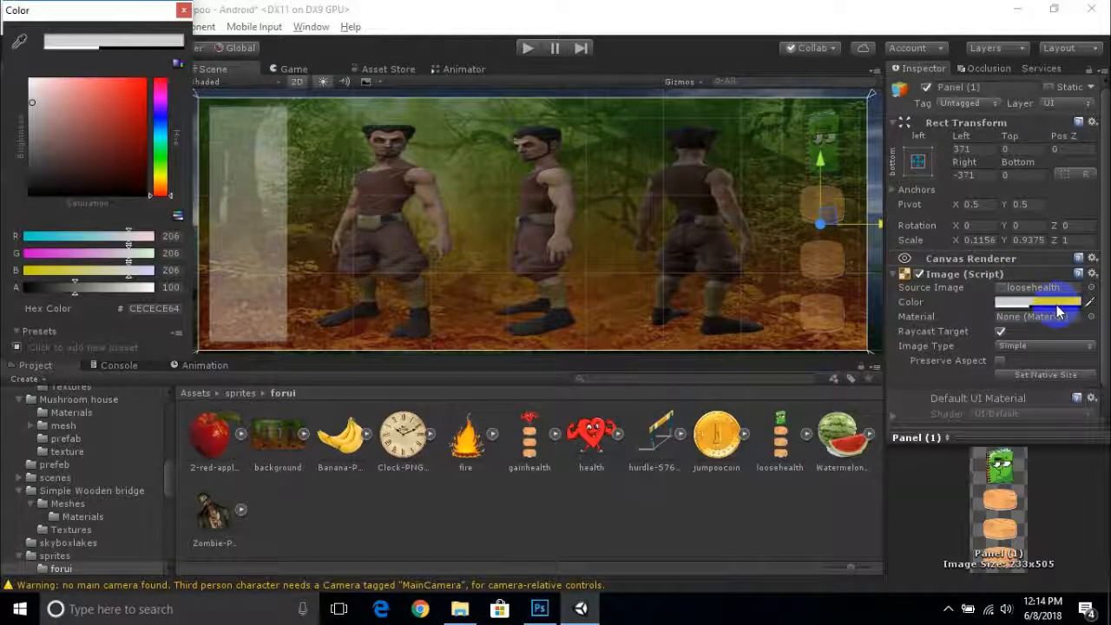
pyautogui.moveTo(118, 290); pyautogui.dragTo(174, 292)
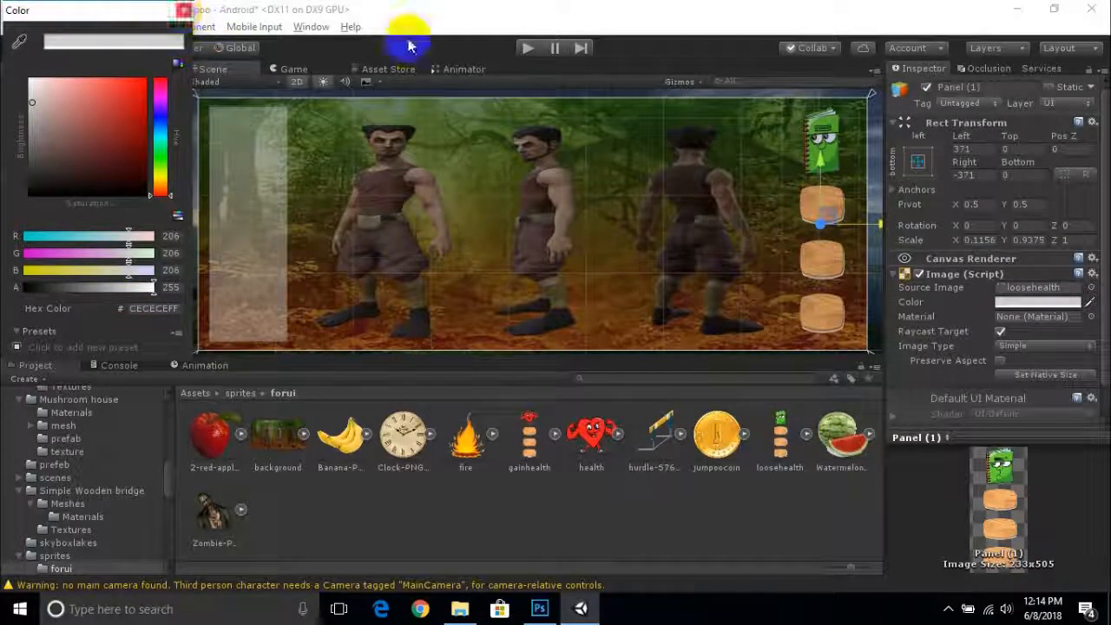
pyautogui.scroll(1, 794, 247)
pyautogui.click(792, 248)
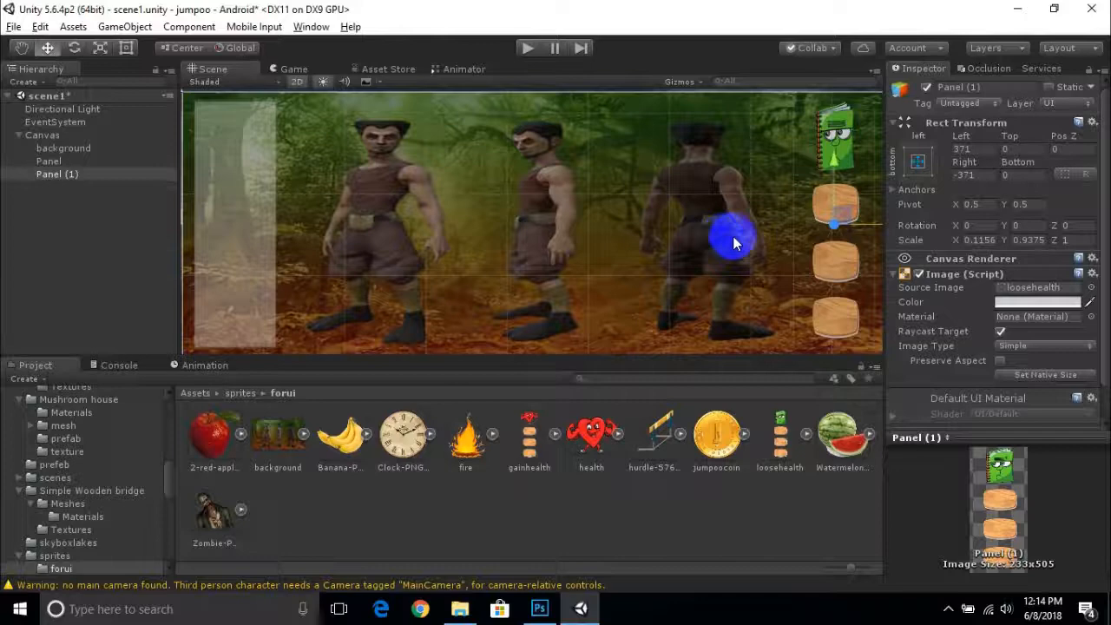
# Widen the loosehealth panel to an X scale of about 0.169 and shift it inward to Left about 356
pyautogui.scroll(-3, 732, 239)
pyautogui.scroll(-2, 811, 255)
pyautogui.scroll(2, 801, 248)
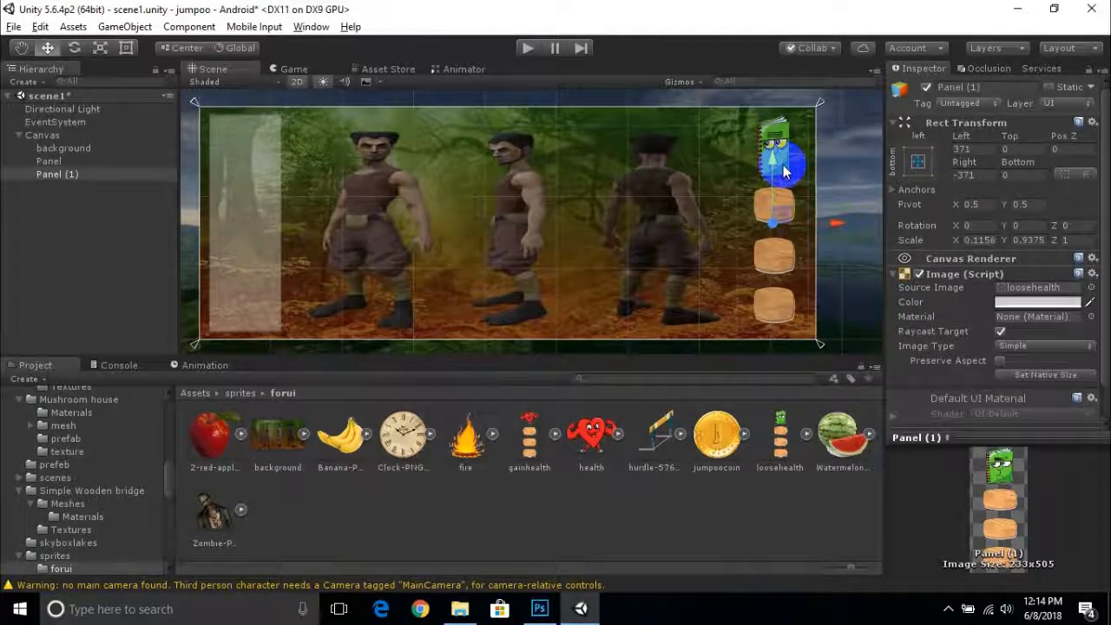
pyautogui.scroll(1, 795, 174)
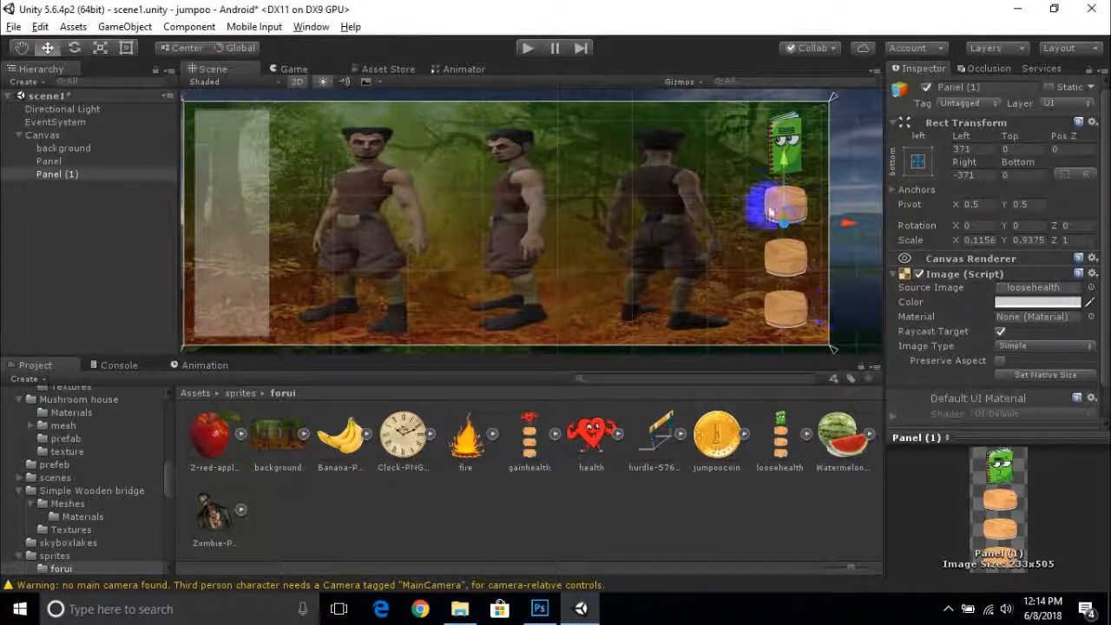
pyautogui.click(100, 47)
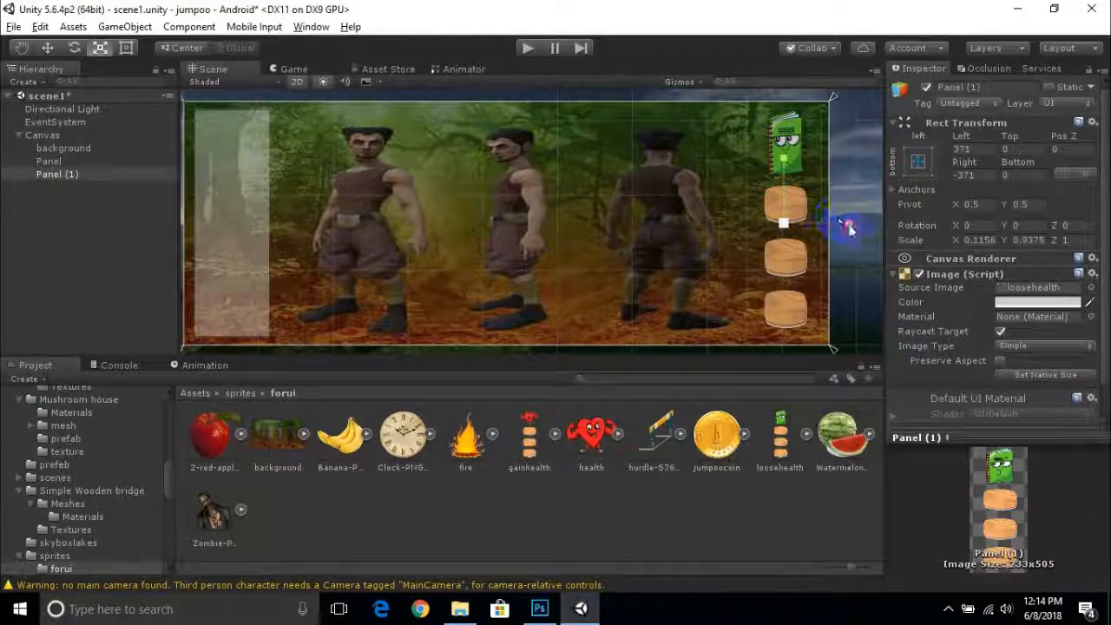
pyautogui.moveTo(854, 227); pyautogui.dragTo(878, 227)
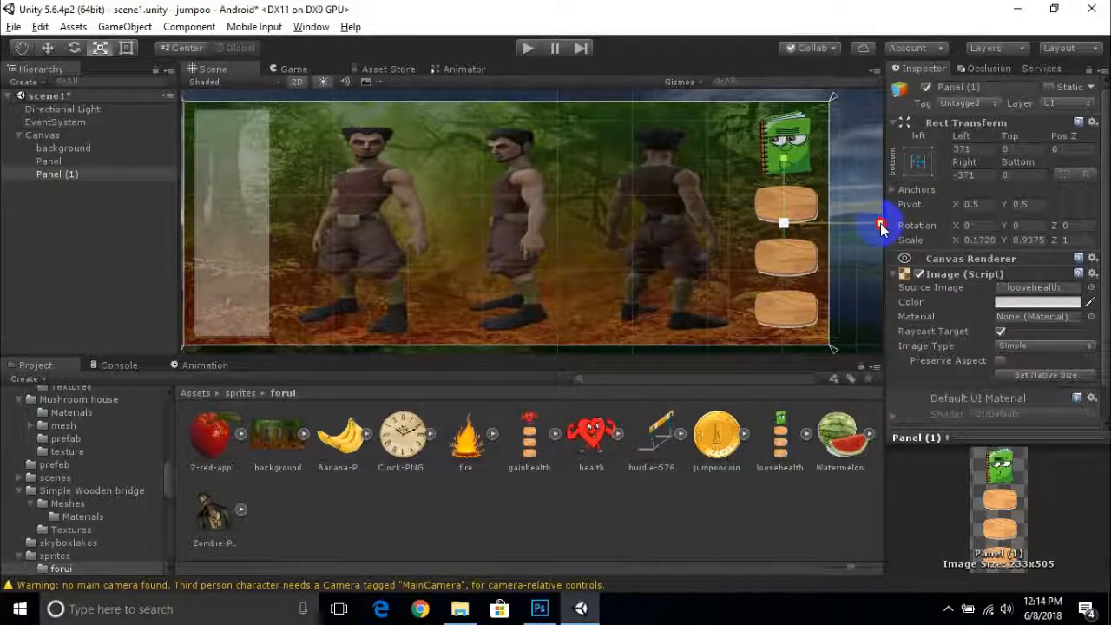
pyautogui.moveTo(883, 228); pyautogui.dragTo(837, 229)
pyautogui.click(47, 47)
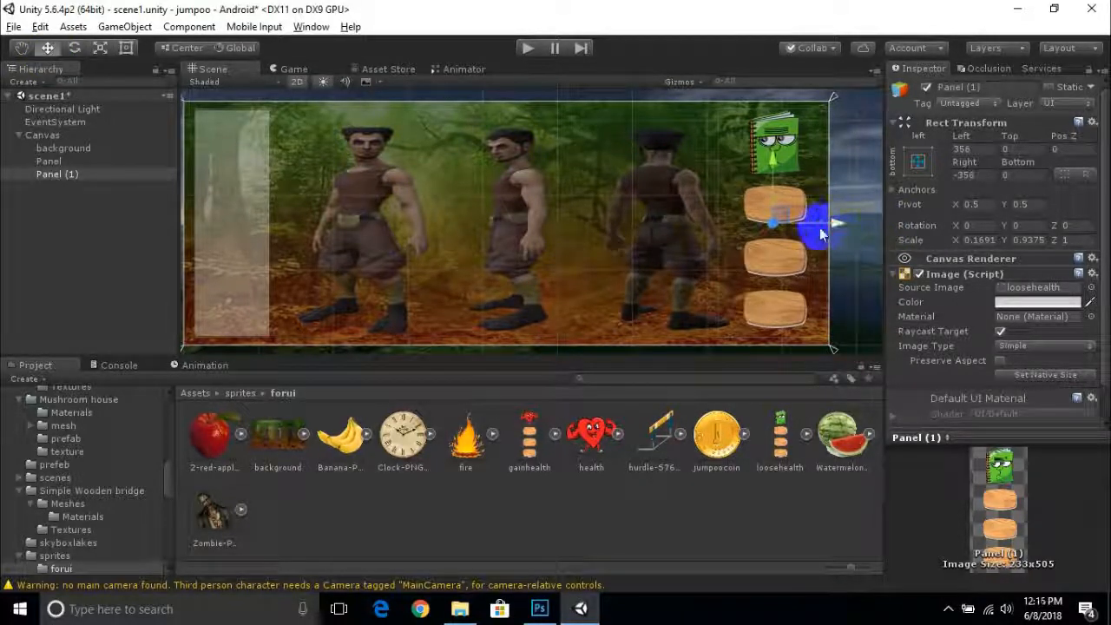
# Replace the plain panel at the canvas's left edge with a duplicate of the loosehealth panel, placed at Left about -357
pyautogui.click(234, 197)
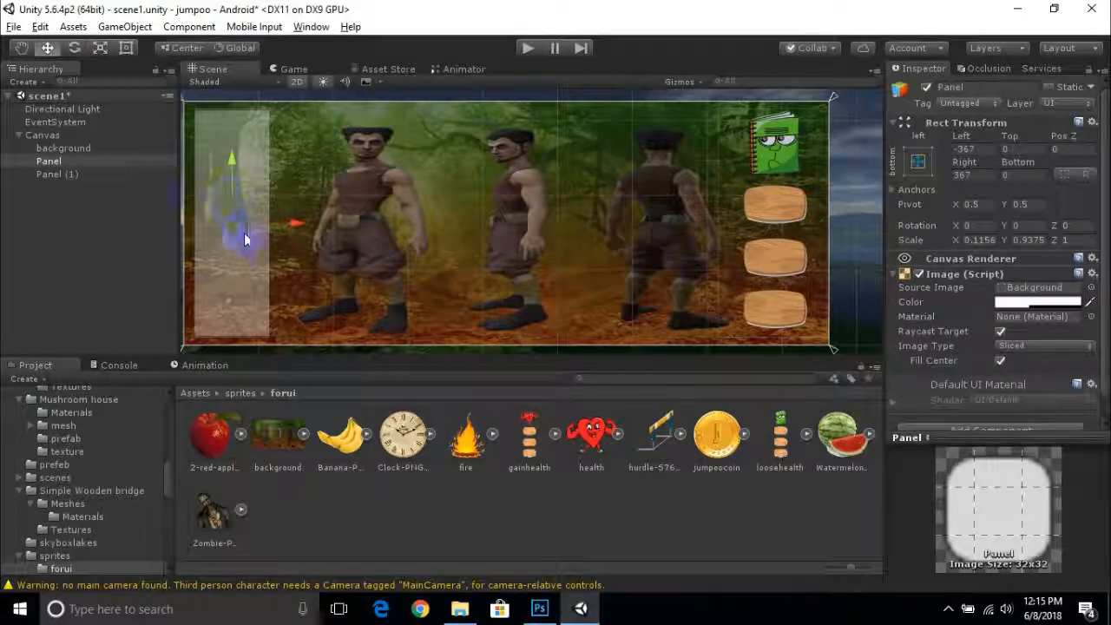
pyautogui.click(240, 231)
pyautogui.click(793, 211)
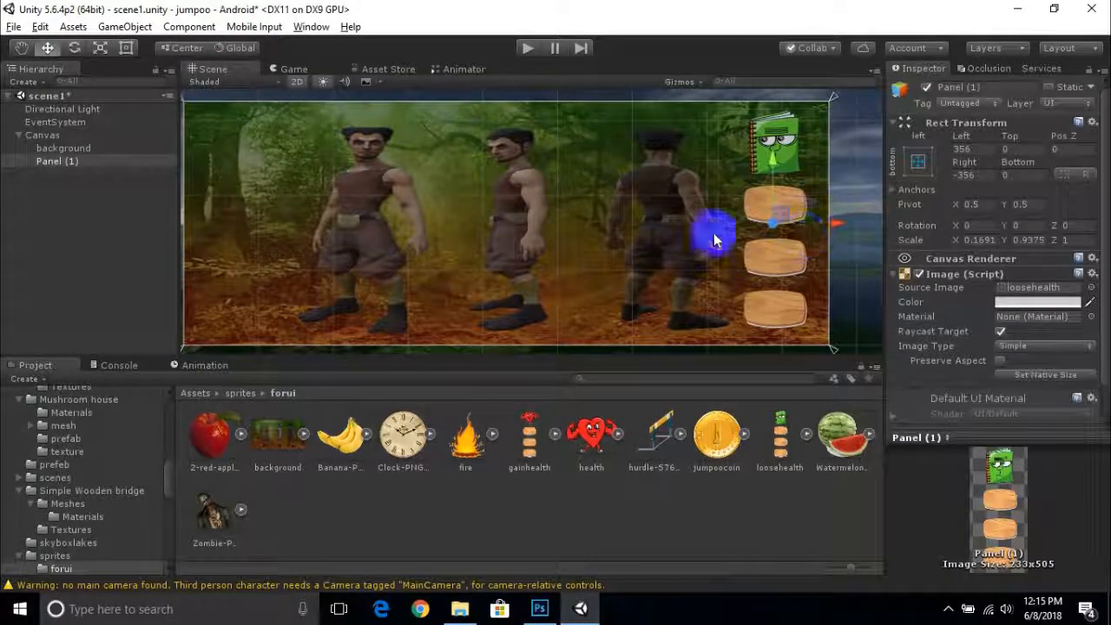
pyautogui.hotkey('ctrl', 'd')
pyautogui.moveTo(826, 224); pyautogui.dragTo(306, 246)
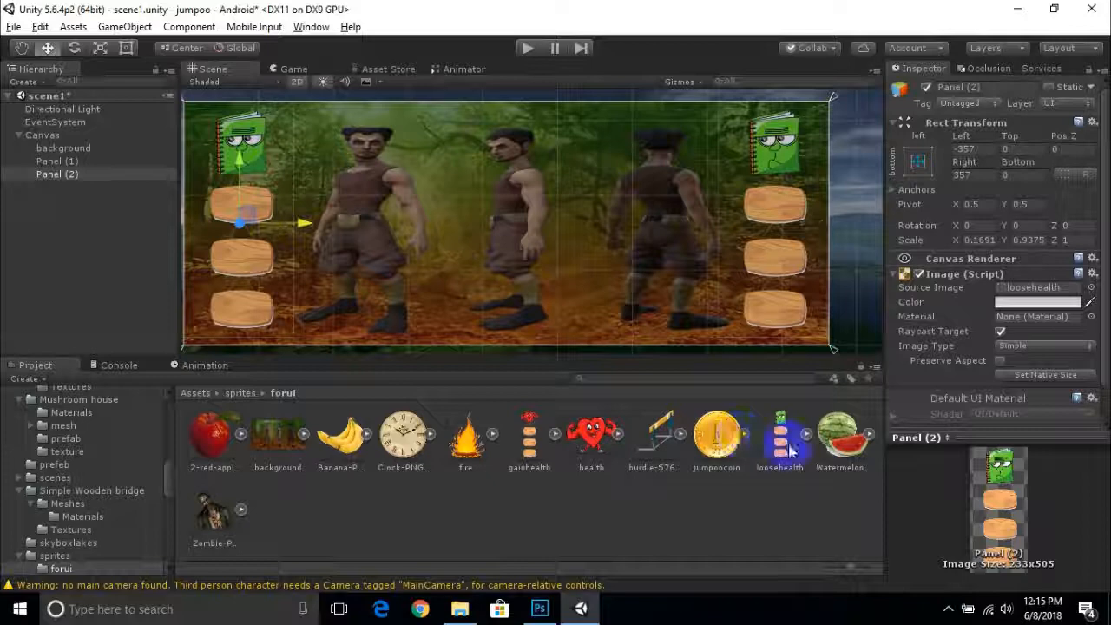
# Assign the gainhealth sprite as Panel (2)'s source image
pyautogui.click(530, 445)
pyautogui.moveTo(530, 444); pyautogui.dragTo(1011, 294)
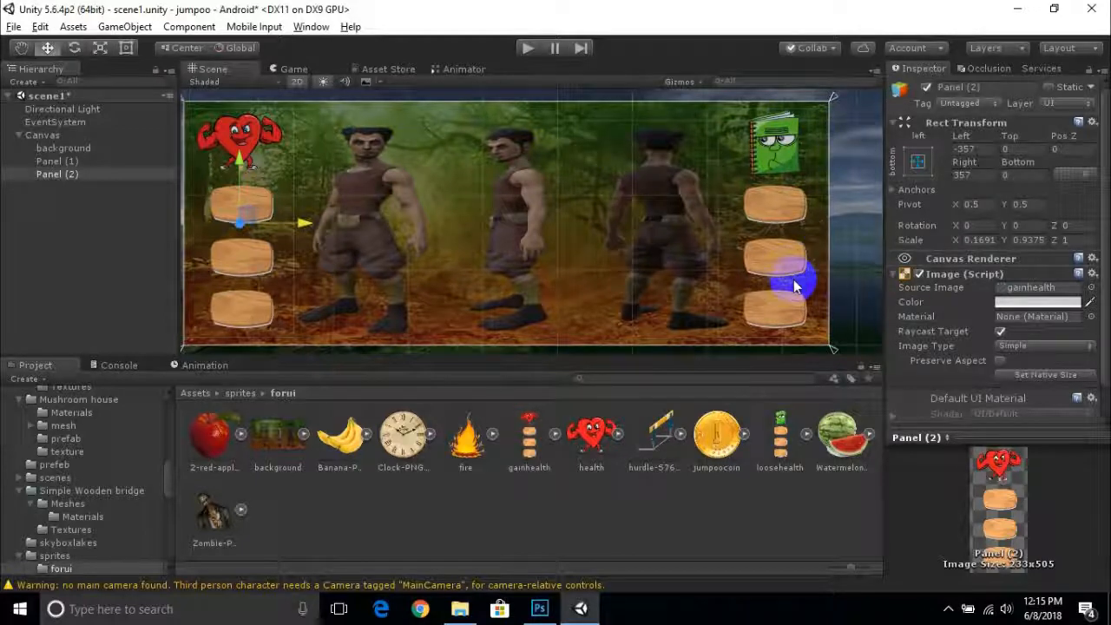
pyautogui.click(863, 214)
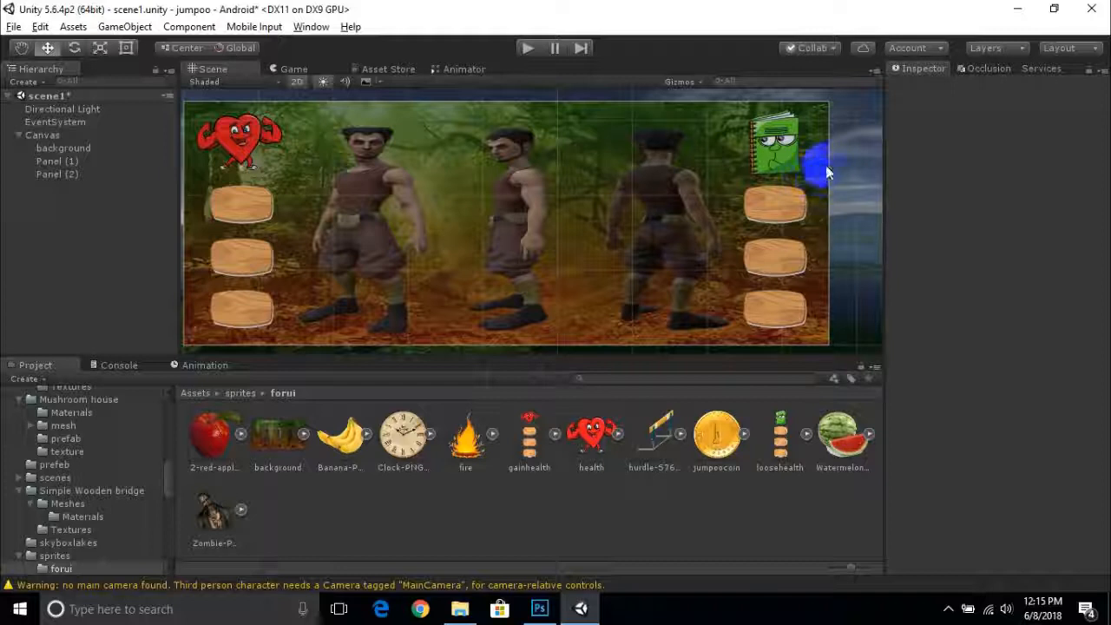
# Add a UI Button as a child of the Canvas
pyautogui.rightClick(53, 138)
pyautogui.moveTo(130, 379)
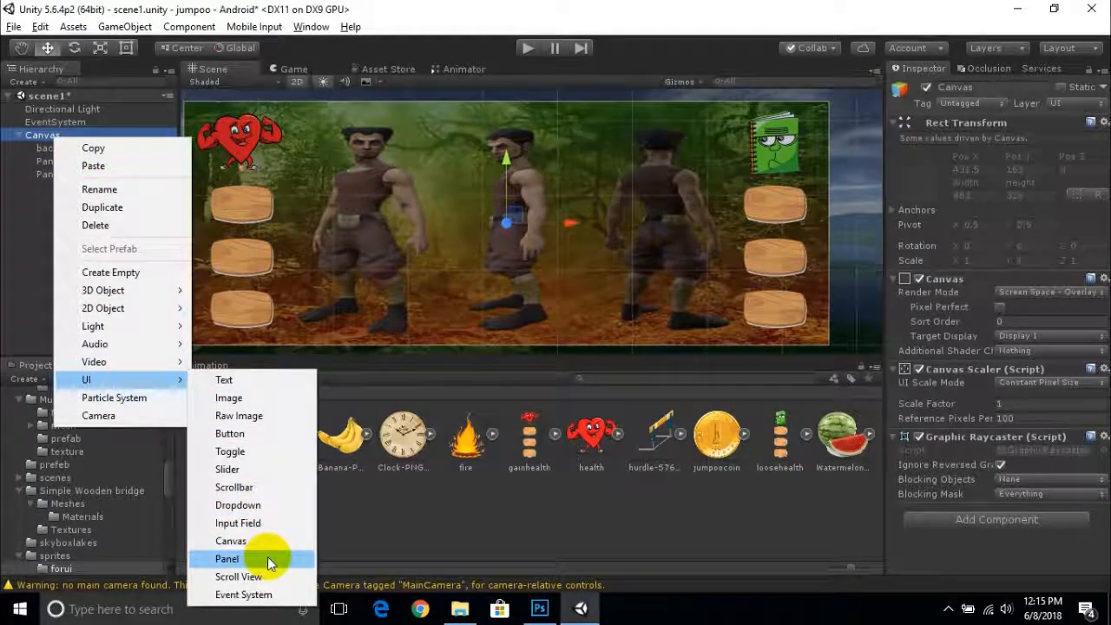
pyautogui.click(251, 434)
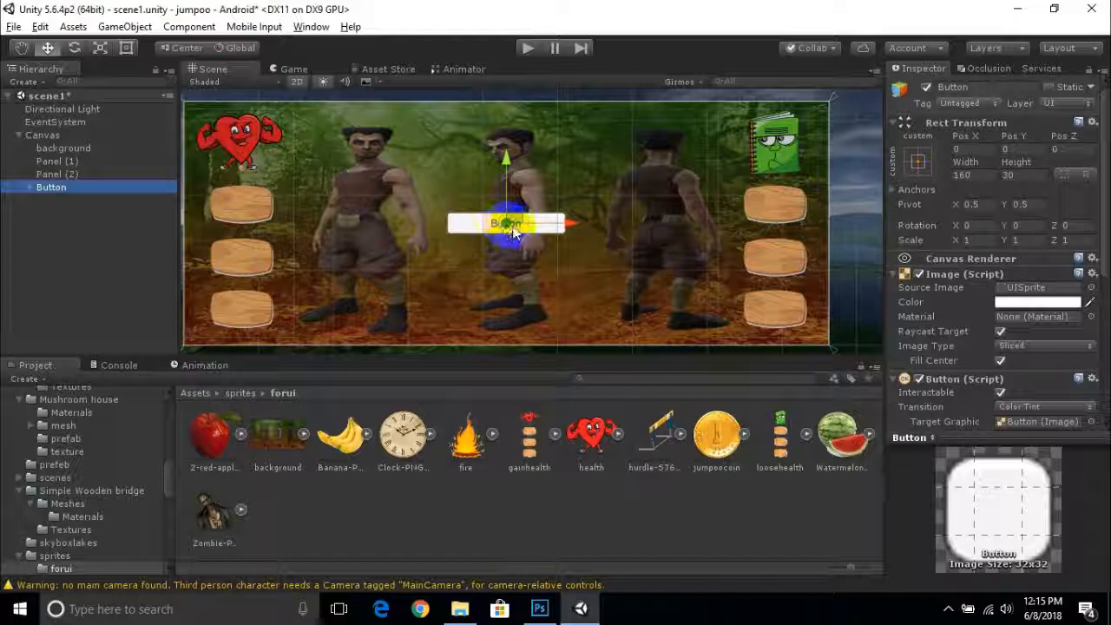
# Move the Button onto the gainhealth panel, just below the heart, at Pos X -344 and Pos Y 64
pyautogui.scroll(1, 513, 227)
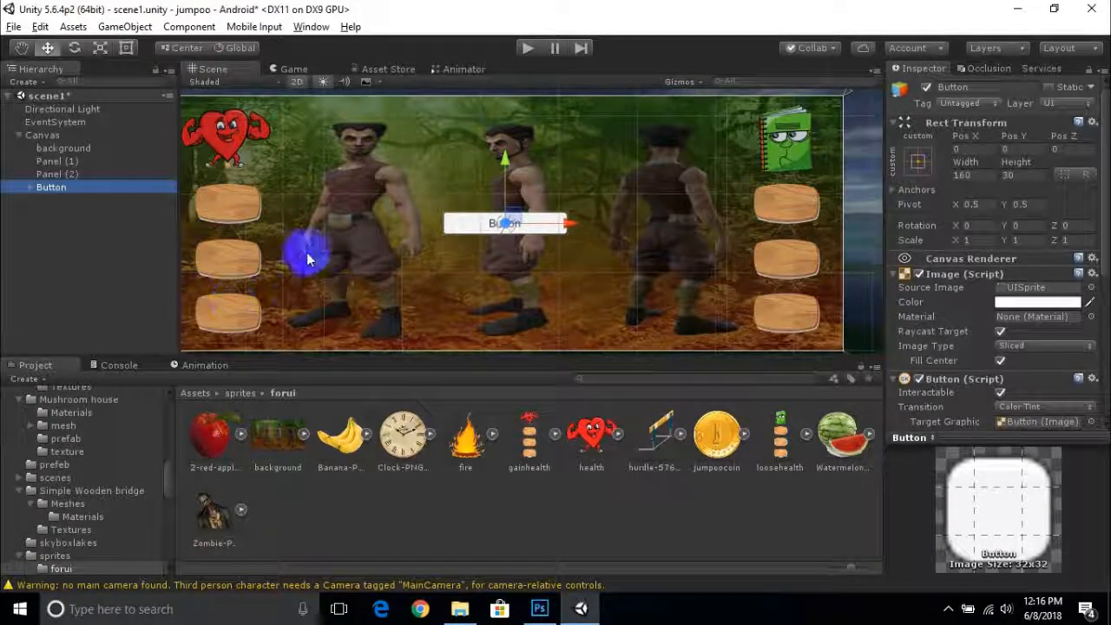
pyautogui.scroll(2, 406, 183)
pyautogui.moveTo(405, 185); pyautogui.dragTo(565, 188, button='middle')
pyautogui.scroll(-1, 345, 171)
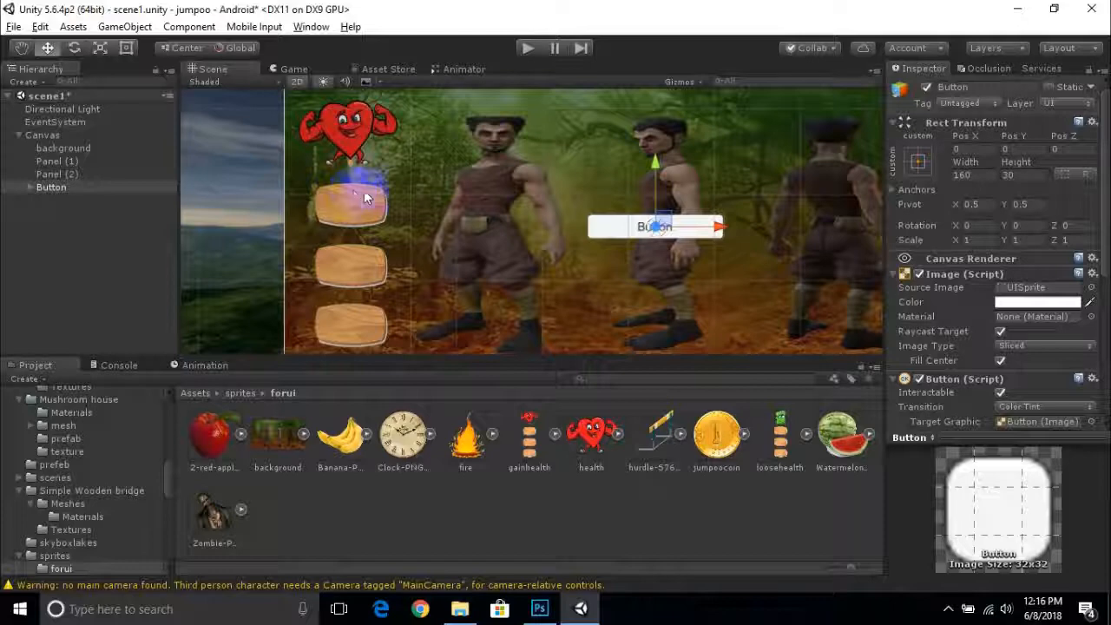
pyautogui.moveTo(357, 188); pyautogui.dragTo(329, 187, button='middle')
pyautogui.scroll(-4, 343, 187)
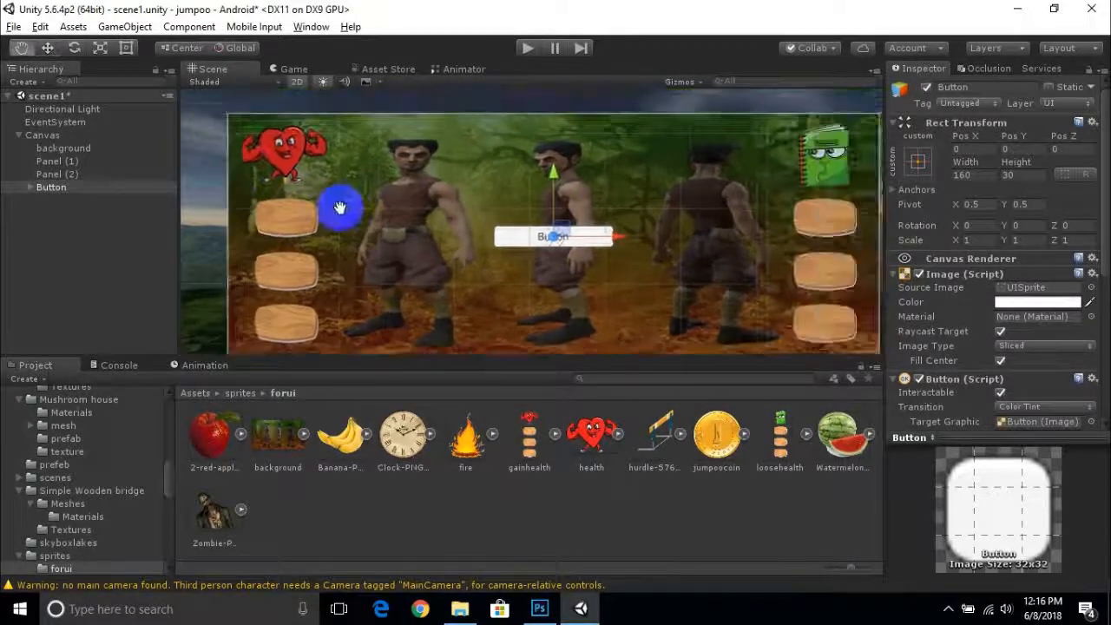
pyautogui.moveTo(600, 235); pyautogui.dragTo(339, 233)
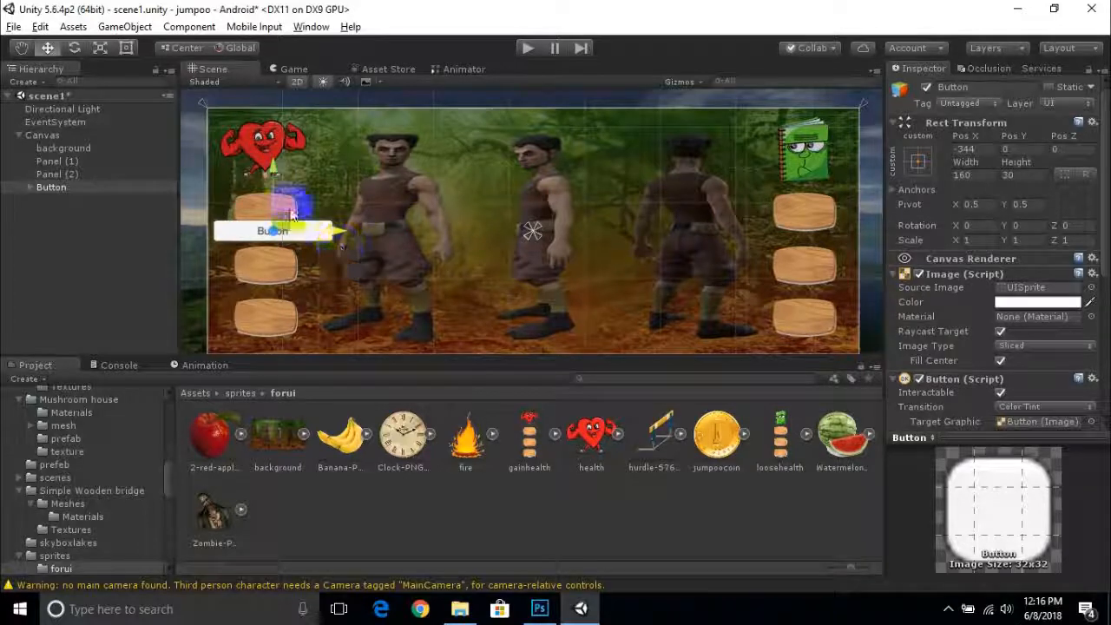
pyautogui.moveTo(273, 177); pyautogui.dragTo(278, 128)
# Try to narrow the Button to an X scale of about 0.825
pyautogui.scroll(1, 341, 201)
pyautogui.moveTo(341, 201); pyautogui.dragTo(437, 205, button='middle')
pyautogui.scroll(5, 333, 184)
pyautogui.moveTo(331, 184); pyautogui.dragTo(530, 195, button='middle')
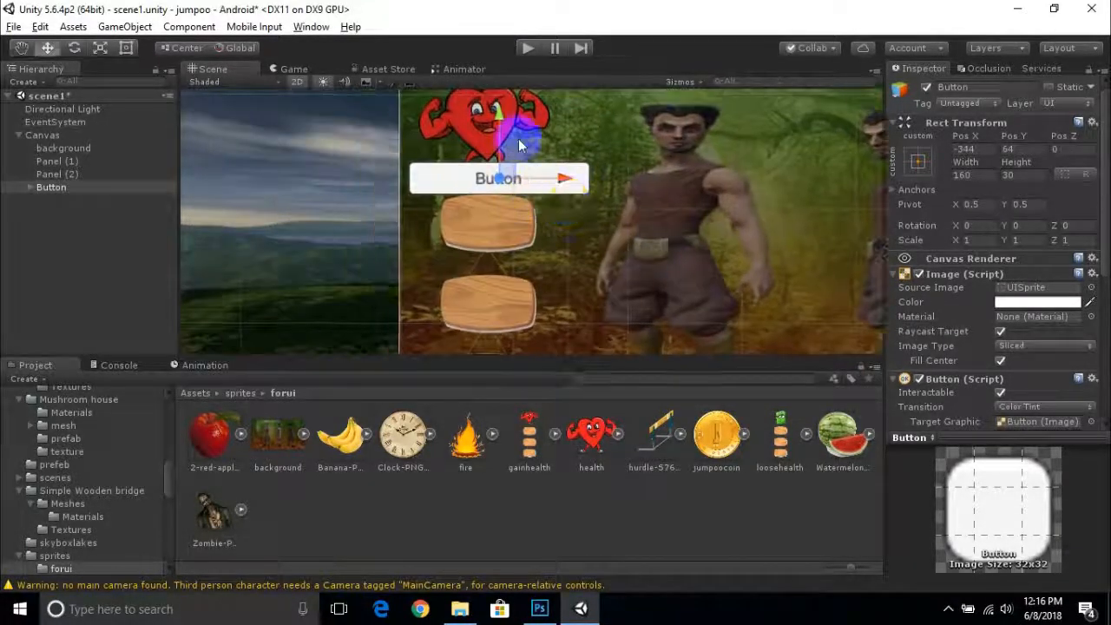
pyautogui.click(99, 48)
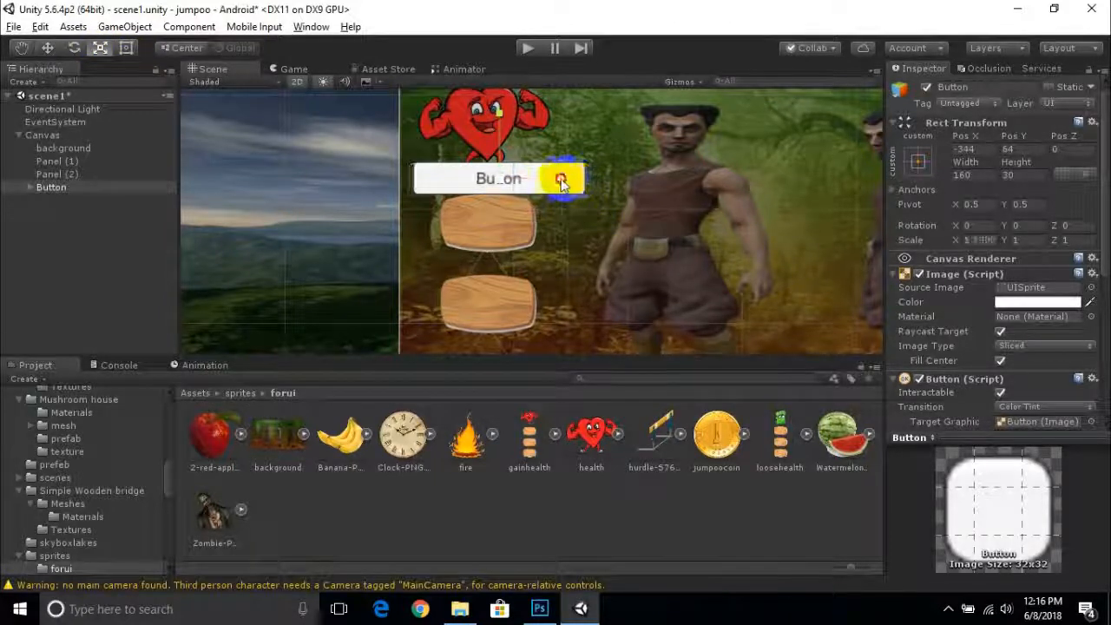
pyautogui.moveTo(561, 180); pyautogui.dragTo(553, 181)
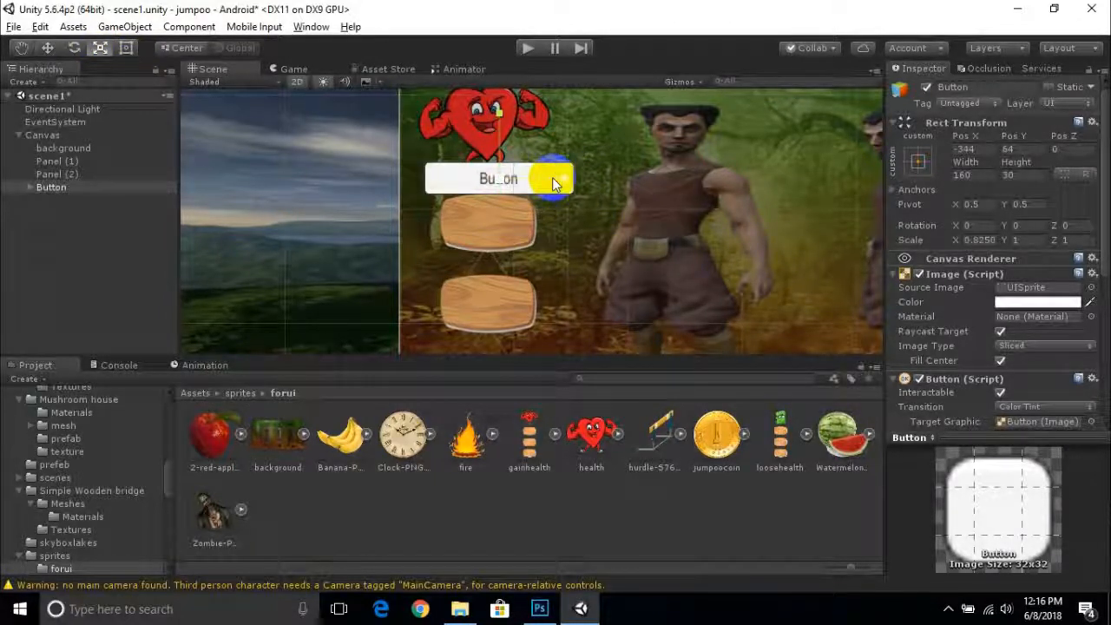
pyautogui.hotkey('ctrl', 'z')
# Change the label text of the Button's Text child to "BOOST ENERGY"
pyautogui.click(28, 188)
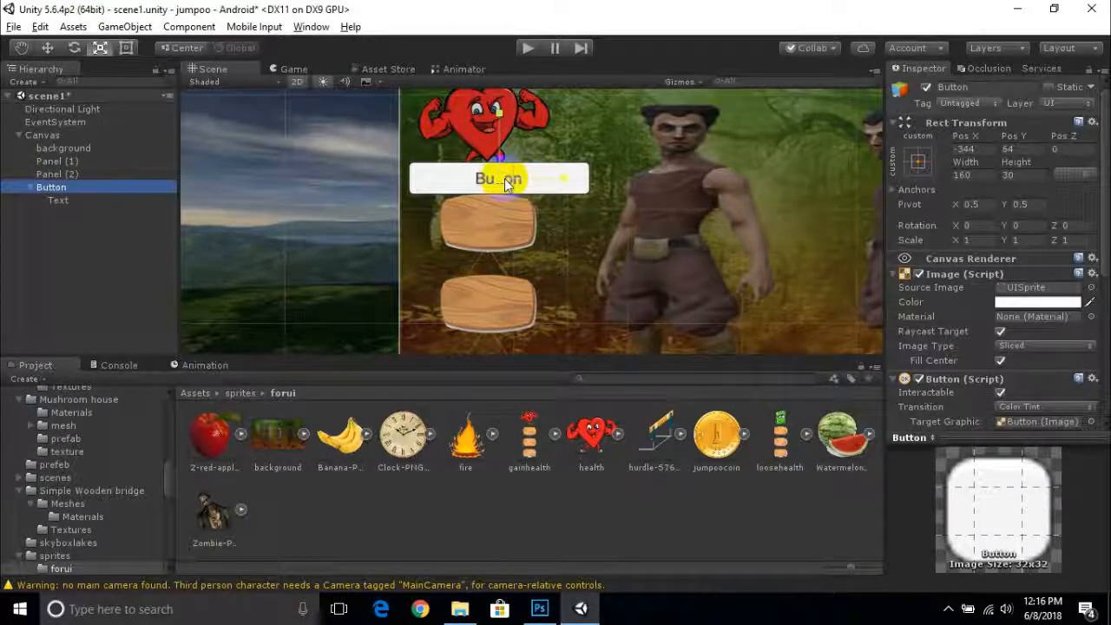
pyautogui.click(31, 188)
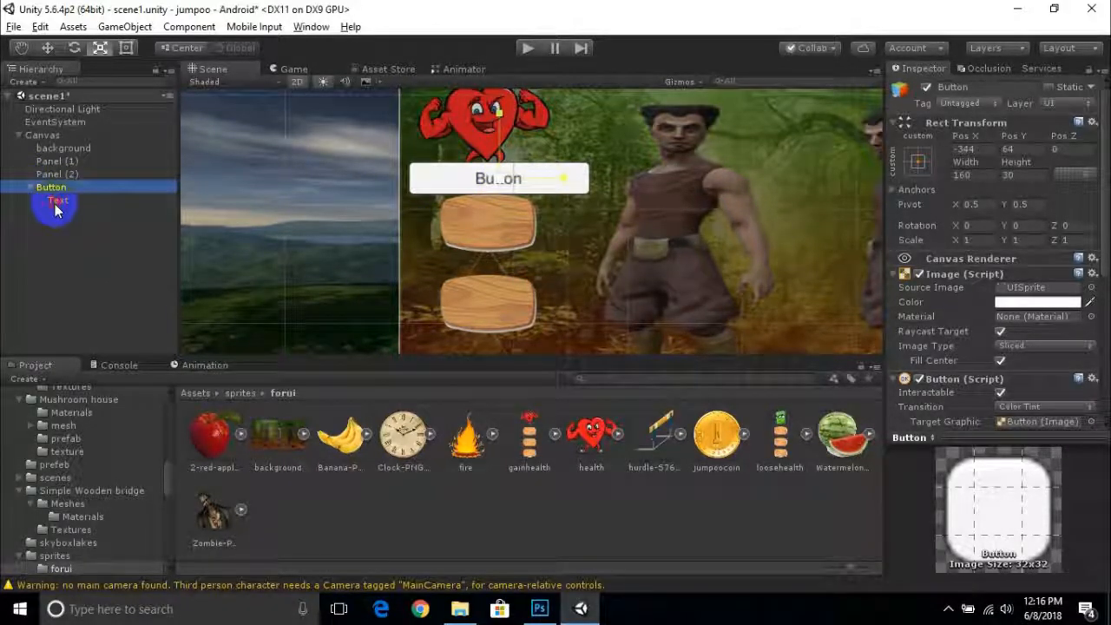
pyautogui.click(54, 209)
pyautogui.click(968, 298)
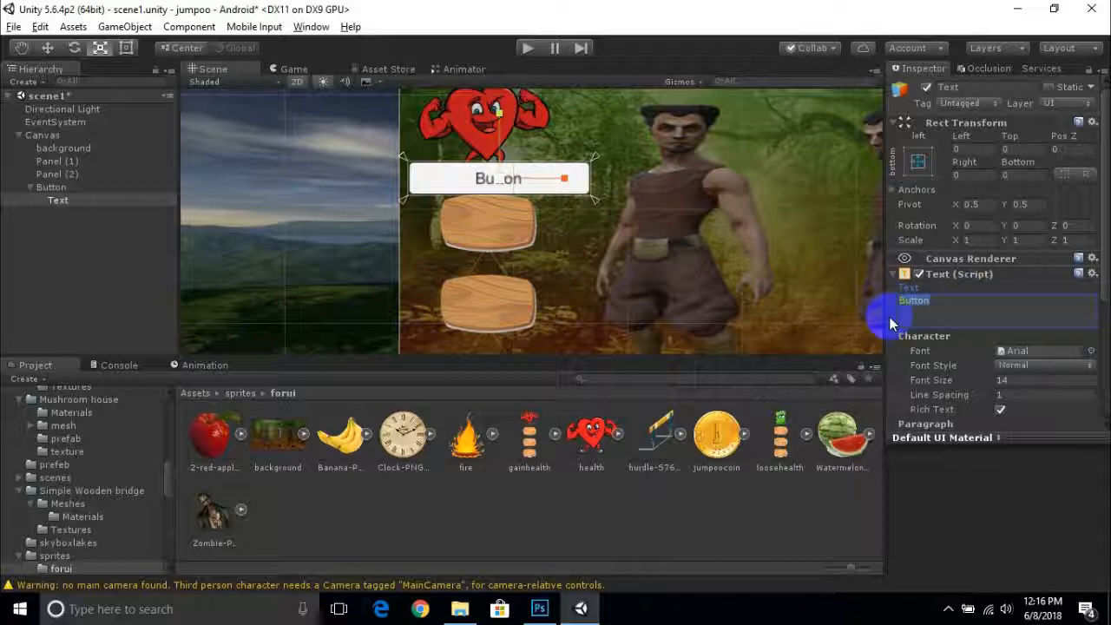
pyautogui.write('BOOST EN')
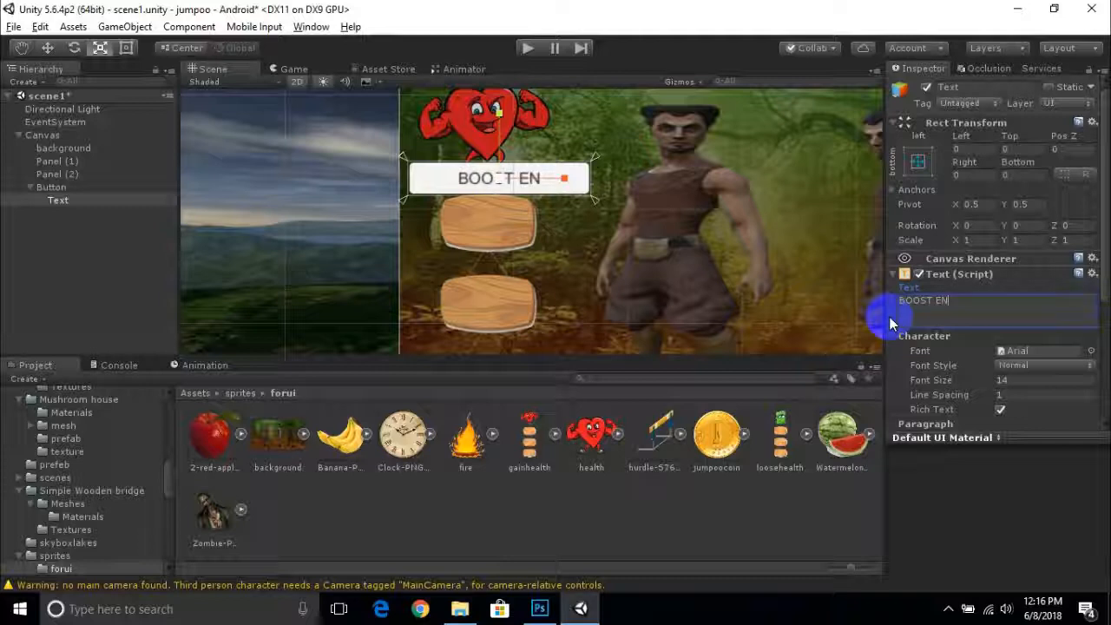
pyautogui.write('ERGY')
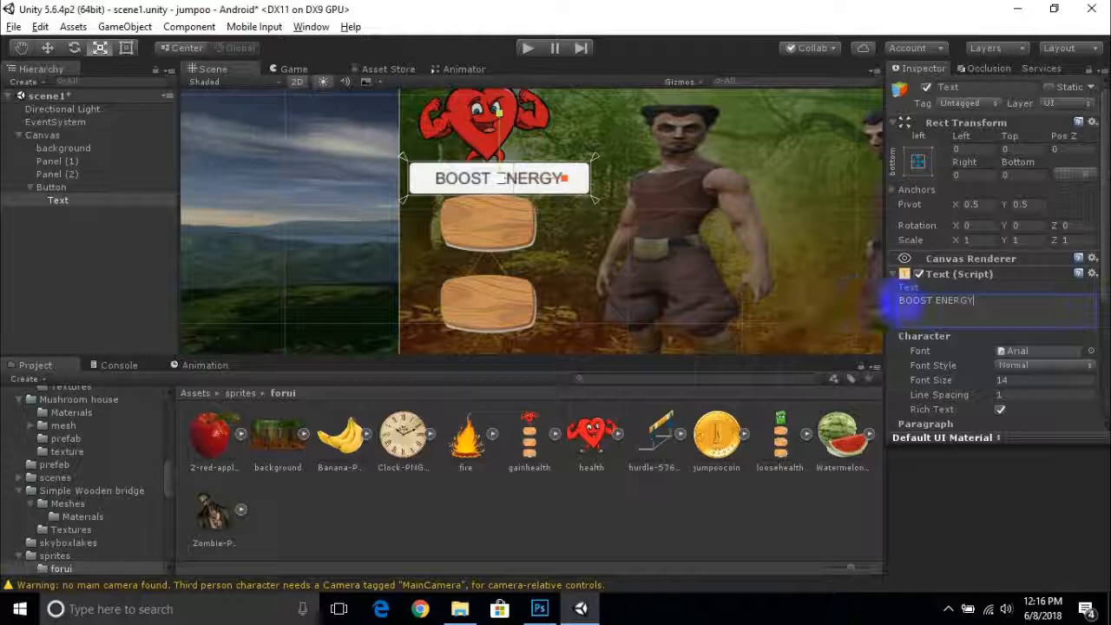
# Try out the Open Sans and Unipix fonts on the BOOST ENERGY label, settling on OpenSansSemibold
pyautogui.moveTo(978, 304); pyautogui.dragTo(884, 299)
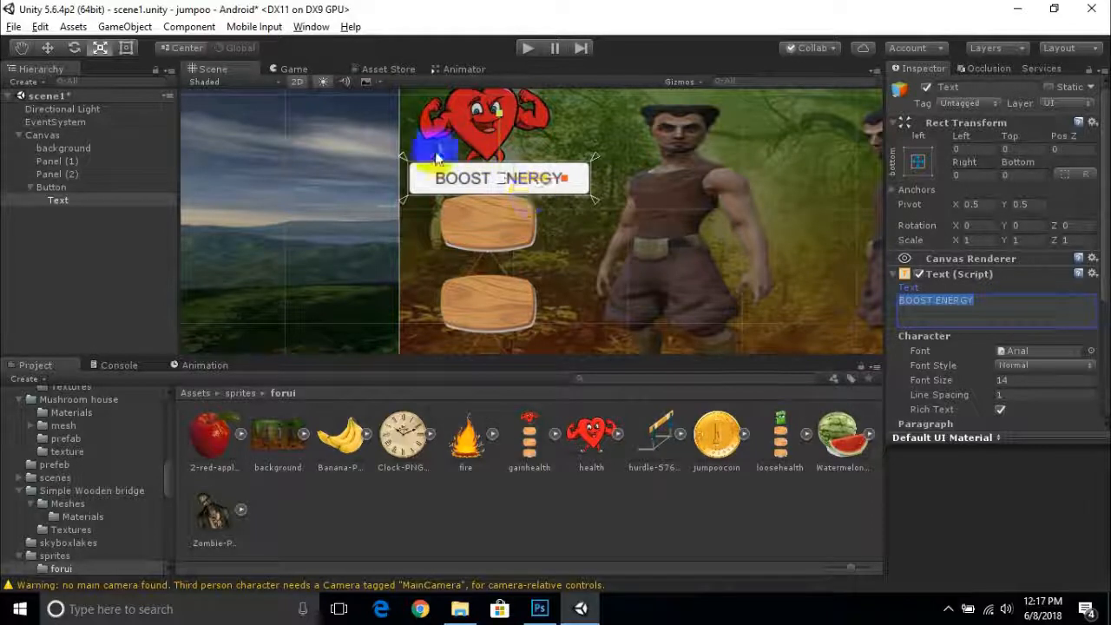
pyautogui.click(1092, 352)
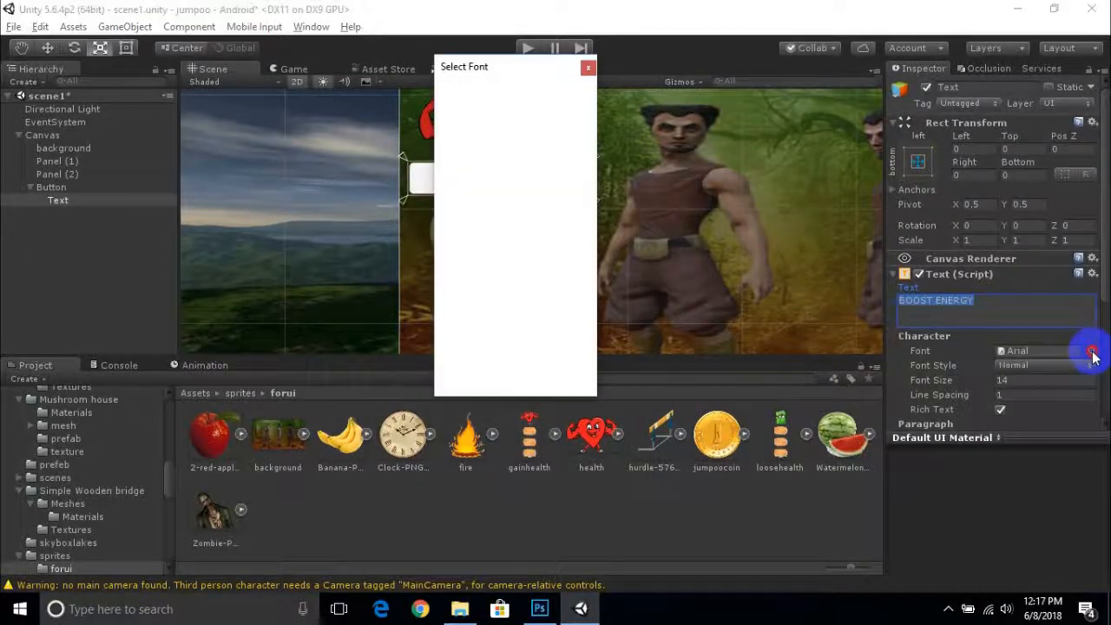
pyautogui.click(491, 151)
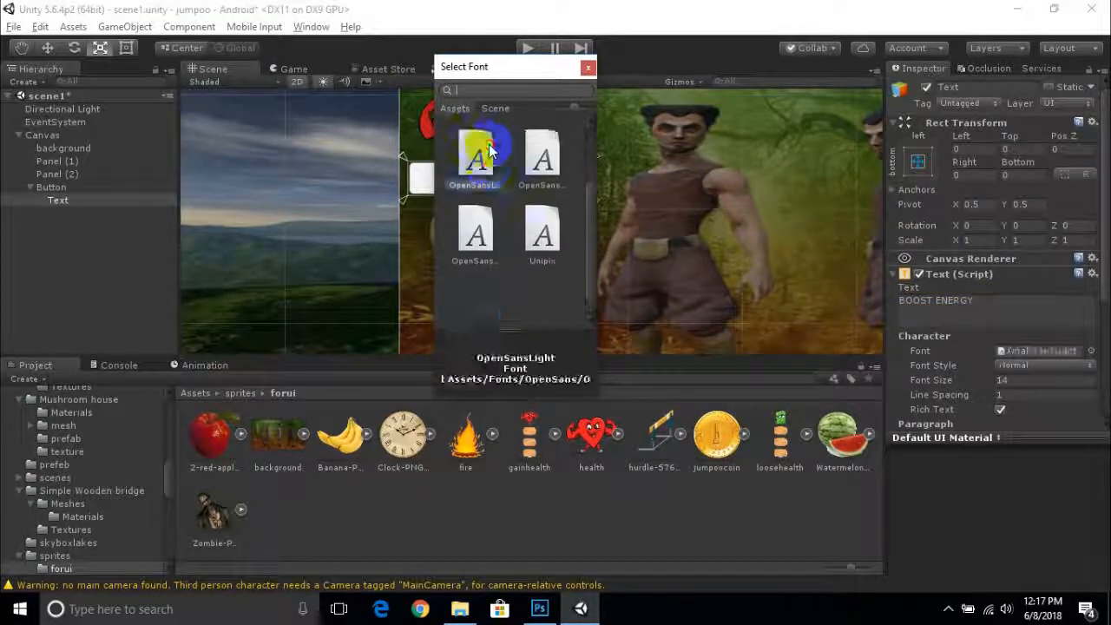
pyautogui.moveTo(529, 67); pyautogui.dragTo(716, 92)
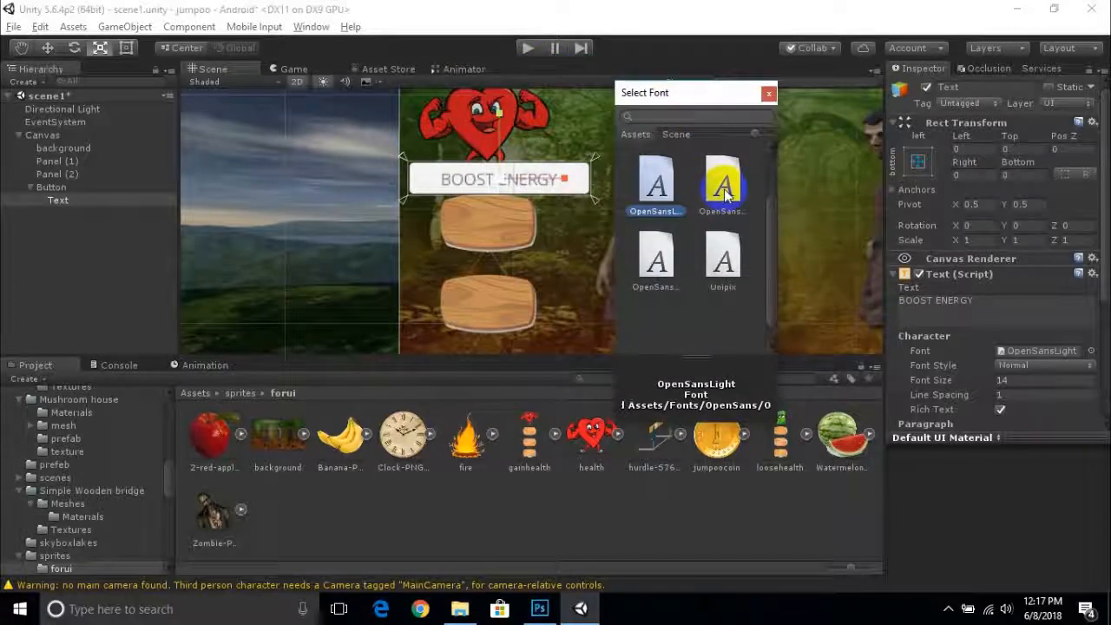
pyautogui.click(657, 260)
pyautogui.click(724, 261)
pyautogui.click(659, 271)
pyautogui.click(715, 268)
pyautogui.click(654, 273)
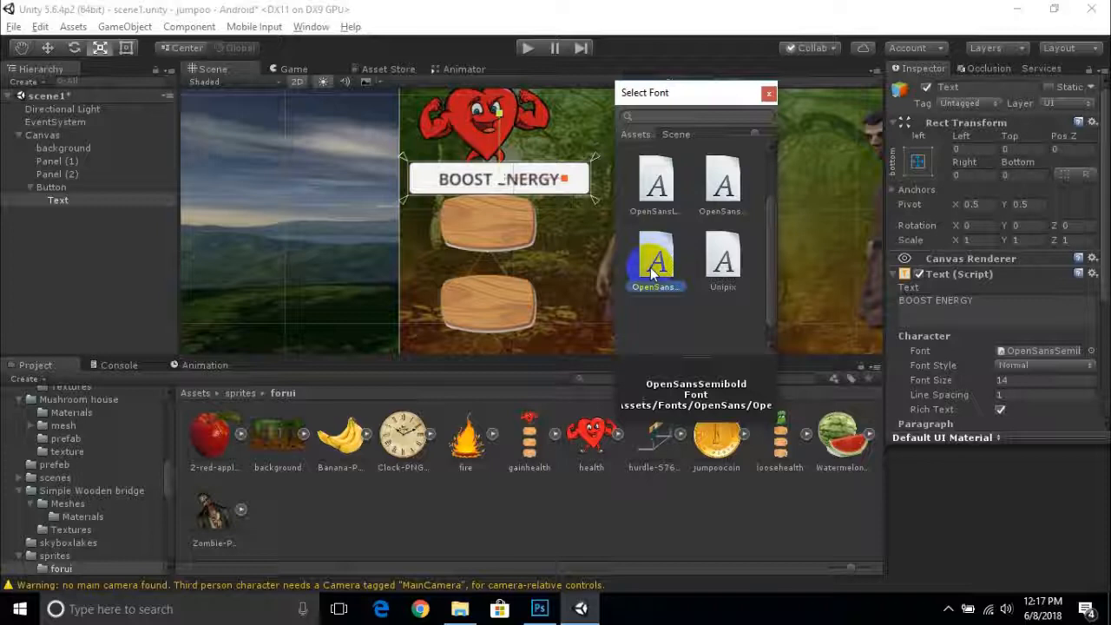
# Set the BOOST ENERGY label's font style to Bold and its font to OpenSansBold
pyautogui.click(1044, 366)
pyautogui.click(1043, 401)
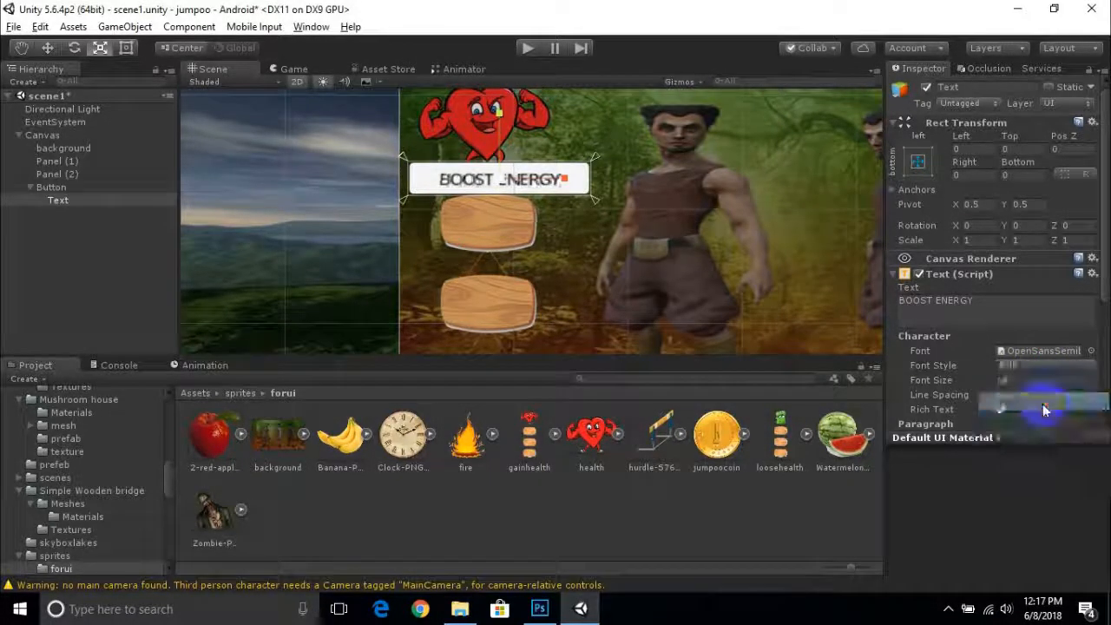
pyautogui.click(1092, 351)
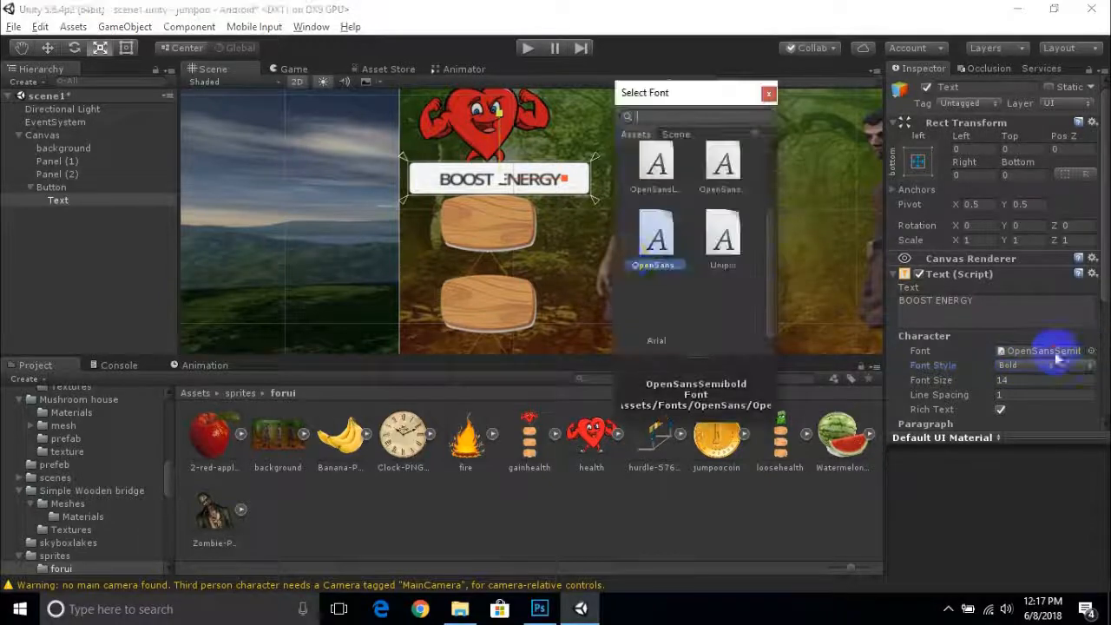
pyautogui.click(656, 184)
pyautogui.scroll(1, 646, 183)
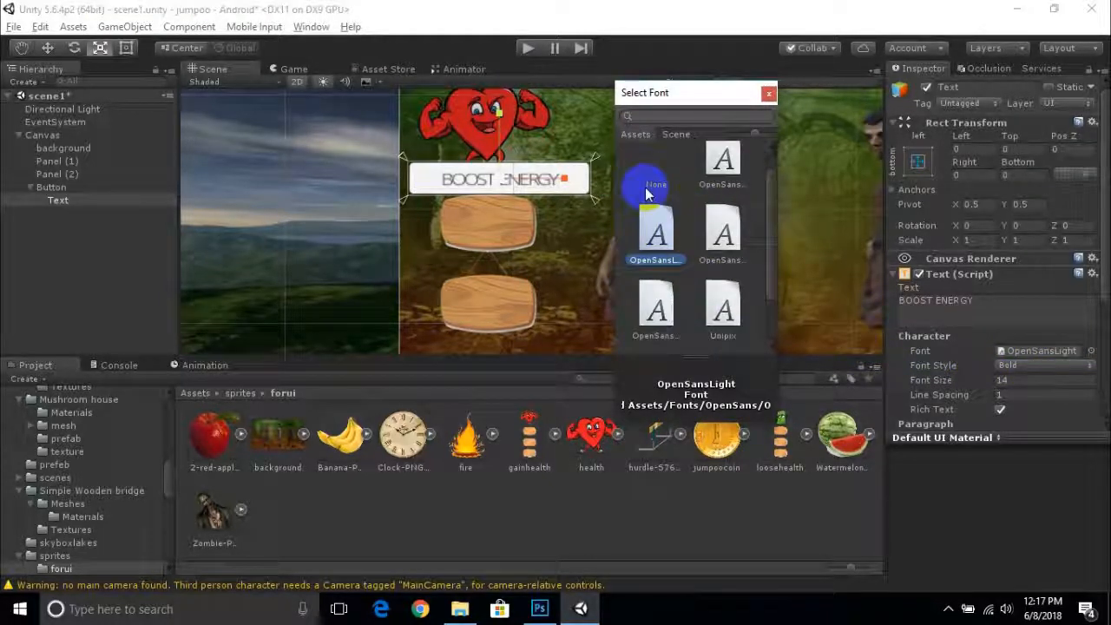
pyautogui.click(723, 183)
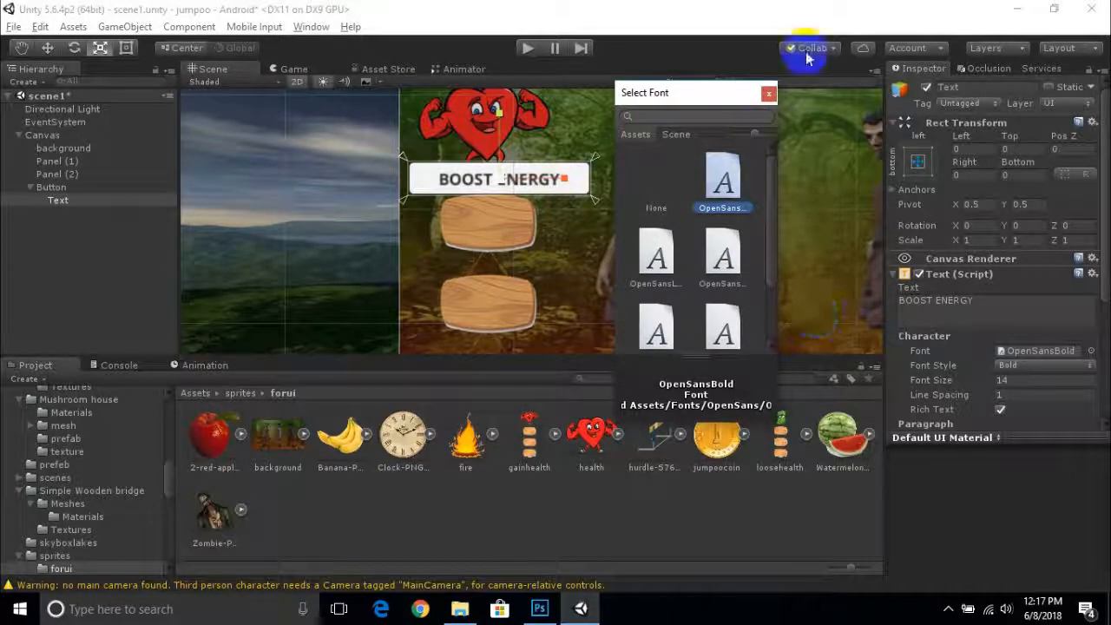
pyautogui.click(770, 93)
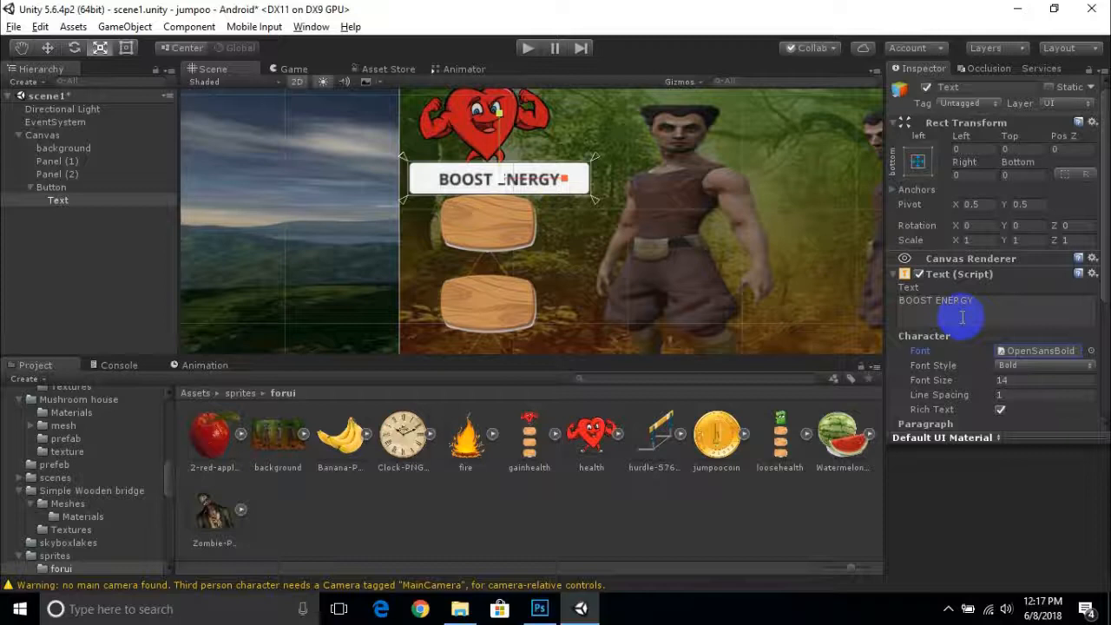
# Set the BOOST ENERGY label's text color to a dark red, about D00000
pyautogui.scroll(-5, 962, 317)
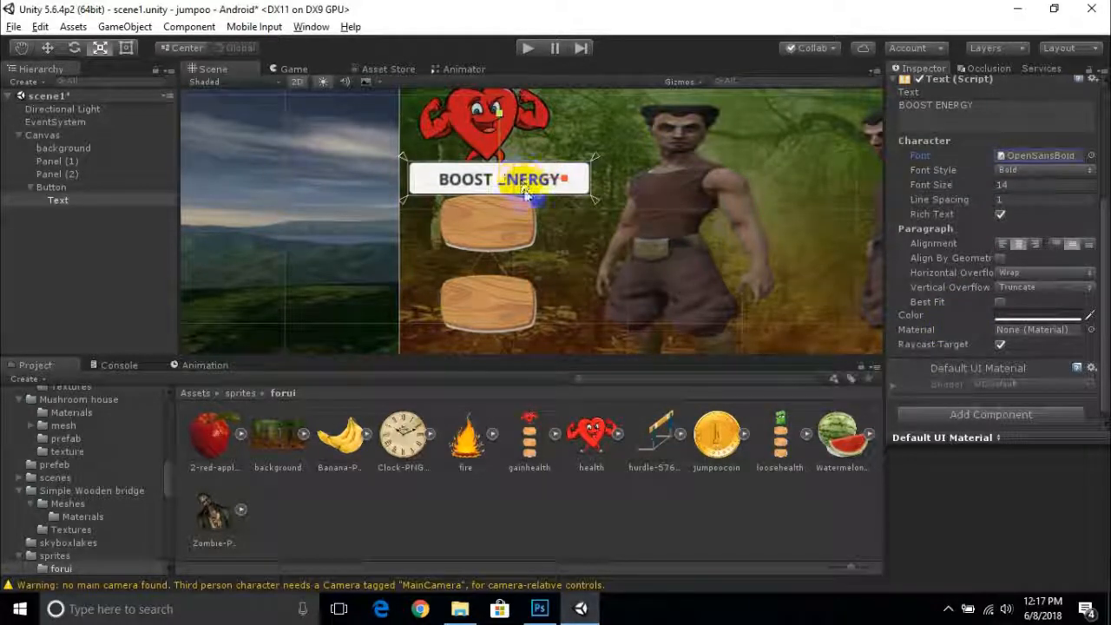
pyautogui.click(1051, 315)
pyautogui.click(131, 99)
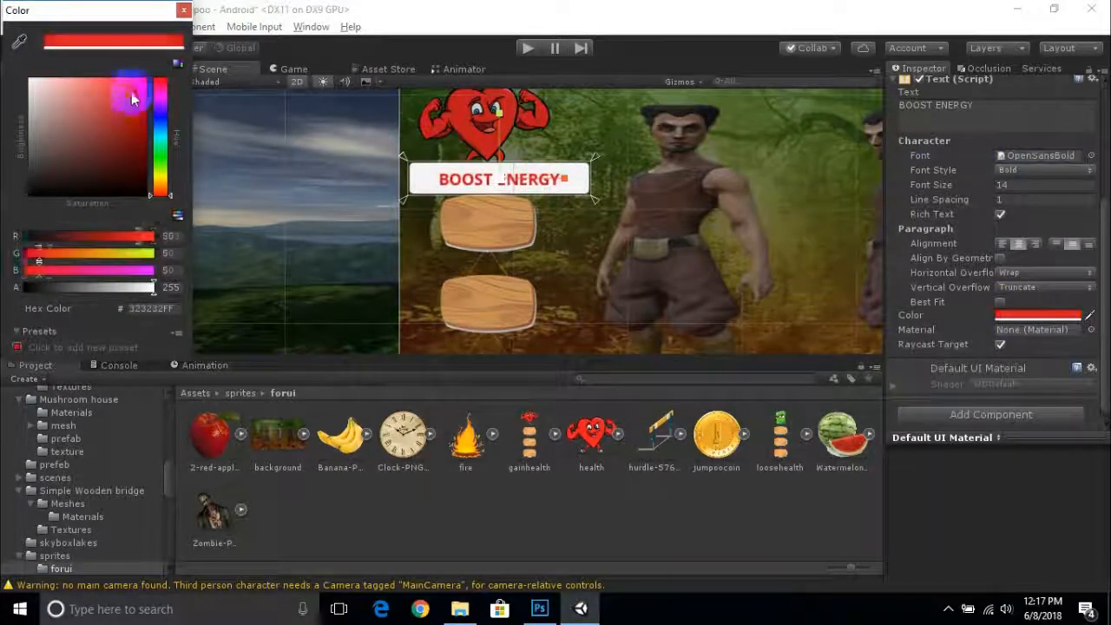
pyautogui.moveTo(131, 99); pyautogui.dragTo(149, 80)
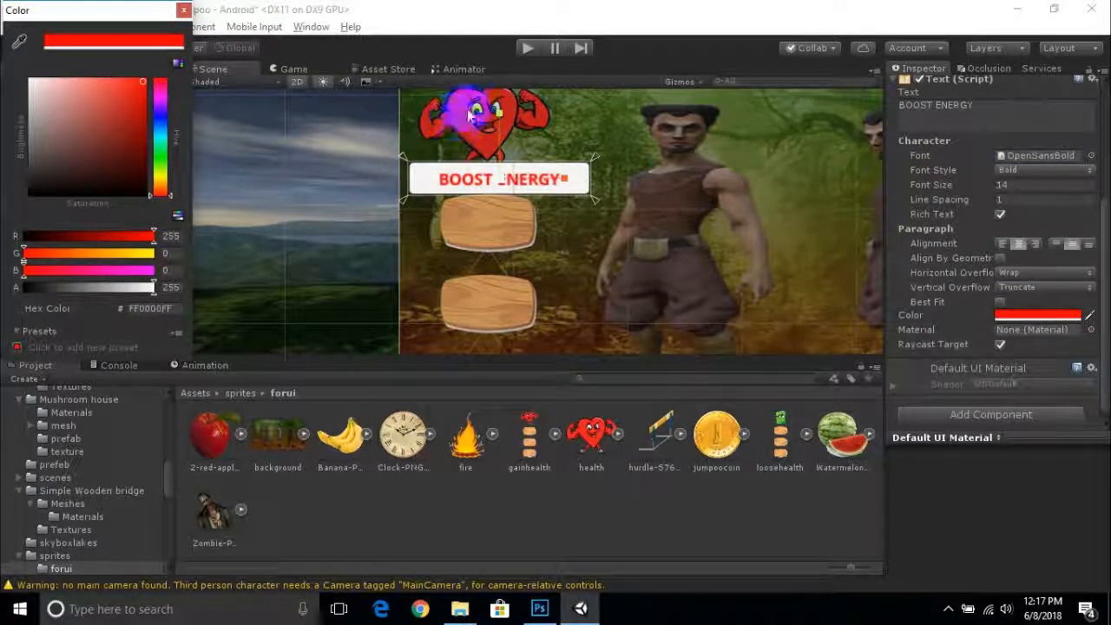
pyautogui.moveTo(144, 93); pyautogui.dragTo(145, 103)
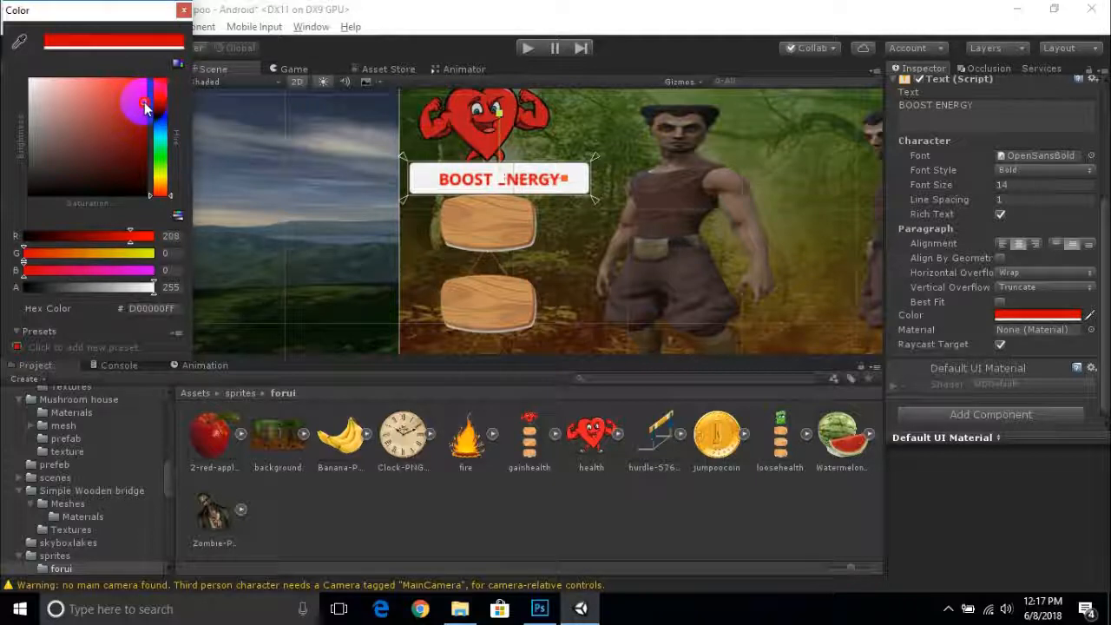
pyautogui.click(184, 10)
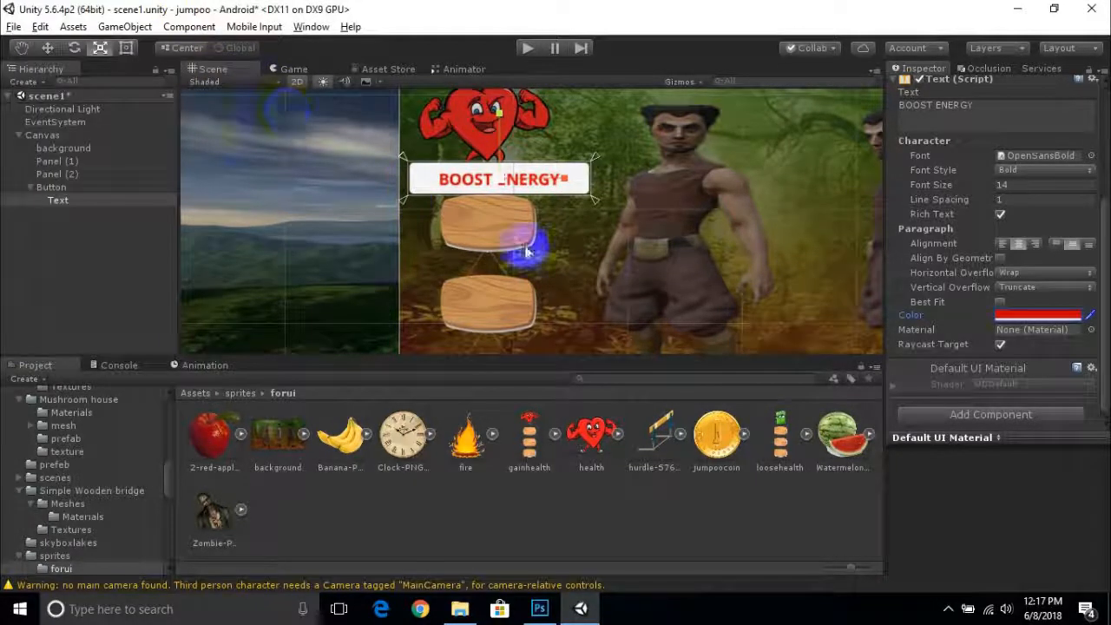
# Scale the Button narrower horizontally, closer to the width of the wooden planks
pyautogui.click(54, 187)
pyautogui.scroll(2, 561, 224)
pyautogui.moveTo(542, 198); pyautogui.dragTo(598, 201)
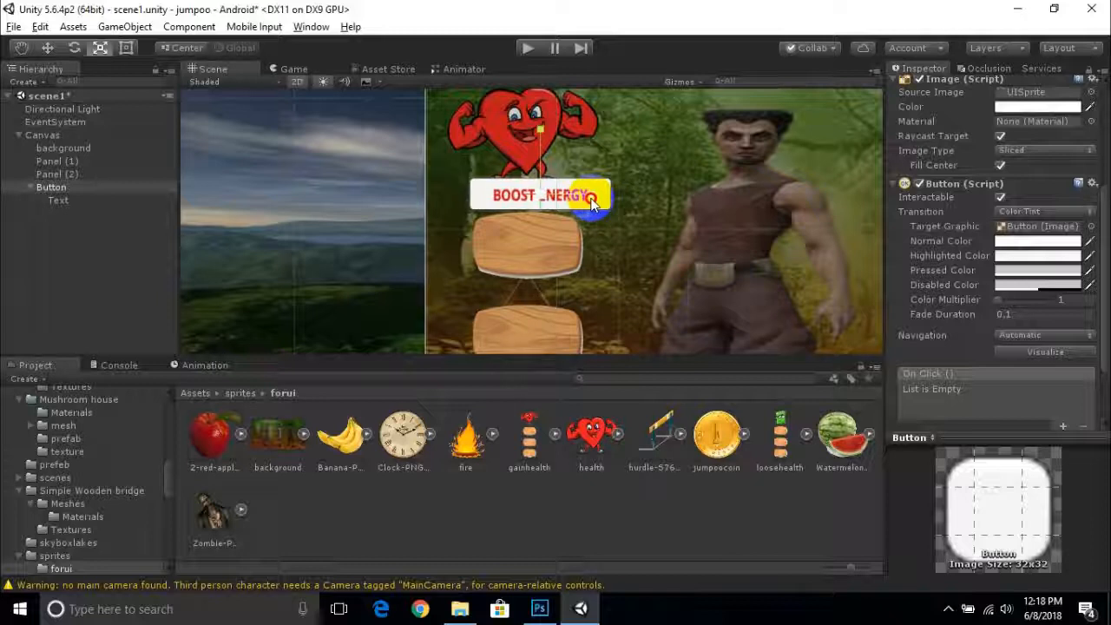
# Reposition the narrowed Button so it is centred between the heart and the topmost wooden plank
pyautogui.click(52, 53)
pyautogui.scroll(4, 512, 223)
pyautogui.moveTo(611, 193); pyautogui.dragTo(594, 197)
pyautogui.moveTo(525, 129); pyautogui.dragTo(525, 124)
pyautogui.scroll(2, 536, 182)
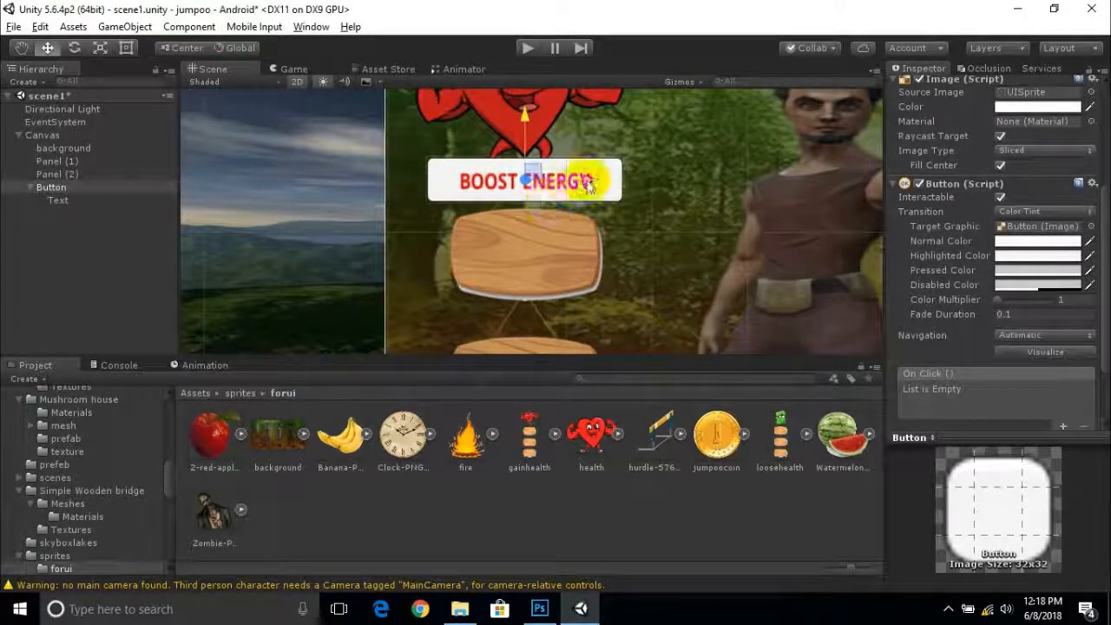
pyautogui.scroll(-2, 536, 227)
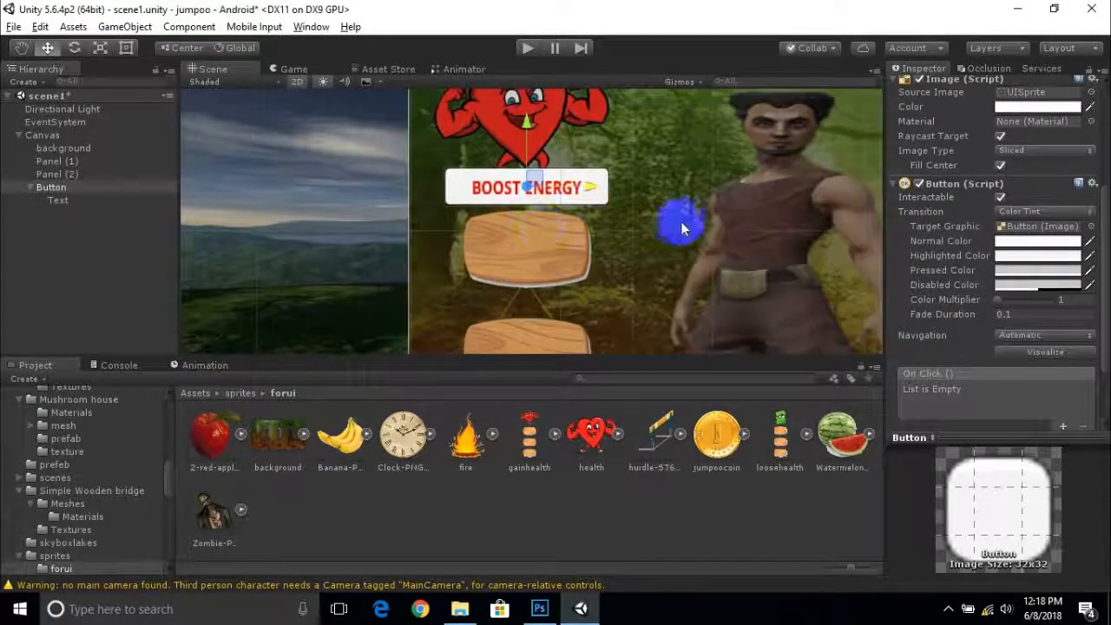
pyautogui.scroll(1, 628, 223)
# Set the Button's Normal Color to a dark brown, 6B3A00
pyautogui.click(67, 203)
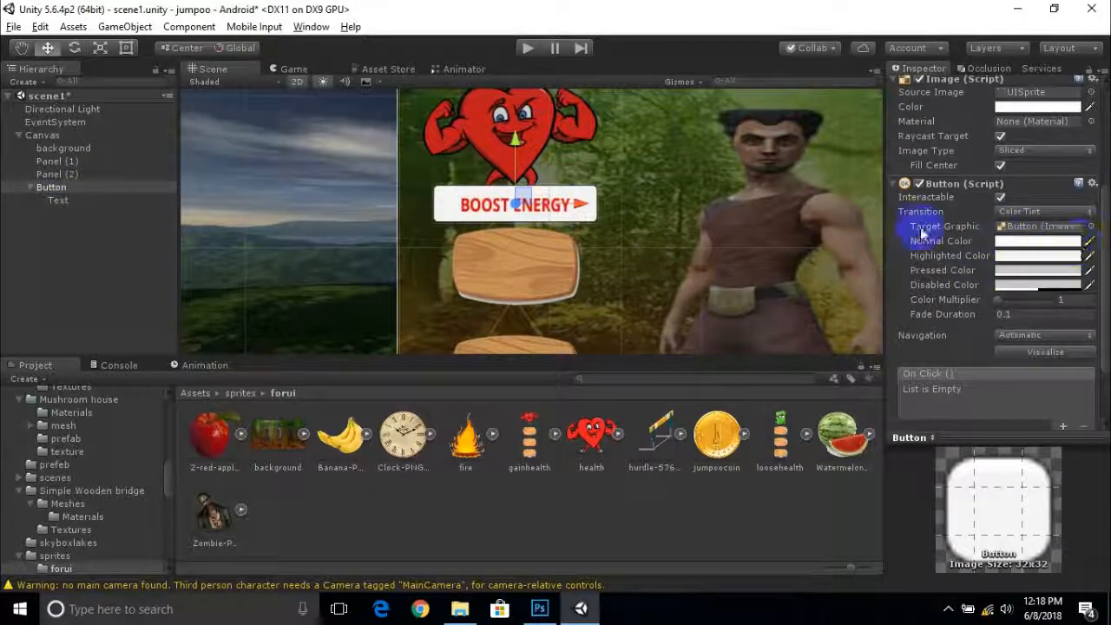
pyautogui.click(1038, 241)
pyautogui.click(72, 129)
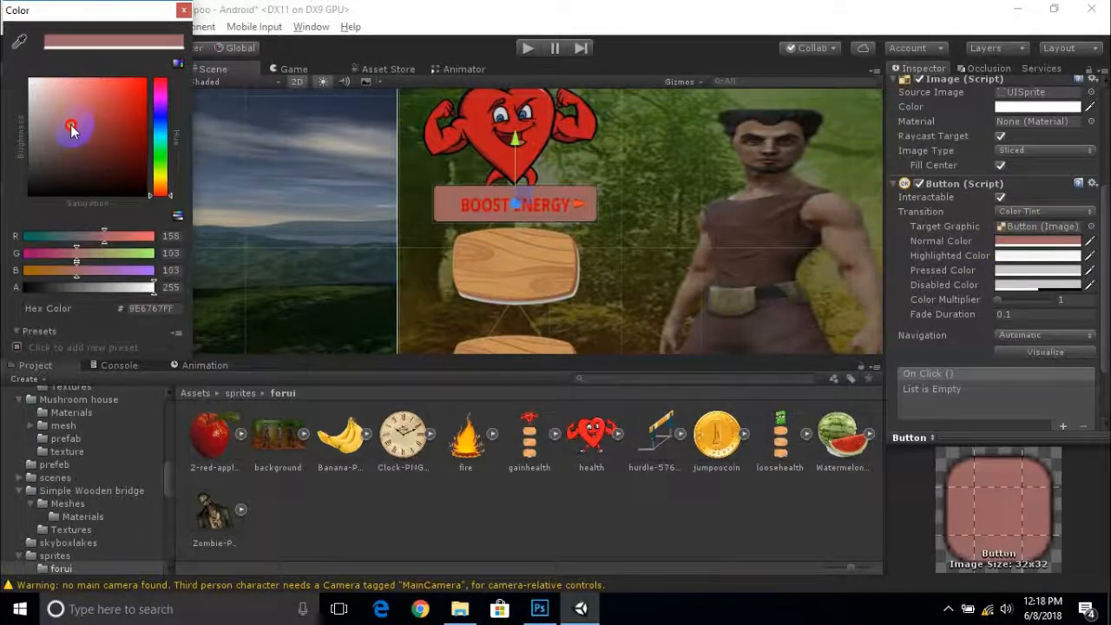
pyautogui.click(49, 271)
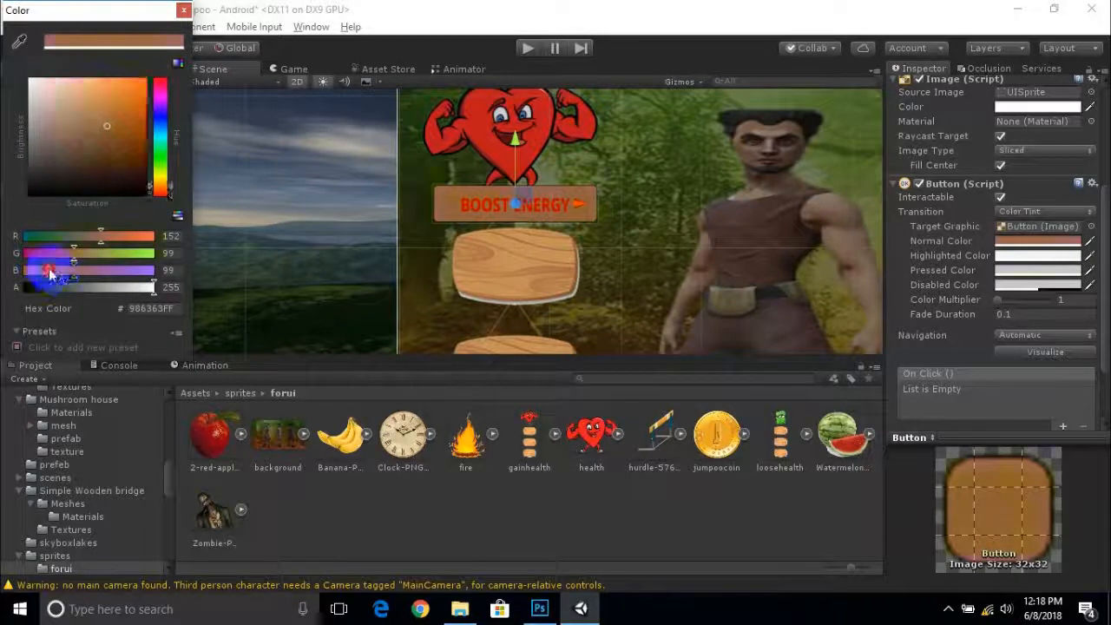
pyautogui.click(98, 150)
pyautogui.moveTo(97, 149)
pyautogui.mouseDown()
pyautogui.moveTo(99, 102)
pyautogui.moveTo(124, 124)
pyautogui.moveTo(124, 152)
pyautogui.moveTo(94, 163)
pyautogui.moveTo(54, 156)
pyautogui.moveTo(129, 99)
pyautogui.moveTo(160, 151)
pyautogui.mouseUp()
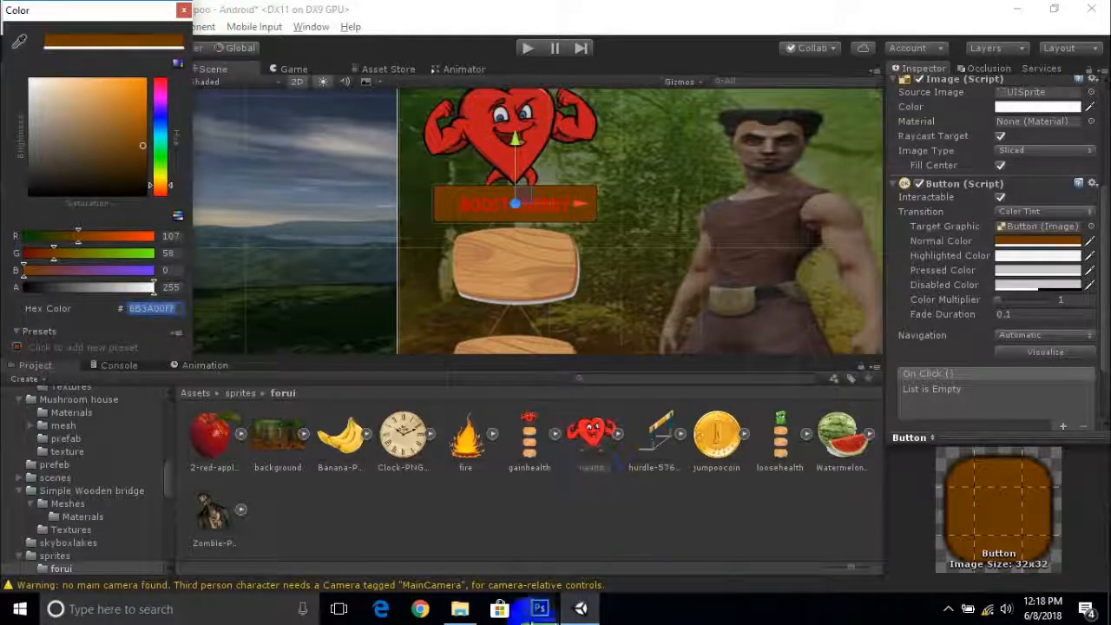
# Switch to Photoshop, sample the light wood colour of the topmost plank as the foreground colour, and copy its hex code f5b36c
pyautogui.click(552, 573)
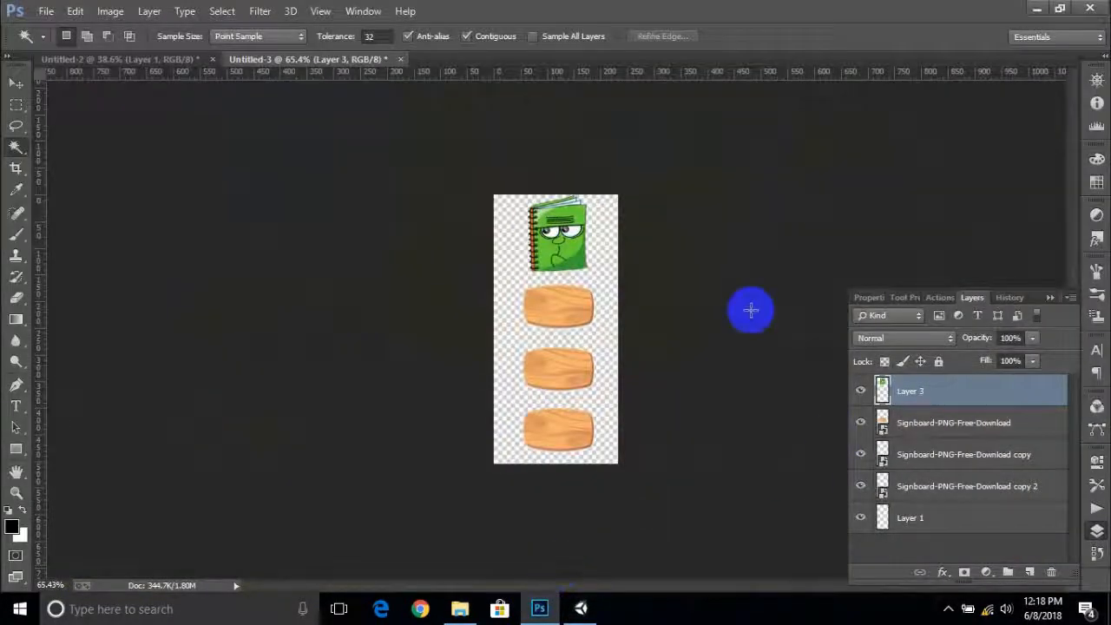
pyautogui.click(14, 528)
pyautogui.moveTo(657, 199); pyautogui.dragTo(289, 186)
pyautogui.click(556, 303)
pyautogui.moveTo(390, 440); pyautogui.dragTo(350, 465)
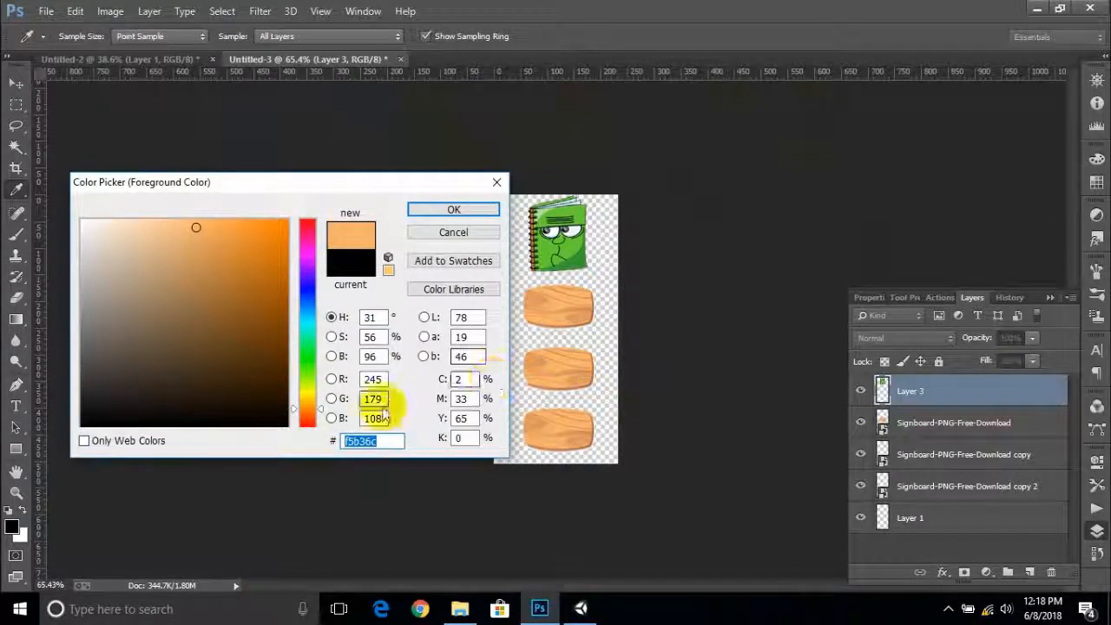
# Switch back to Unity and set the Button's Normal Color to the sampled wood tone F5B36C
pyautogui.click(581, 609)
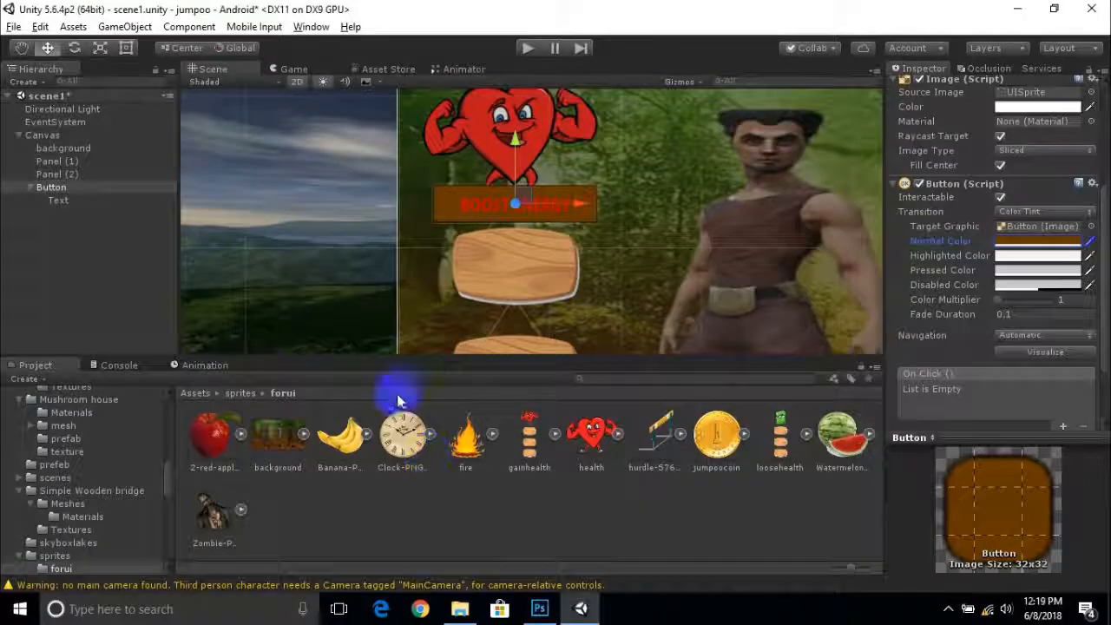
pyautogui.click(1012, 243)
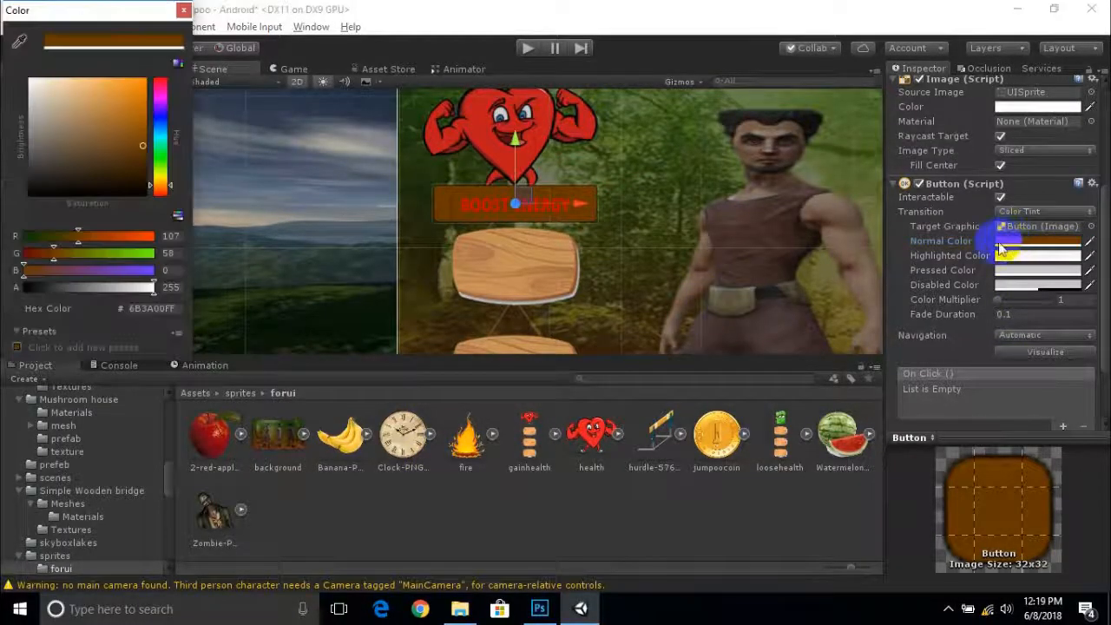
pyautogui.click(125, 313)
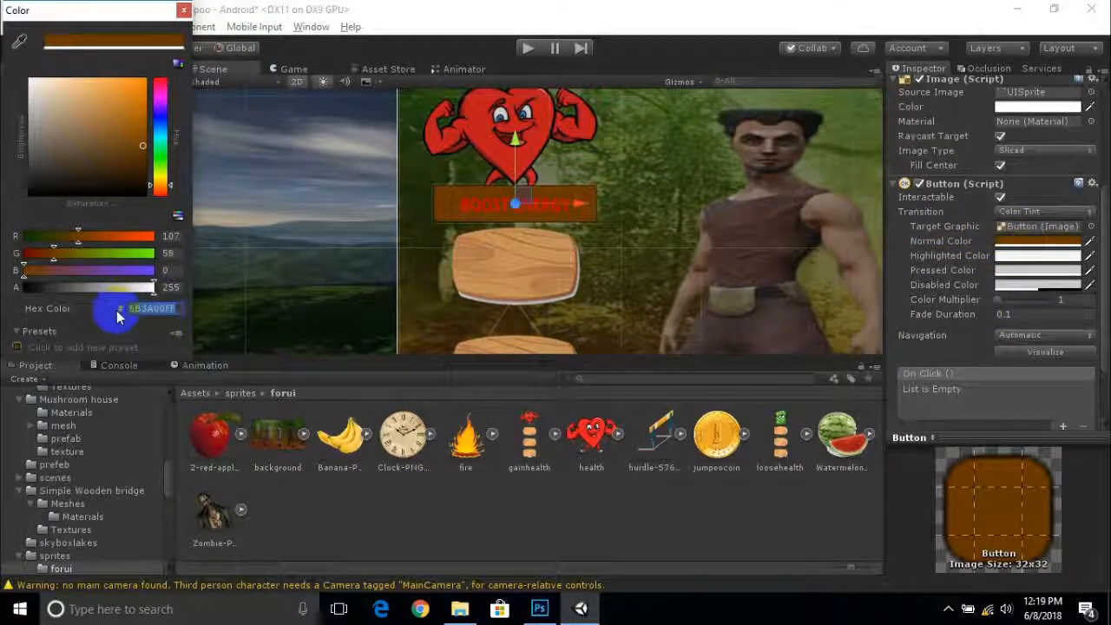
pyautogui.write('F5B36C')
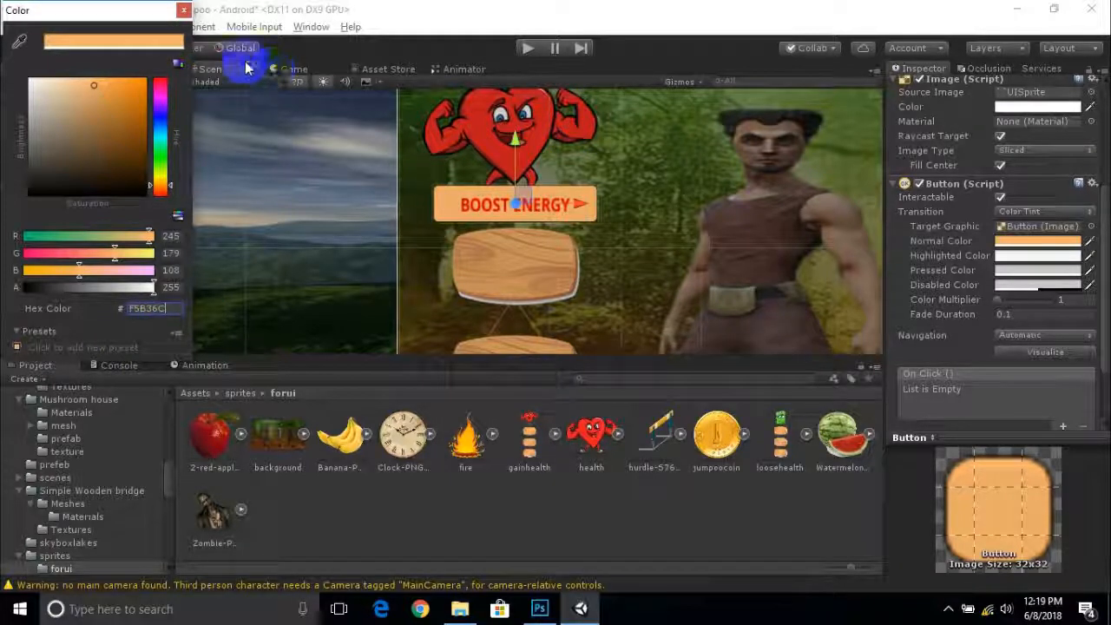
pyautogui.click(183, 9)
# Scale the BOOST ENERGY Button down uniformly to about 0.58 by 0.74
pyautogui.click(620, 194)
pyautogui.scroll(-3, 454, 231)
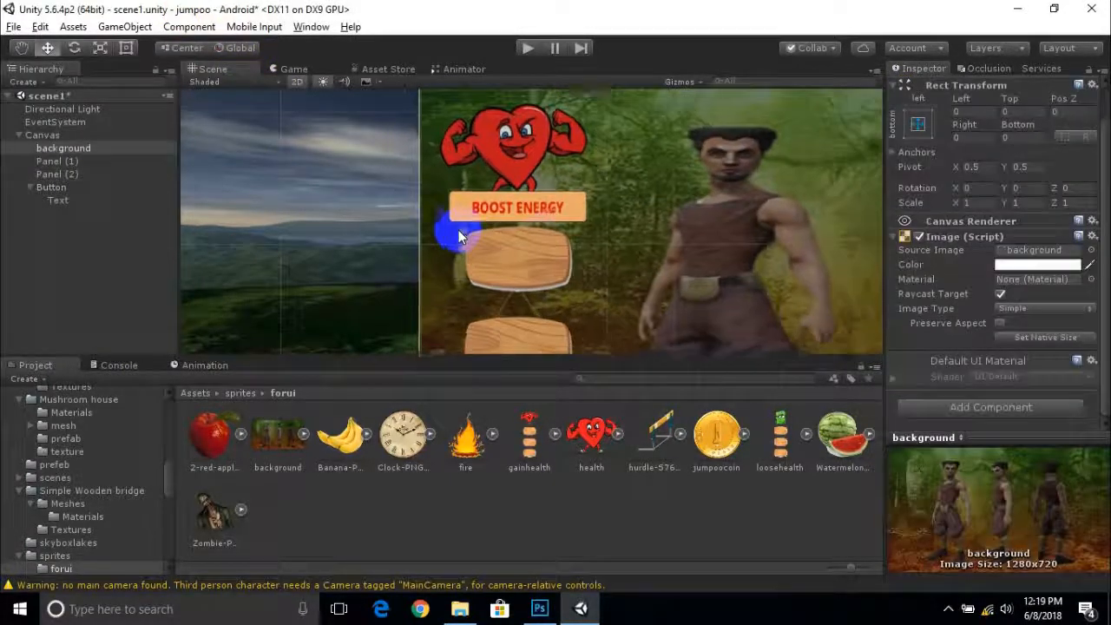
pyautogui.click(505, 218)
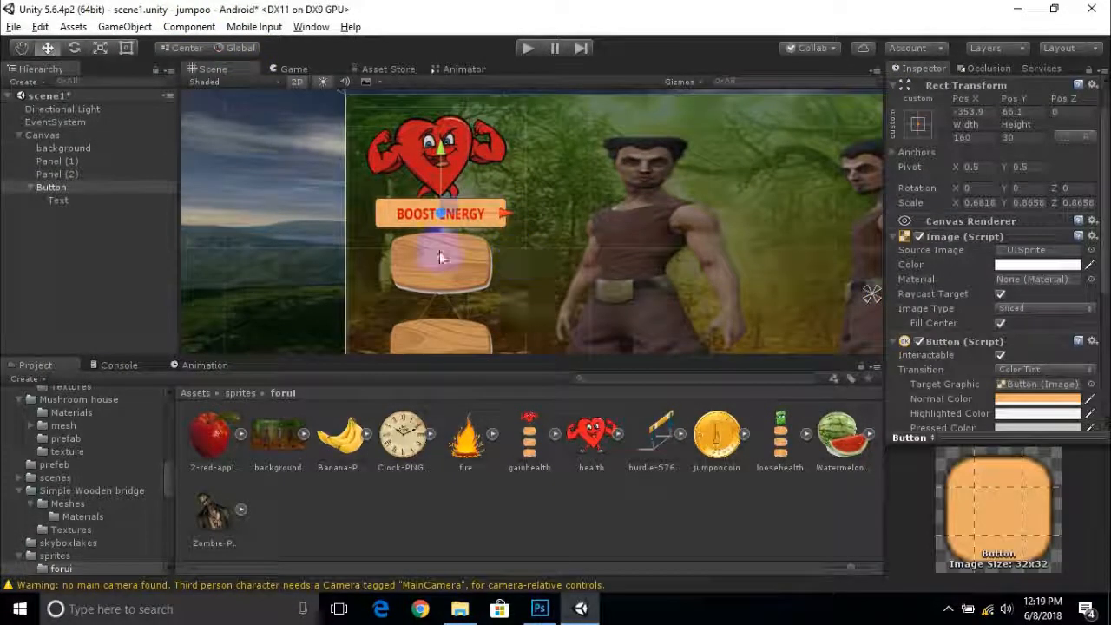
pyautogui.scroll(-4, 454, 278)
pyautogui.scroll(-3, 506, 278)
pyautogui.scroll(8, 505, 278)
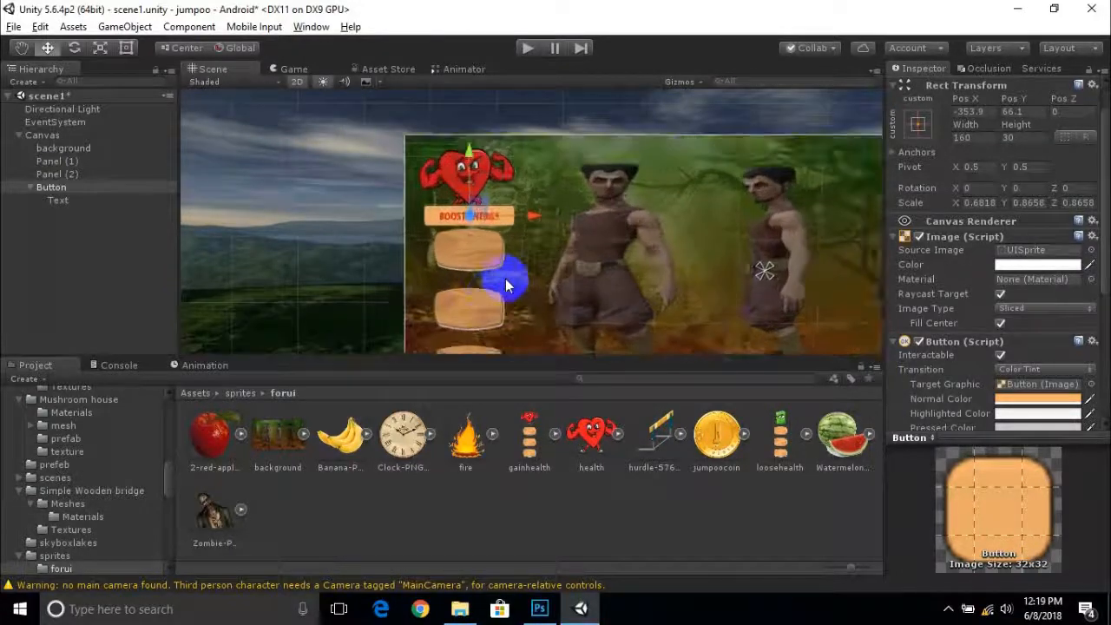
pyautogui.scroll(-5, 505, 278)
pyautogui.scroll(-3, 506, 281)
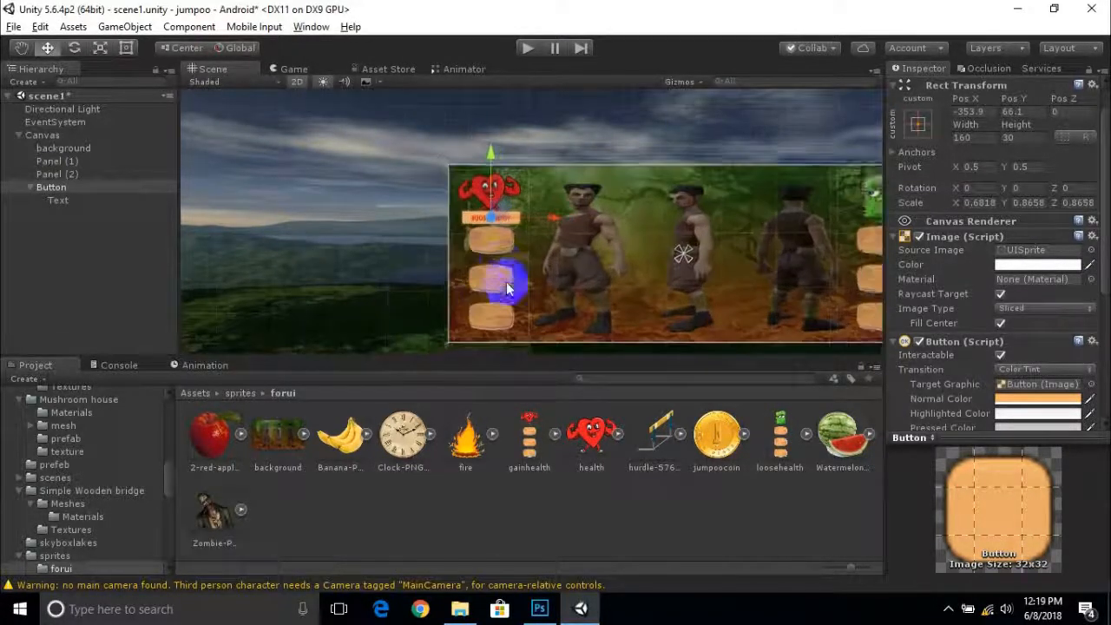
pyautogui.scroll(5, 504, 281)
pyautogui.click(100, 48)
pyautogui.scroll(3, 486, 204)
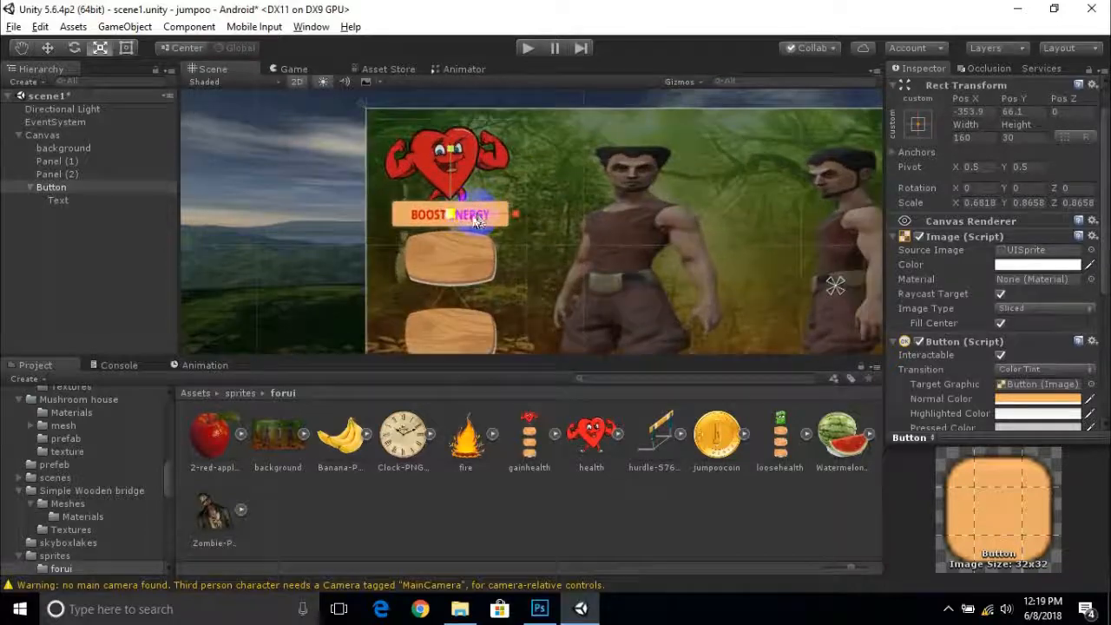
pyautogui.moveTo(457, 223); pyautogui.dragTo(450, 230)
# Move the shrunken BOOST ENERGY Button up slightly to a Pos Y of about 67.6
pyautogui.click(46, 49)
pyautogui.scroll(5, 443, 164)
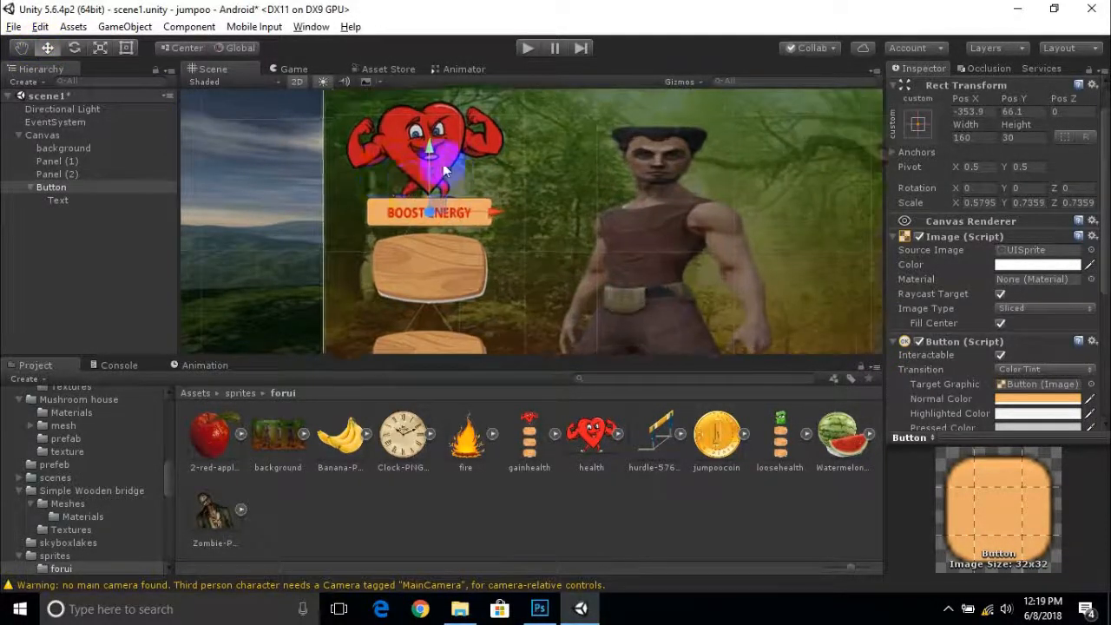
pyautogui.moveTo(408, 156); pyautogui.dragTo(413, 142)
pyautogui.scroll(-3, 436, 191)
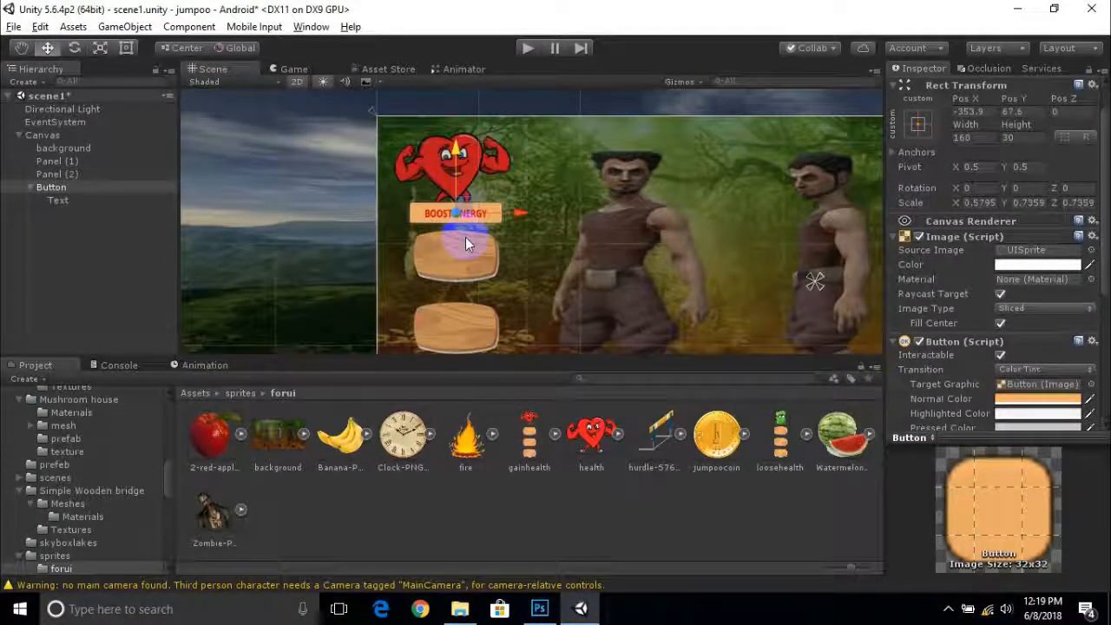
# Duplicate the Button and move the copy horizontally to about Pos X 361.3, beneath the green book on the loosehealth panel
pyautogui.hotkey('ctrl', 'd')
pyautogui.moveTo(530, 217); pyautogui.dragTo(821, 227)
pyautogui.scroll(-4, 540, 289)
pyautogui.moveTo(544, 290); pyautogui.dragTo(260, 291, button='middle')
pyautogui.moveTo(495, 232); pyautogui.dragTo(806, 235)
pyautogui.scroll(3, 806, 235)
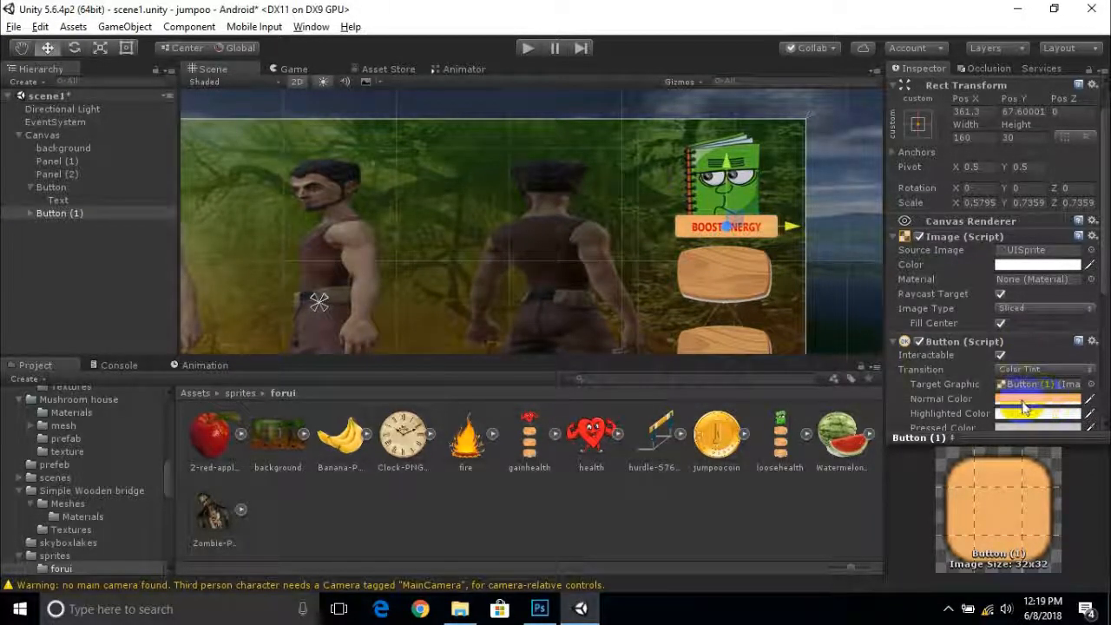
# Set the text color of the duplicated button's label under the green book to a dark green, about 008907
pyautogui.click(721, 238)
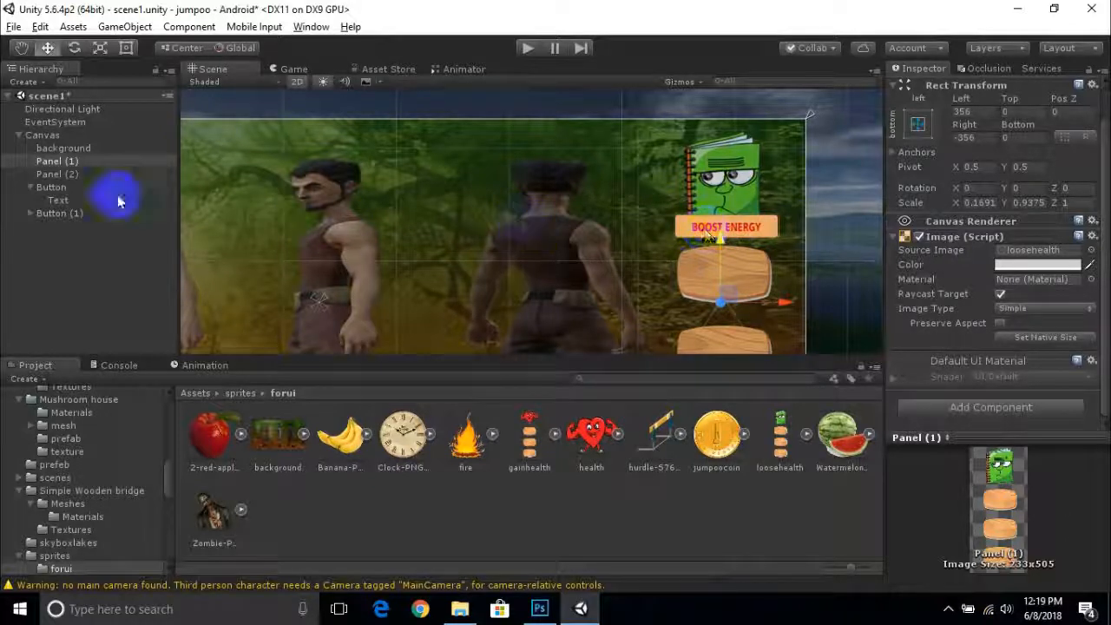
pyautogui.click(57, 200)
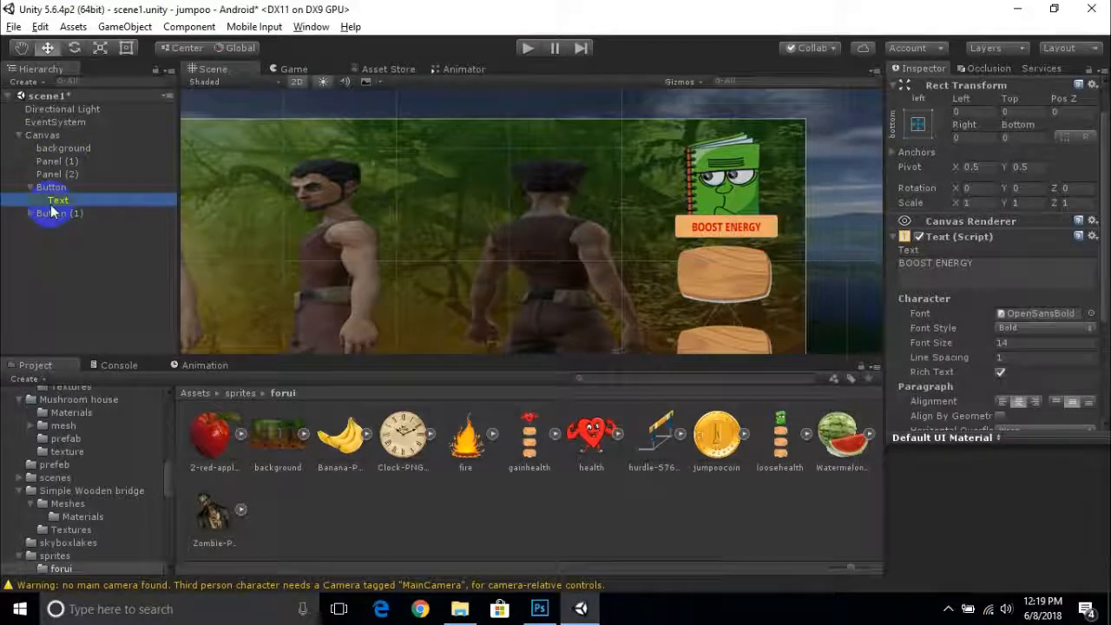
pyautogui.click(28, 216)
pyautogui.click(735, 228)
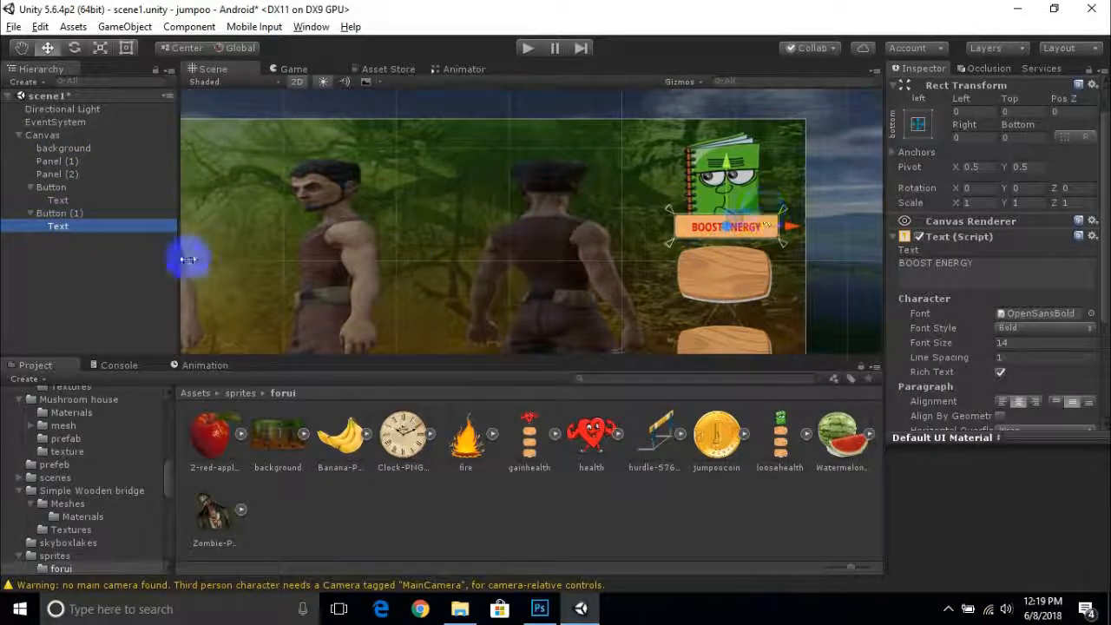
pyautogui.scroll(-5, 999, 287)
pyautogui.click(1020, 311)
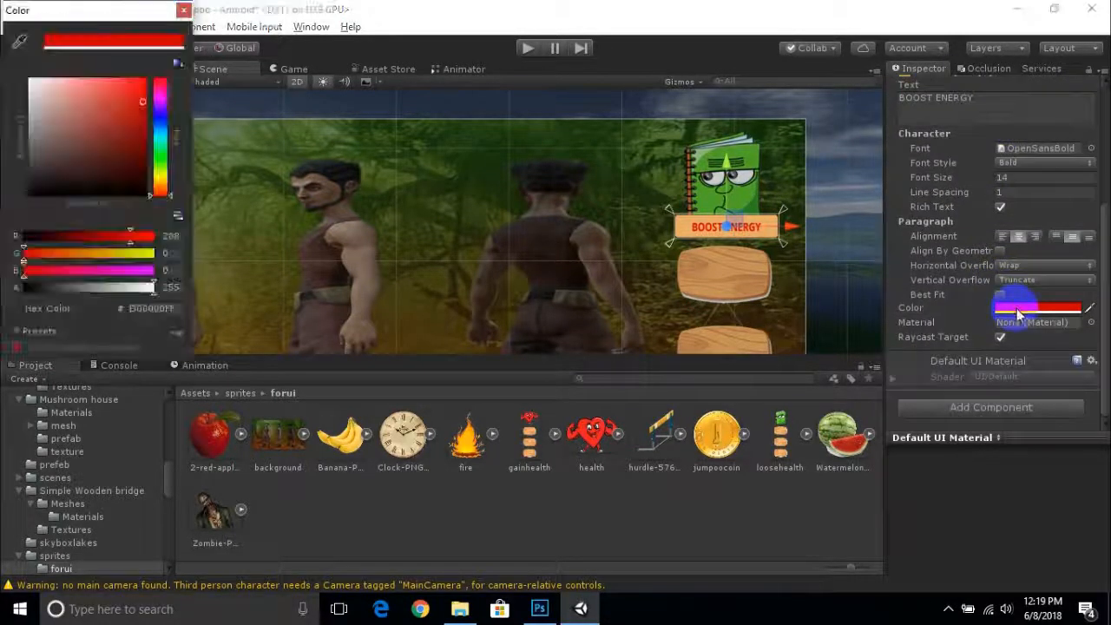
pyautogui.moveTo(161, 190)
pyautogui.mouseDown()
pyautogui.moveTo(165, 159)
pyautogui.moveTo(130, 150)
pyautogui.moveTo(134, 124)
pyautogui.moveTo(151, 144)
pyautogui.moveTo(143, 137)
pyautogui.mouseUp()
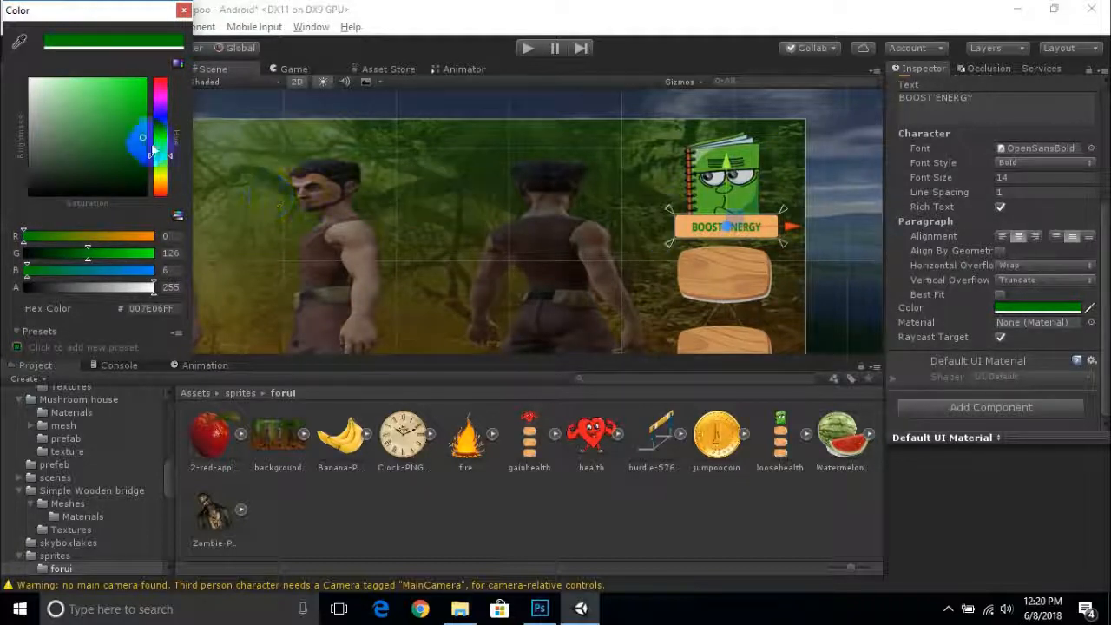
pyautogui.moveTo(145, 137); pyautogui.dragTo(143, 133)
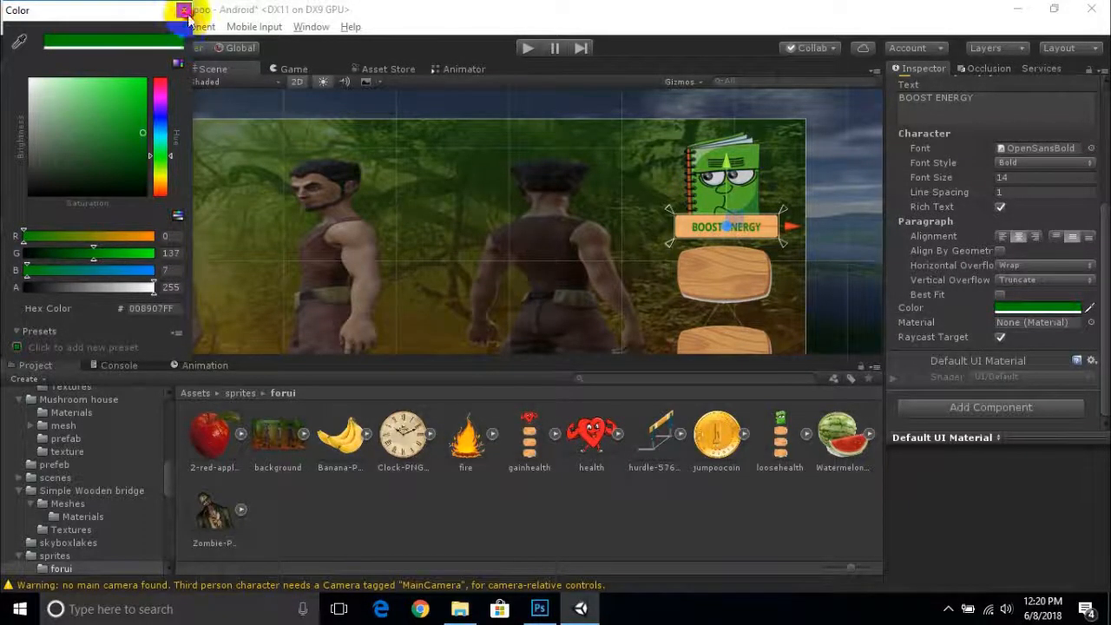
pyautogui.click(186, 14)
# Examine the whole canvas layout with both side panels and their title buttons
pyautogui.scroll(-2, 811, 285)
pyautogui.click(445, 100)
pyautogui.scroll(-4, 750, 217)
pyautogui.moveTo(795, 255); pyautogui.dragTo(894, 247, button='middle')
pyautogui.scroll(-7, 415, 252)
pyautogui.moveTo(605, 267); pyautogui.dragTo(657, 251, button='middle')
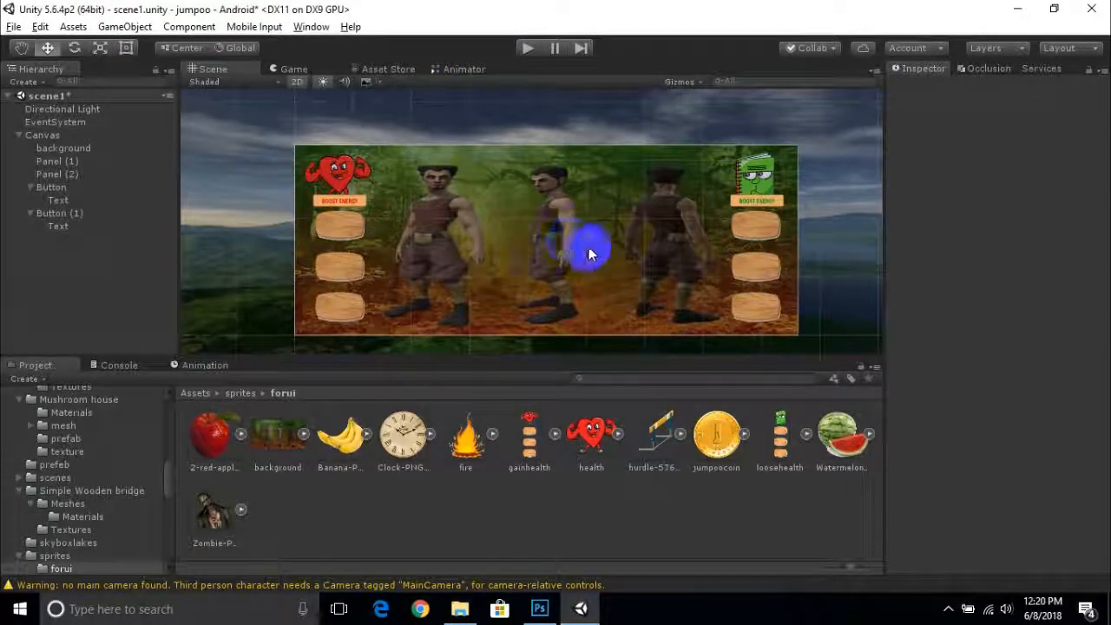
pyautogui.scroll(3, 694, 314)
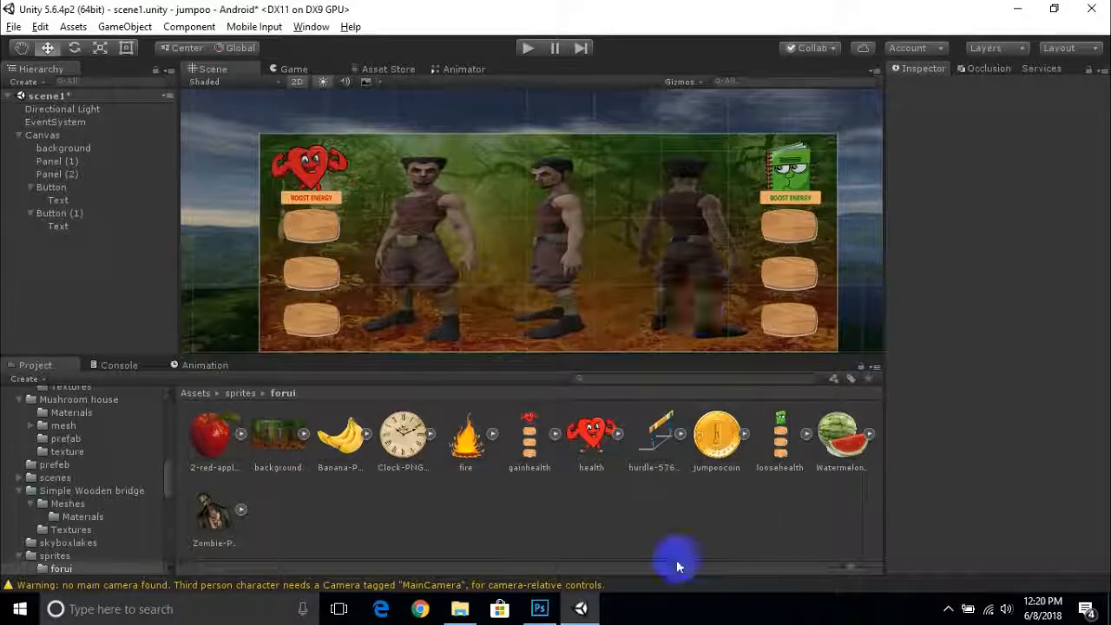
pyautogui.scroll(-2, 522, 255)
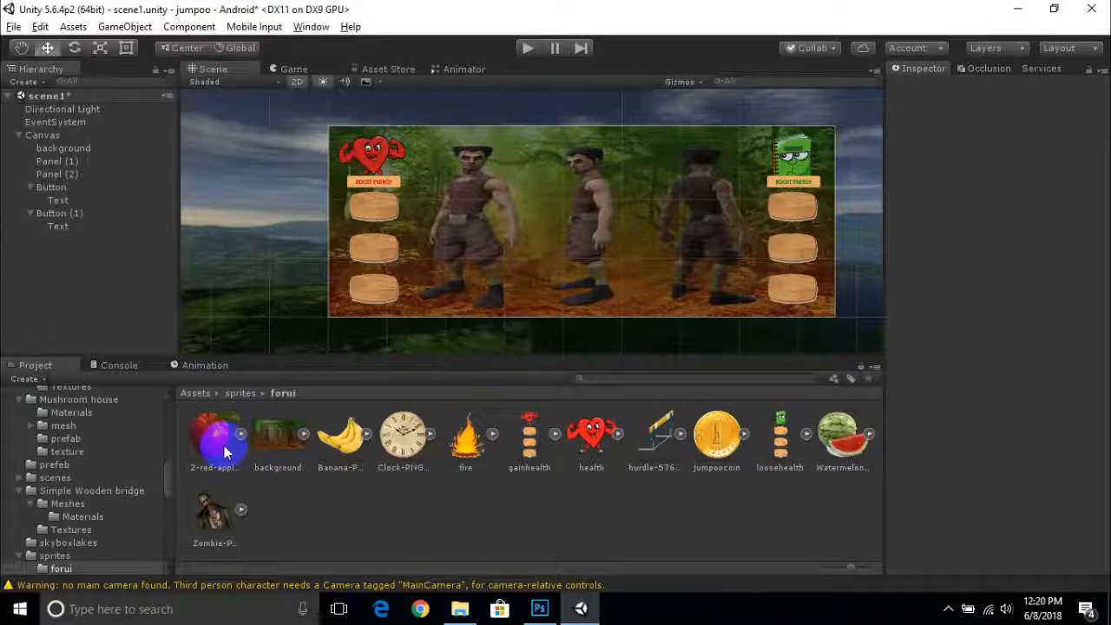
pyautogui.scroll(1, 782, 230)
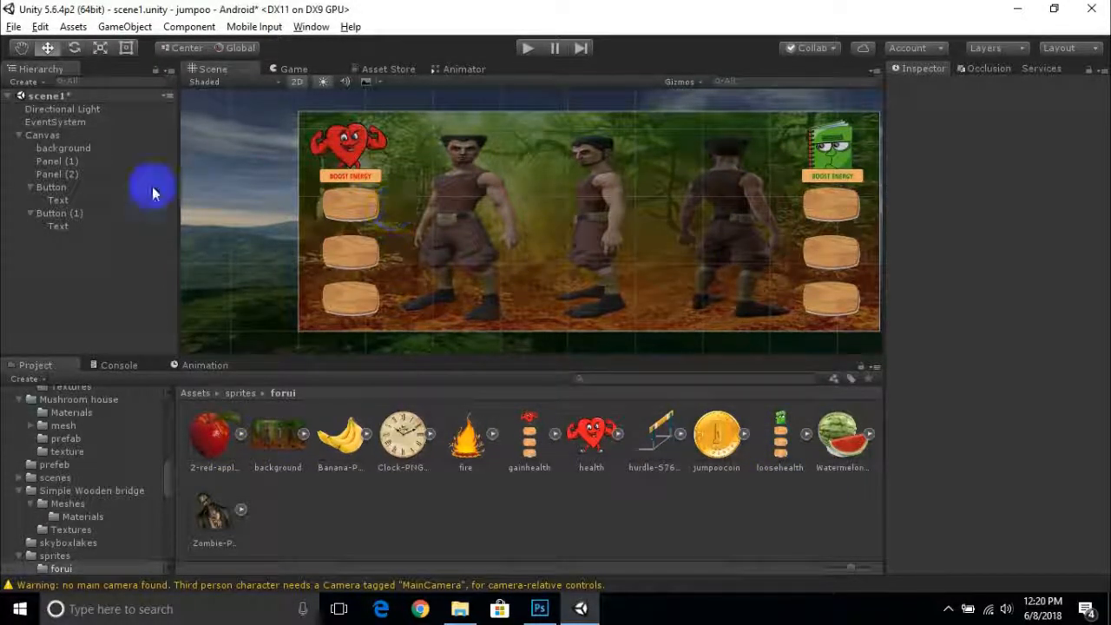
# Rename the Button under the heart to energytitle
pyautogui.rightClick(53, 185)
pyautogui.click(101, 232)
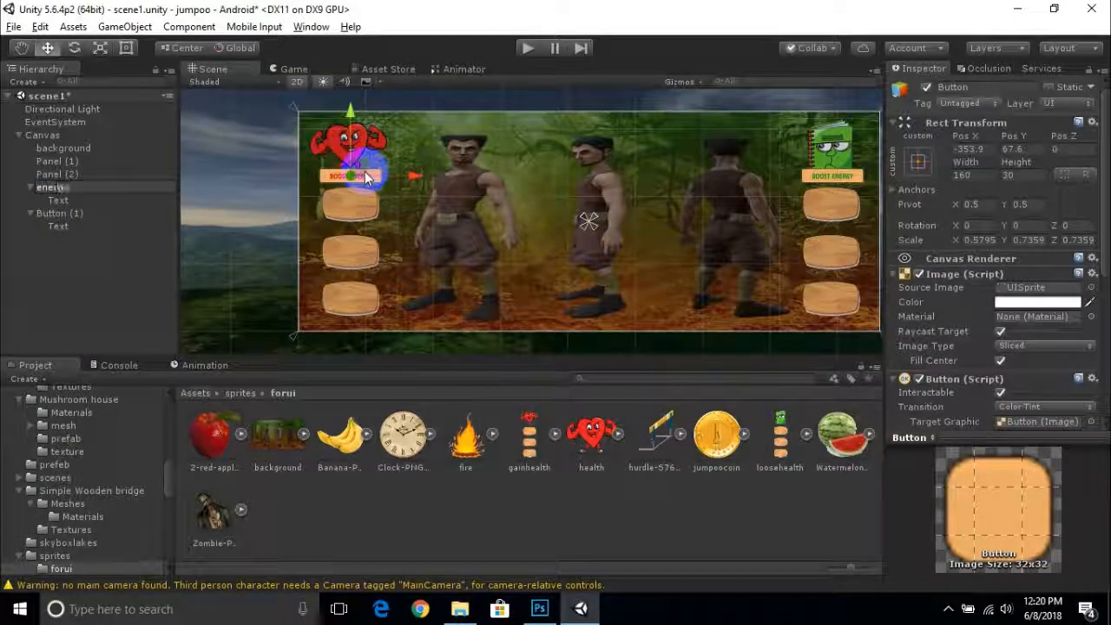
pyautogui.write('energytitle')
pyautogui.press('Return')
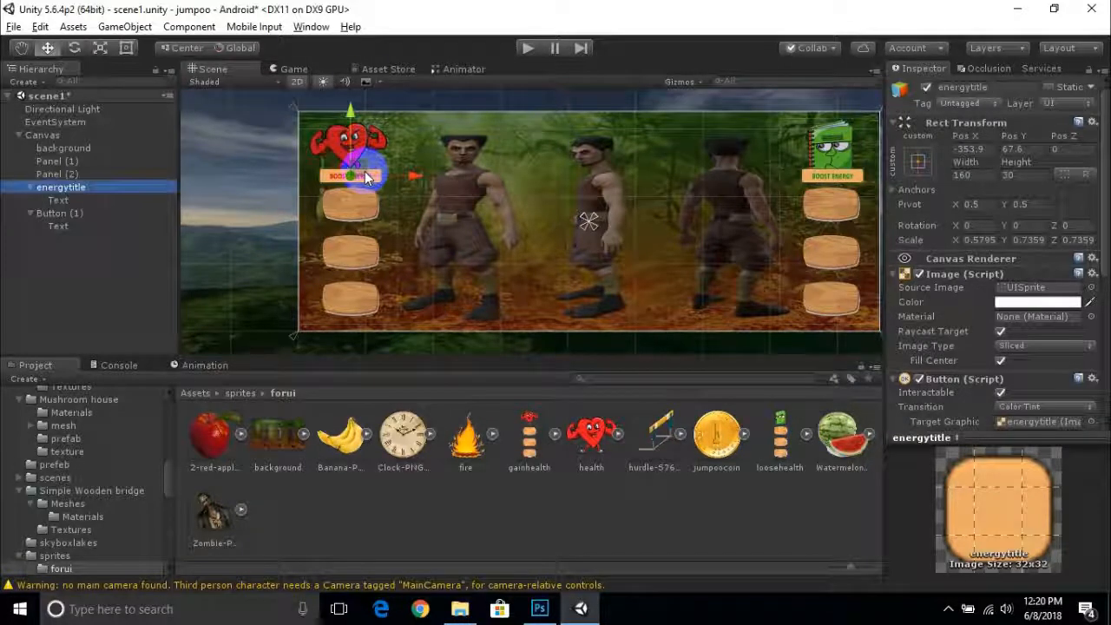
# Rename Button (1) under the green book to losstitle
pyautogui.rightClick(61, 215)
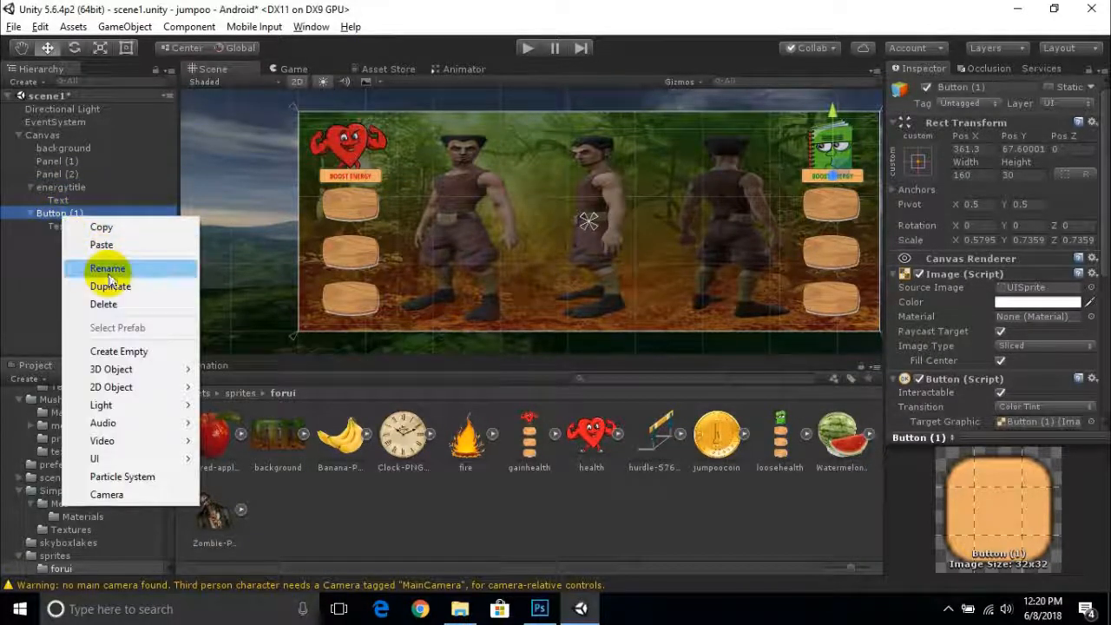
pyautogui.click(106, 276)
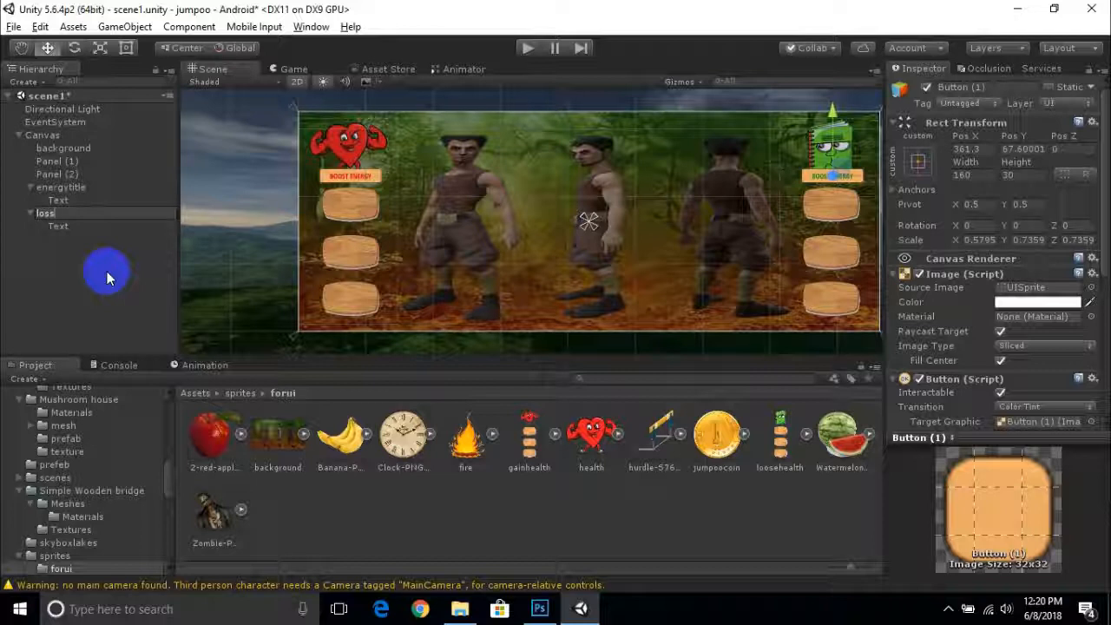
pyautogui.write('losstitle')
pyautogui.press('Return')
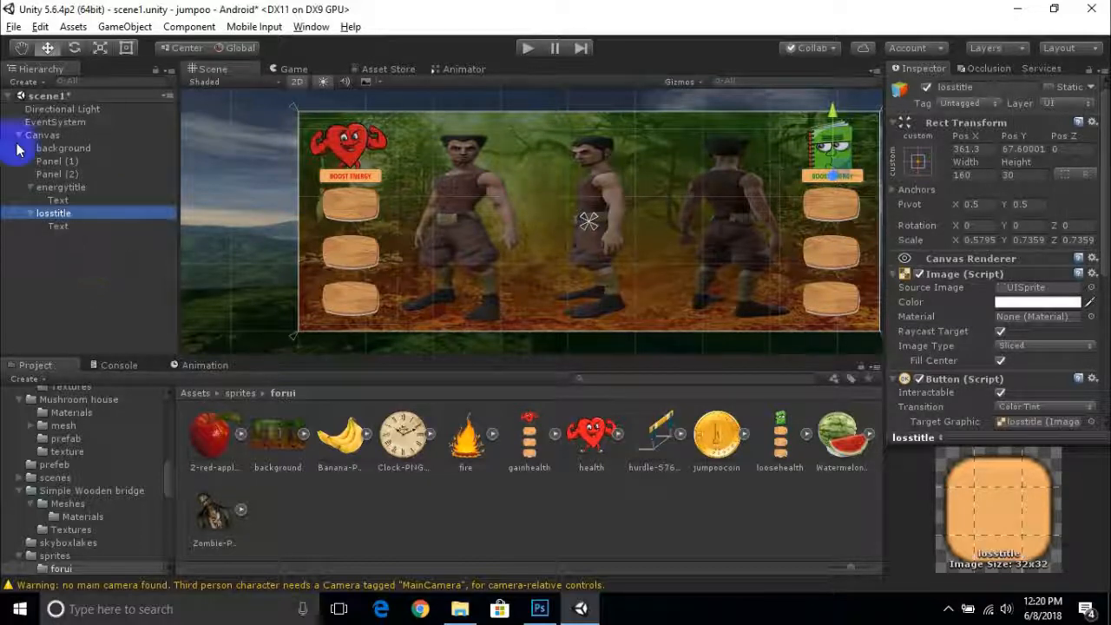
# Collapse the losstitle and energytitle objects in the Hierarchy to hide their child text
pyautogui.click(948, 608)
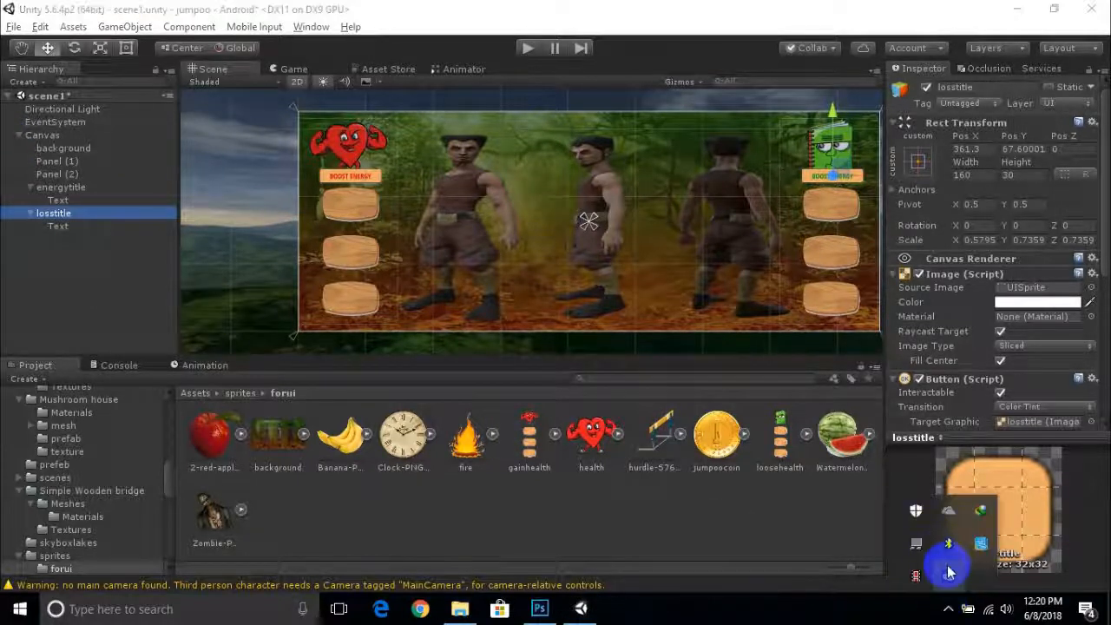
pyautogui.click(31, 212)
pyautogui.click(29, 186)
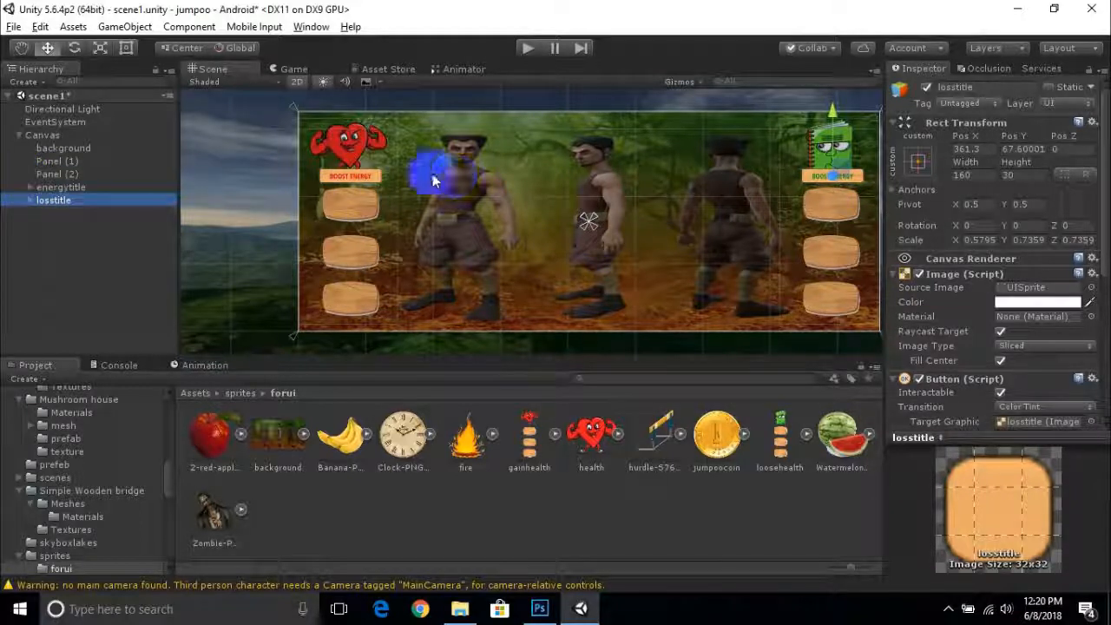
# Duplicate energytitle and move the copy down onto the topmost wooden plank, at about Pos Y 25
pyautogui.click(376, 177)
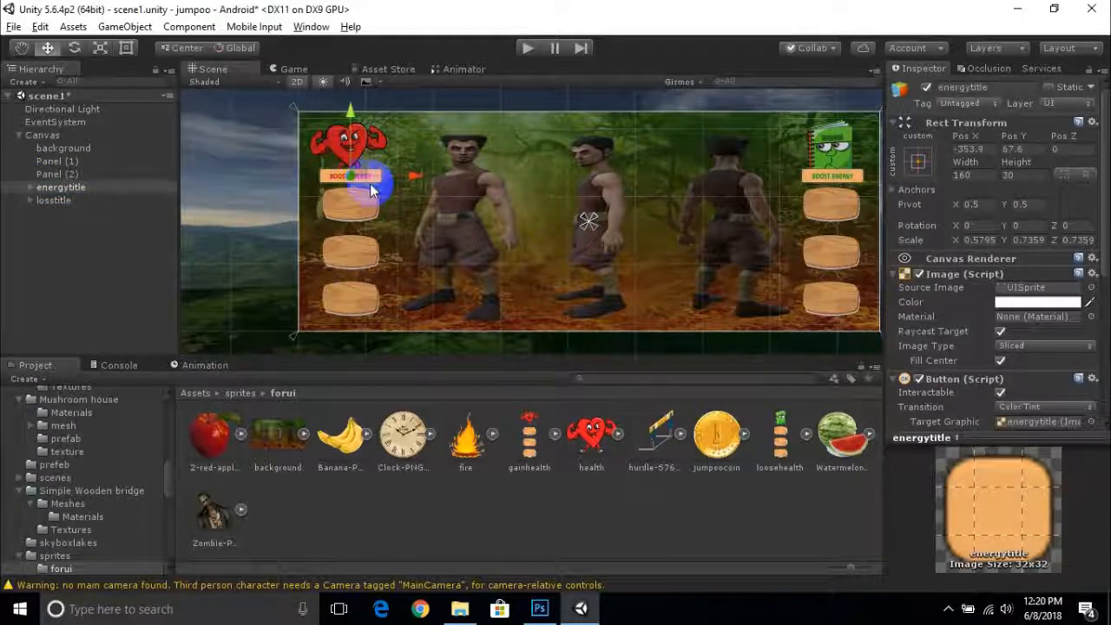
pyautogui.hotkey('ctrl', 'd')
pyautogui.moveTo(352, 113); pyautogui.dragTo(356, 141)
pyautogui.scroll(3, 338, 199)
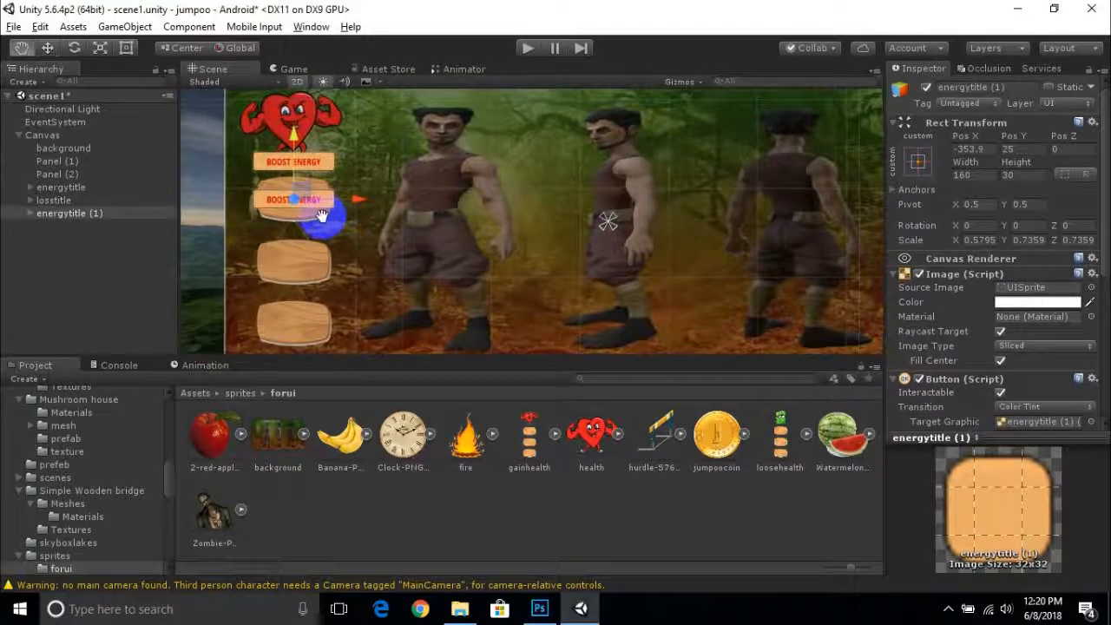
# Rename the duplicated button on the topmost plank to apple
pyautogui.rightClick(34, 215)
pyautogui.click(92, 267)
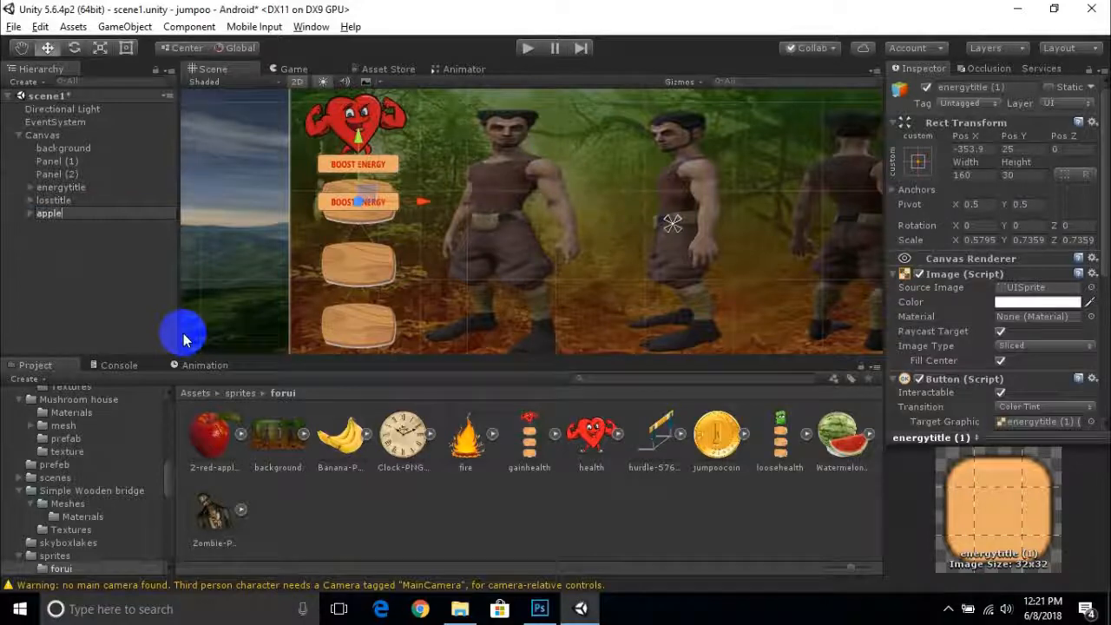
pyautogui.press('Return')
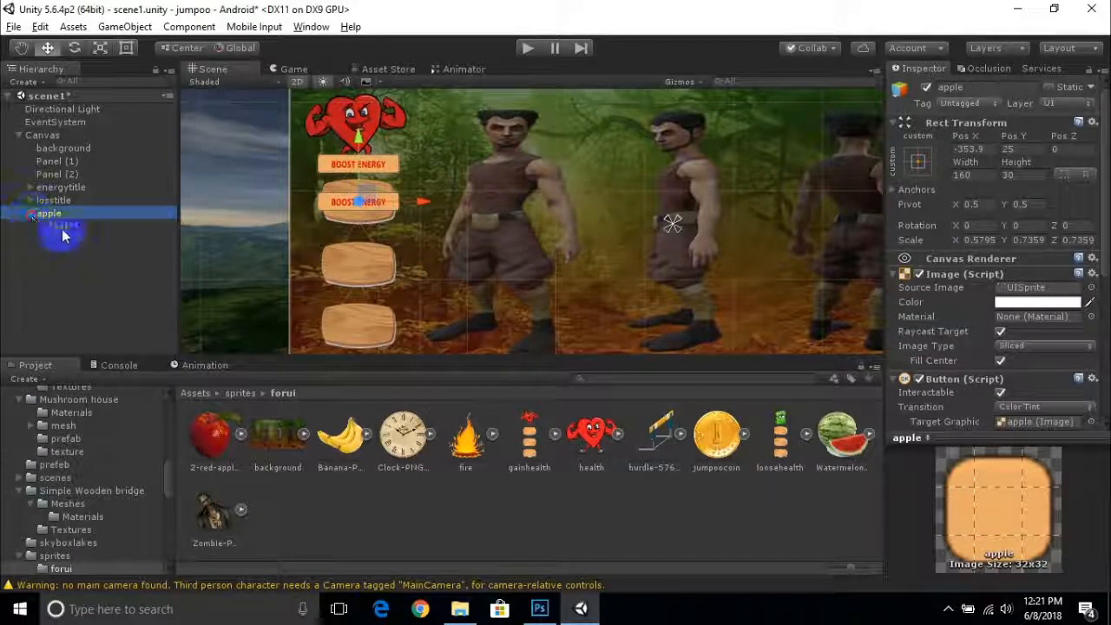
# Delete the apple button's Text child and set the button's source image to the red apple sprite
pyautogui.click(62, 229)
pyautogui.press('Delete')
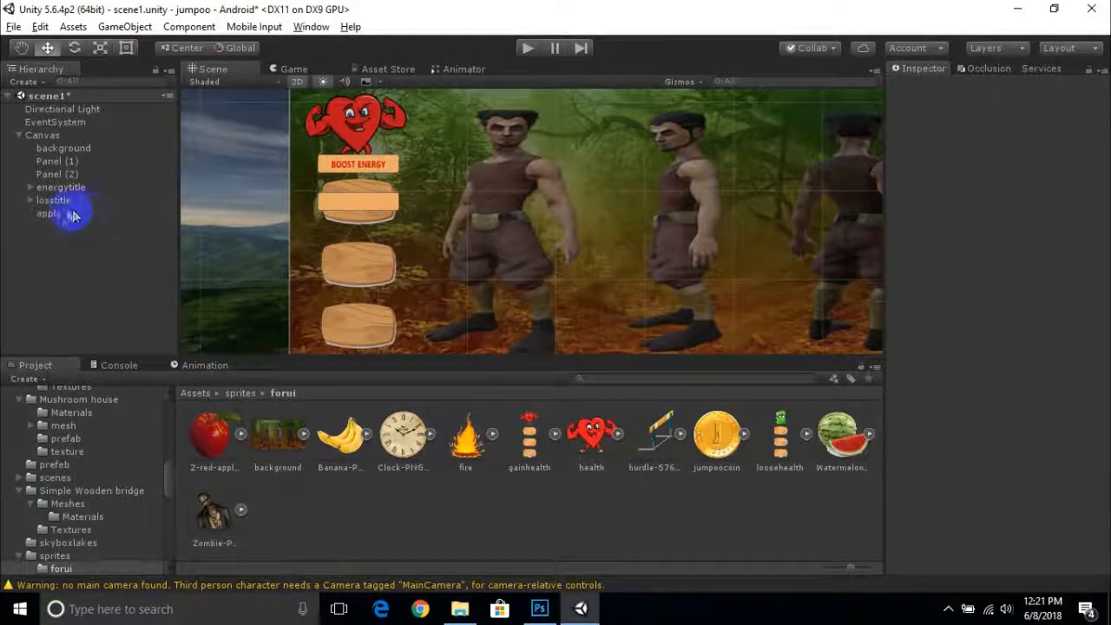
pyautogui.click(72, 215)
pyautogui.moveTo(211, 438); pyautogui.dragTo(1042, 287)
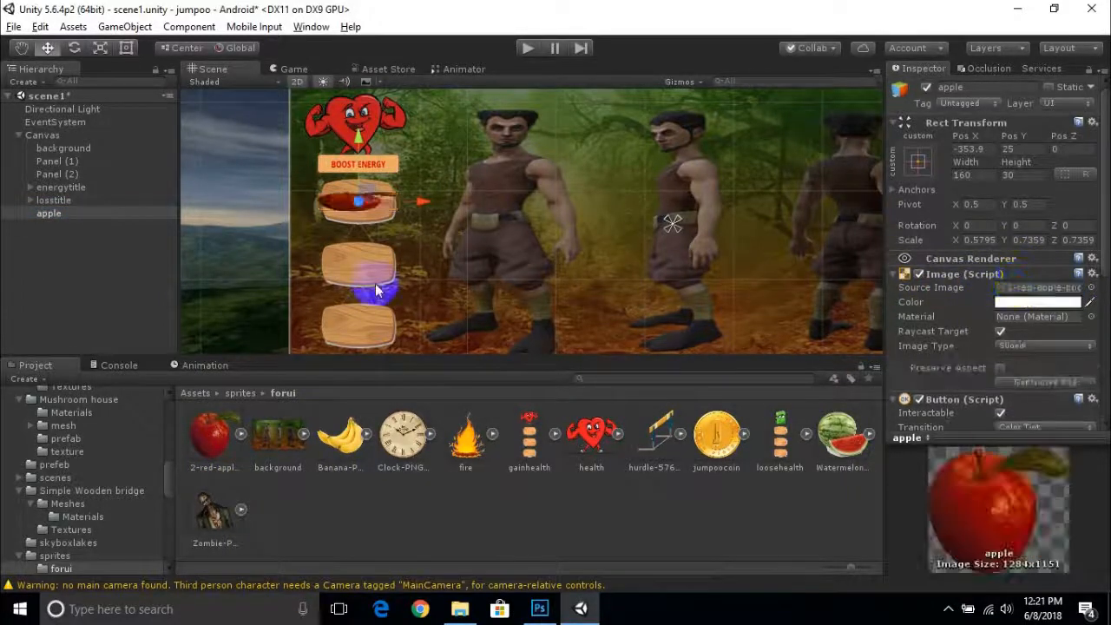
# Scale the apple button to about 0.30 × 1.18 so the fruit fits on the plank in proportion
pyautogui.scroll(5, 397, 211)
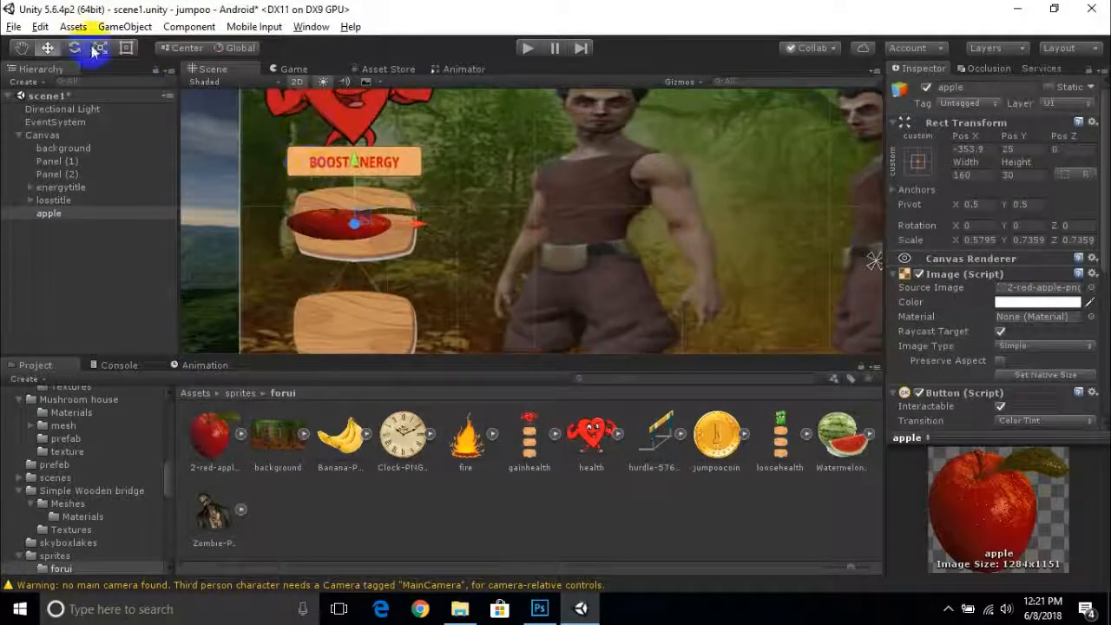
pyautogui.click(99, 50)
pyautogui.moveTo(354, 225); pyautogui.dragTo(357, 223)
pyautogui.moveTo(355, 162); pyautogui.dragTo(354, 114)
pyautogui.moveTo(421, 228); pyautogui.dragTo(397, 228)
pyautogui.scroll(5, 289, 213)
pyautogui.moveTo(306, 224); pyautogui.dragTo(346, 244)
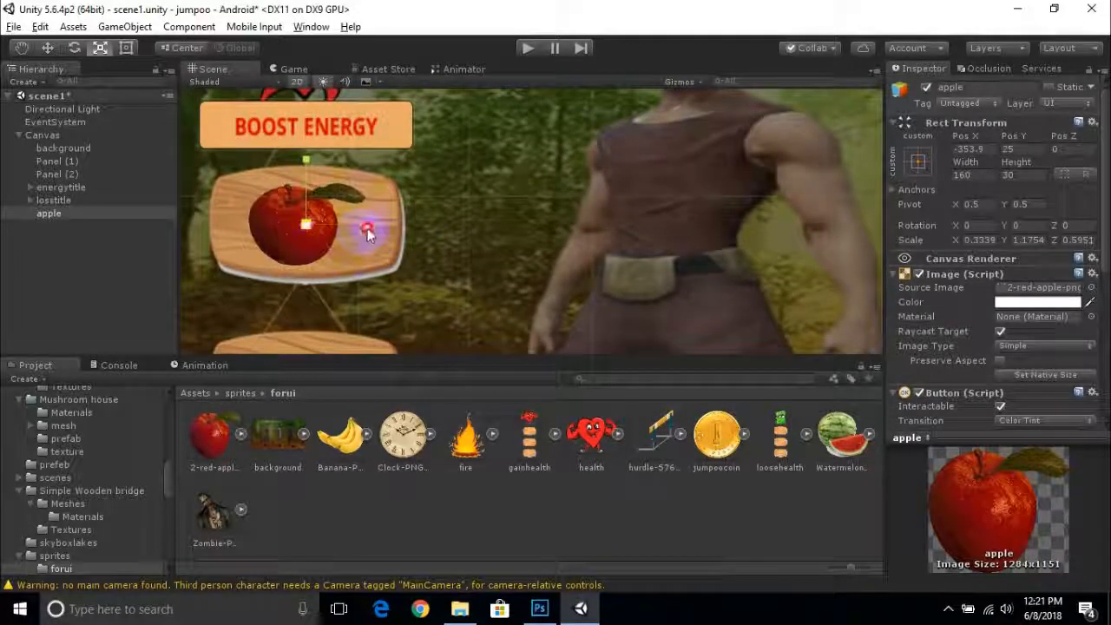
# Move the apple button to about Pos X -350, Pos Y 26.7 and increase its Y scale to about 1.23
pyautogui.click(46, 48)
pyautogui.scroll(2, 350, 229)
pyautogui.moveTo(348, 230); pyautogui.dragTo(357, 231)
pyautogui.scroll(-6, 364, 237)
pyautogui.moveTo(402, 256); pyautogui.dragTo(492, 209, button='middle')
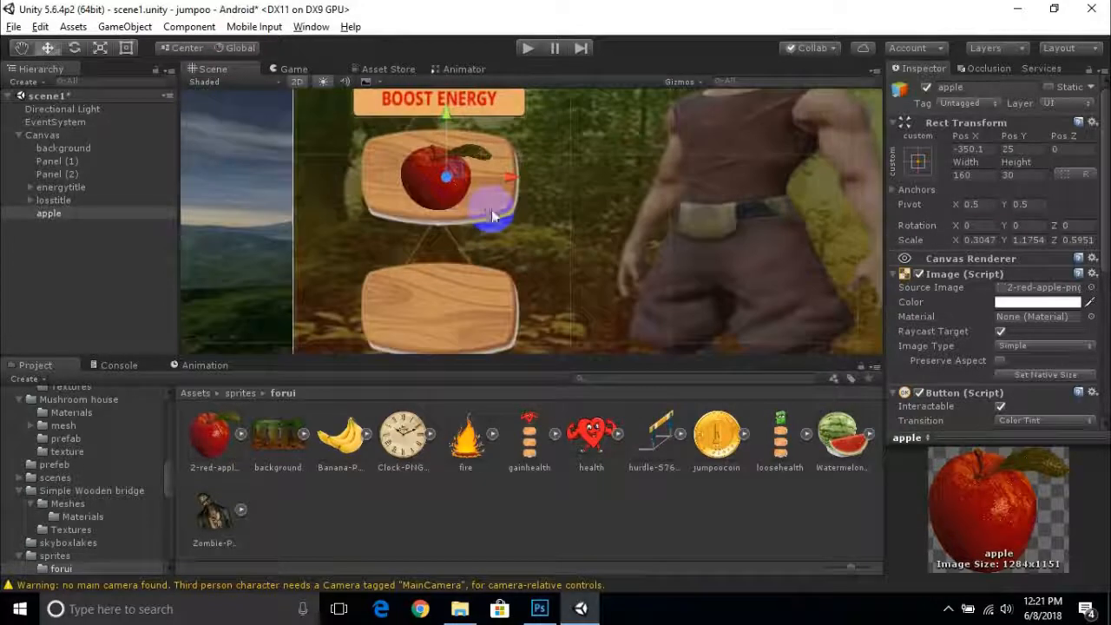
pyautogui.click(99, 48)
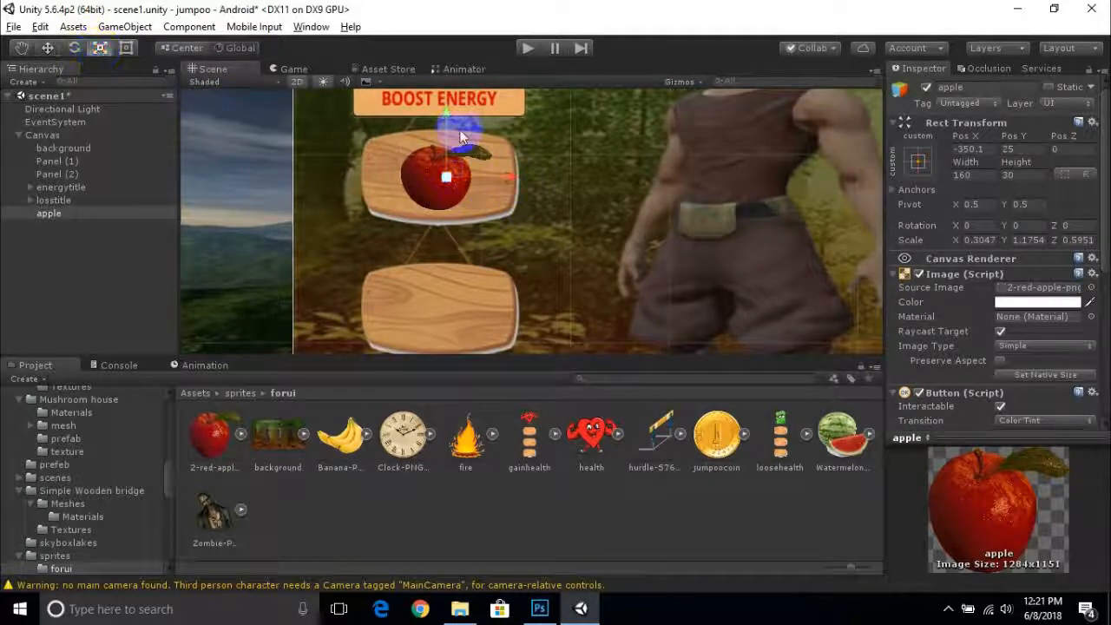
pyautogui.click(47, 48)
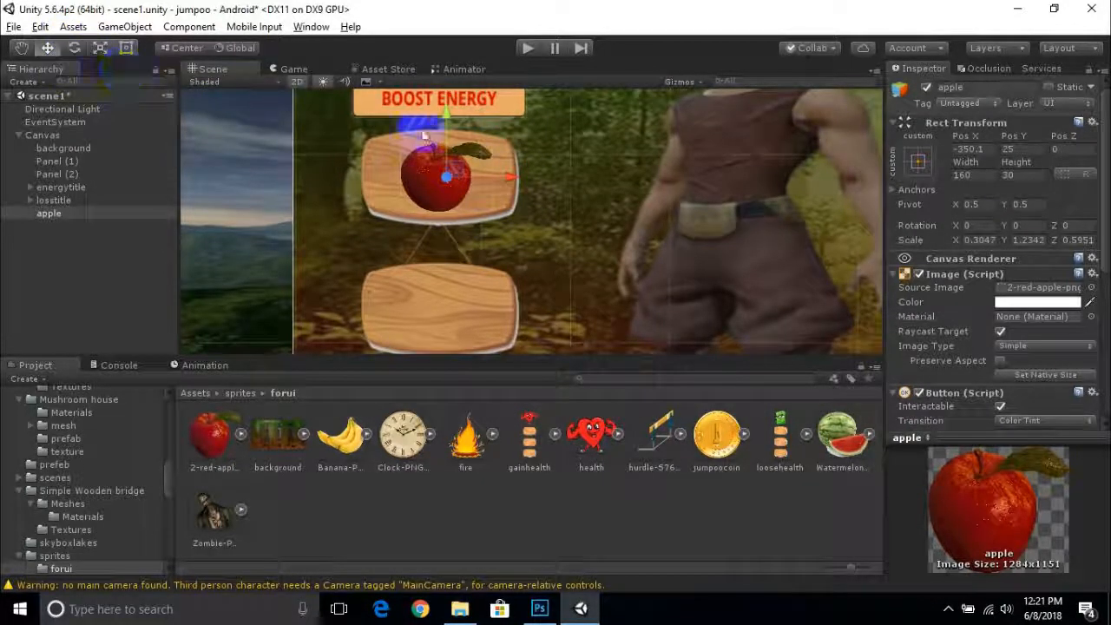
pyautogui.moveTo(447, 124); pyautogui.dragTo(447, 119)
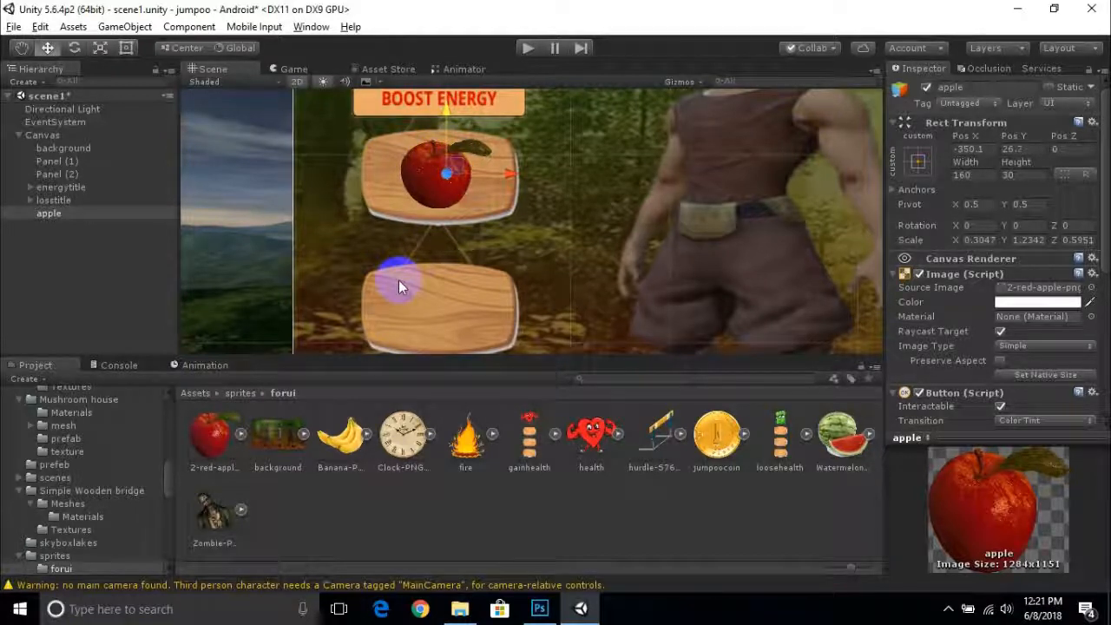
# Duplicate the apple button twice, placing the copies on the middle and lowest planks at about Pos Y -46 and -114
pyautogui.hotkey('ctrl', 'd')
pyautogui.moveTo(446, 114); pyautogui.dragTo(448, 253)
pyautogui.scroll(-5, 451, 262)
pyautogui.moveTo(509, 295); pyautogui.dragTo(489, 219, button='middle')
pyautogui.hotkey('ctrl', 'd')
pyautogui.moveTo(445, 193); pyautogui.dragTo(455, 253)
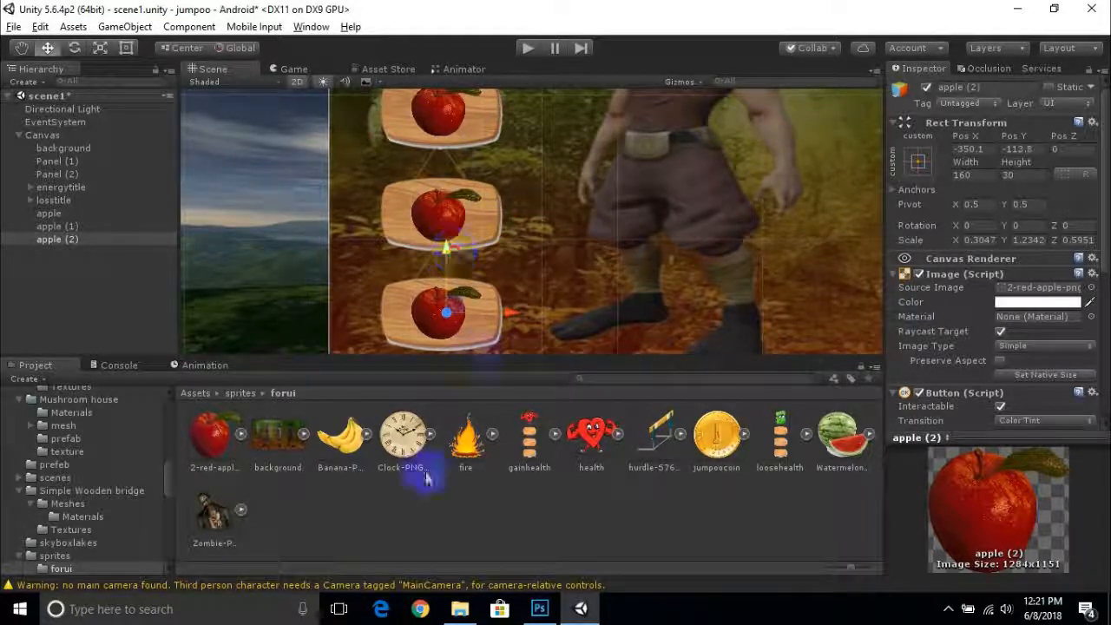
# Assign the watermelon sprite to apple (2) on the lowest plank and the banana sprite to apple (1) on the middle plank
pyautogui.moveTo(851, 451); pyautogui.dragTo(1037, 287)
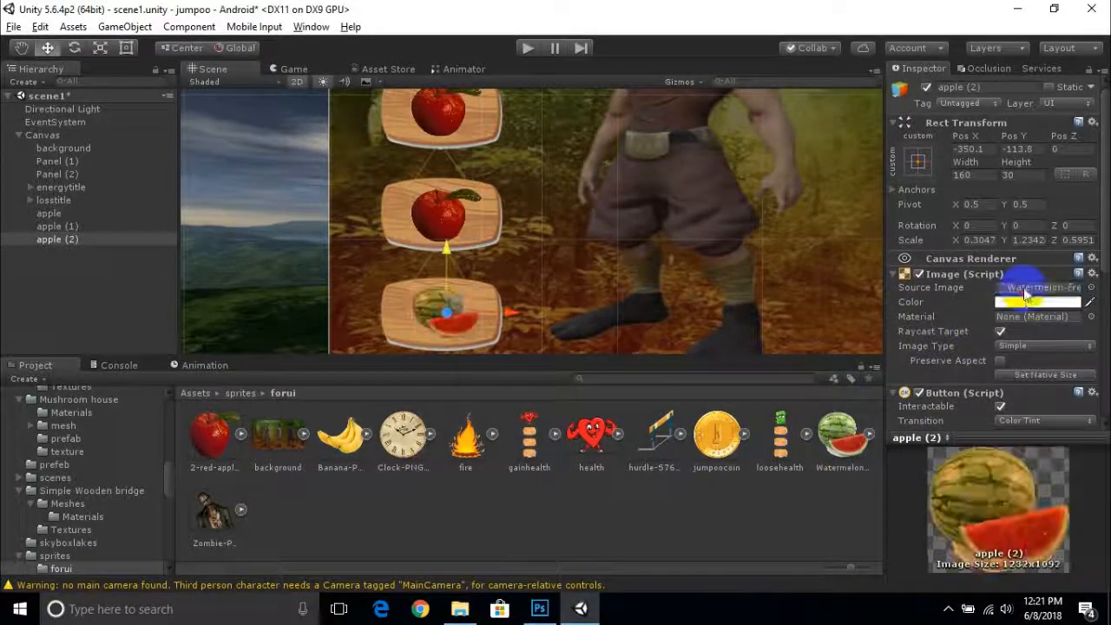
pyautogui.click(441, 213)
pyautogui.moveTo(340, 434); pyautogui.dragTo(1035, 287)
# Duplicate the banana button and move the copy across to the middle plank under the green book, at about Pos X 360
pyautogui.scroll(-2, 576, 258)
pyautogui.moveTo(576, 258); pyautogui.dragTo(469, 312, button='middle')
pyautogui.scroll(4, 353, 248)
pyautogui.scroll(-3, 442, 307)
pyautogui.moveTo(552, 333); pyautogui.dragTo(356, 272, button='middle')
pyautogui.scroll(-2, 373, 279)
pyautogui.scroll(-5, 434, 299)
pyautogui.moveTo(441, 342); pyautogui.dragTo(394, 327, button='middle')
pyautogui.scroll(4, 770, 192)
pyautogui.moveTo(747, 193); pyautogui.dragTo(882, 198, button='middle')
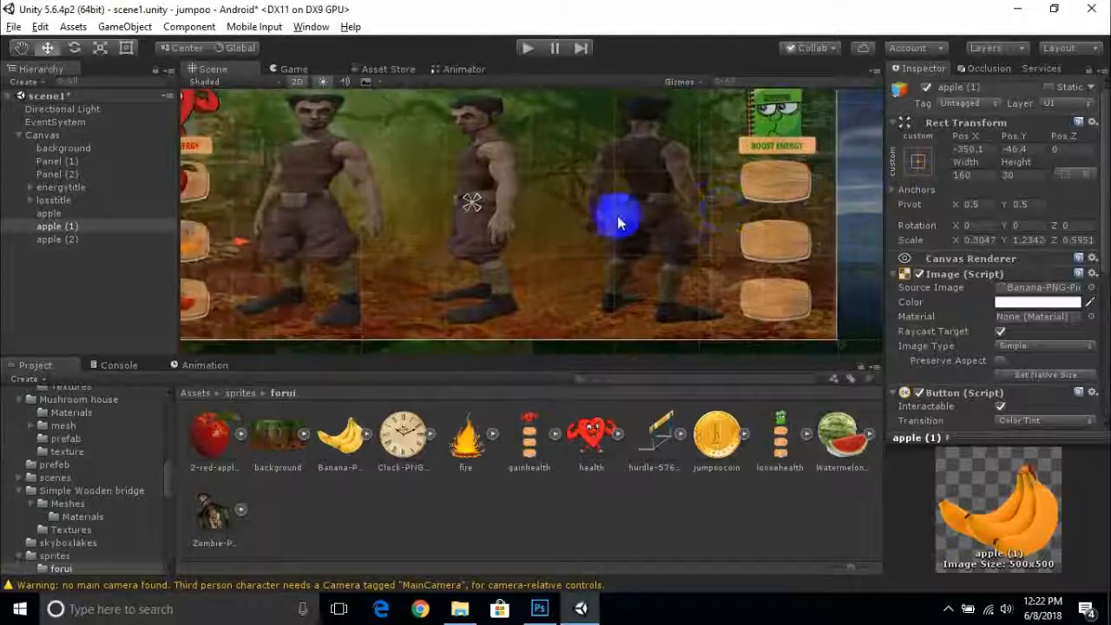
pyautogui.scroll(-6, 617, 221)
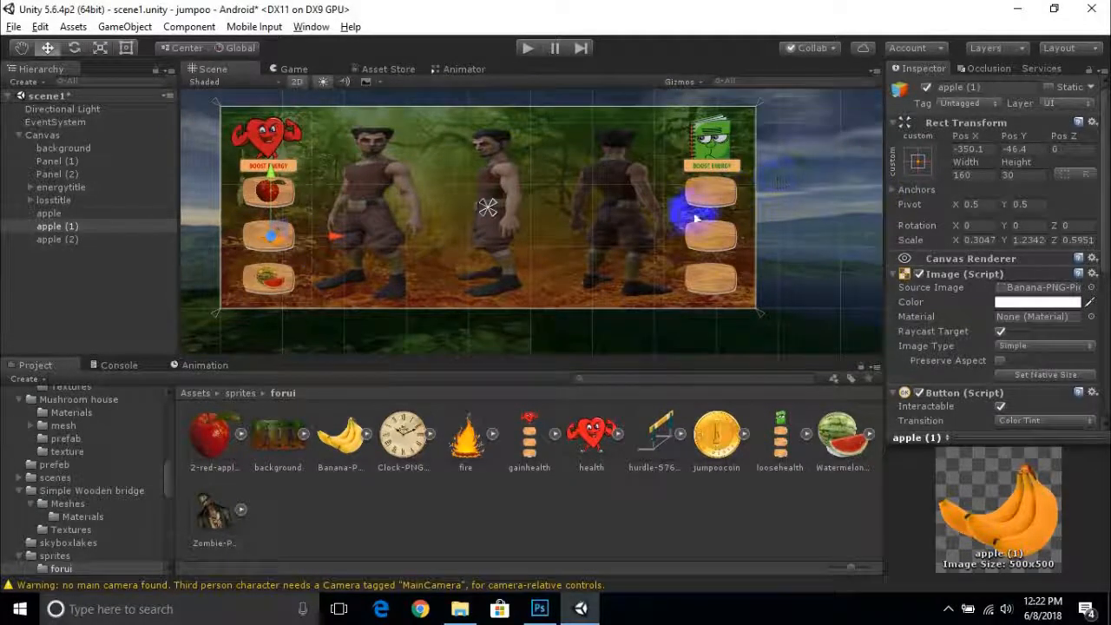
pyautogui.hotkey('ctrl', 'd')
pyautogui.moveTo(318, 235); pyautogui.dragTo(771, 253)
# Adjust the copied button's horizontal position on the middle plank to about Pos X 357
pyautogui.scroll(4, 750, 257)
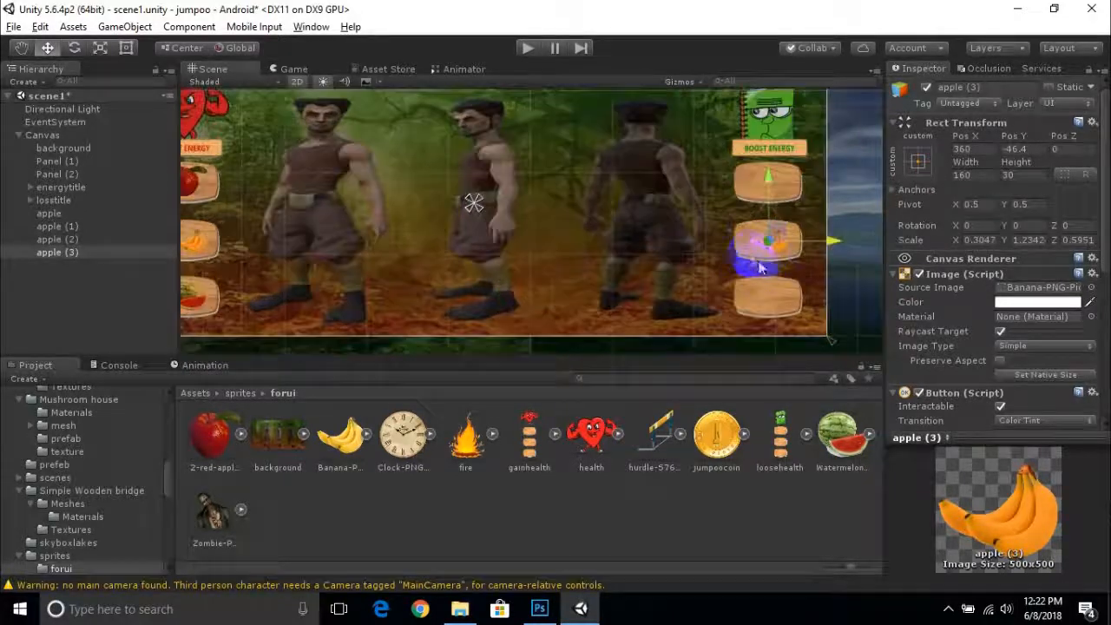
pyautogui.moveTo(752, 257); pyautogui.dragTo(604, 251, button='middle')
pyautogui.scroll(5, 605, 252)
pyautogui.moveTo(712, 244); pyautogui.dragTo(709, 245)
pyautogui.scroll(4, 726, 270)
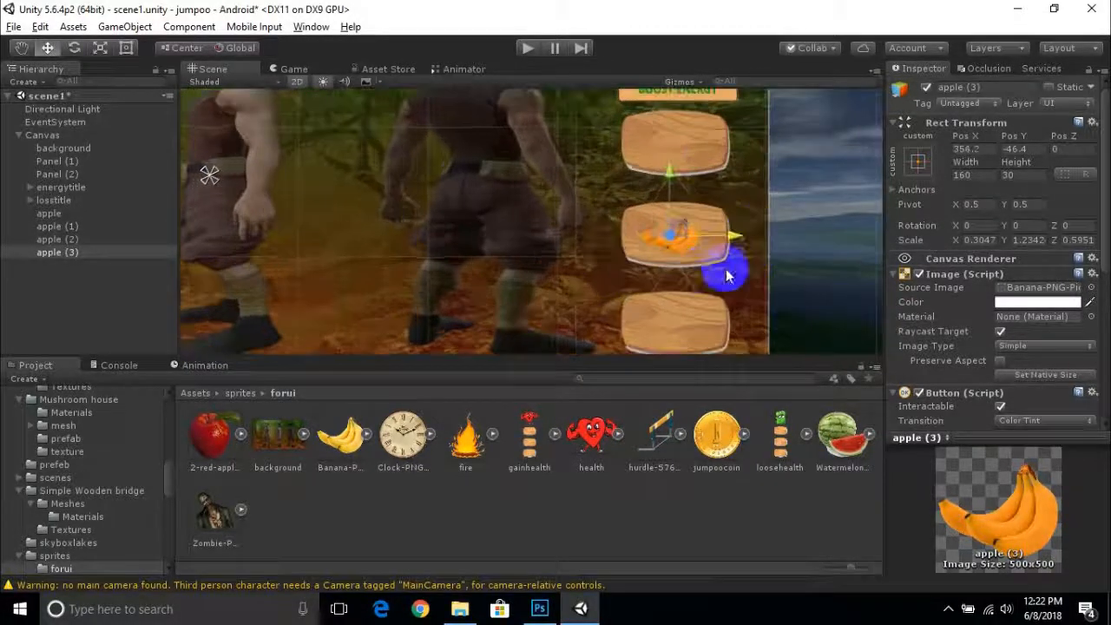
pyautogui.moveTo(742, 255); pyautogui.dragTo(685, 252, button='middle')
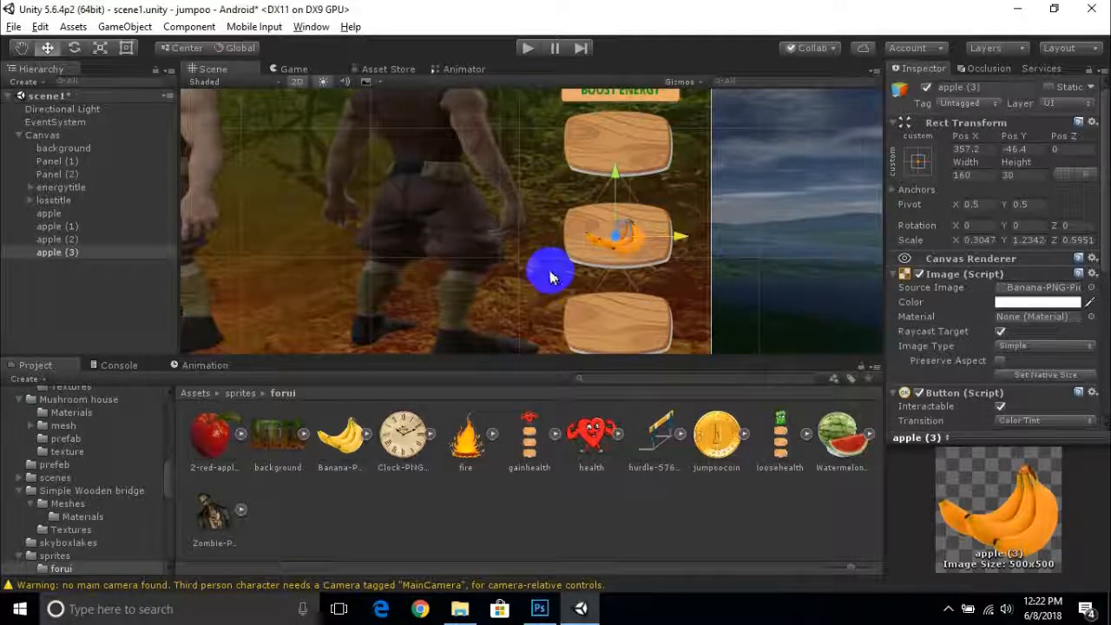
# Assign the fire sprite to apple (3) and move it up to the topmost plank under the green book, at about Pos Y 28
pyautogui.moveTo(469, 434); pyautogui.dragTo(1009, 289)
pyautogui.scroll(5, 568, 230)
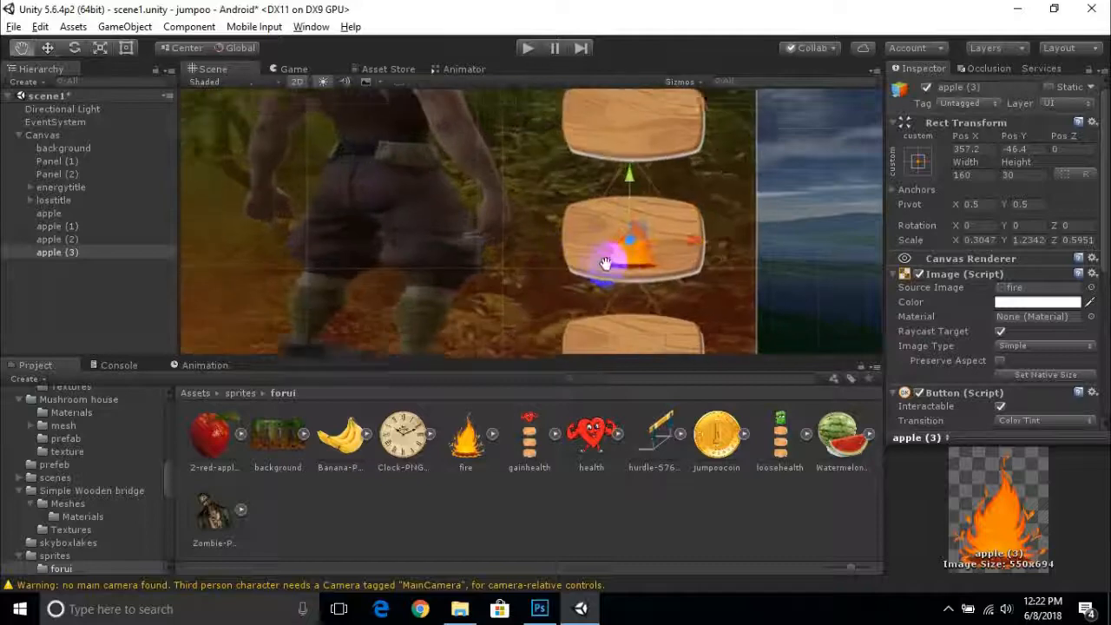
pyautogui.moveTo(605, 260); pyautogui.dragTo(555, 252, button='middle')
pyautogui.moveTo(581, 171); pyautogui.dragTo(585, 37)
pyautogui.moveTo(577, 144); pyautogui.dragTo(564, 233, button='middle')
pyautogui.moveTo(569, 134); pyautogui.dragTo(569, 137)
pyautogui.moveTo(546, 178); pyautogui.dragTo(544, 255, button='middle')
# Change the losstitle button's text to LOOSE ENERGY
pyautogui.click(599, 195)
pyautogui.click(54, 201)
pyautogui.click(31, 200)
pyautogui.click(57, 212)
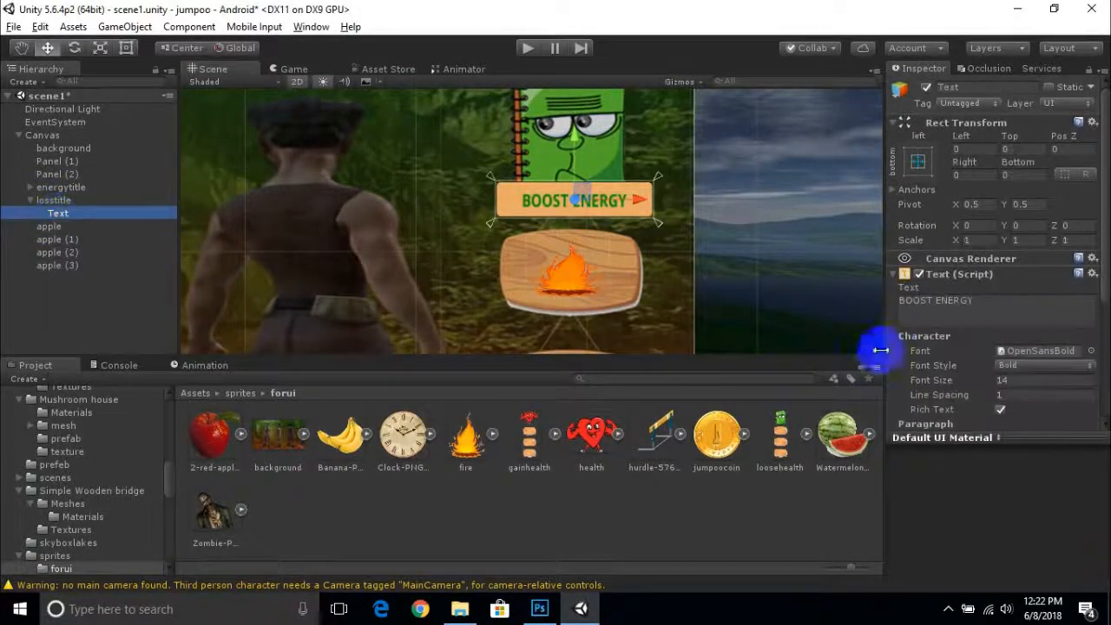
pyautogui.click(969, 301)
pyautogui.moveTo(969, 300); pyautogui.dragTo(892, 291)
pyautogui.write('Loos')
pyautogui.press('BackSpace')
pyautogui.press('BackSpace')
pyautogui.press('BackSpace')
pyautogui.write('oo')
pyautogui.press('BackSpace')
pyautogui.press('BackSpace')
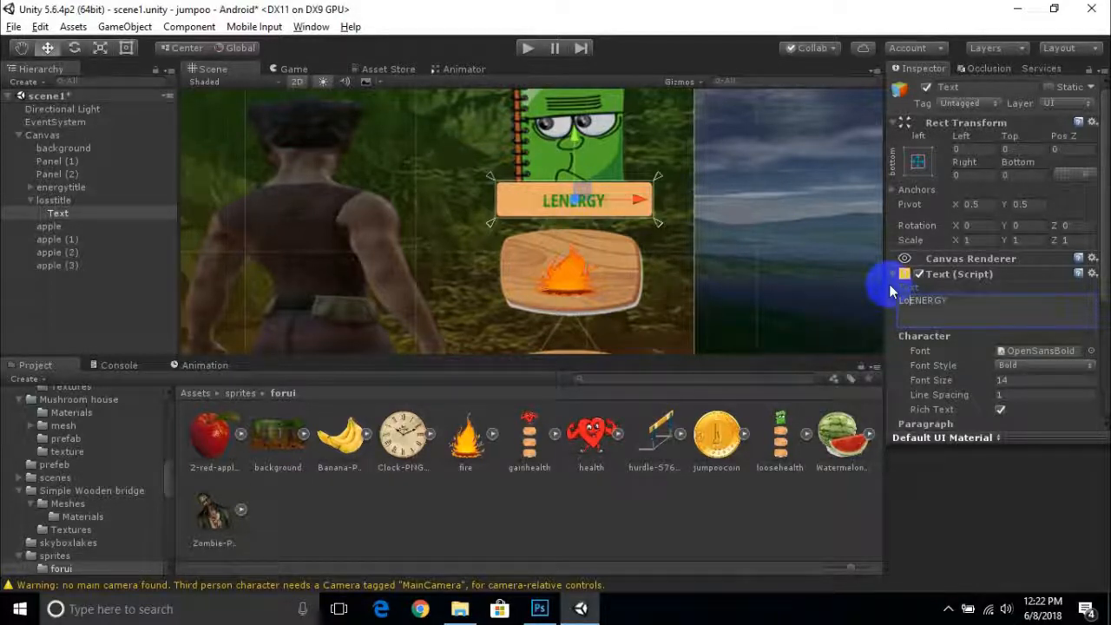
pyautogui.write('OOSE')
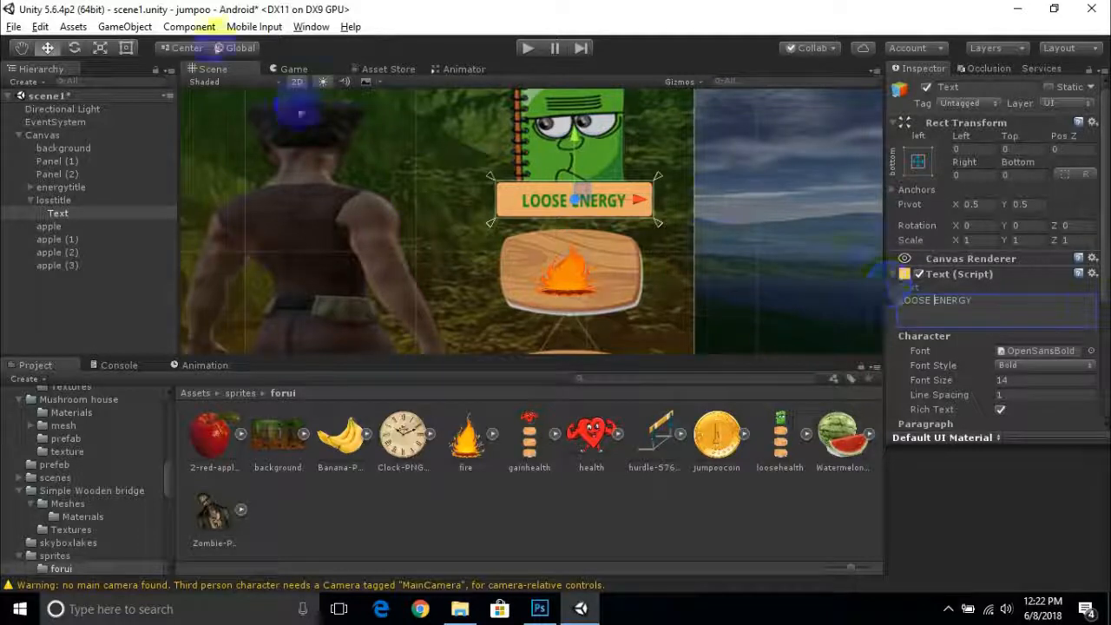
pyautogui.click(437, 270)
# Scale the fire button down to about 0.30 × 1.38
pyautogui.click(565, 280)
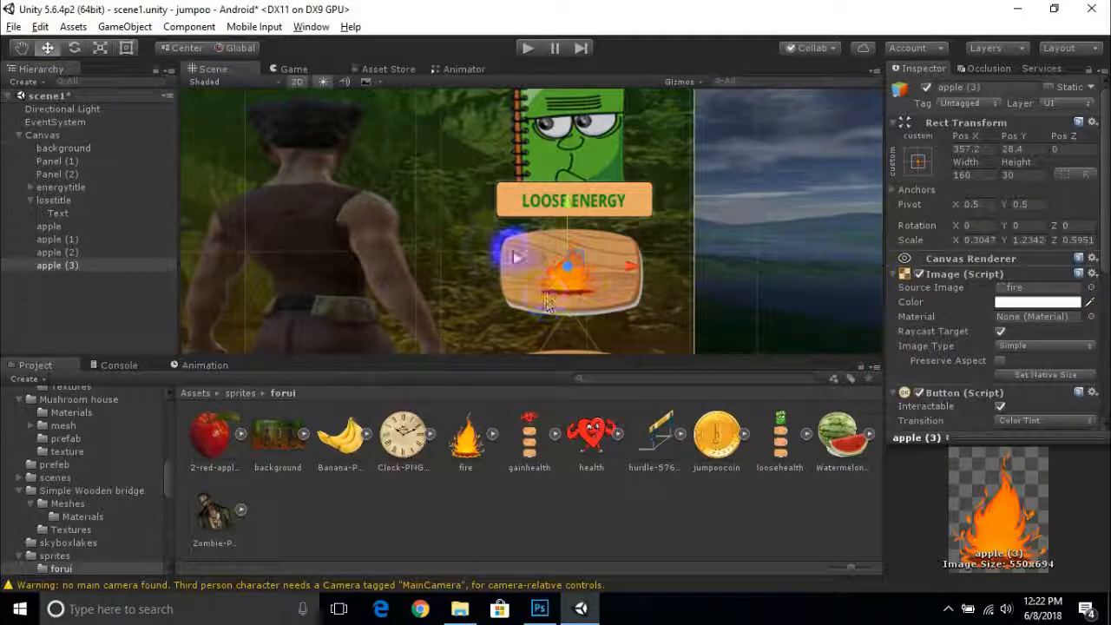
pyautogui.click(101, 48)
pyautogui.moveTo(566, 276); pyautogui.dragTo(588, 271)
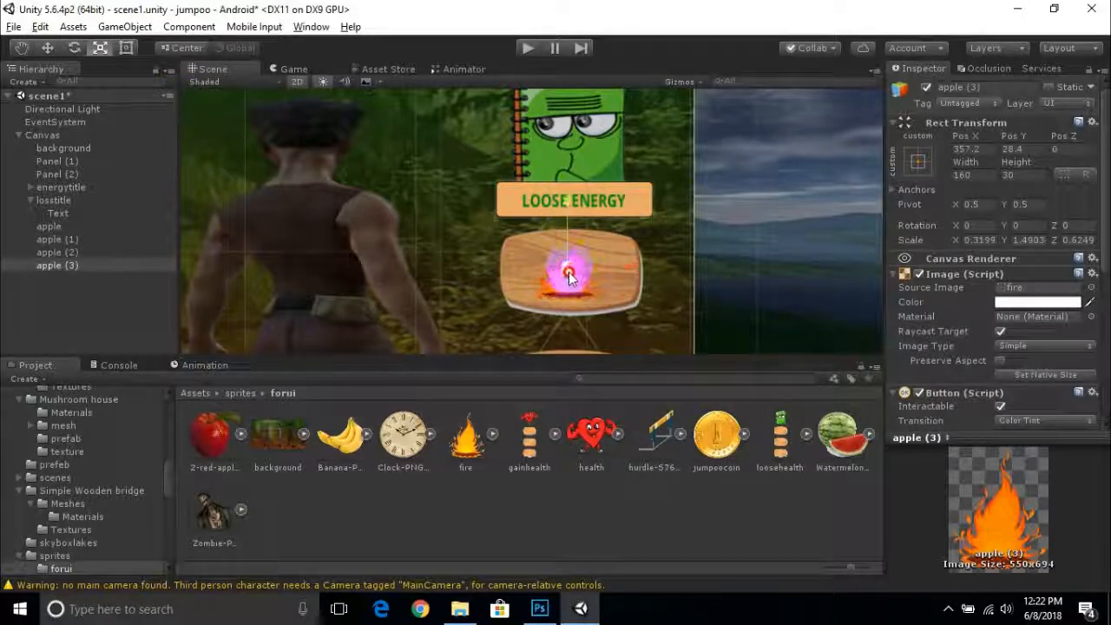
# Duplicate the fire button and move the copy down to the middle plank, at about Pos Y -45
pyautogui.click(47, 48)
pyautogui.scroll(-5, 460, 216)
pyautogui.moveTo(491, 231); pyautogui.dragTo(466, 165, button='middle')
pyautogui.hotkey('ctrl', 'd')
pyautogui.moveTo(511, 114); pyautogui.dragTo(517, 206)
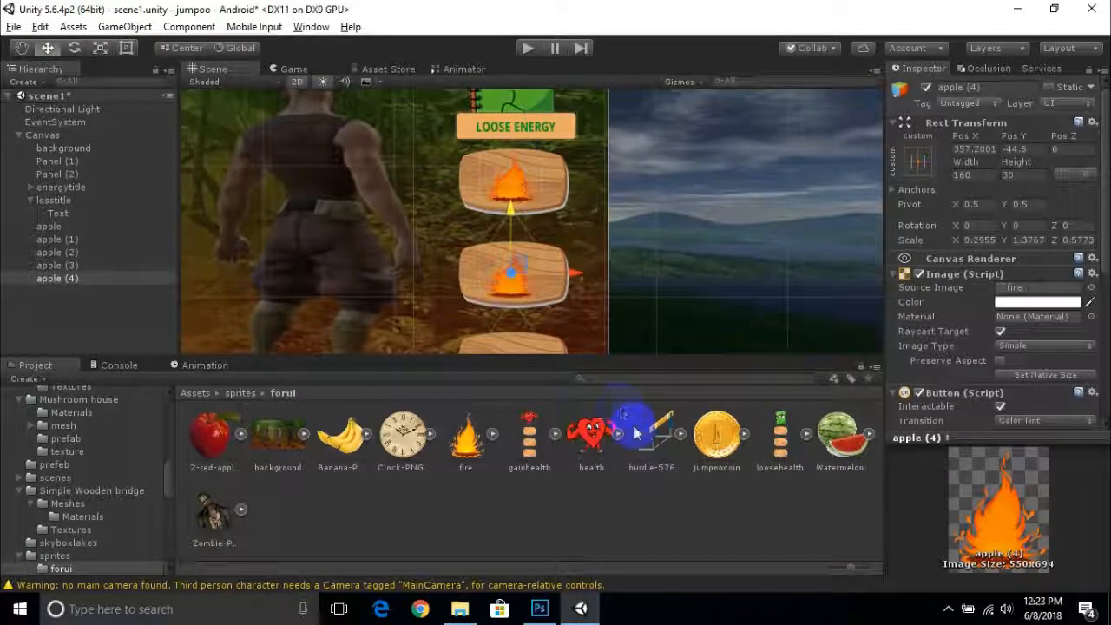
# Assign the hurdle sprite to apple (4) and adjust it to about Pos X 350.6, Pos Y -47.7 and scale 0.39 × 1.49
pyautogui.moveTo(660, 449); pyautogui.dragTo(1033, 276)
pyautogui.scroll(2, 528, 275)
pyautogui.moveTo(565, 286); pyautogui.dragTo(551, 287)
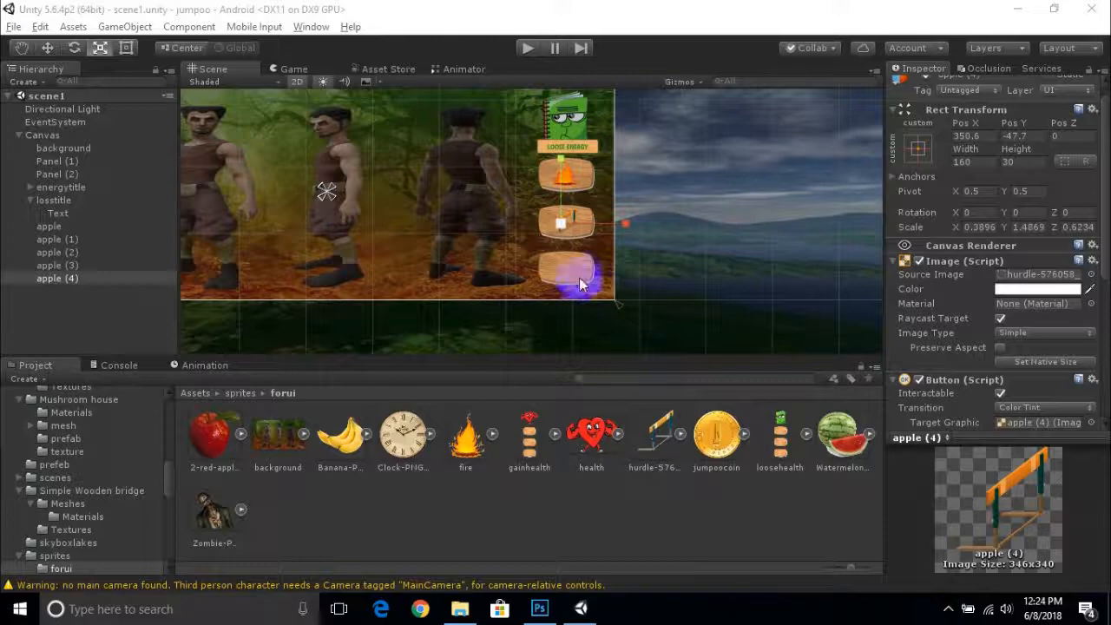
# Duplicate the hurdle button onto the lowest plank at about Pos Y -120 and assign the zombie sprite to the copy
pyautogui.scroll(2, 582, 285)
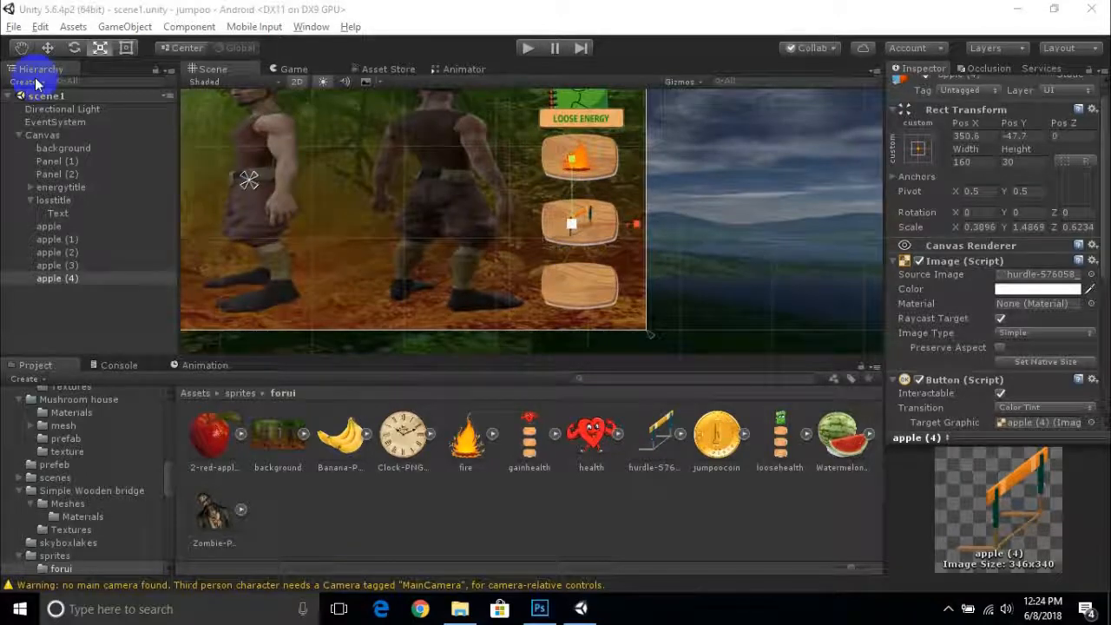
pyautogui.click(48, 48)
pyautogui.moveTo(576, 164); pyautogui.dragTo(573, 218)
pyautogui.hotkey('ctrl', 'z')
pyautogui.hotkey('ctrl', 'd')
pyautogui.moveTo(208, 514); pyautogui.dragTo(1038, 274)
# Center the zombie button on its plank at about Pos X 359, Pos Y -113 and scale it to about 0.34 × 1.28
pyautogui.scroll(4, 638, 313)
pyautogui.moveTo(658, 304); pyautogui.dragTo(665, 248, button='middle')
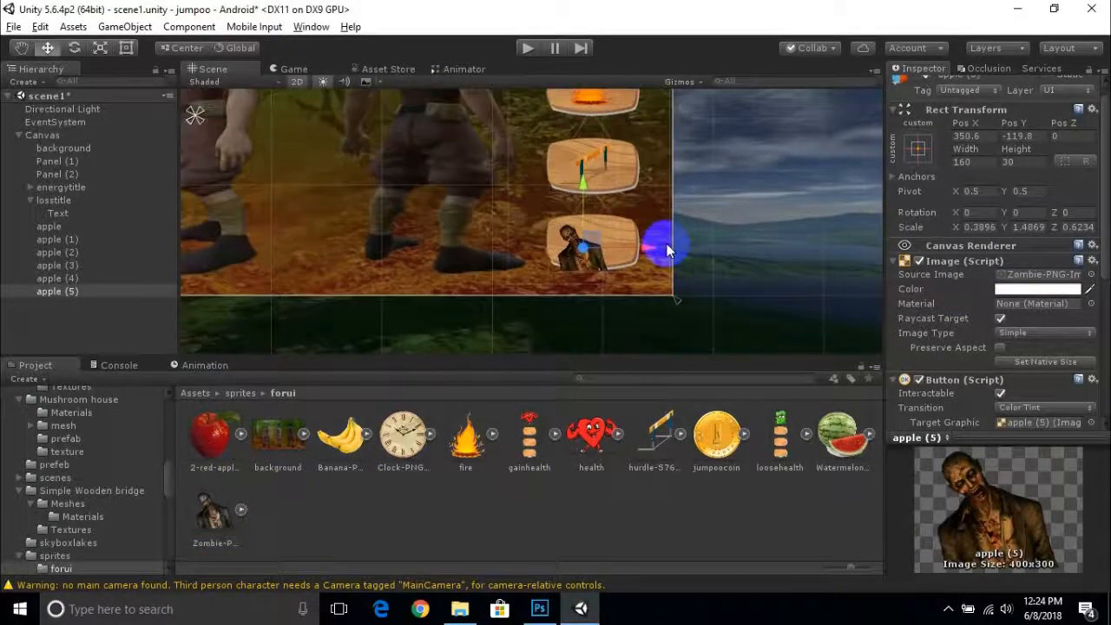
pyautogui.scroll(4, 665, 249)
pyautogui.moveTo(668, 265); pyautogui.dragTo(611, 193)
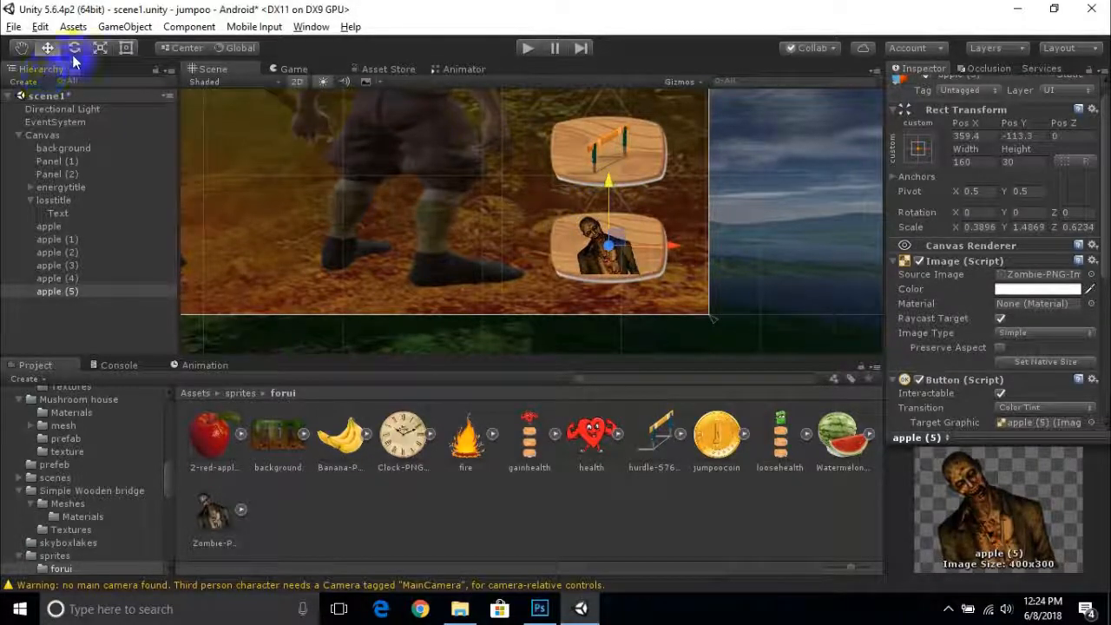
pyautogui.click(100, 48)
pyautogui.moveTo(612, 247); pyautogui.dragTo(605, 254)
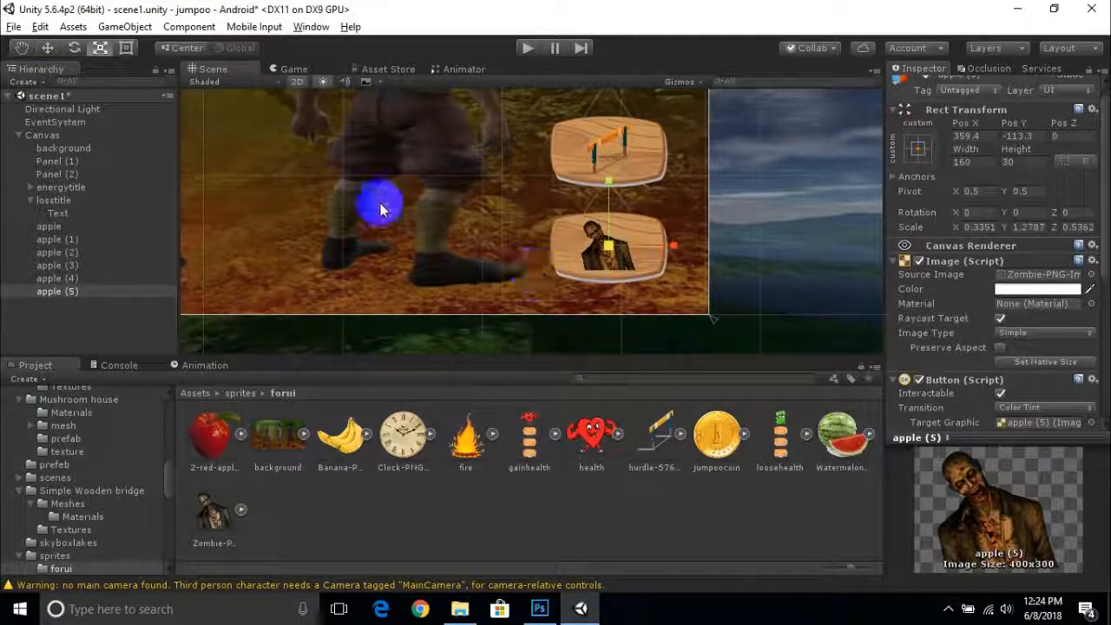
pyautogui.click(49, 50)
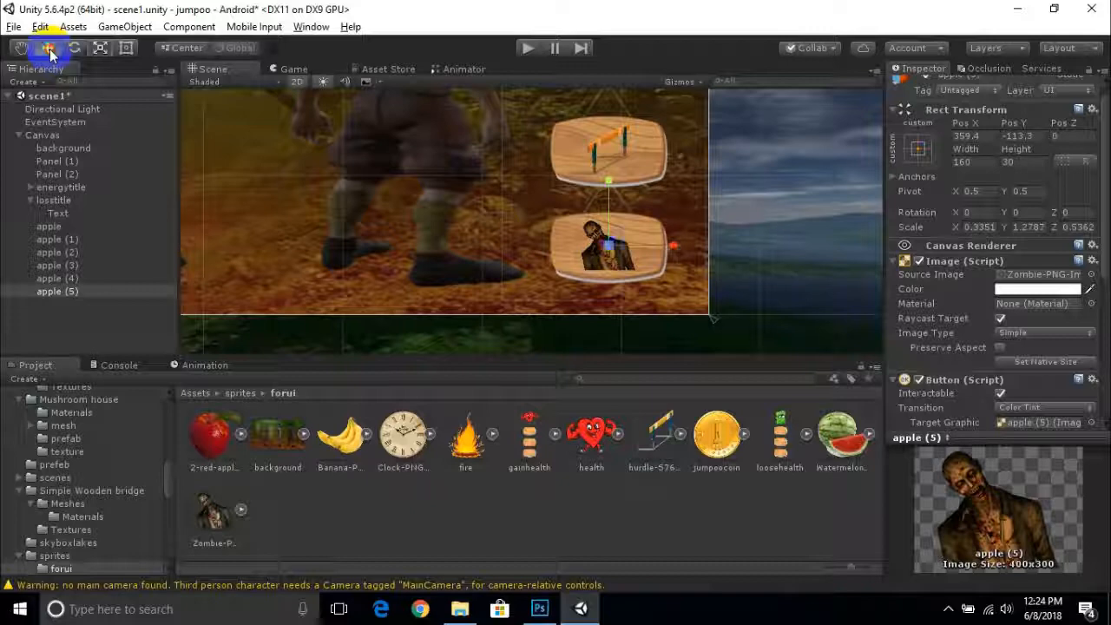
# Rename apple (5) to zoombie and apple (4) to hurdle
pyautogui.rightClick(71, 293)
pyautogui.click(117, 345)
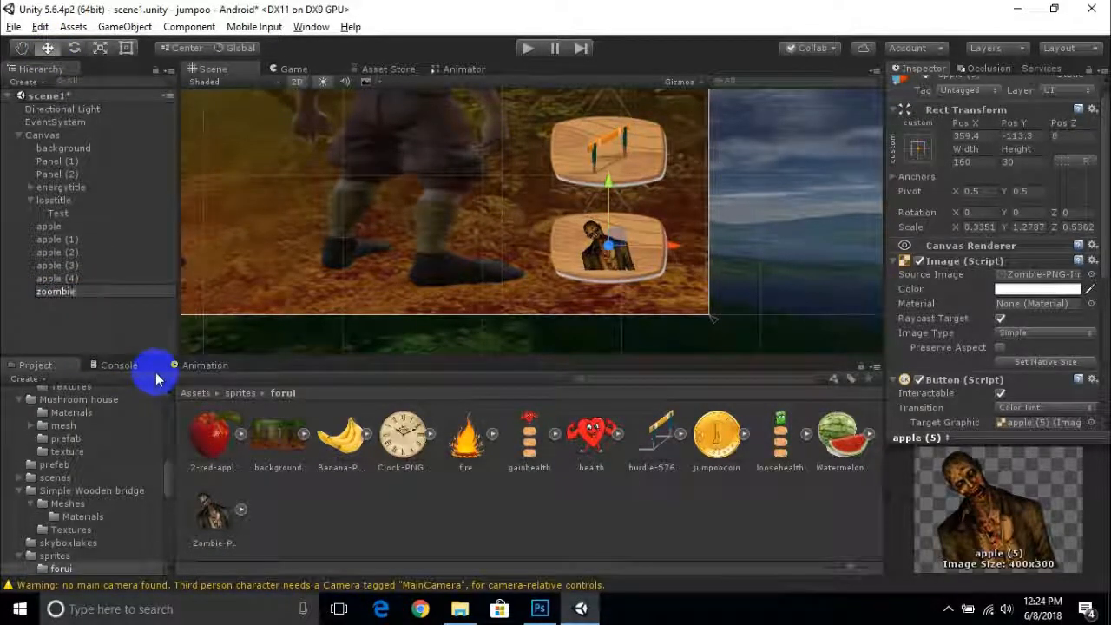
pyautogui.press('Return')
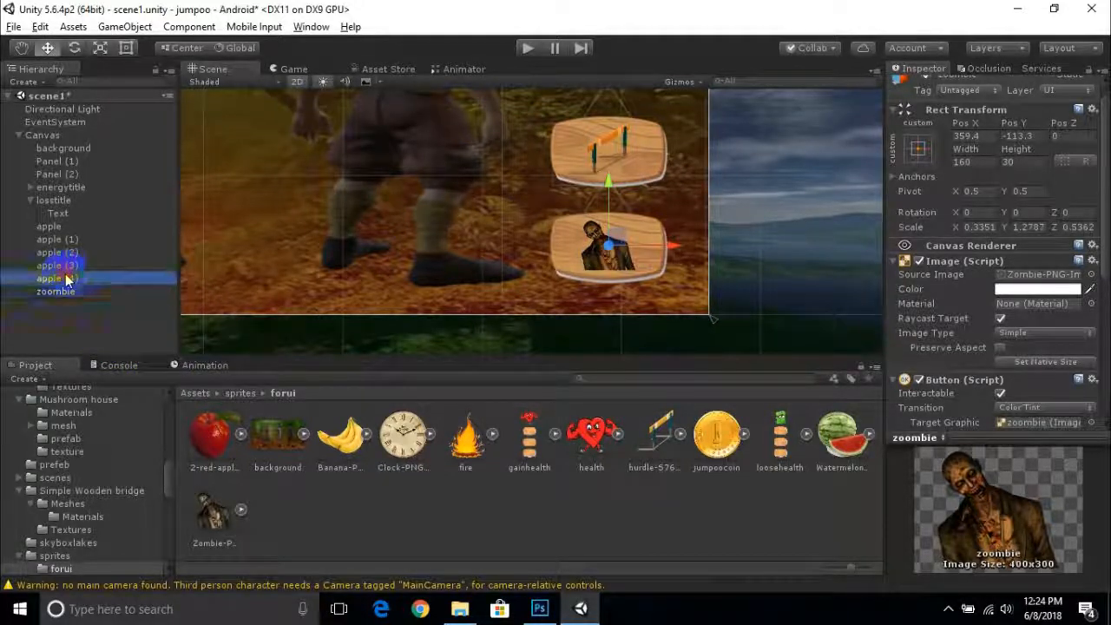
pyautogui.rightClick(67, 279)
pyautogui.click(123, 332)
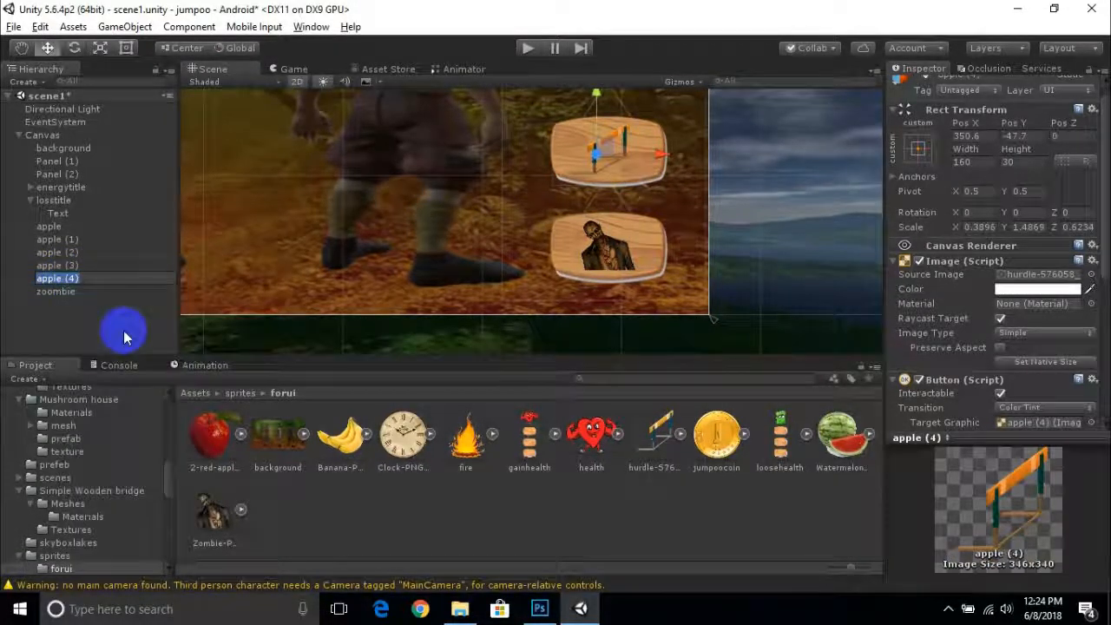
pyautogui.write('hurdle')
pyautogui.press('Return')
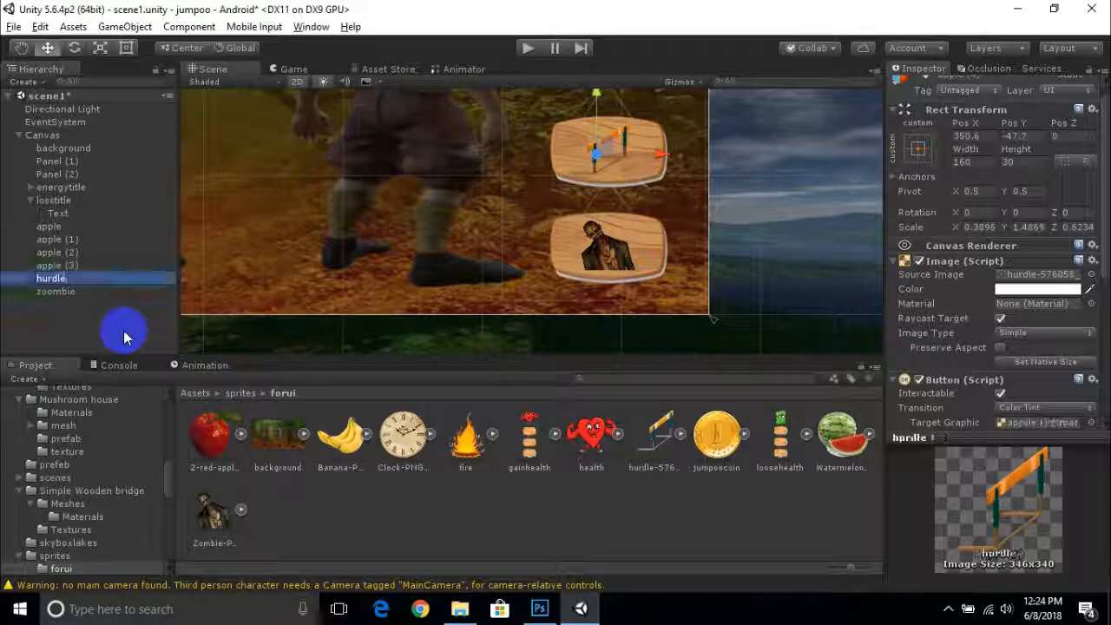
# Rename apple (3) to fire
pyautogui.rightClick(78, 266)
pyautogui.click(108, 321)
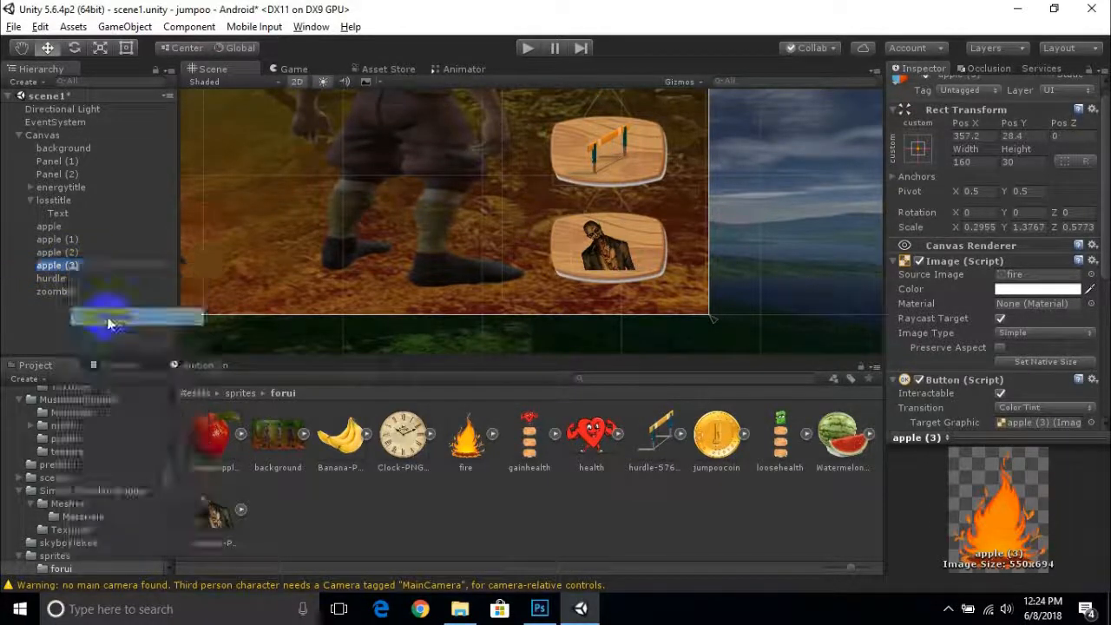
pyautogui.write('fire')
pyautogui.press('Return')
# Rename apple (2) to watermelon in the Canvas hierarchy
pyautogui.click(74, 252)
pyautogui.scroll(-4, 337, 284)
pyautogui.moveTo(308, 318); pyautogui.dragTo(606, 349, button='middle')
pyautogui.scroll(-4, 543, 280)
pyautogui.moveTo(501, 291); pyautogui.dragTo(377, 303, button='middle')
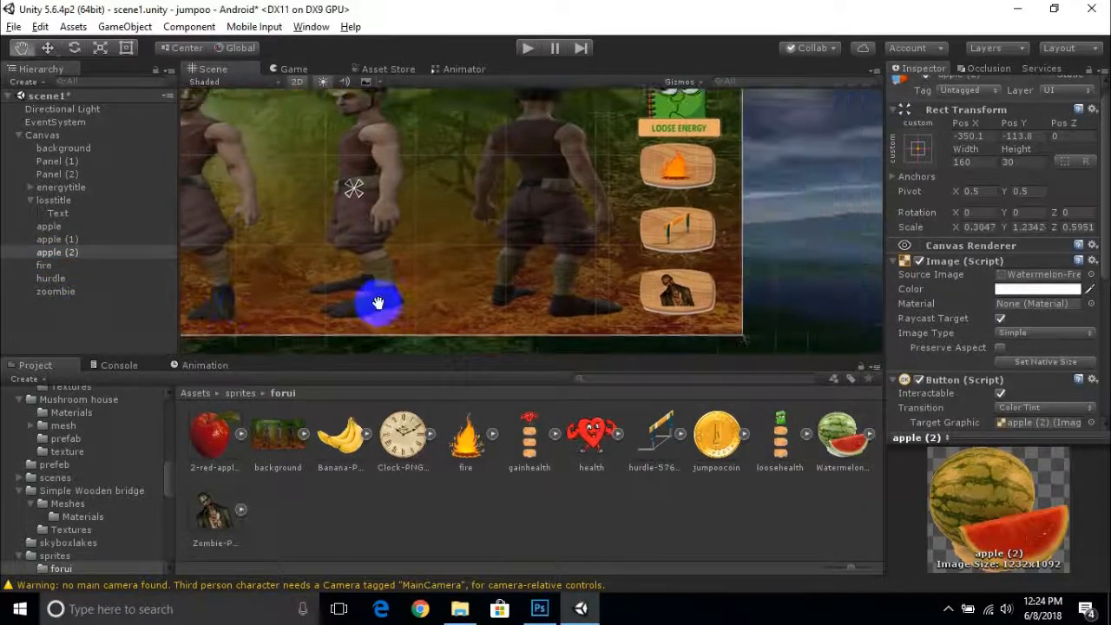
pyautogui.scroll(1, 378, 303)
pyautogui.rightClick(71, 252)
pyautogui.click(121, 300)
pyautogui.write('watermelon')
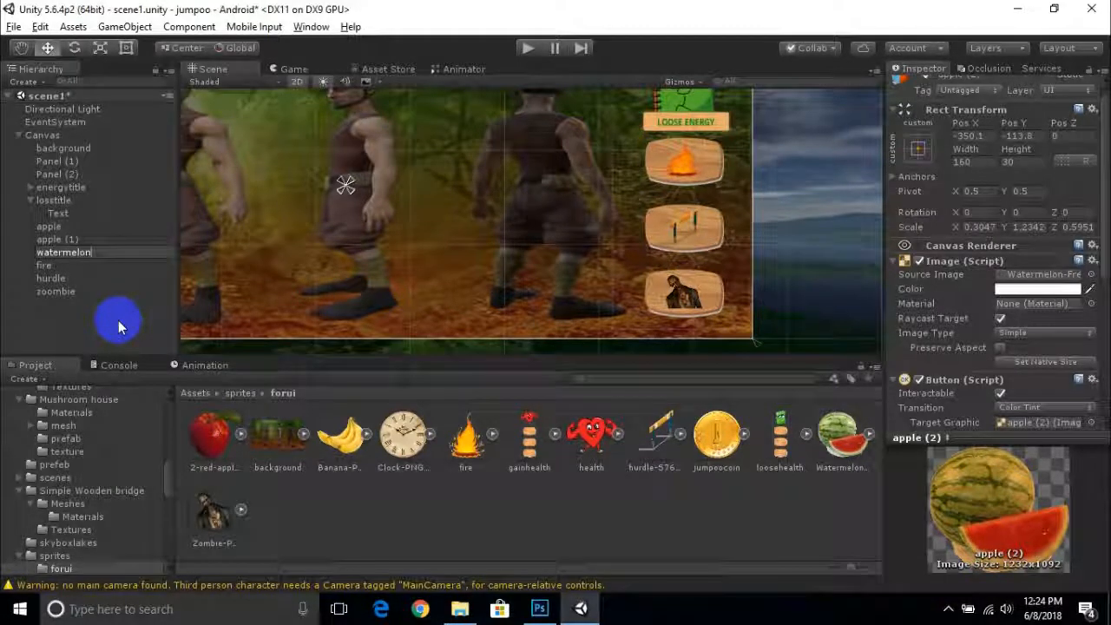
pyautogui.press('Return')
# Rename apple (1) to banana
pyautogui.rightClick(68, 240)
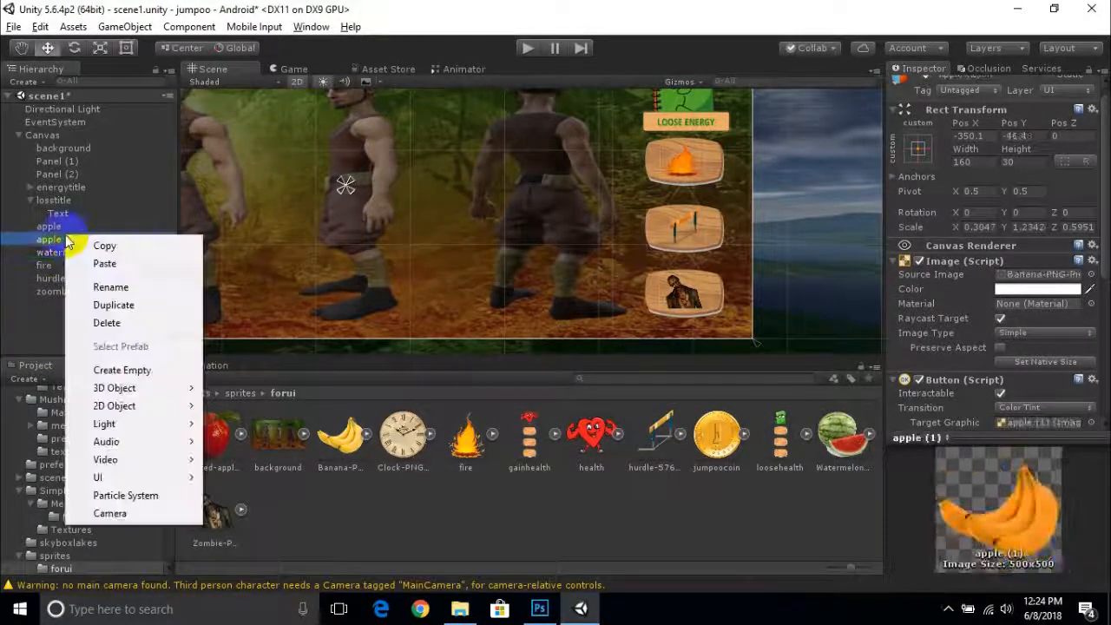
pyautogui.click(113, 289)
pyautogui.write('banana')
pyautogui.press('Return')
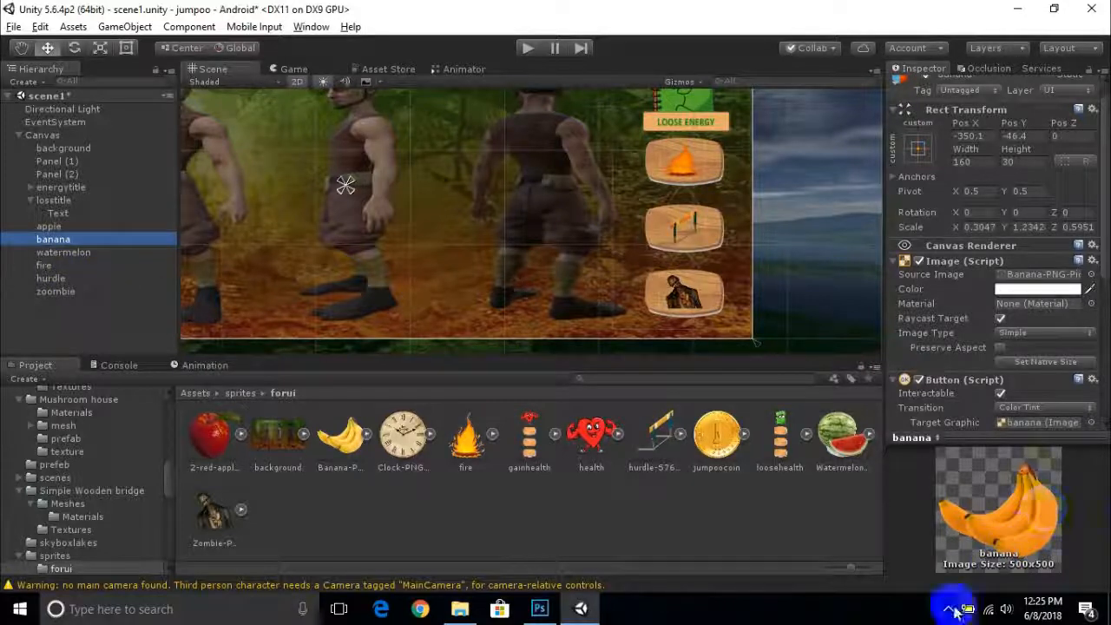
pyautogui.click(950, 609)
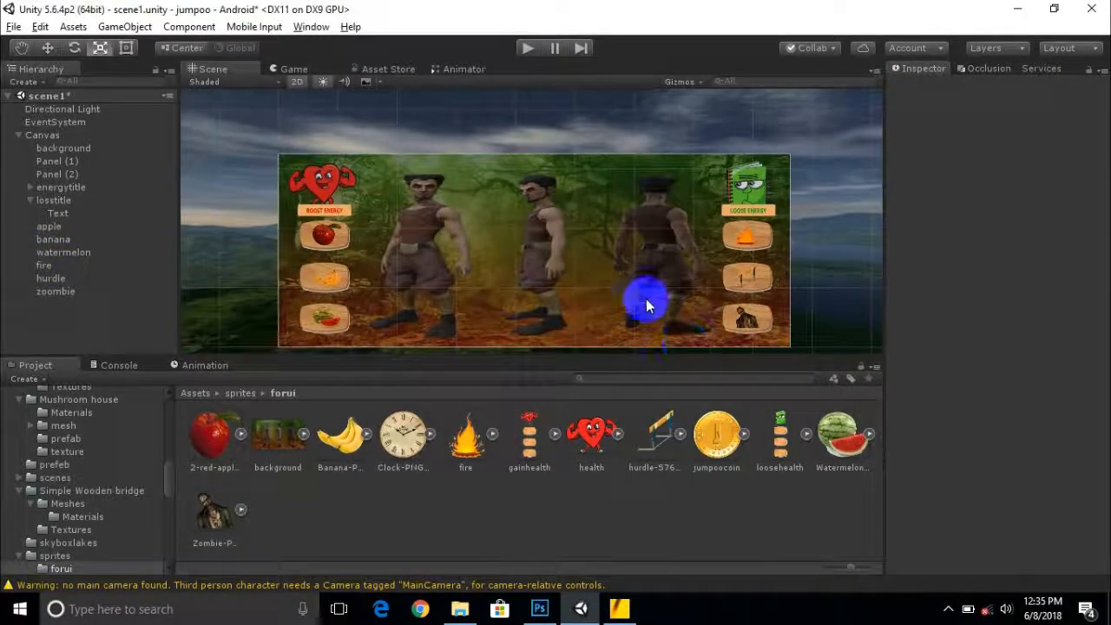
# Add a new UI button to the Canvas and move it up to the top centre at Pos X 0, Pos Y 144
pyautogui.scroll(2, 646, 304)
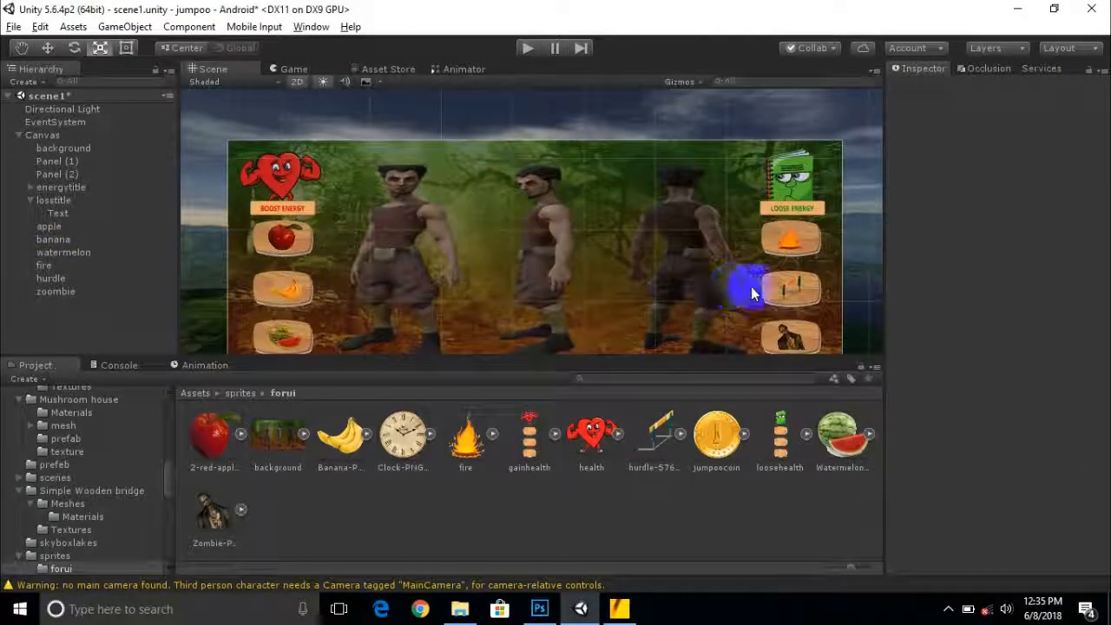
pyautogui.rightClick(46, 139)
pyautogui.moveTo(131, 388)
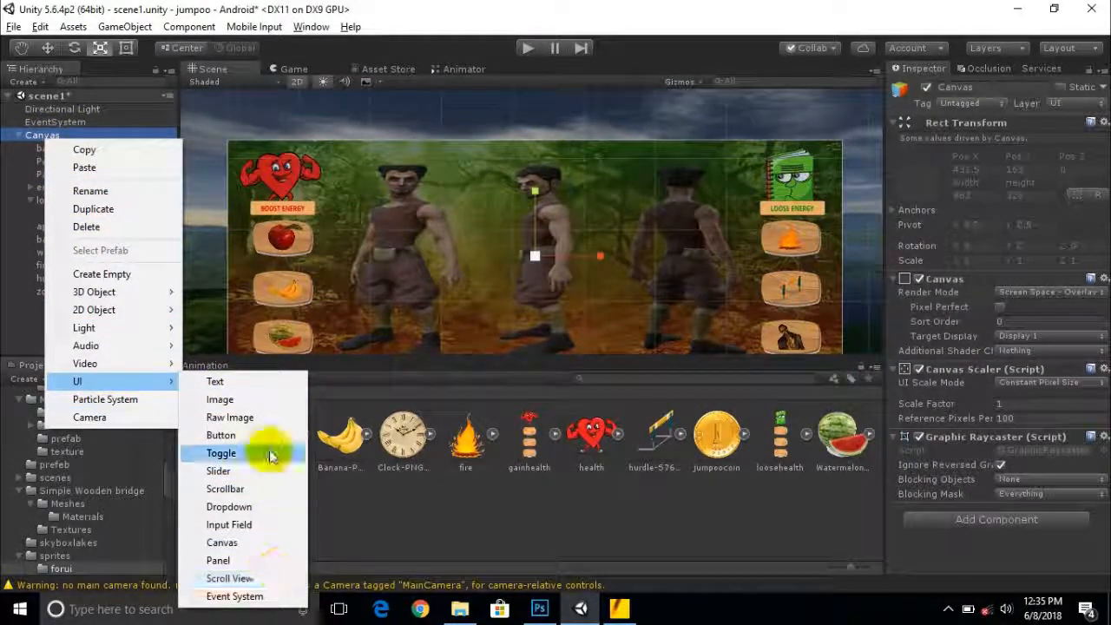
pyautogui.click(245, 435)
pyautogui.scroll(2, 542, 252)
pyautogui.click(102, 48)
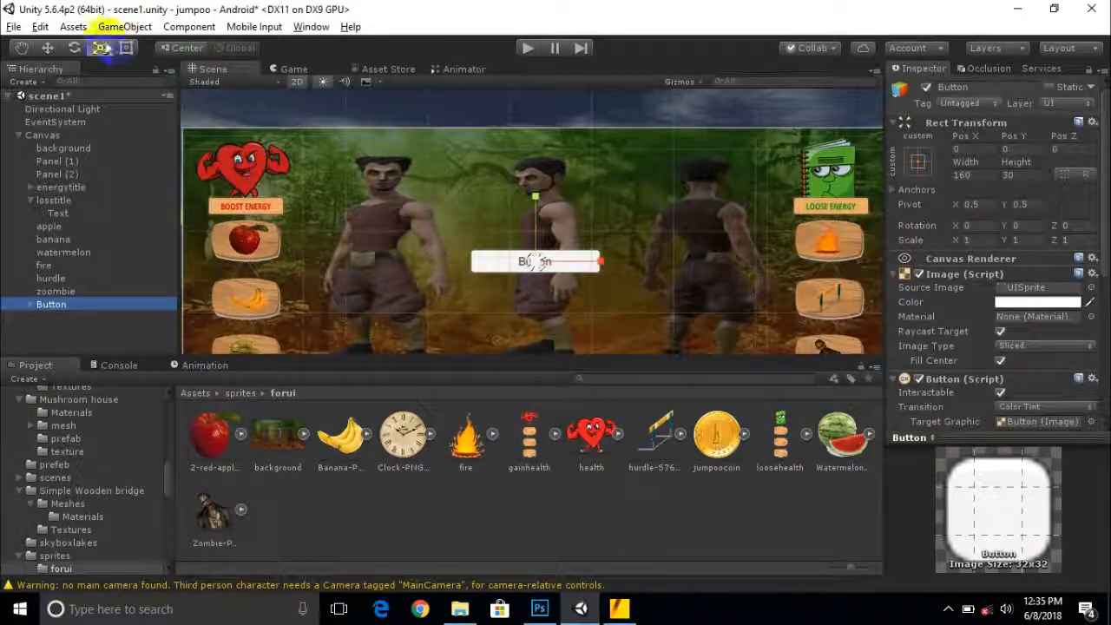
pyautogui.moveTo(524, 199); pyautogui.dragTo(515, 87)
pyautogui.scroll(5, 533, 112)
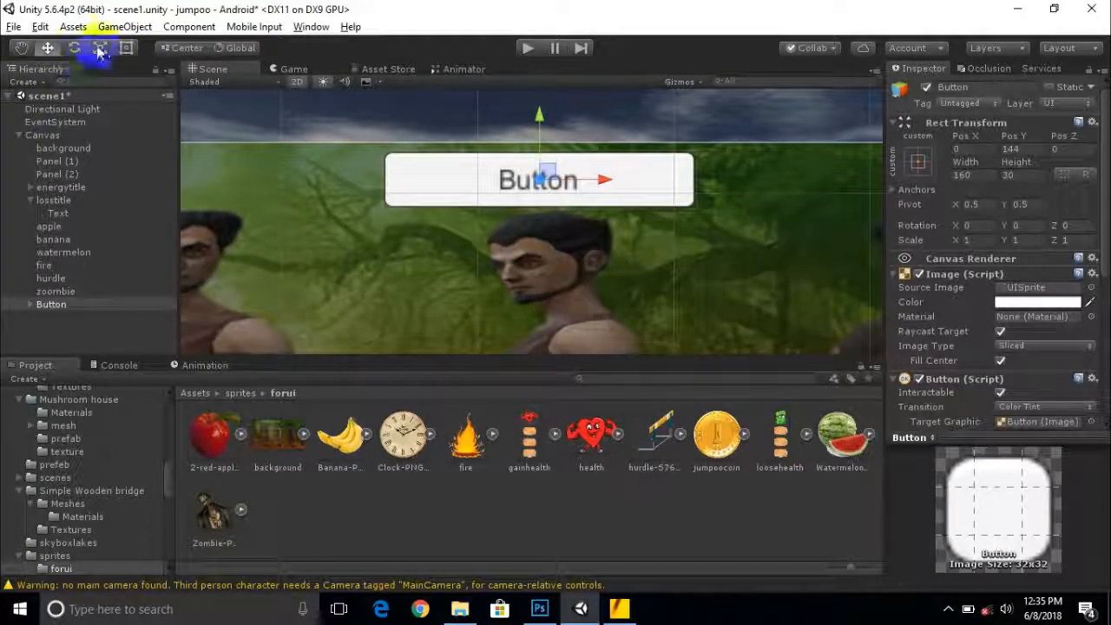
# Rename the new button to coins and expand it to show its text child
pyautogui.click(31, 304)
pyautogui.click(55, 317)
pyautogui.rightClick(50, 304)
pyautogui.click(121, 69)
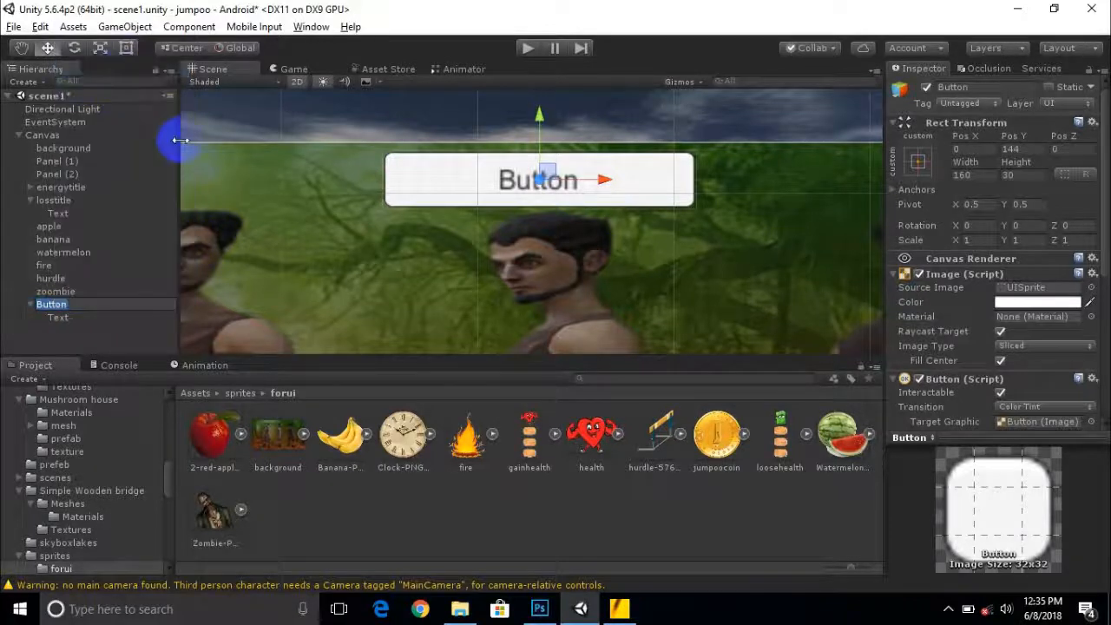
pyautogui.write('coin')
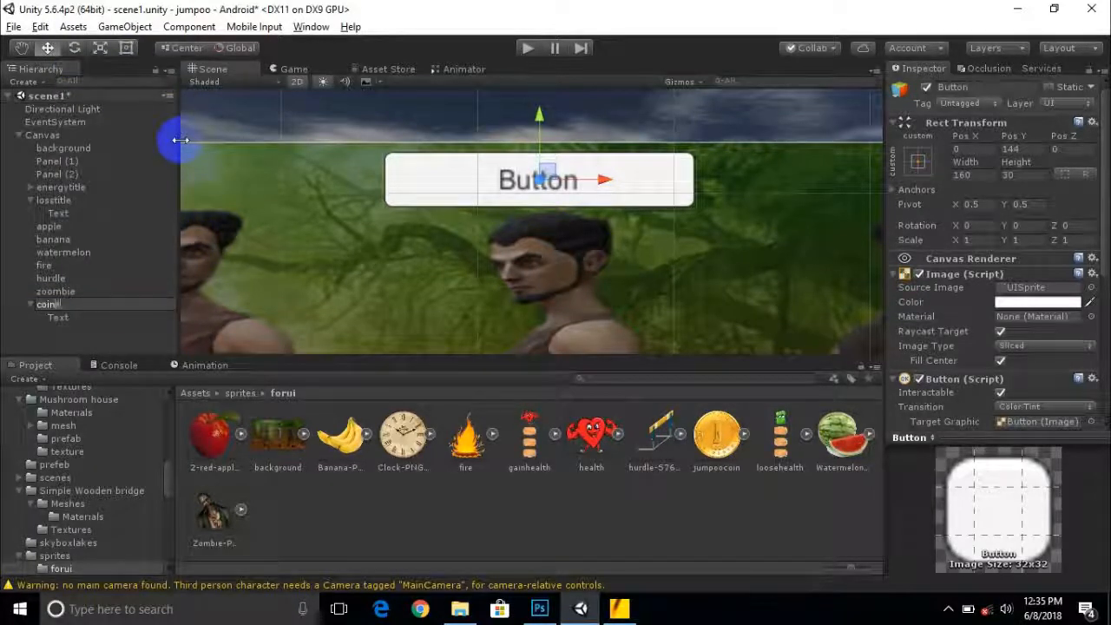
pyautogui.write('s')
pyautogui.press('Return')
# Change the coins button's label text to COINS
pyautogui.click(82, 318)
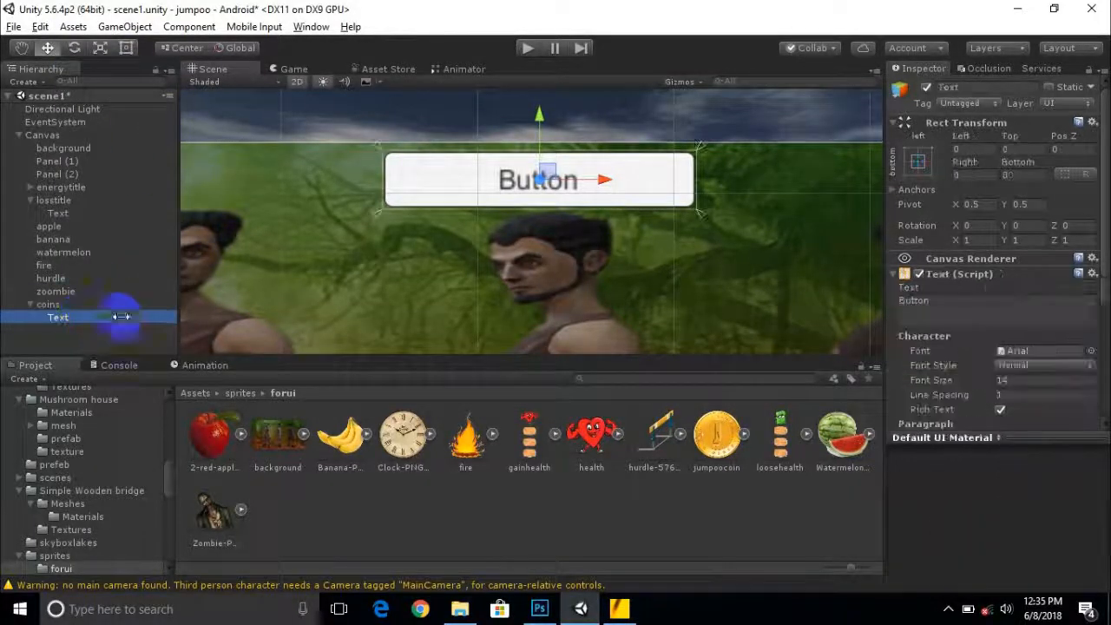
pyautogui.moveTo(967, 303); pyautogui.dragTo(883, 303)
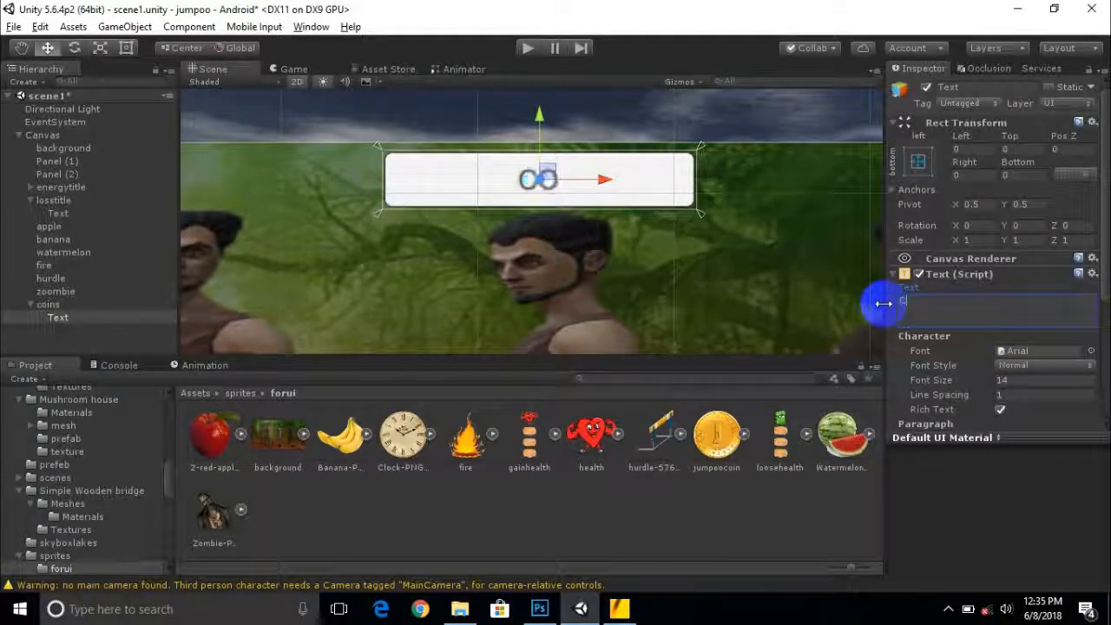
pyautogui.click(565, 179)
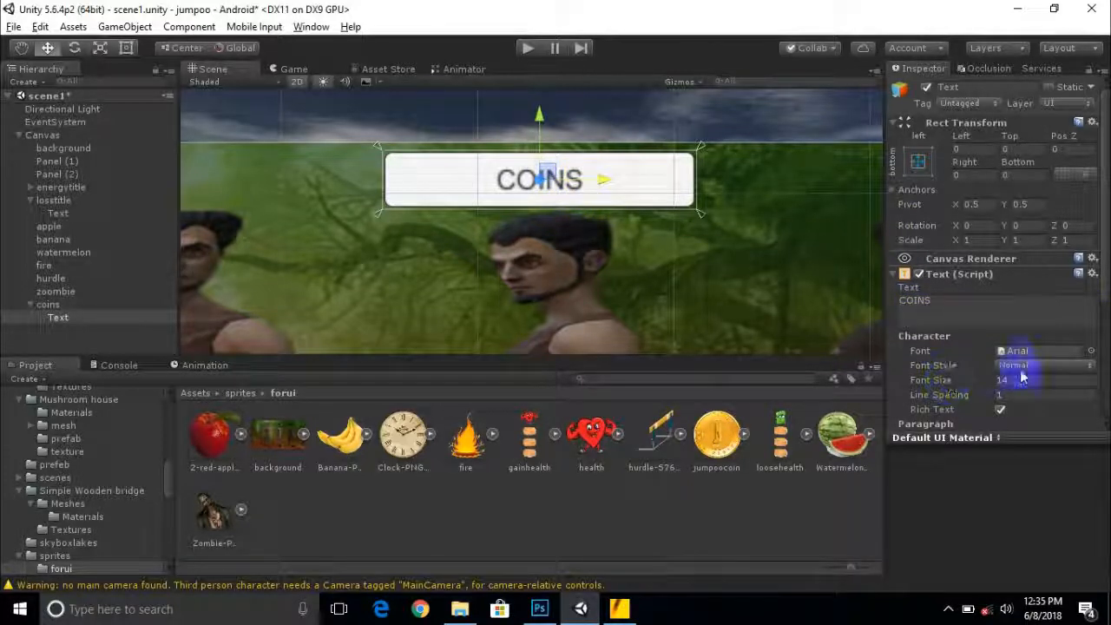
# Set the COINS label's font to OpenSansBold and its font style to Bold
pyautogui.click(1092, 350)
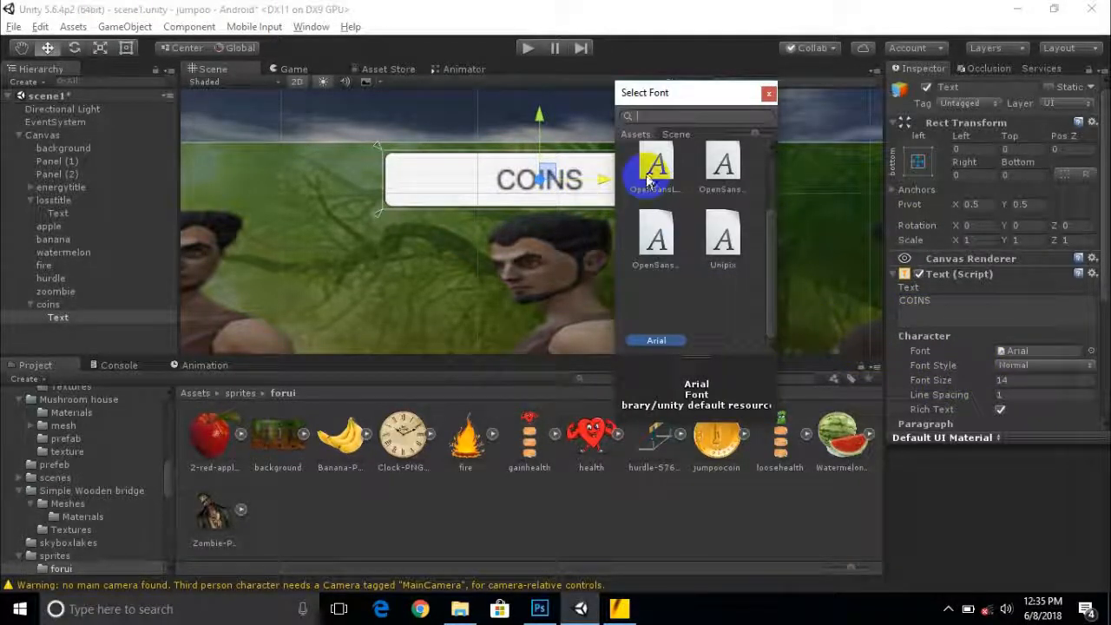
pyautogui.scroll(2, 684, 211)
pyautogui.doubleClick(660, 258)
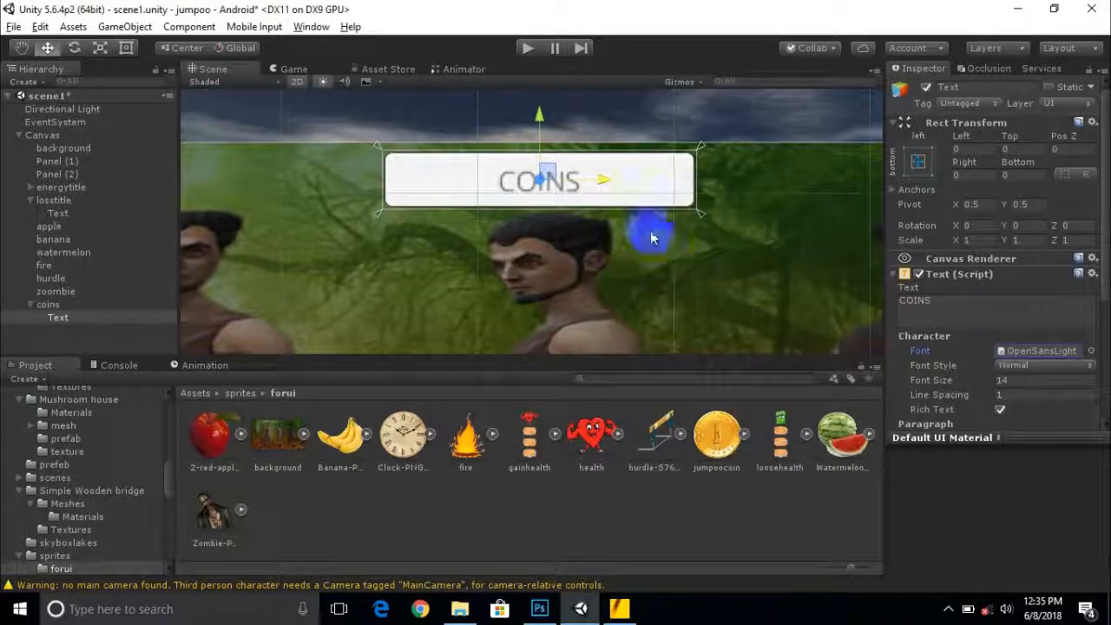
pyautogui.click(1091, 351)
pyautogui.click(705, 208)
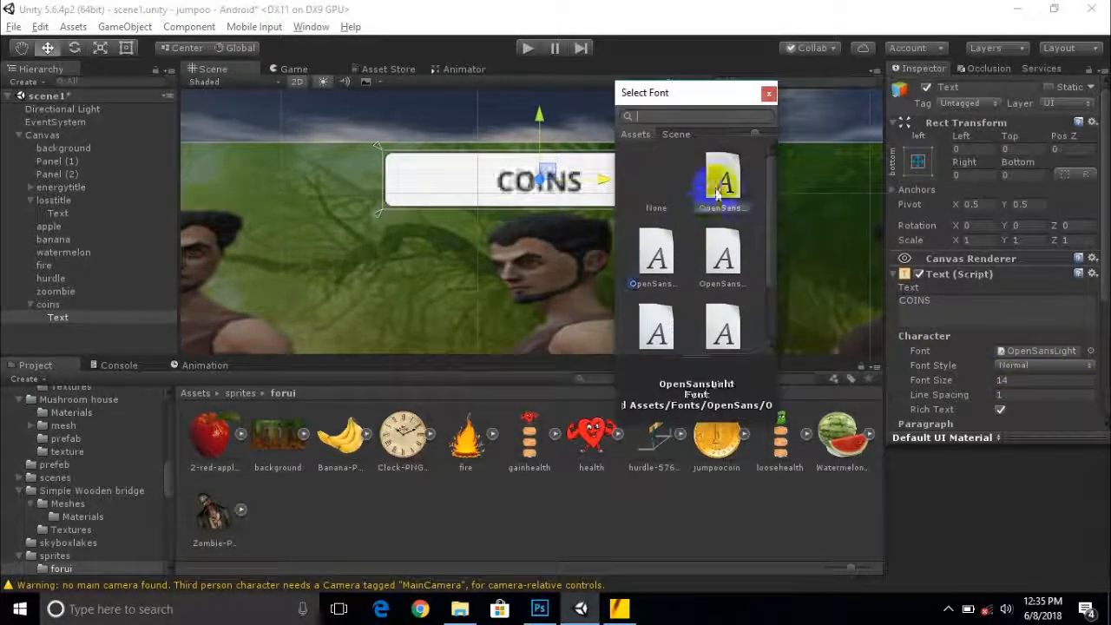
pyautogui.click(1015, 366)
pyautogui.click(1015, 401)
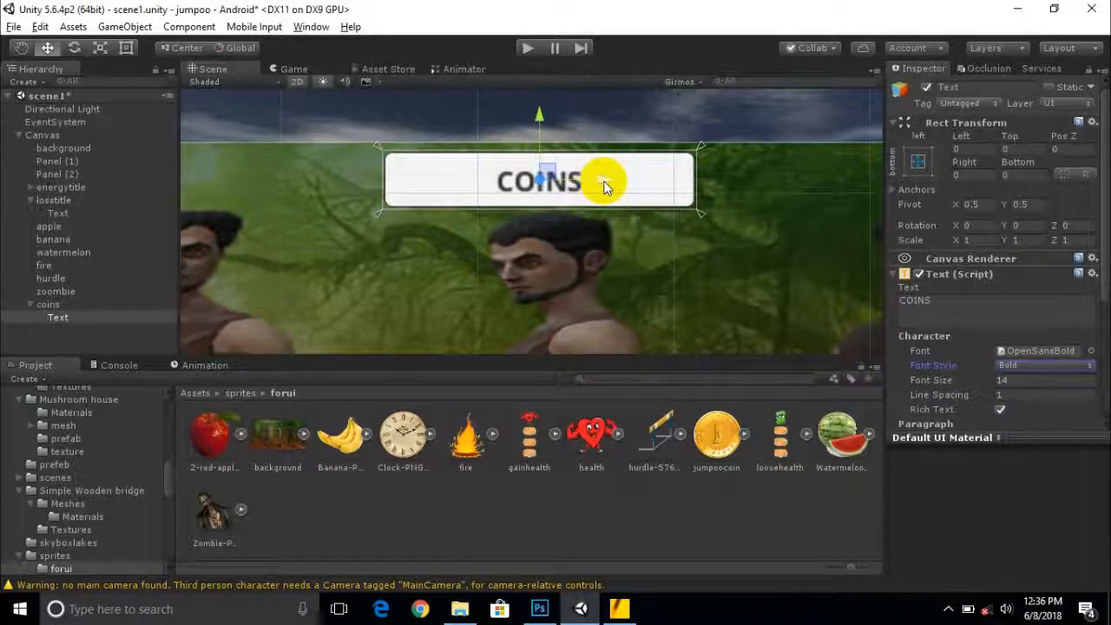
pyautogui.moveTo(605, 187); pyautogui.dragTo(686, 202)
pyautogui.hotkey('ctrl', 'z')
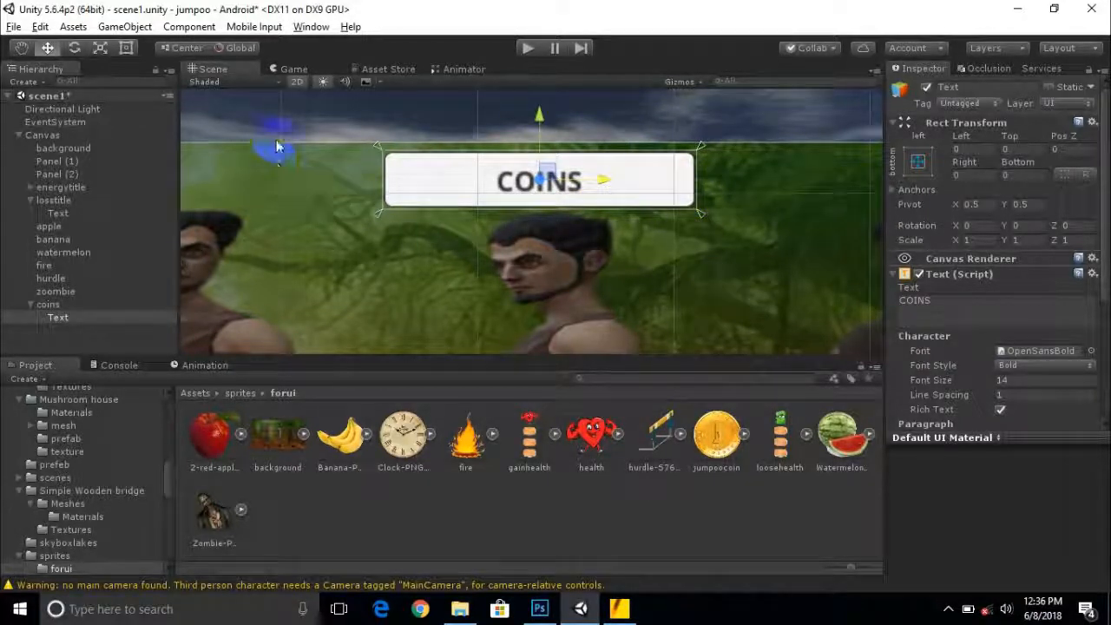
# Scale the coins button uniformly to about 0.77
pyautogui.click(47, 304)
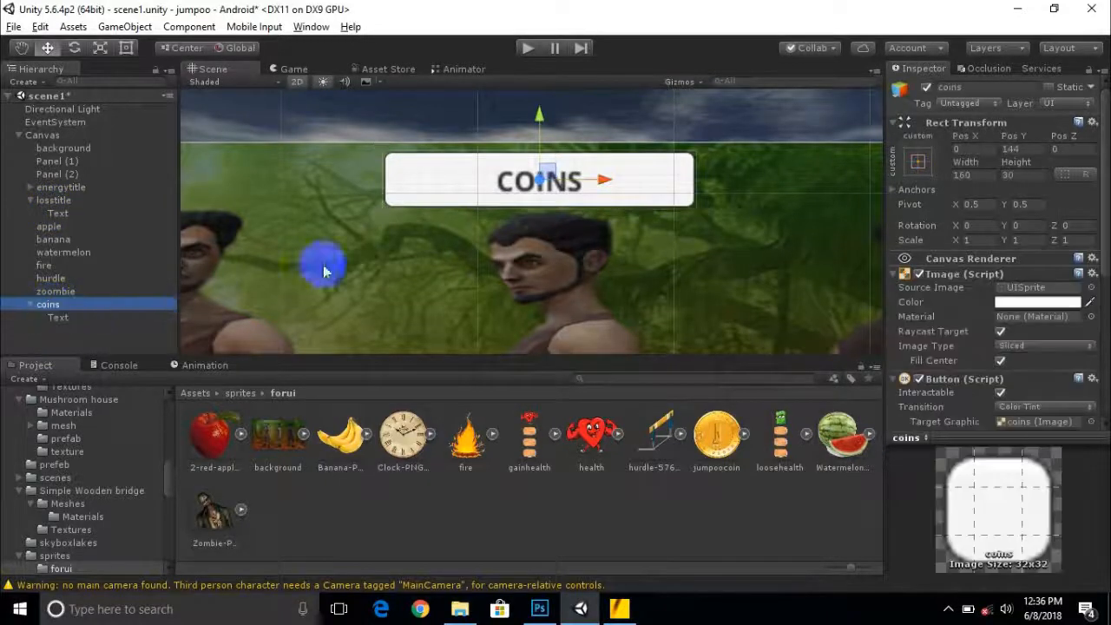
pyautogui.click(101, 48)
pyautogui.moveTo(540, 179); pyautogui.dragTo(389, 200)
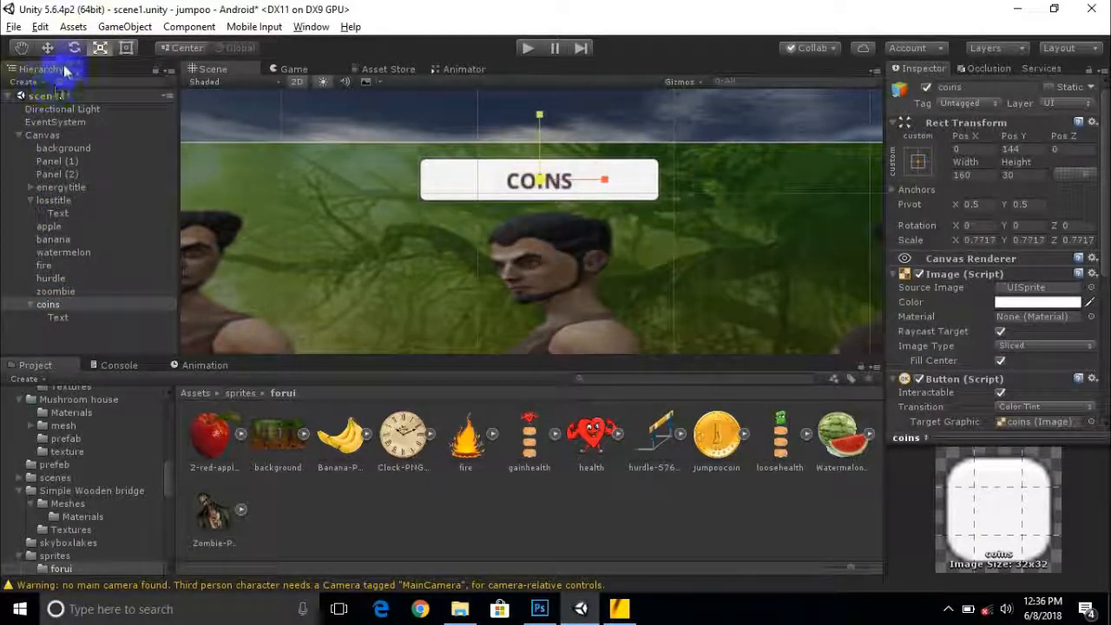
# Compare the COINS label and its font size with the boost energy and loose energy titles in the scene
pyautogui.click(58, 317)
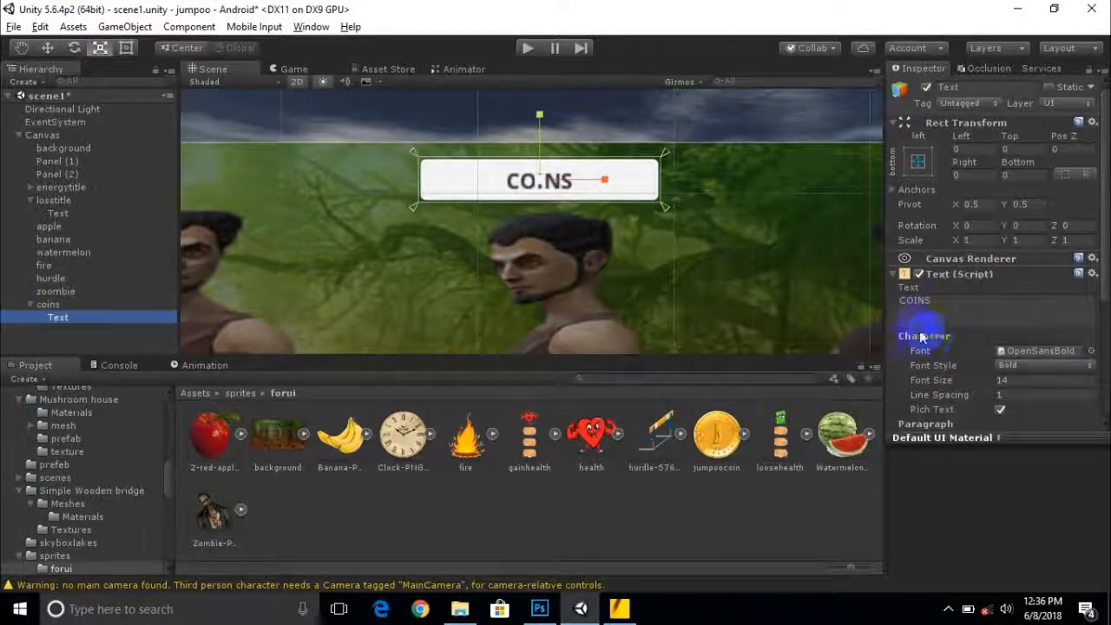
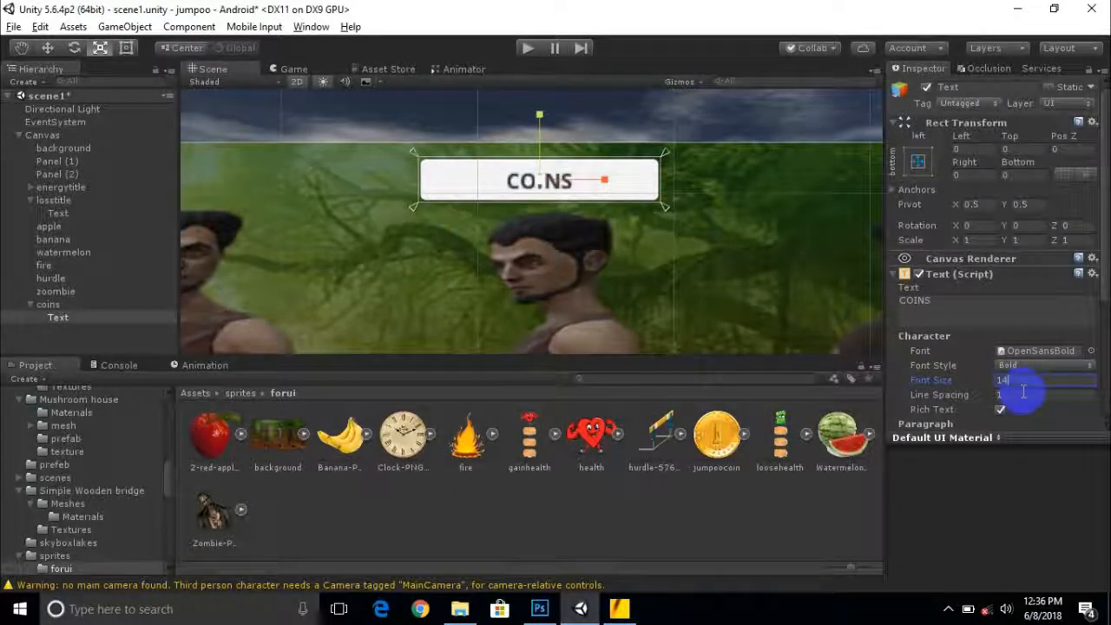
pyautogui.scroll(-5, 631, 292)
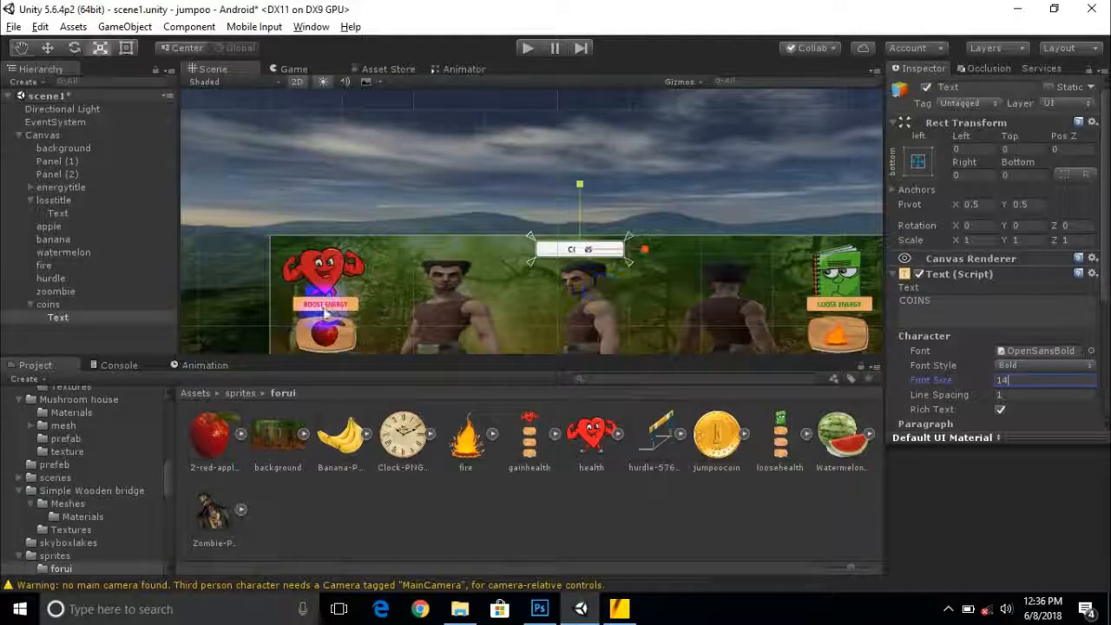
pyautogui.scroll(3, 799, 296)
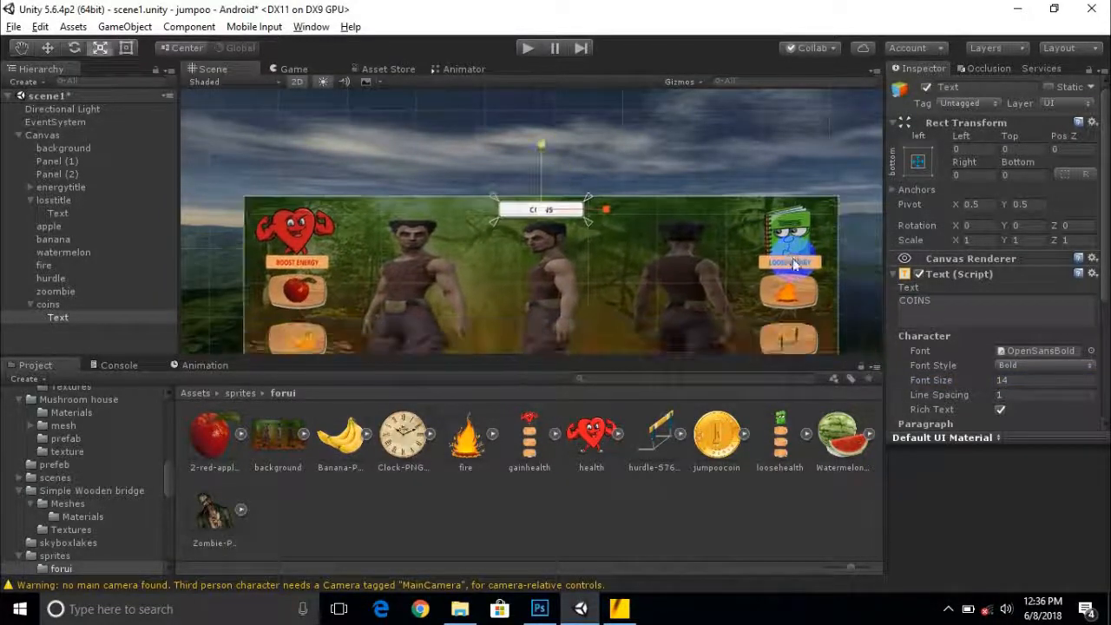
pyautogui.scroll(5, 533, 214)
pyautogui.scroll(-5, 509, 227)
pyautogui.scroll(-2, 506, 231)
pyautogui.moveTo(594, 285); pyautogui.dragTo(599, 237, button='middle')
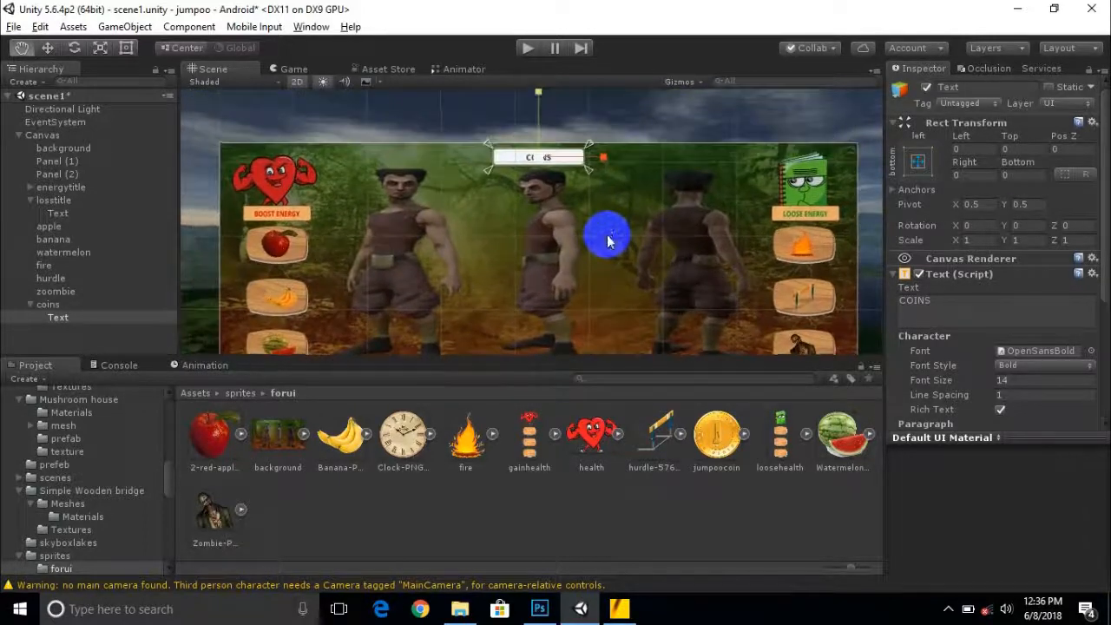
pyautogui.scroll(2, 556, 196)
pyautogui.scroll(-2, 556, 196)
pyautogui.scroll(2, 520, 152)
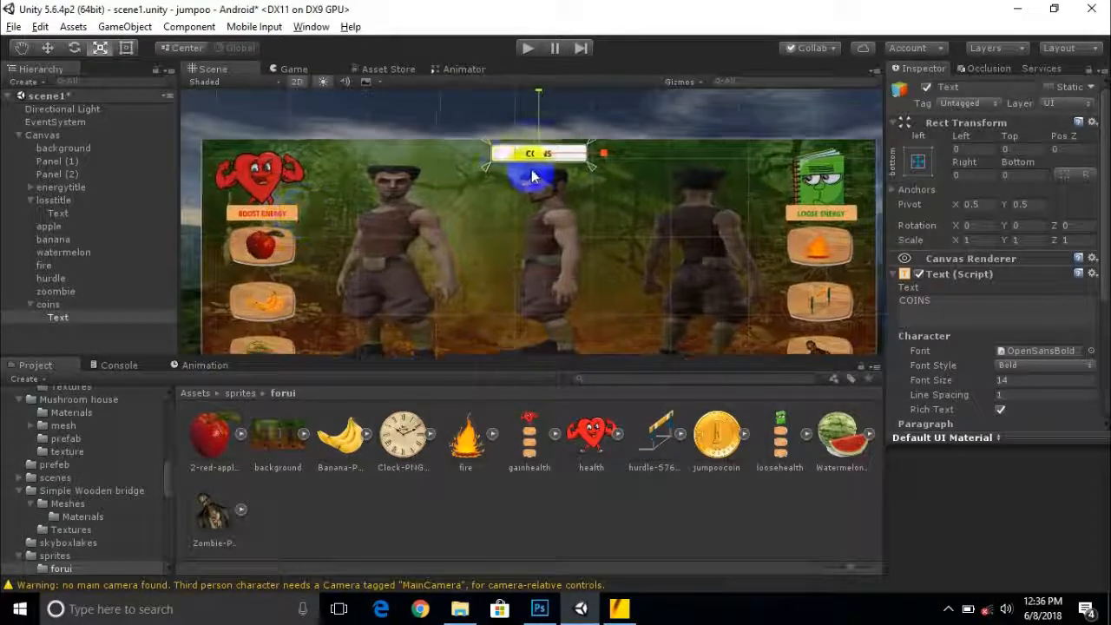
# Copy the hex code of the loose energy title button's Normal Color
pyautogui.click(849, 216)
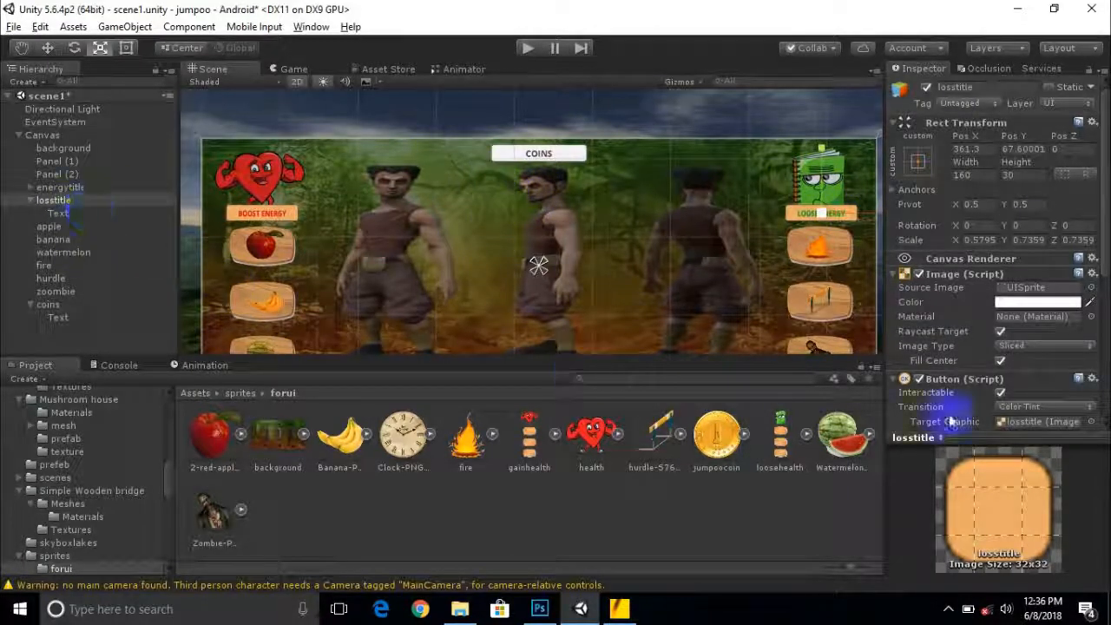
pyautogui.scroll(-3, 951, 313)
pyautogui.click(1023, 292)
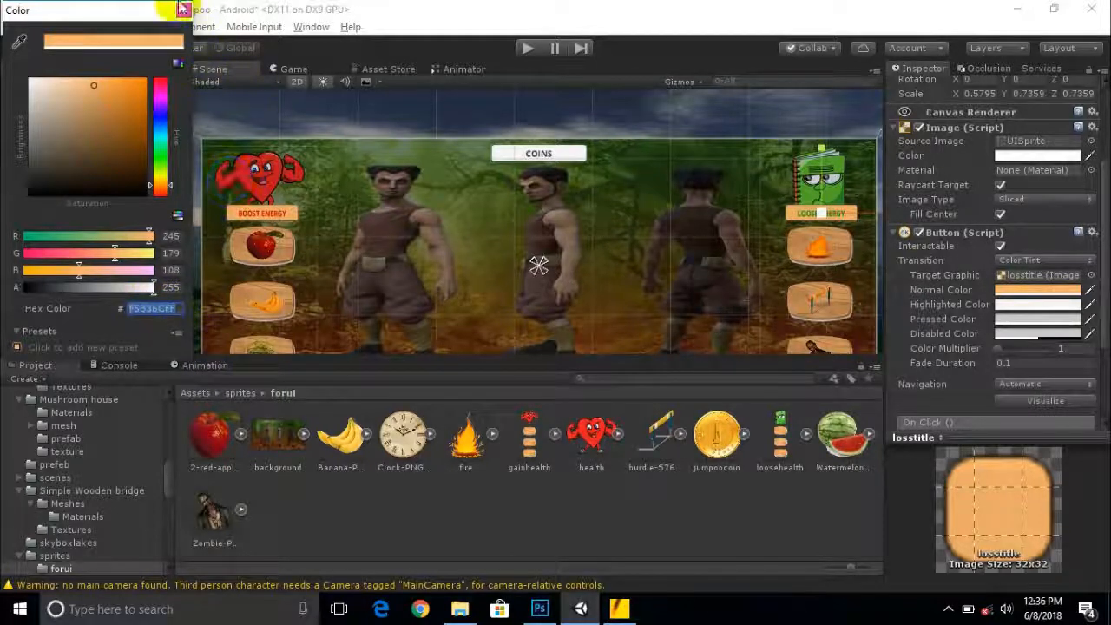
pyautogui.click(182, 10)
# Set the coins button's Normal Color to hex F5B36CFF, leaving its Image color white
pyautogui.scroll(2, 460, 183)
pyautogui.click(508, 139)
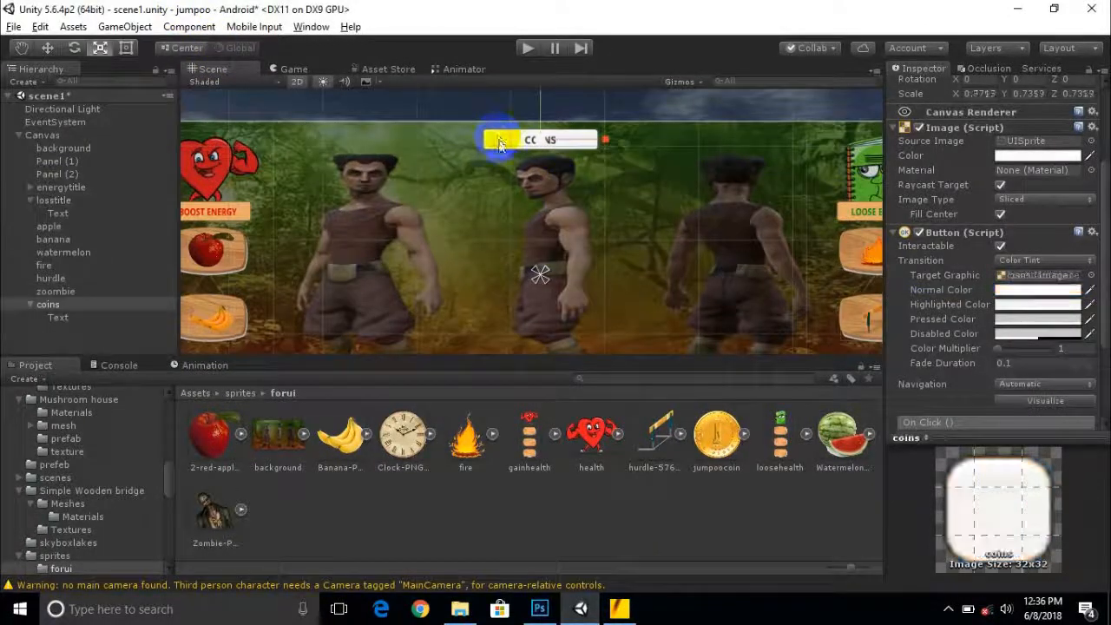
pyautogui.click(1042, 156)
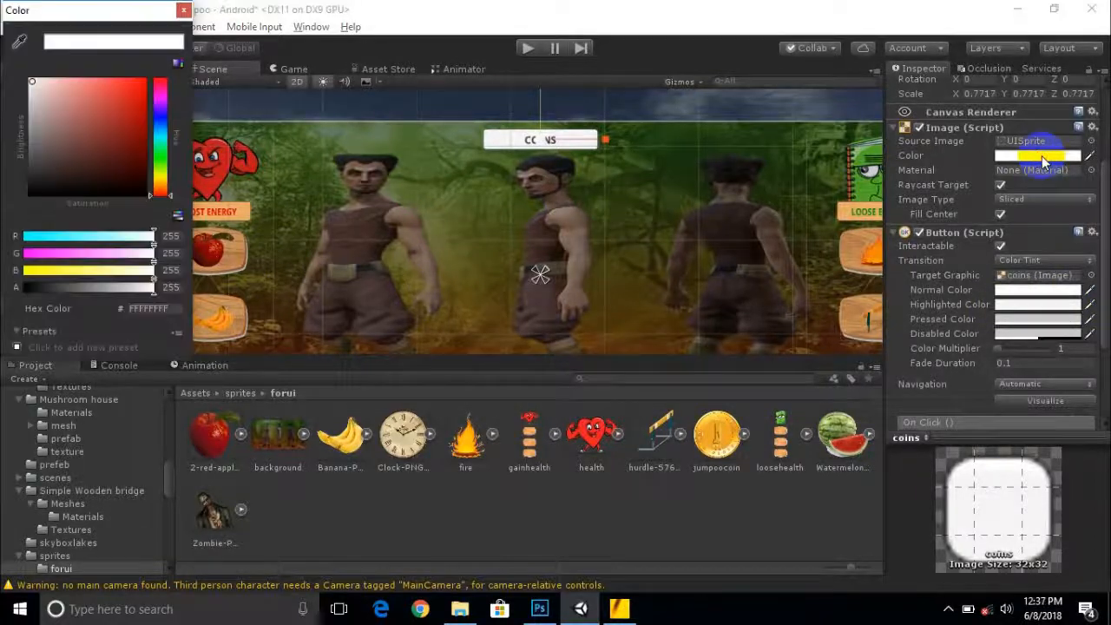
pyautogui.click(183, 10)
pyautogui.click(1022, 290)
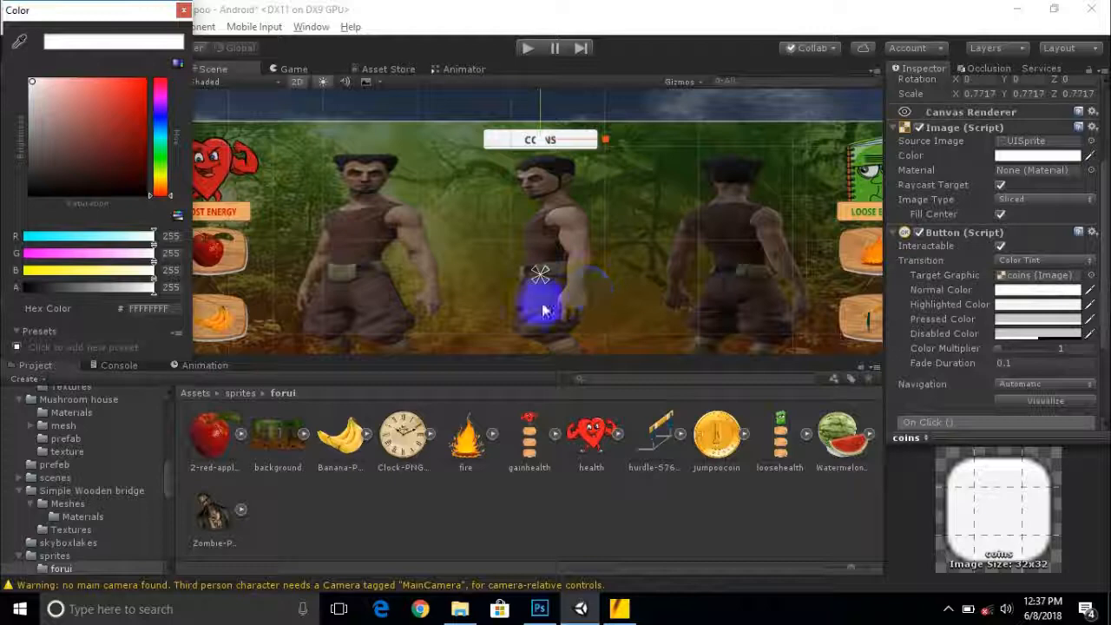
pyautogui.write('F5B36CFF')
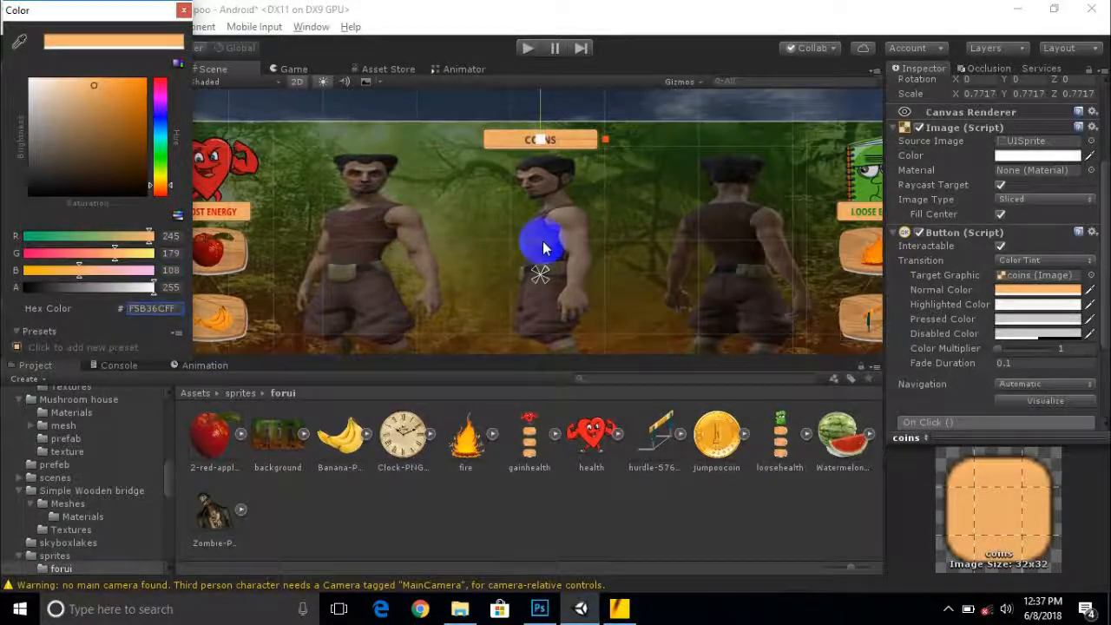
pyautogui.scroll(1, 533, 132)
pyautogui.click(184, 11)
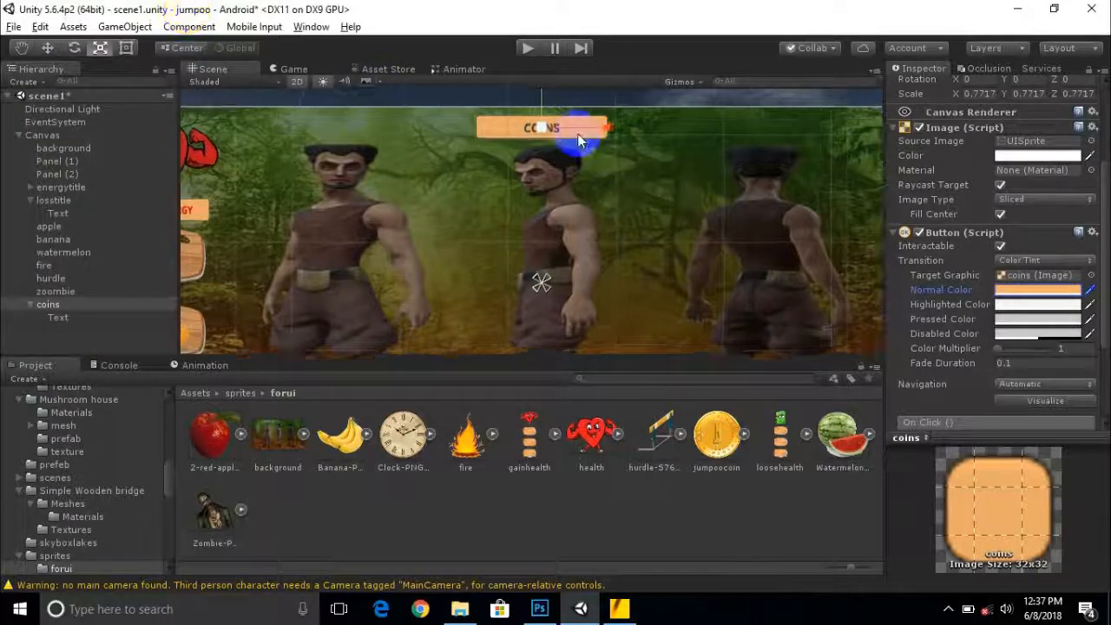
# Move the coins button slightly right and shift its COINS text to the button's right end
pyautogui.scroll(4, 541, 286)
pyautogui.click(47, 48)
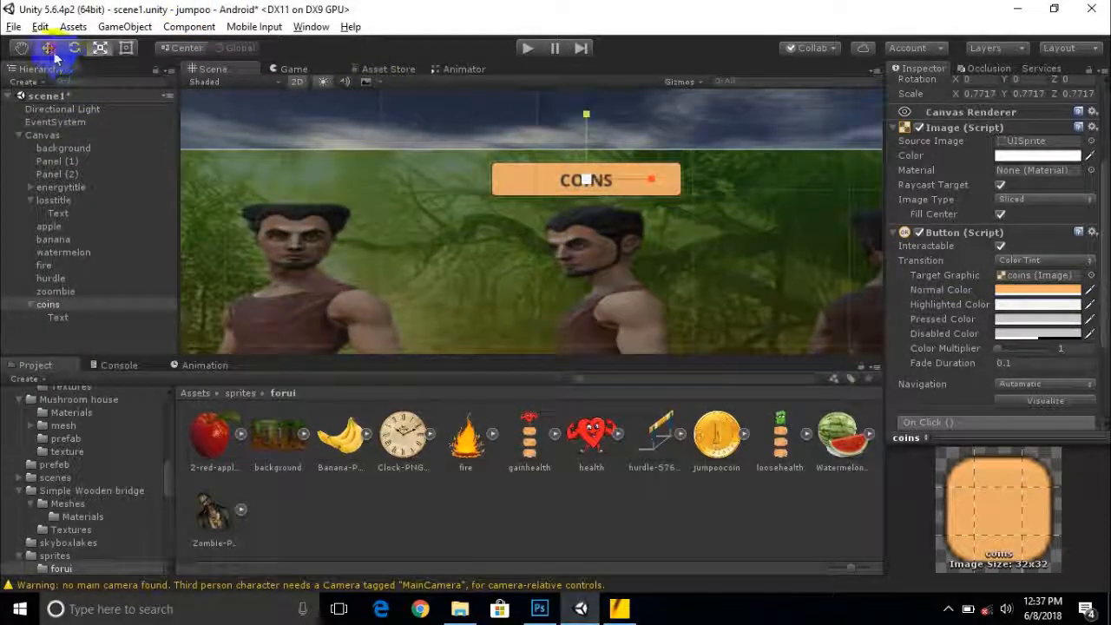
pyautogui.moveTo(649, 185); pyautogui.dragTo(657, 185)
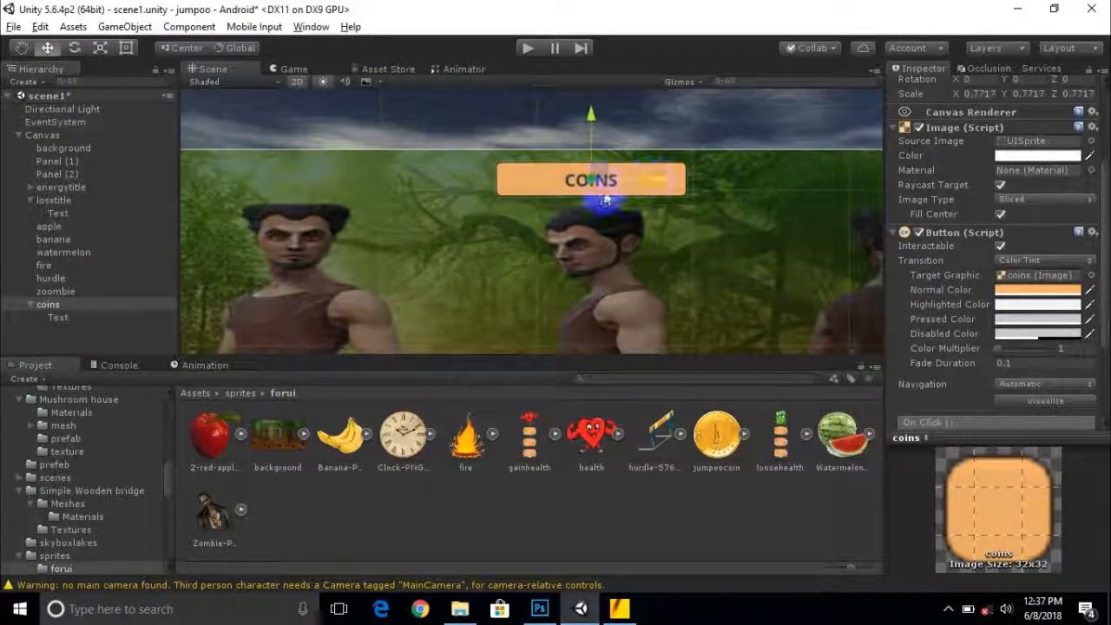
pyautogui.click(59, 317)
pyautogui.moveTo(655, 180); pyautogui.dragTo(709, 181)
# Narrow the coins button horizontally to an X scale of about 0.41
pyautogui.click(529, 195)
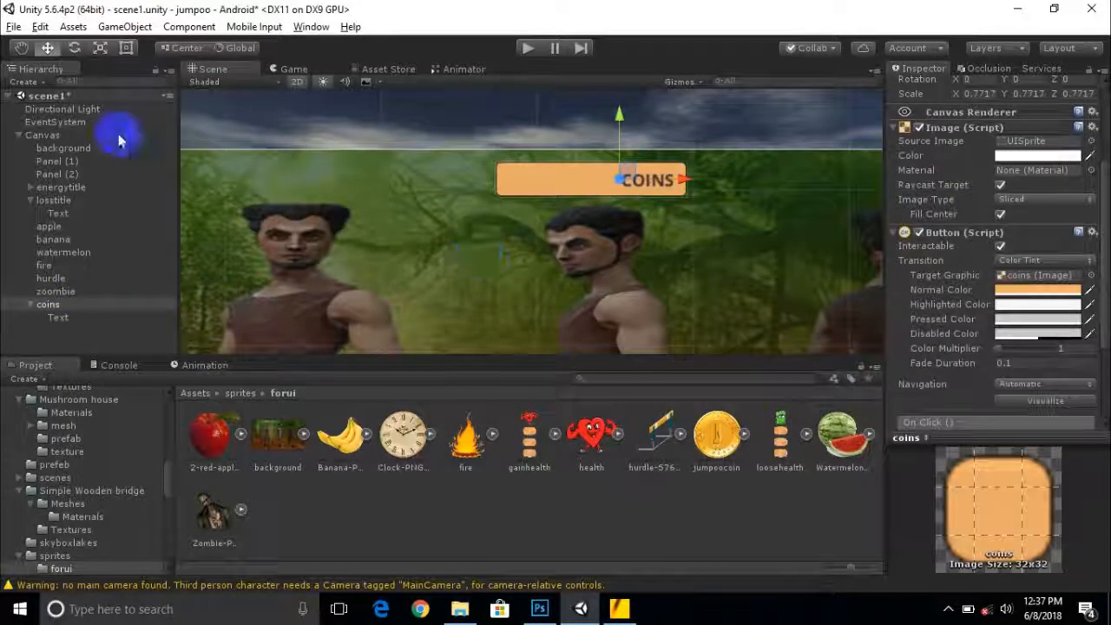
pyautogui.click(100, 49)
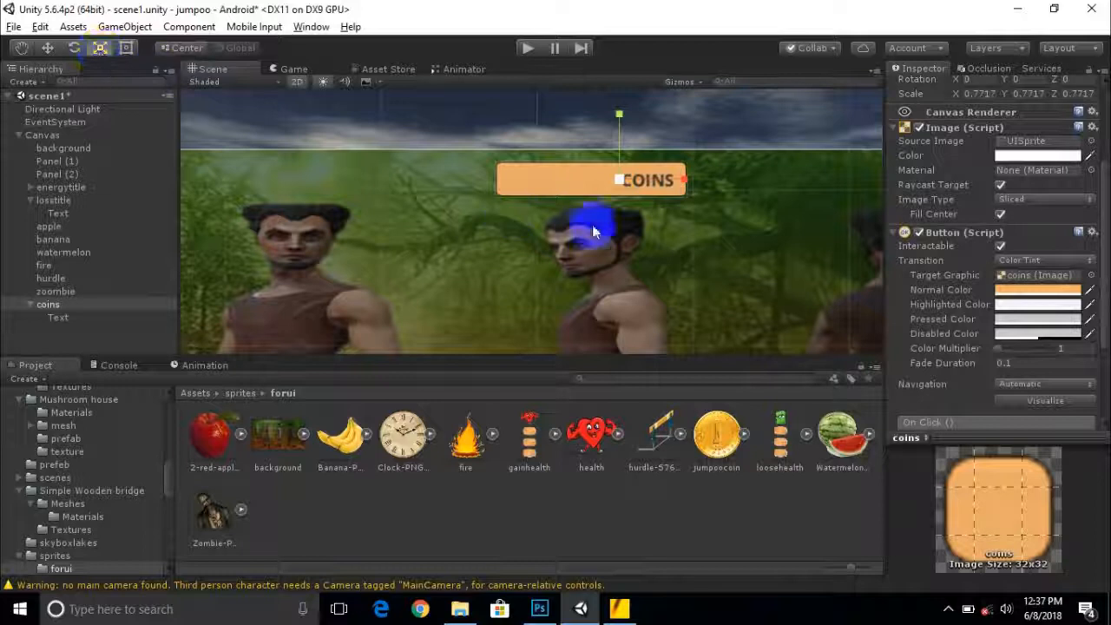
pyautogui.moveTo(678, 183); pyautogui.dragTo(653, 185)
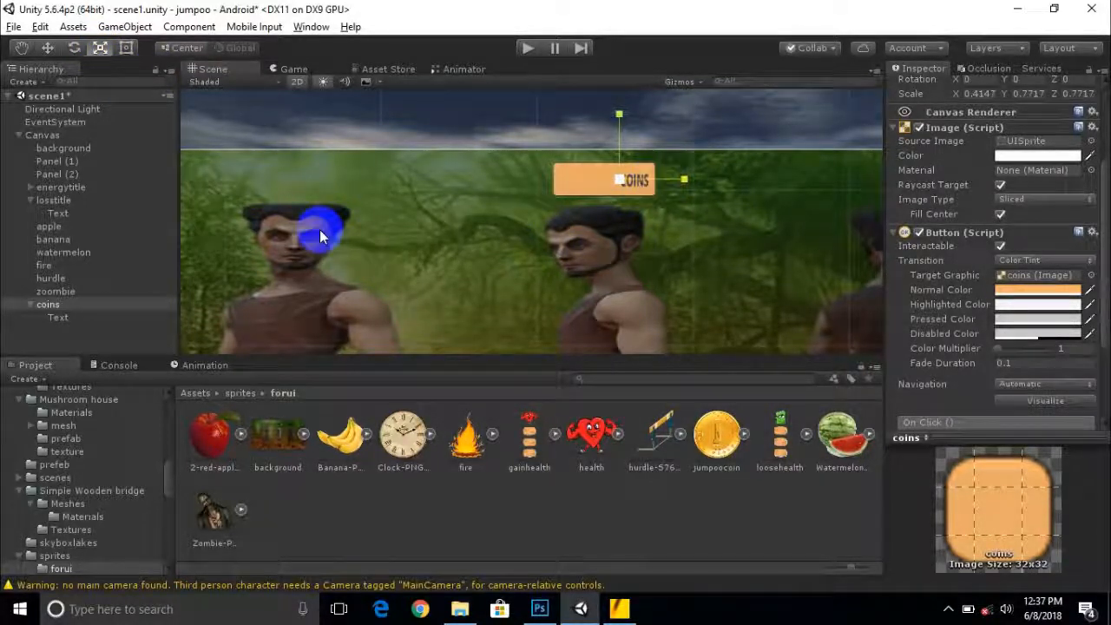
# Widen the COINS text to an X scale of about 1.95 and recentre it on its button
pyautogui.click(57, 317)
pyautogui.moveTo(704, 181); pyautogui.dragTo(673, 184)
pyautogui.click(52, 51)
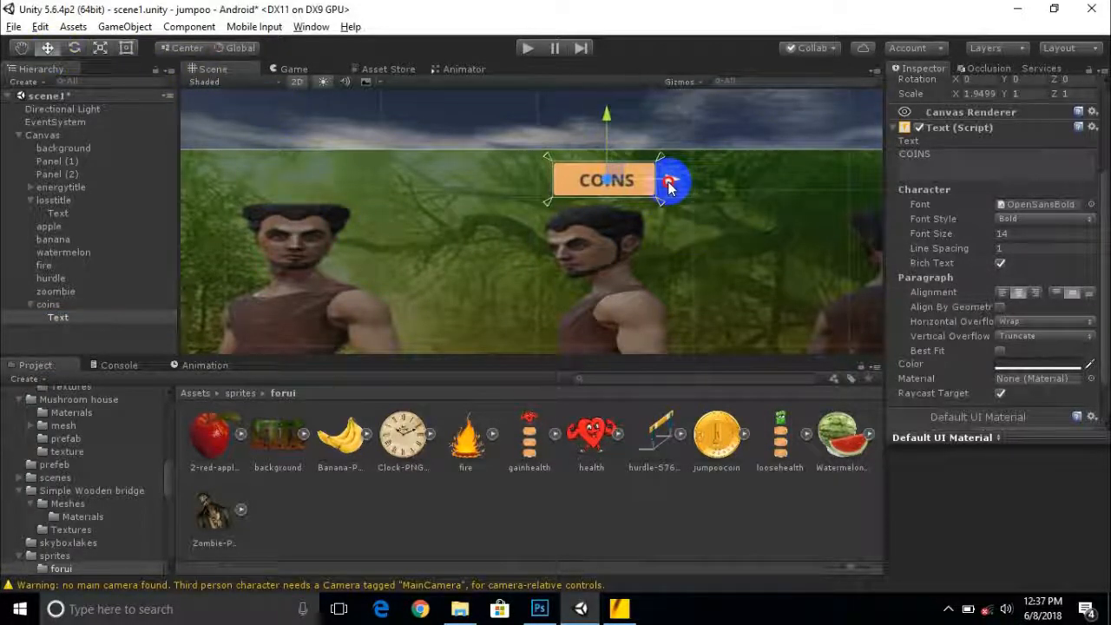
# Nudge the coins button slightly left to Pos X 9.9
pyautogui.click(500, 183)
pyautogui.scroll(2, 588, 256)
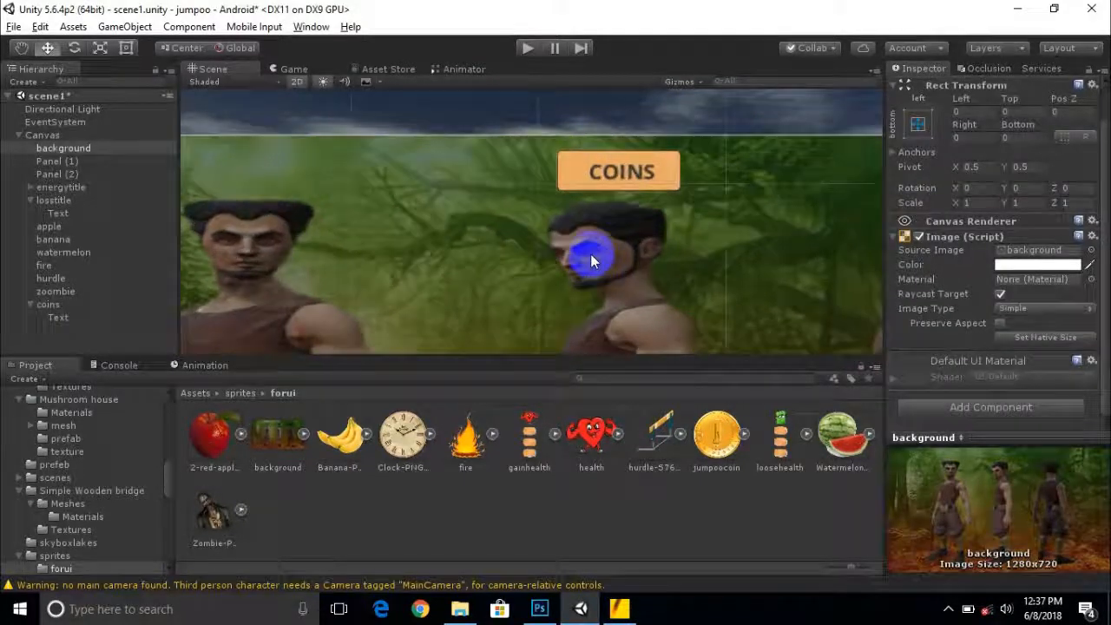
pyautogui.scroll(2, 590, 232)
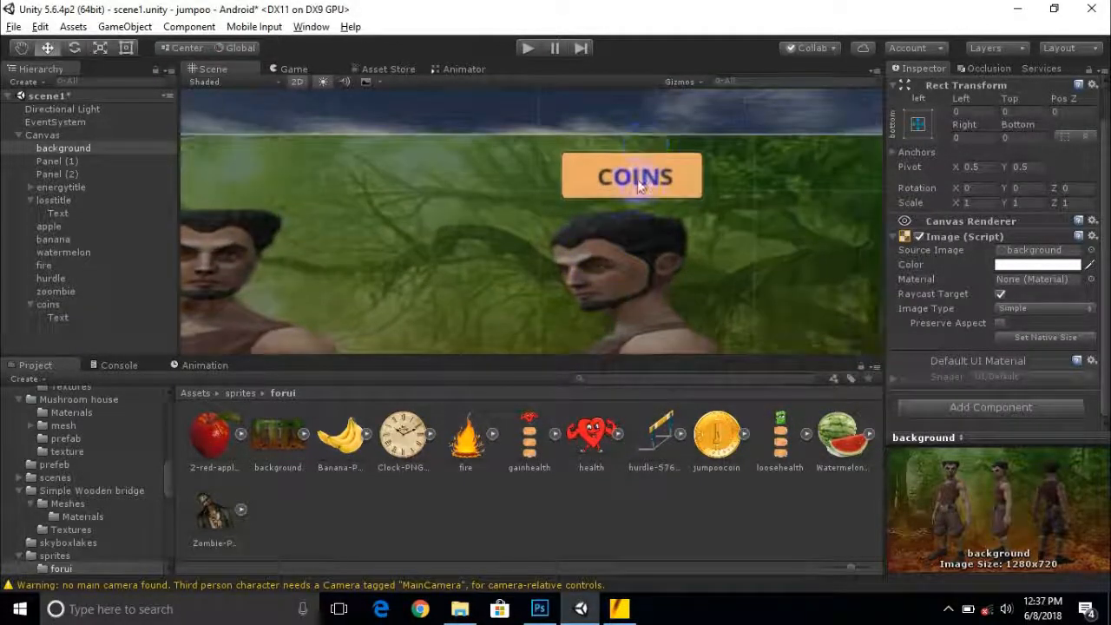
pyautogui.click(683, 198)
pyautogui.moveTo(698, 185); pyautogui.dragTo(696, 185)
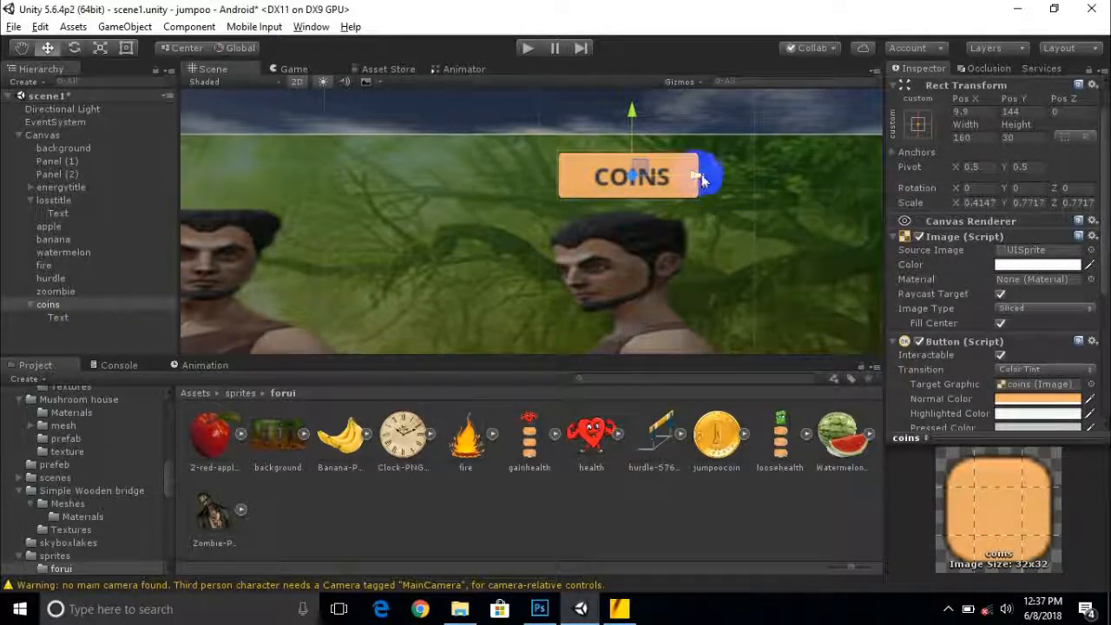
# Duplicate the coins button and move the copy left to Pos X -34.6
pyautogui.hotkey('ctrl', 'd')
pyautogui.moveTo(698, 175); pyautogui.dragTo(603, 177)
pyautogui.click(28, 334)
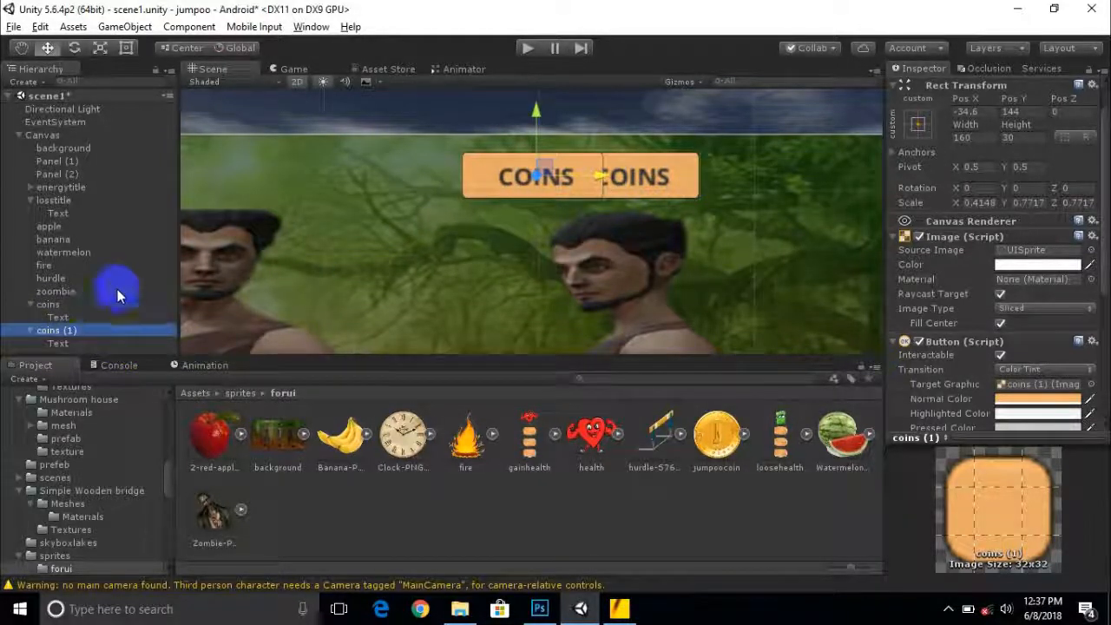
# Delete the duplicated button's Text child and set the button's Source Image to the jumpoocoin sprite
pyautogui.click(58, 345)
pyautogui.press('Delete')
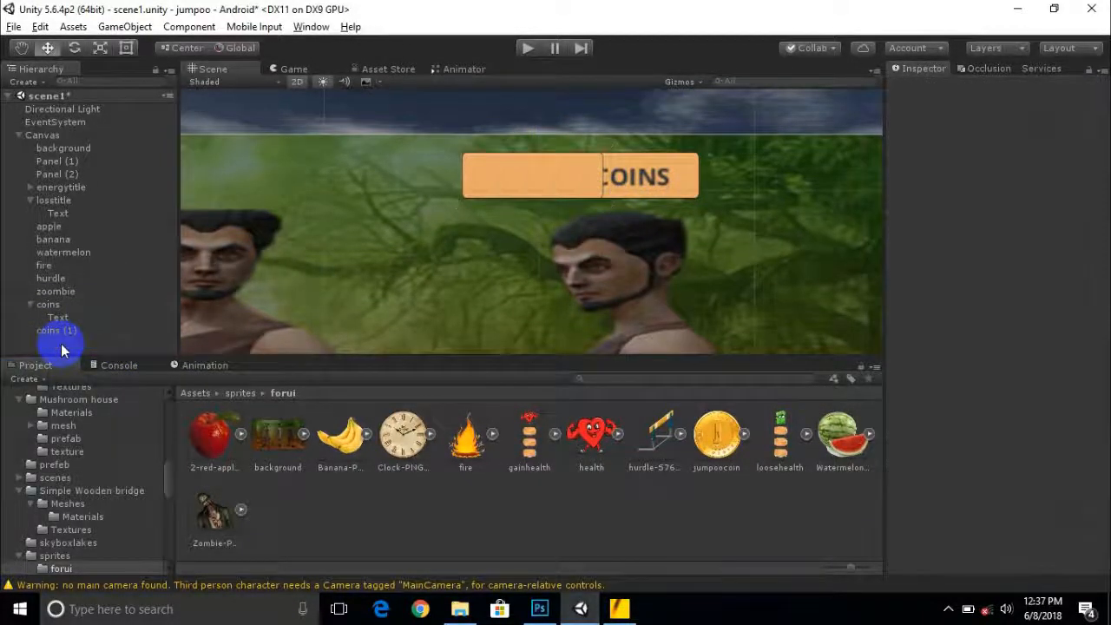
pyautogui.click(68, 332)
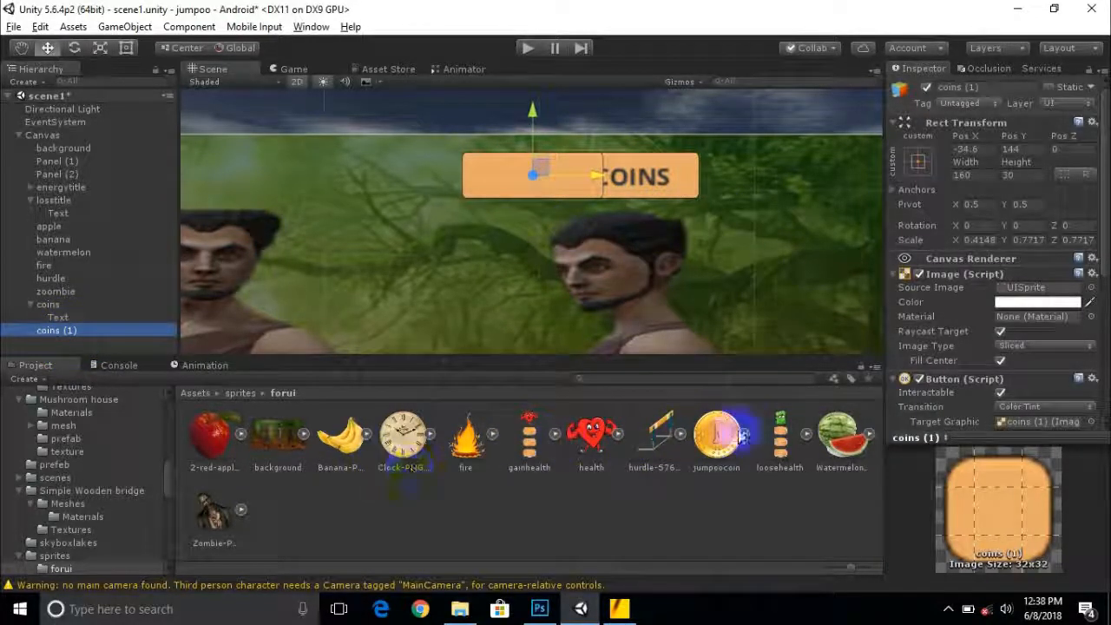
pyautogui.moveTo(732, 443); pyautogui.dragTo(1024, 288)
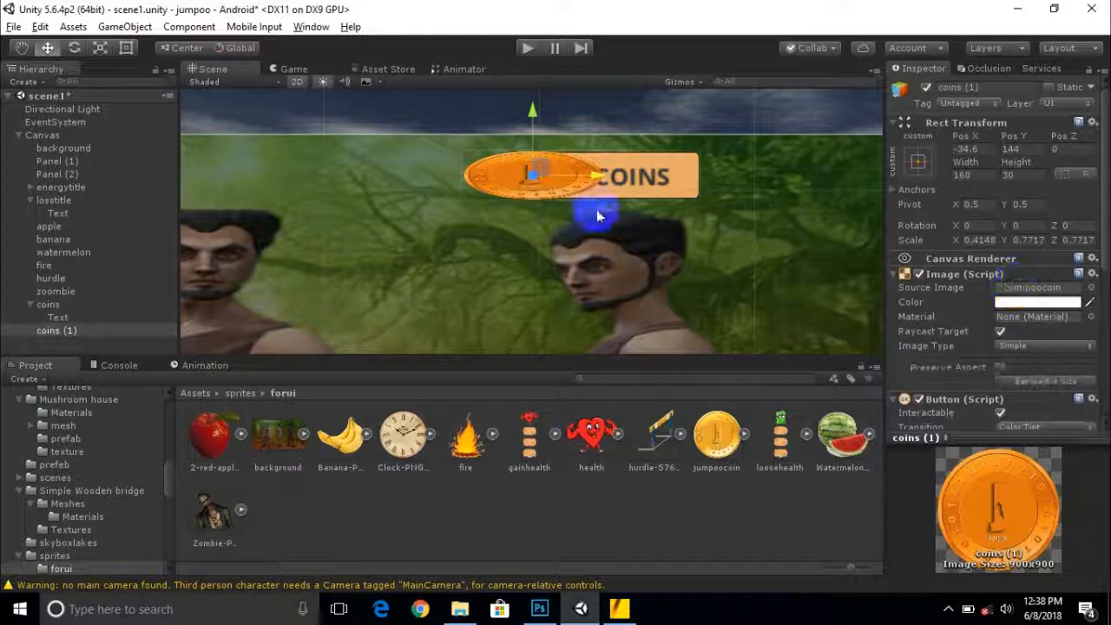
# Scale the coin image to about 0.27 in X and 1.24 in Y so it looks round beside the COINS title
pyautogui.moveTo(582, 183); pyautogui.dragTo(609, 234, button='right')
pyautogui.click(100, 48)
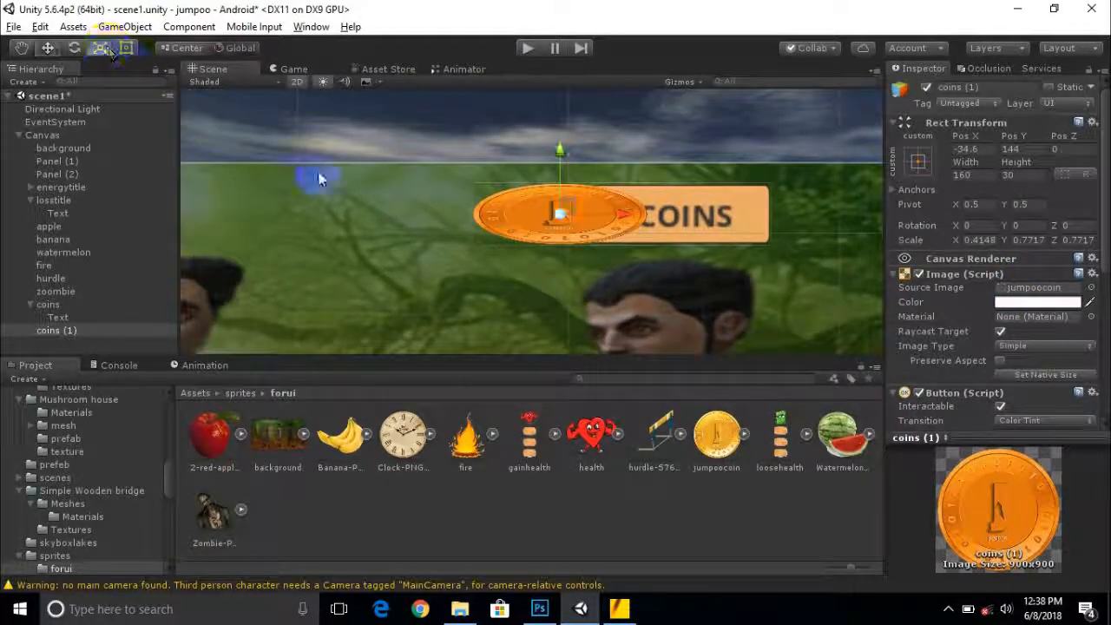
pyautogui.moveTo(560, 148); pyautogui.dragTo(560, 102)
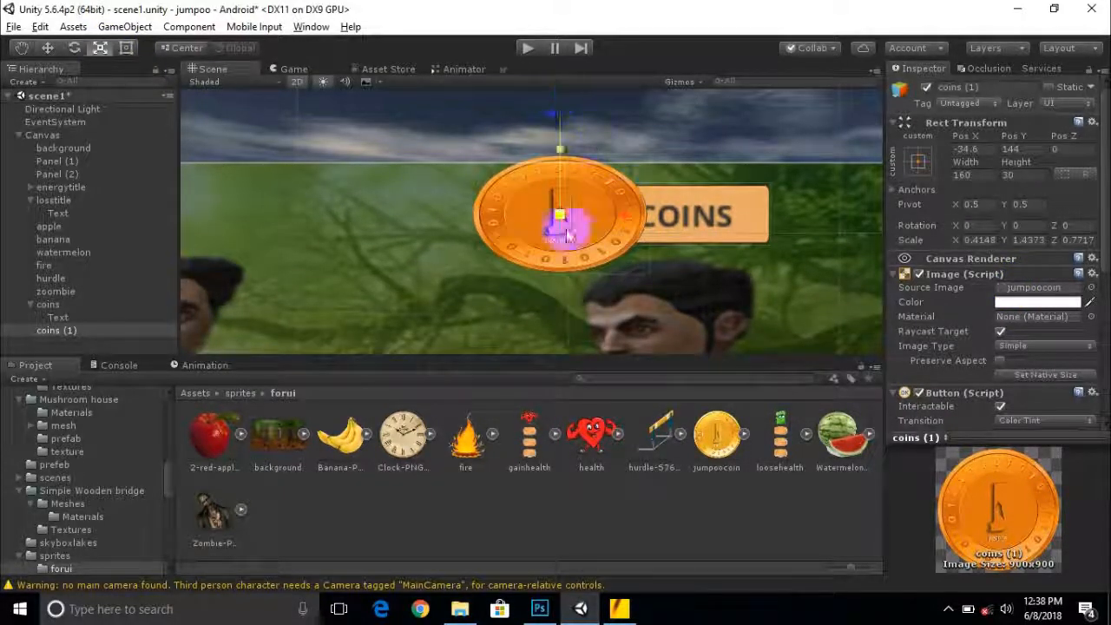
pyautogui.moveTo(561, 218); pyautogui.dragTo(571, 222)
pyautogui.moveTo(560, 150); pyautogui.dragTo(560, 139)
pyautogui.moveTo(561, 211); pyautogui.dragTo(580, 226)
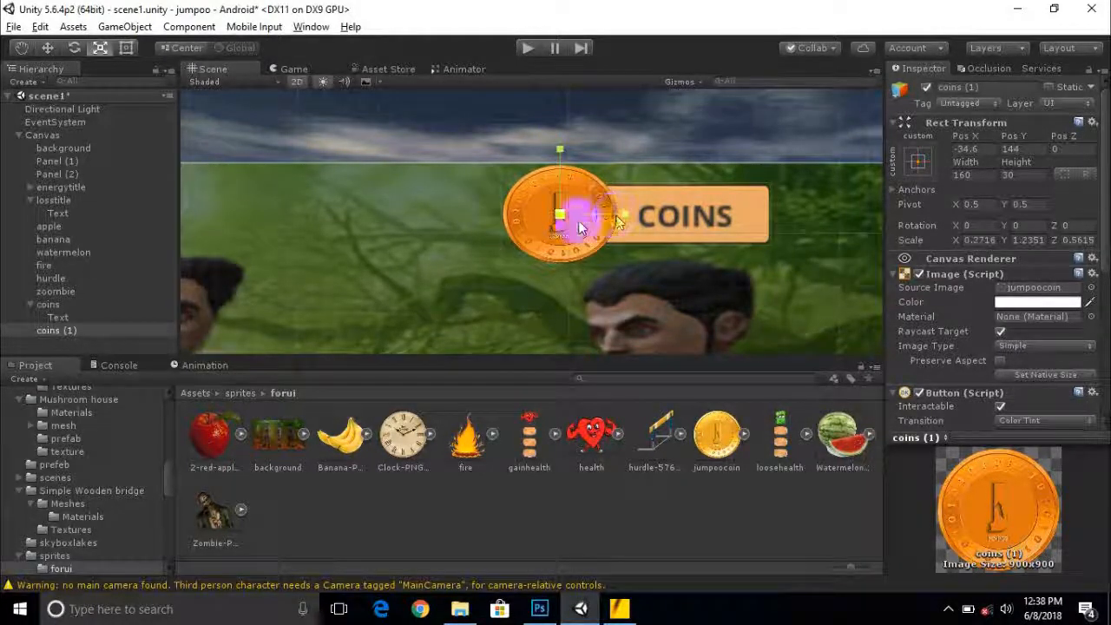
# Move the coin image and the coins button together to the left along the canvas's upper edge and check their placement
pyautogui.click(50, 52)
pyautogui.scroll(-4, 451, 233)
pyautogui.moveTo(599, 243); pyautogui.dragTo(541, 242, button='middle')
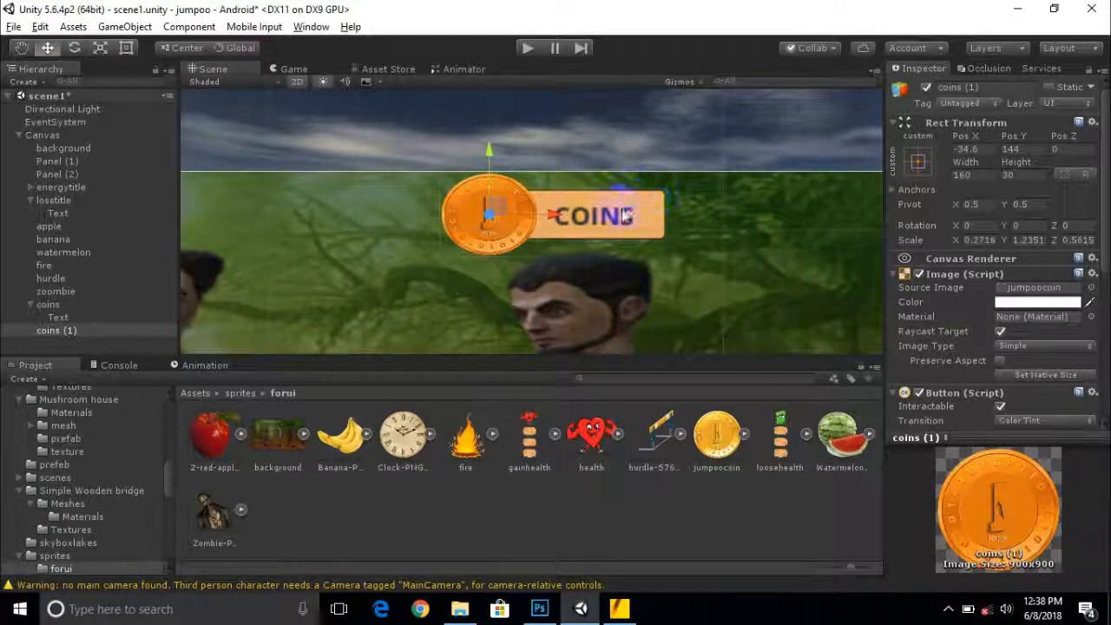
pyautogui.keyDown('shift'); pyautogui.click(644, 208); pyautogui.keyUp('shift')
pyautogui.moveTo(653, 214); pyautogui.dragTo(550, 217)
pyautogui.scroll(-5, 484, 248)
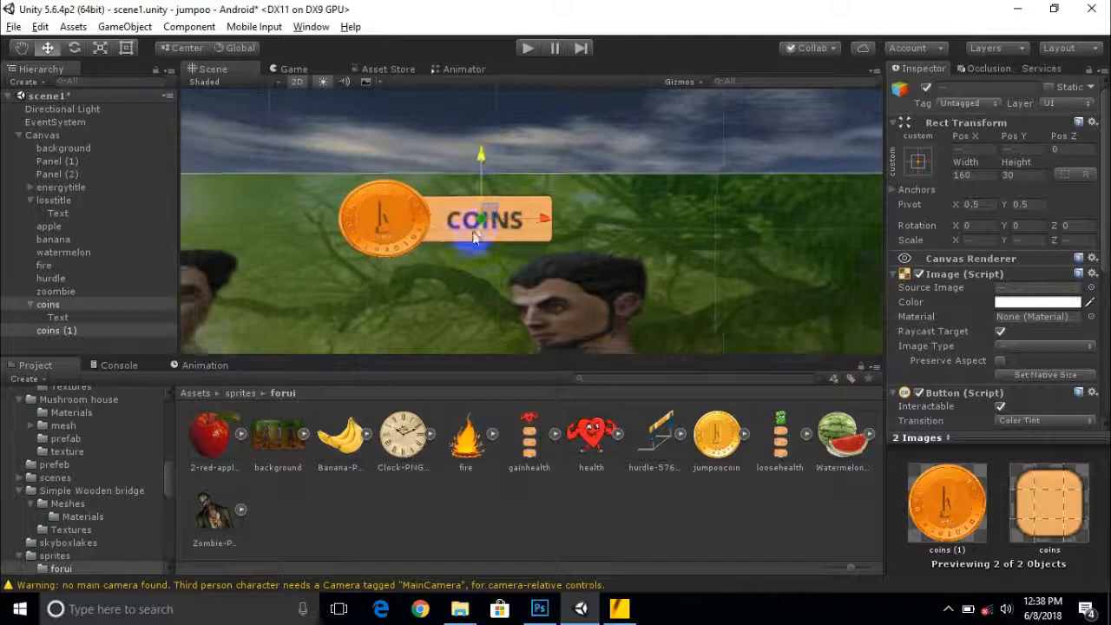
pyautogui.scroll(5, 505, 283)
pyautogui.scroll(-4, 521, 186)
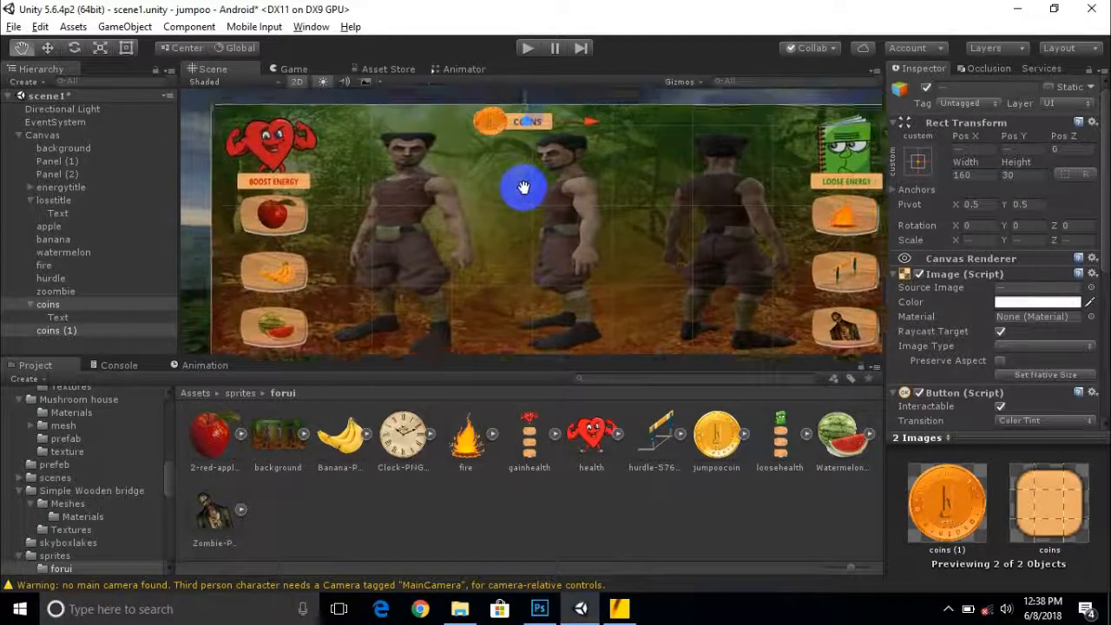
pyautogui.scroll(4, 500, 224)
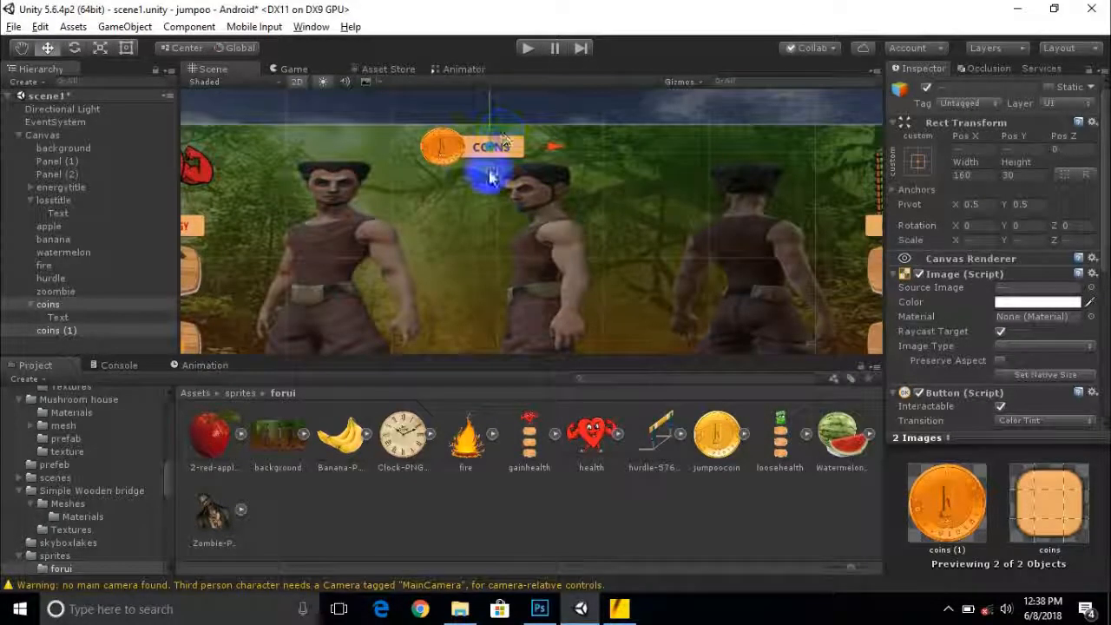
pyautogui.scroll(-2, 439, 177)
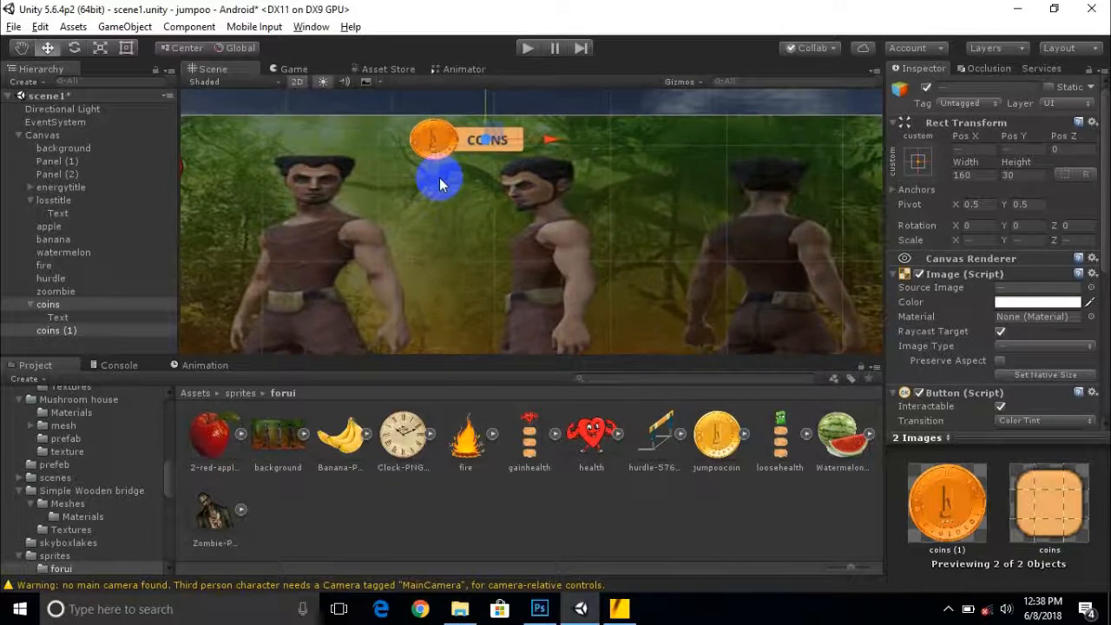
pyautogui.moveTo(744, 263); pyautogui.dragTo(746, 227, button='middle')
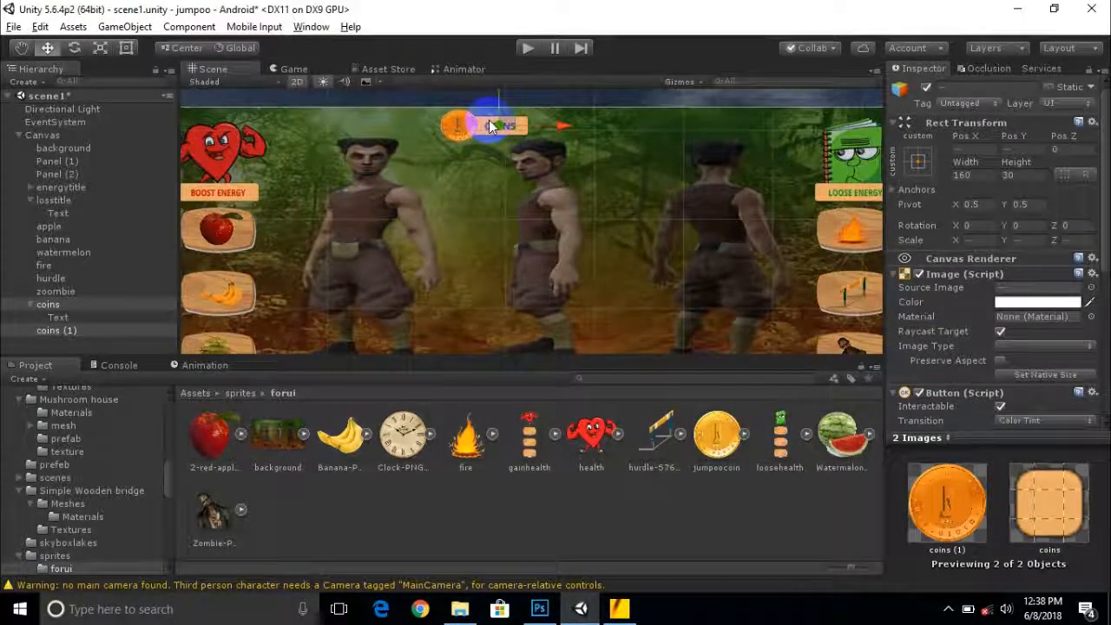
# Copy the hex code of the BOOST ENERGY text's color from the energytitle button
pyautogui.click(225, 192)
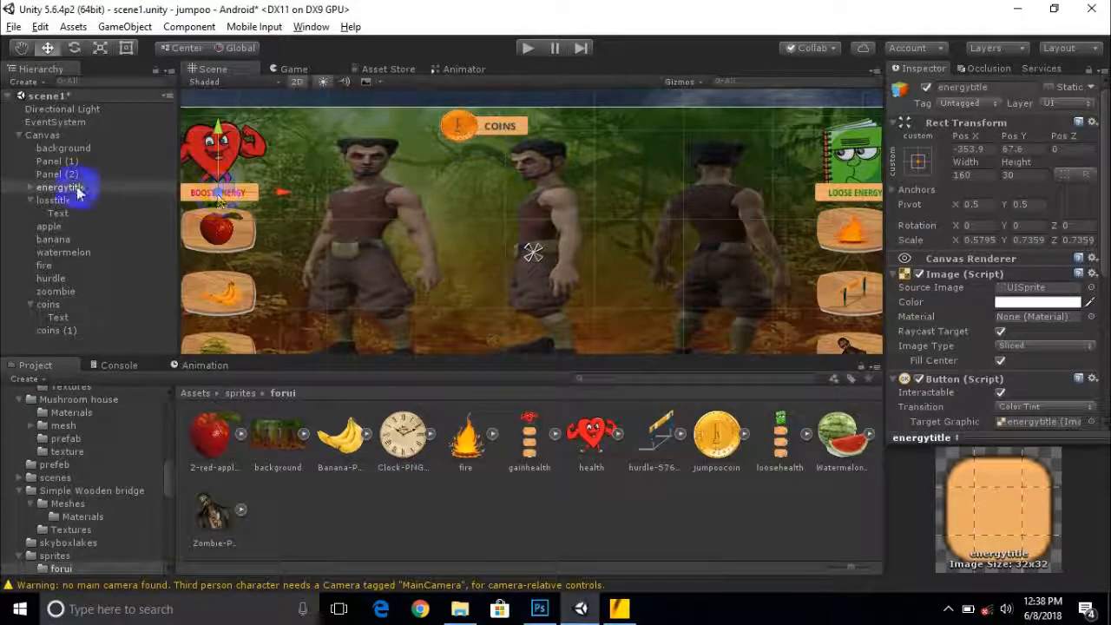
pyautogui.click(31, 187)
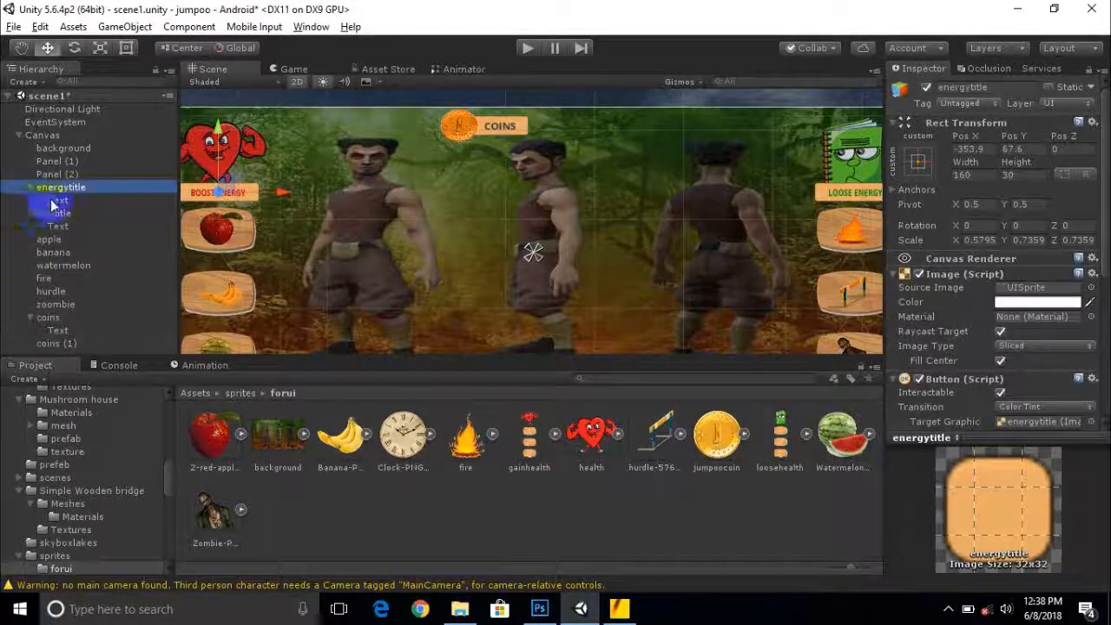
pyautogui.click(53, 200)
pyautogui.scroll(-5, 998, 348)
pyautogui.click(1020, 309)
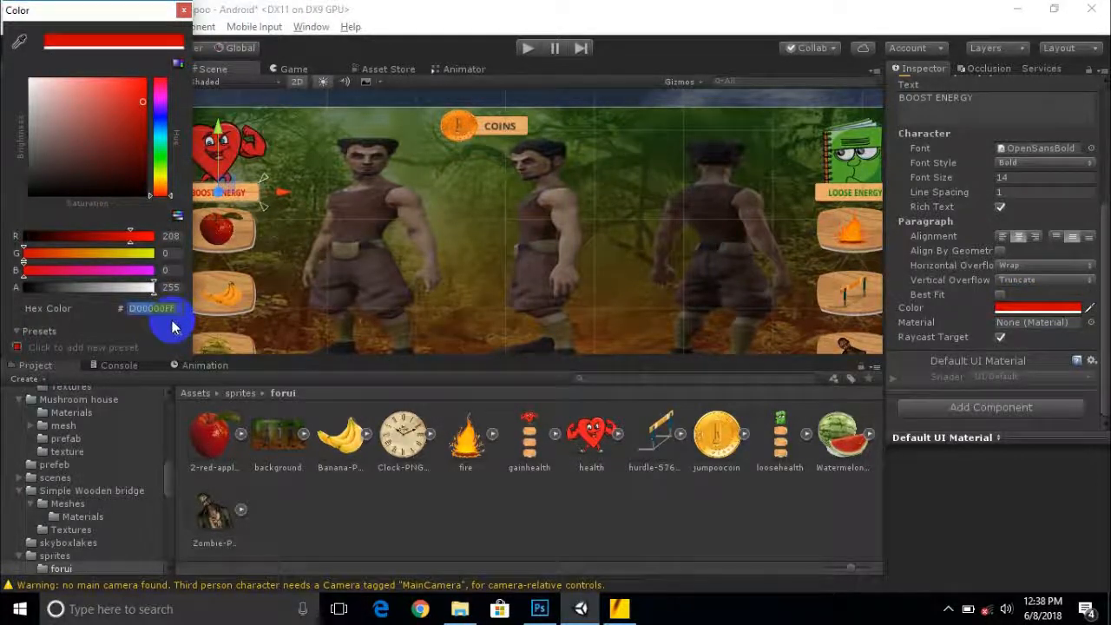
pyautogui.click(183, 9)
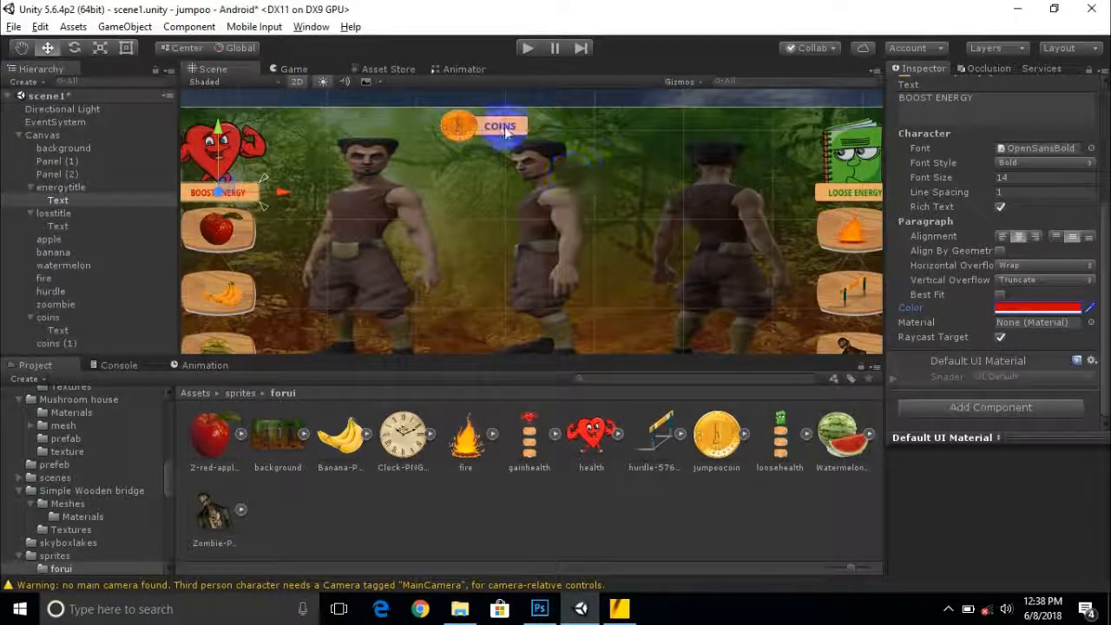
# Set the COINS text color to hex D00000FF
pyautogui.click(508, 132)
pyautogui.click(57, 330)
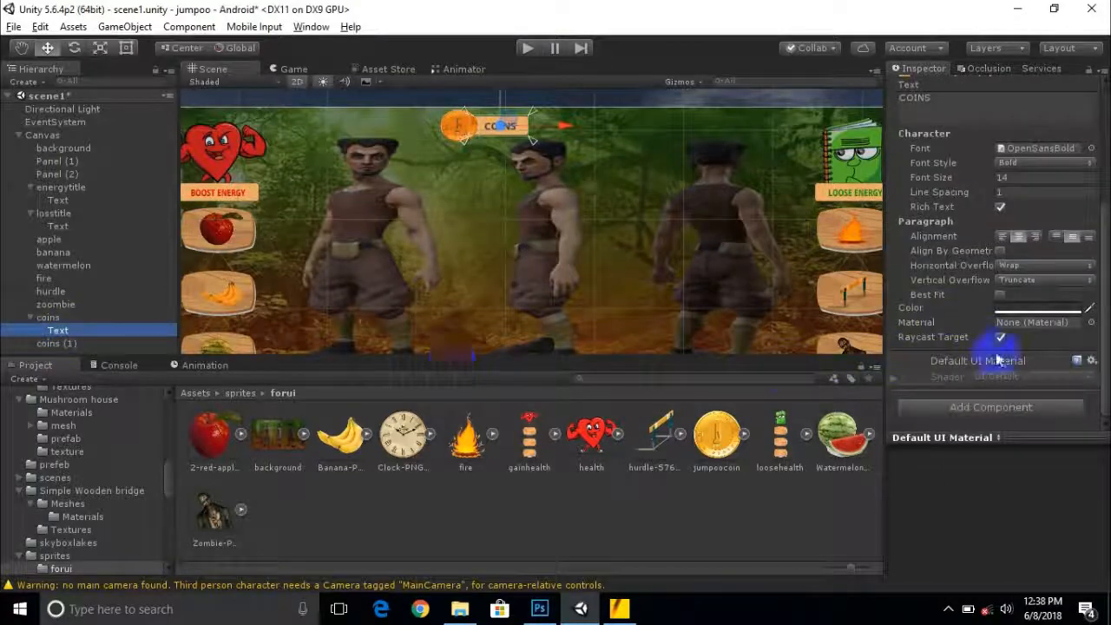
pyautogui.click(1012, 307)
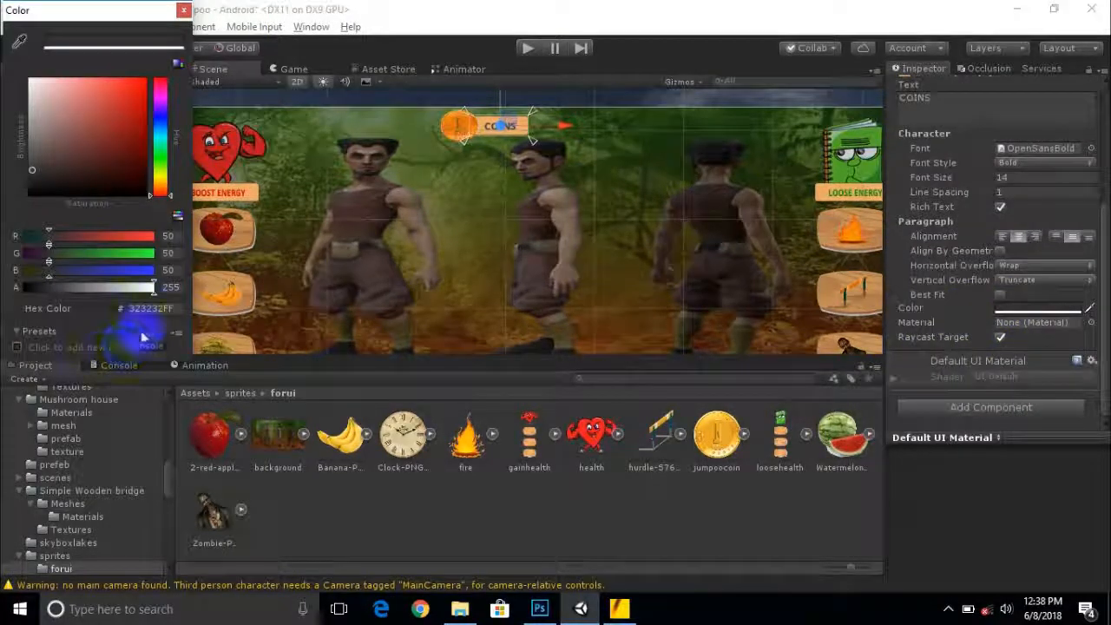
pyautogui.write('D00000FF')
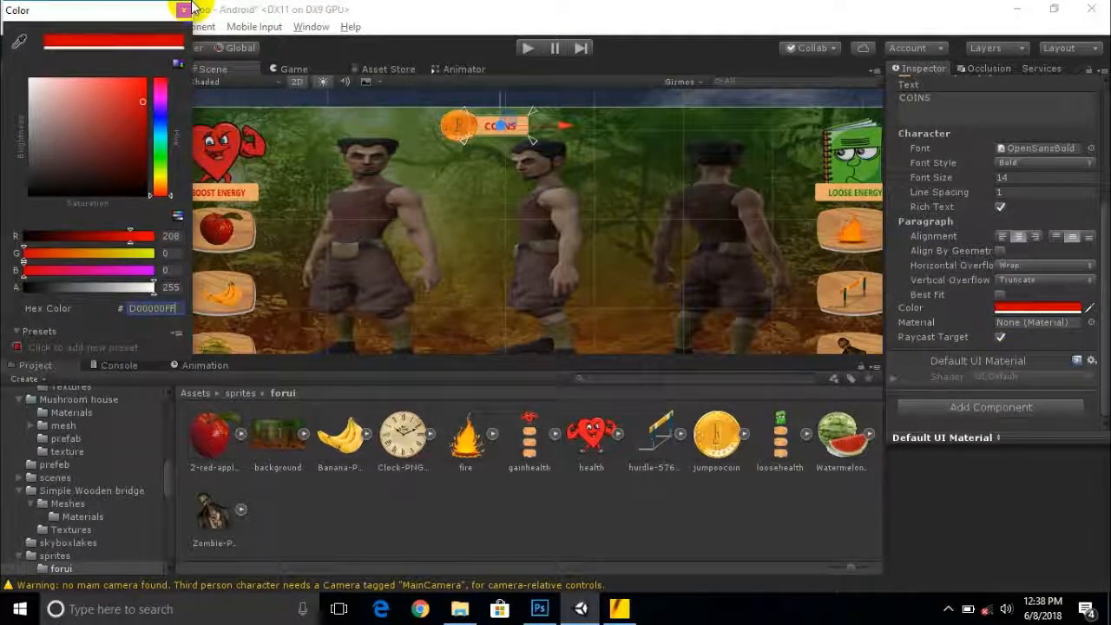
pyautogui.click(185, 12)
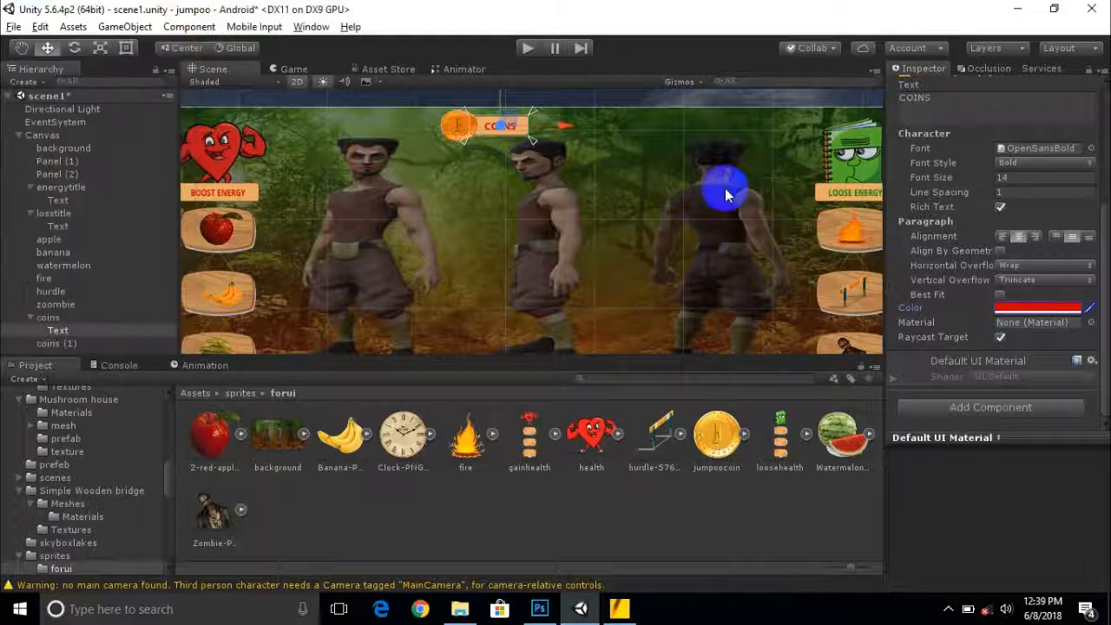
# Set the LOOSE ENERGY text color to hex D00000FF
pyautogui.click(842, 192)
pyautogui.moveTo(725, 223); pyautogui.dragTo(568, 218)
pyautogui.click(59, 225)
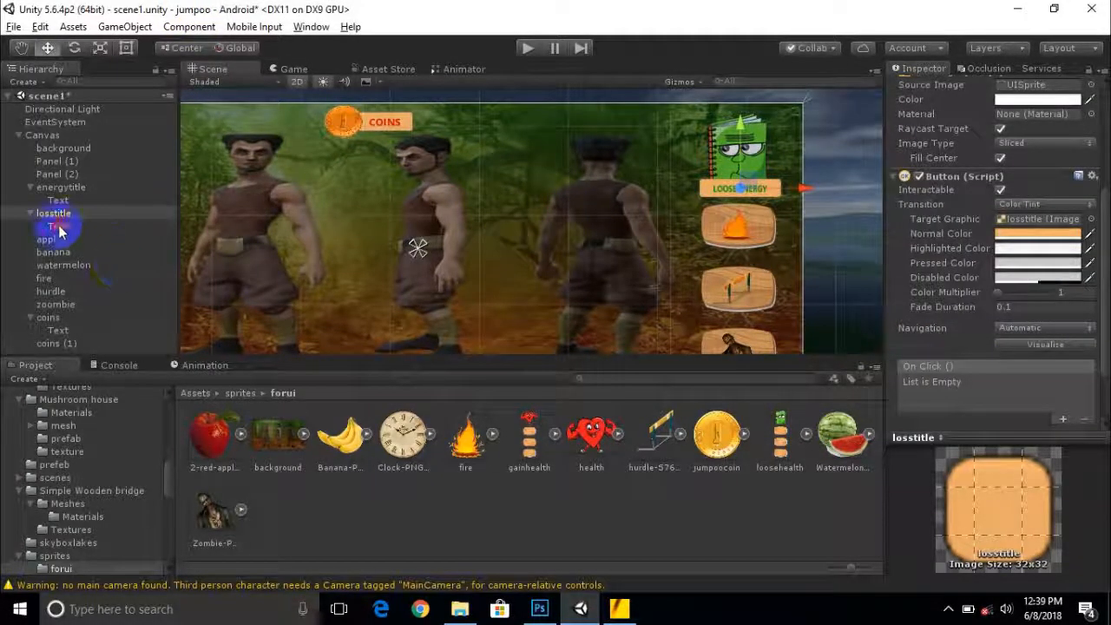
pyautogui.click(1040, 308)
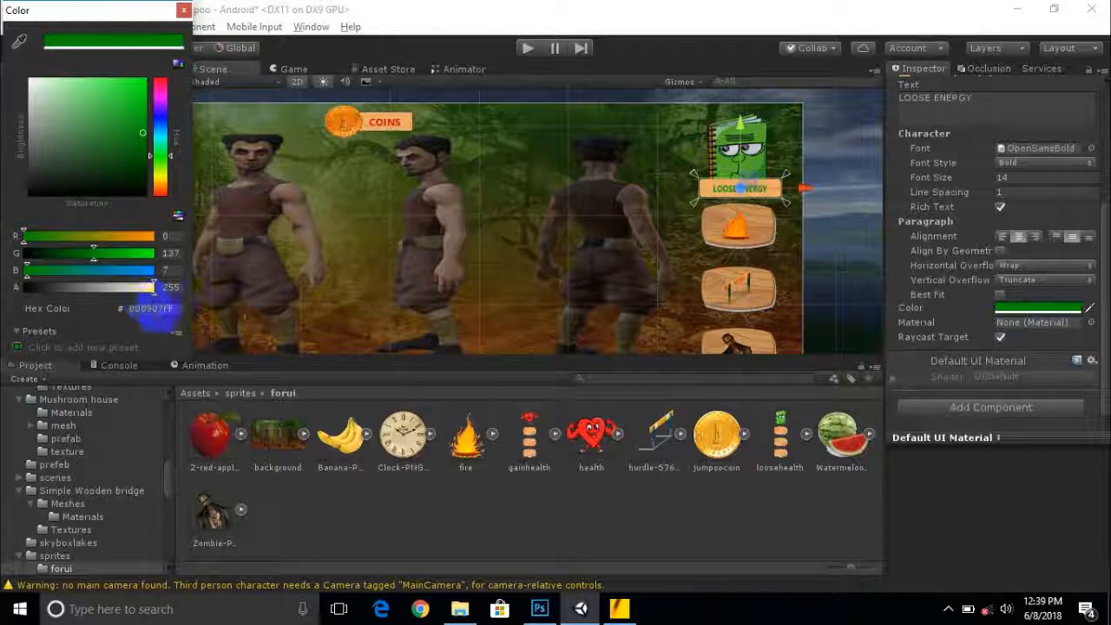
pyautogui.click(155, 308)
pyautogui.write('D00000FF')
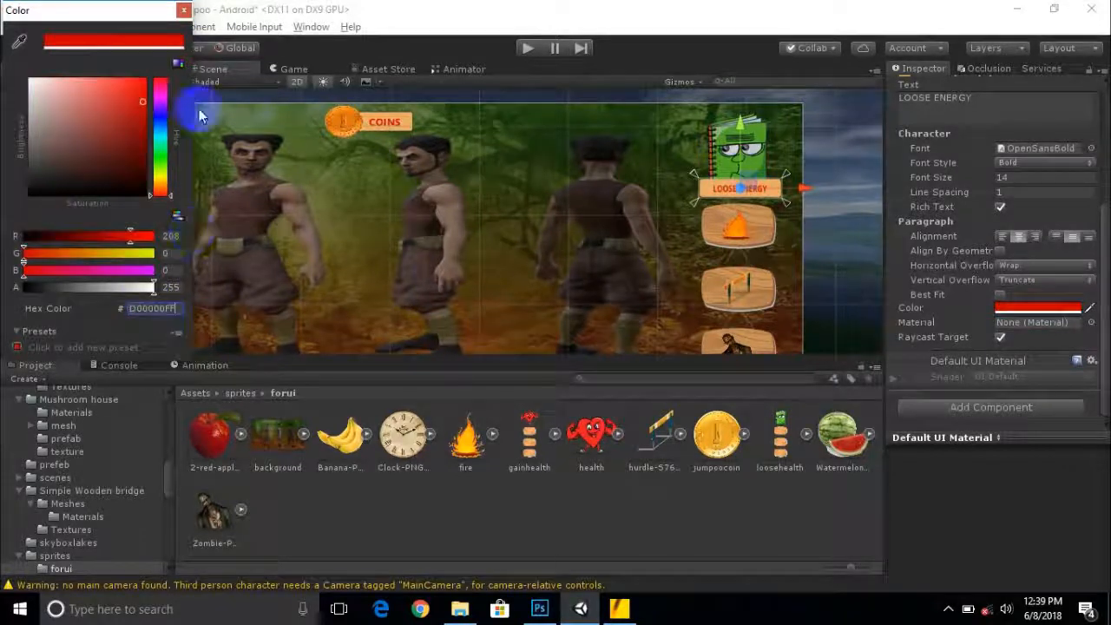
pyautogui.click(185, 10)
# Duplicate the coin image and the COINS button together and place the copies farther right along the canvas's upper edge
pyautogui.scroll(-6, 506, 217)
pyautogui.moveTo(449, 278); pyautogui.dragTo(522, 275, button='middle')
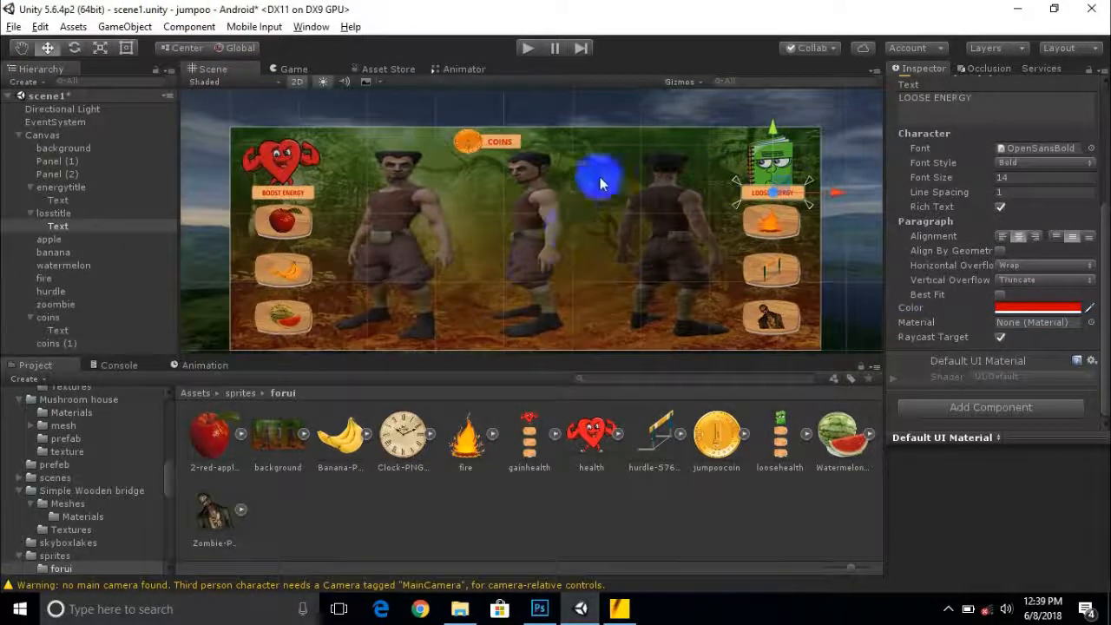
pyautogui.scroll(4, 482, 182)
pyautogui.click(507, 155)
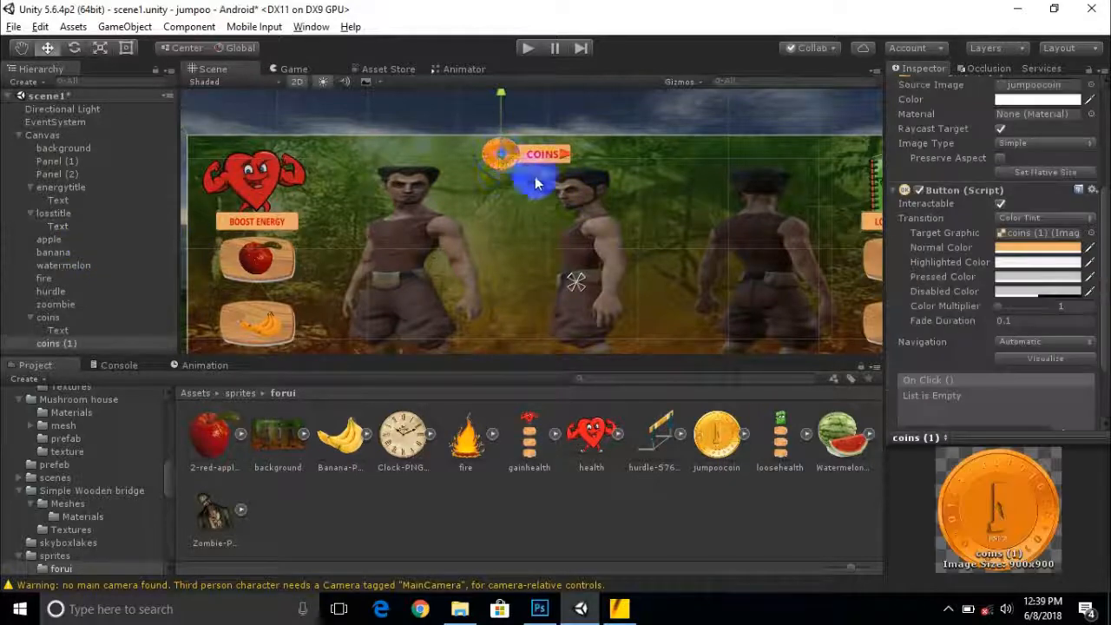
pyautogui.click(52, 319)
pyautogui.hotkey('ctrl', 'd')
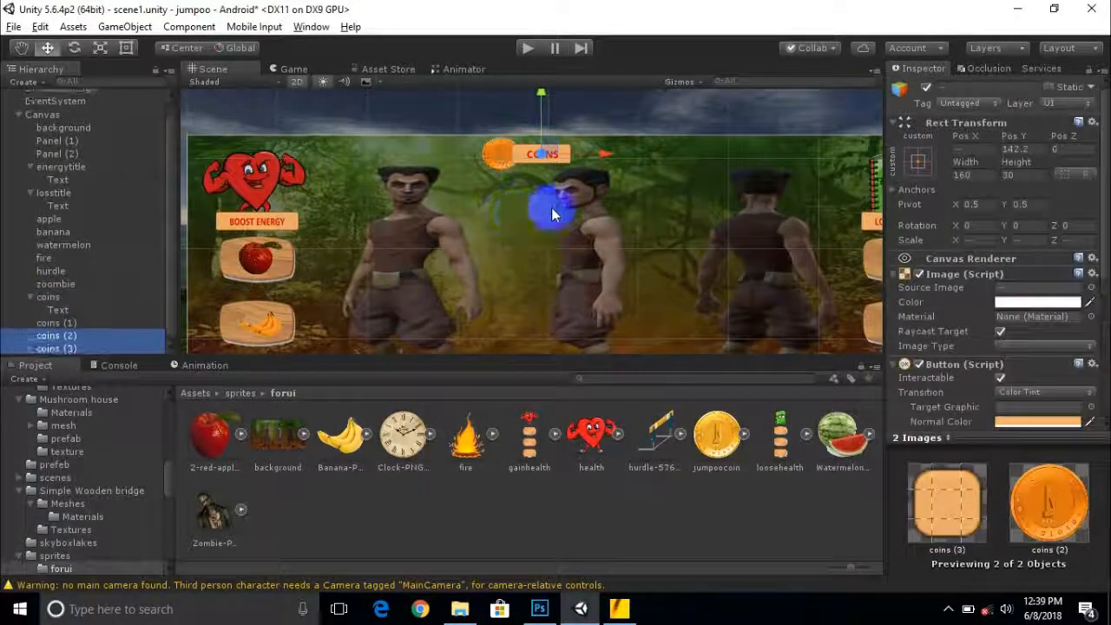
pyautogui.moveTo(606, 153); pyautogui.dragTo(748, 167)
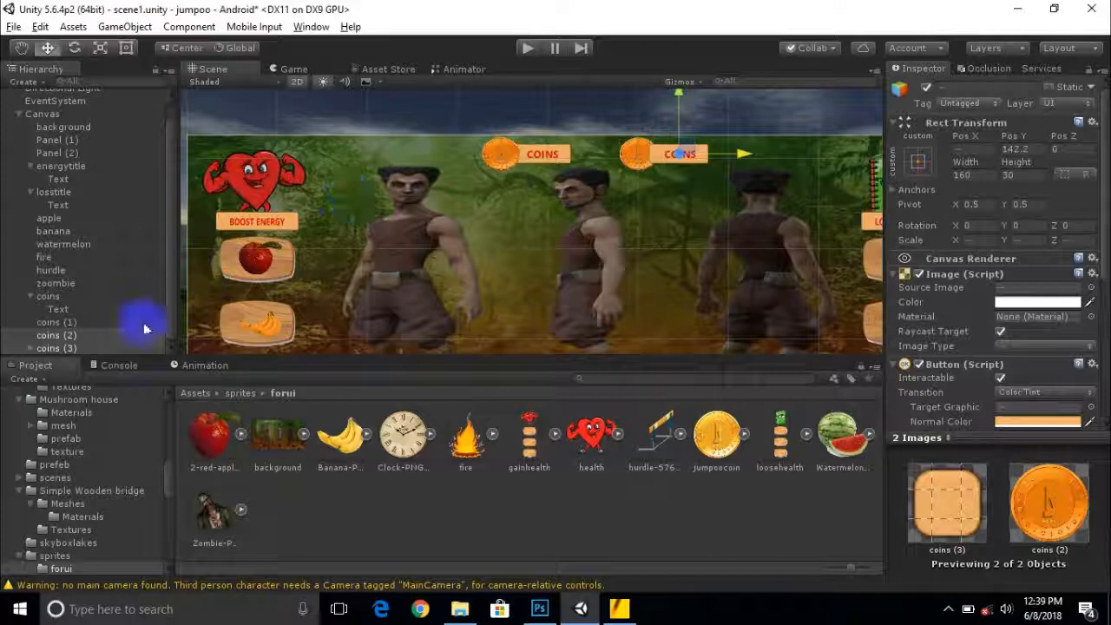
# Rename the duplicated COINS button, coins (3), as TIMEBONUS
pyautogui.click(110, 335)
pyautogui.scroll(3, 691, 165)
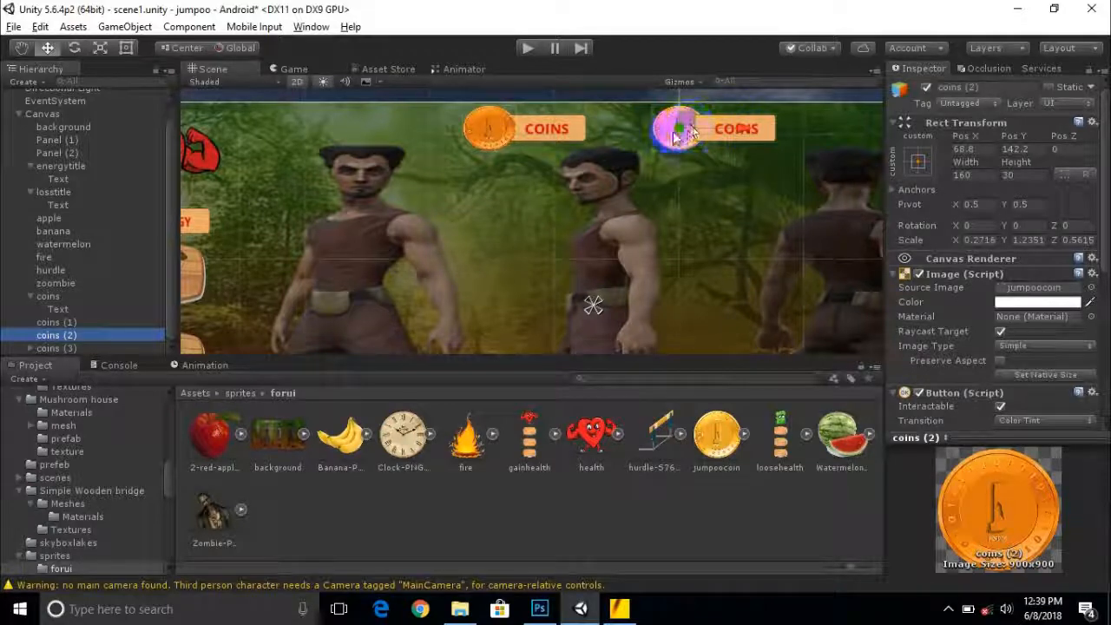
pyautogui.scroll(1, 768, 114)
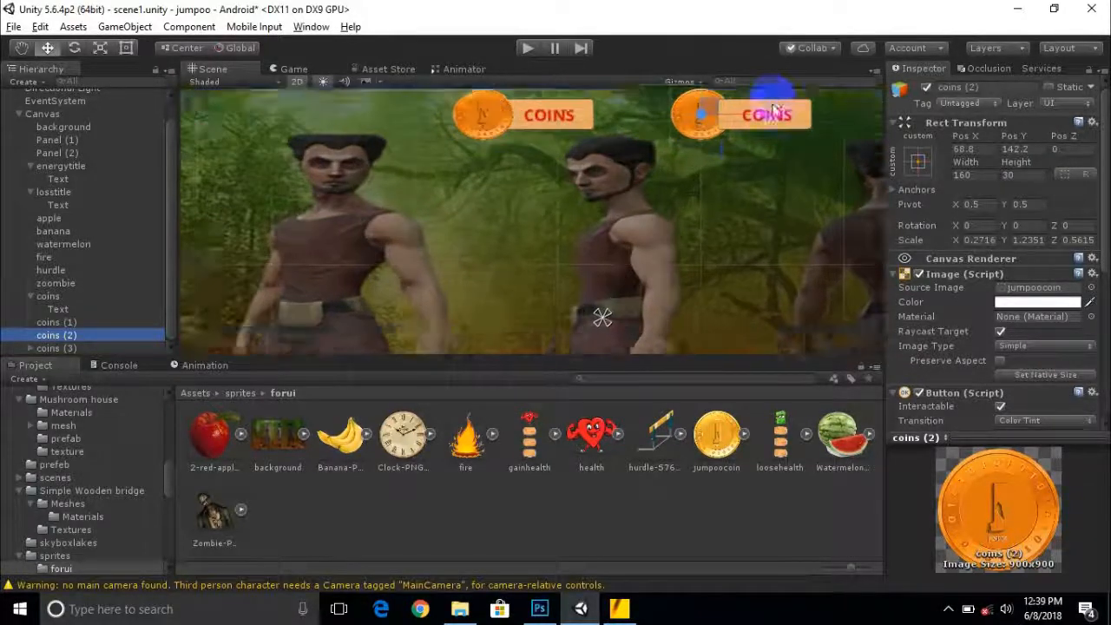
pyautogui.moveTo(773, 109); pyautogui.dragTo(726, 150, button='middle')
pyautogui.scroll(1, 754, 181)
pyautogui.click(752, 158)
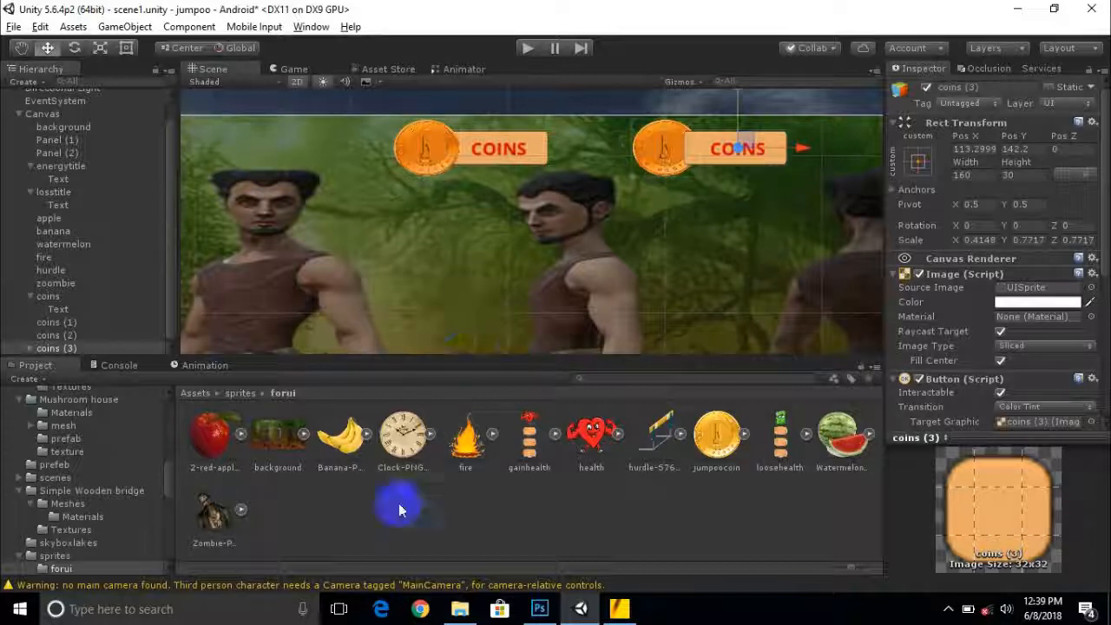
pyautogui.doubleClick(50, 348)
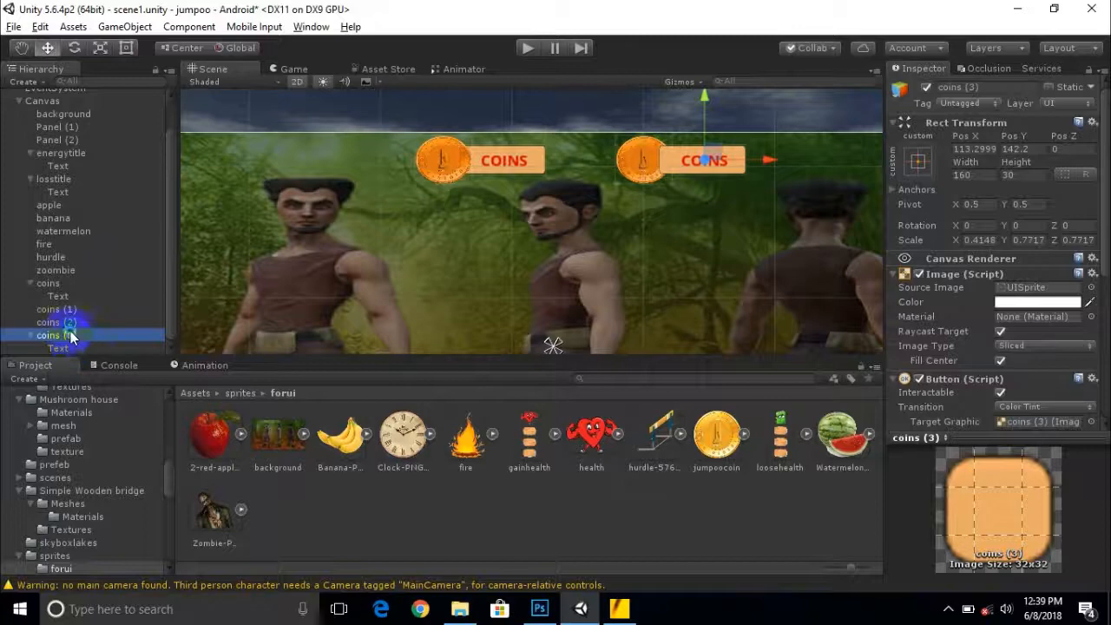
pyautogui.rightClick(71, 335)
pyautogui.click(143, 92)
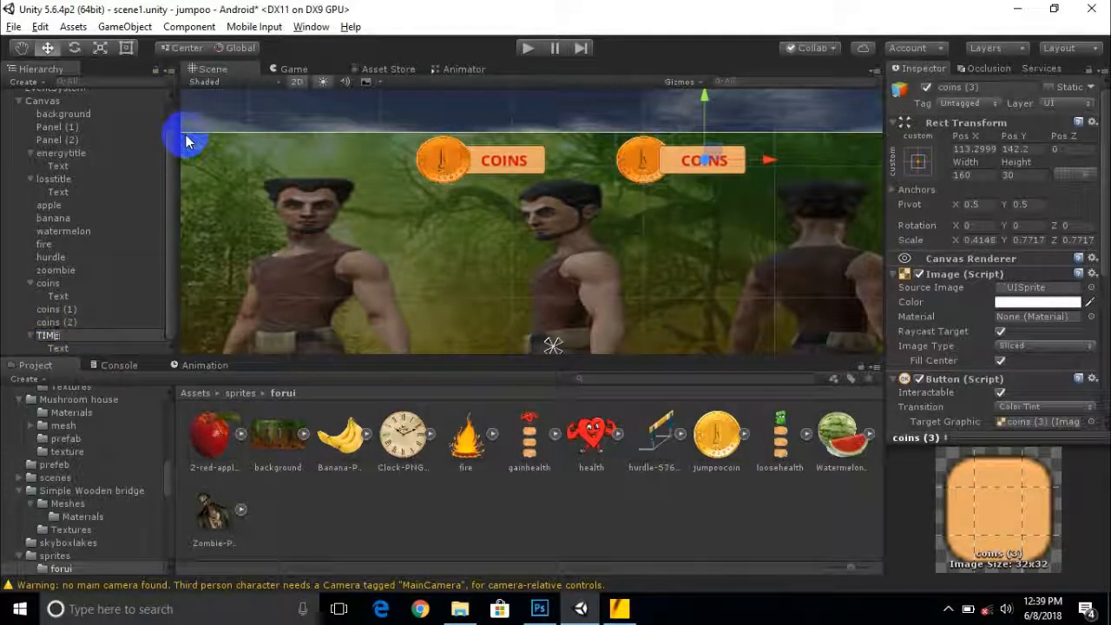
pyautogui.write('TIMEBONUS')
pyautogui.press('Return')
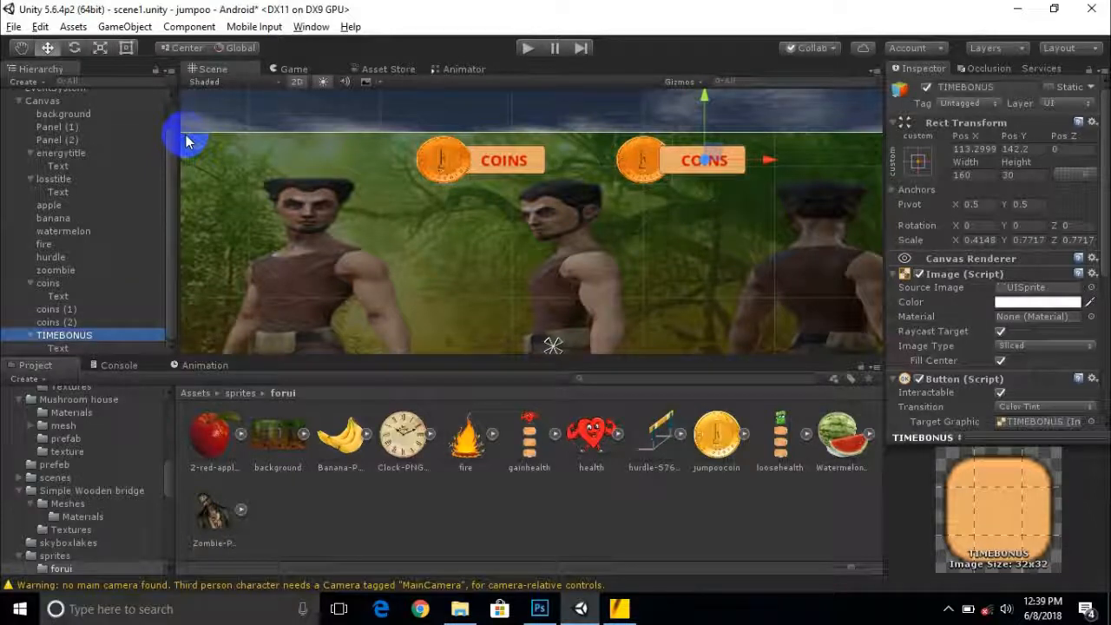
# Change the TIMEBONUS button's text to TIME BONUS and set its font size to 13
pyautogui.click(61, 348)
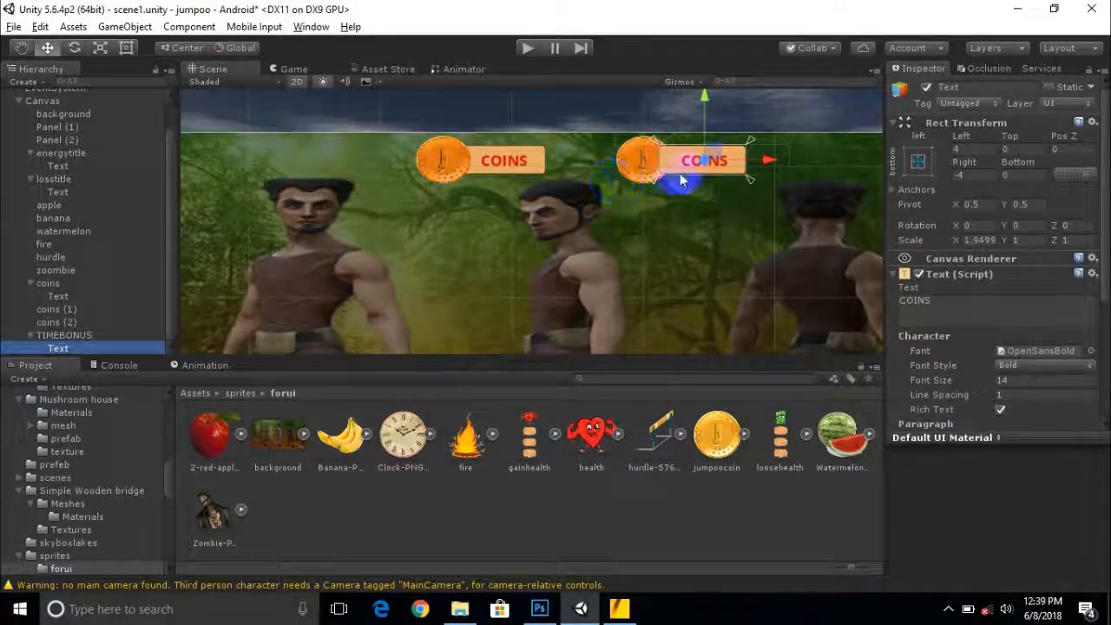
pyautogui.moveTo(934, 315); pyautogui.dragTo(899, 302)
pyautogui.write('TIME BONUS')
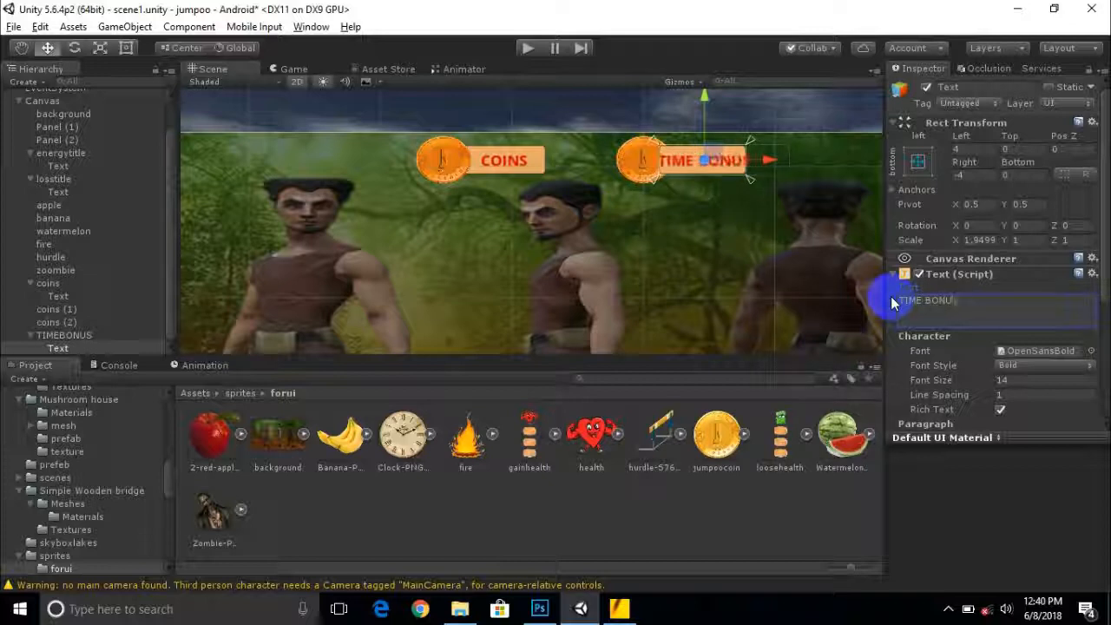
pyautogui.press('Return')
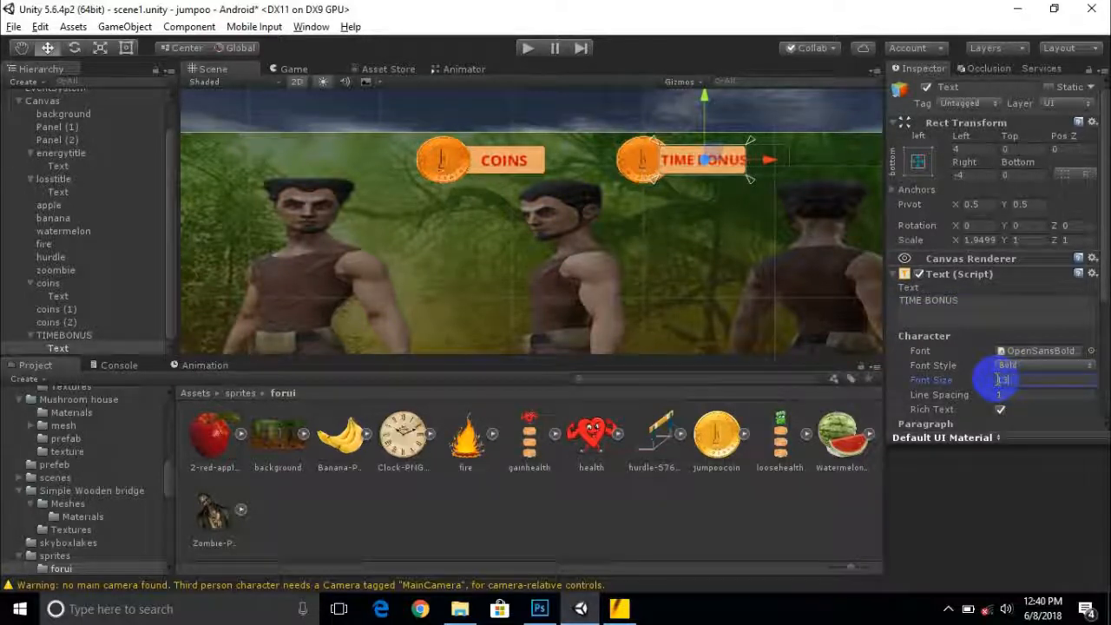
pyautogui.scroll(4, 735, 160)
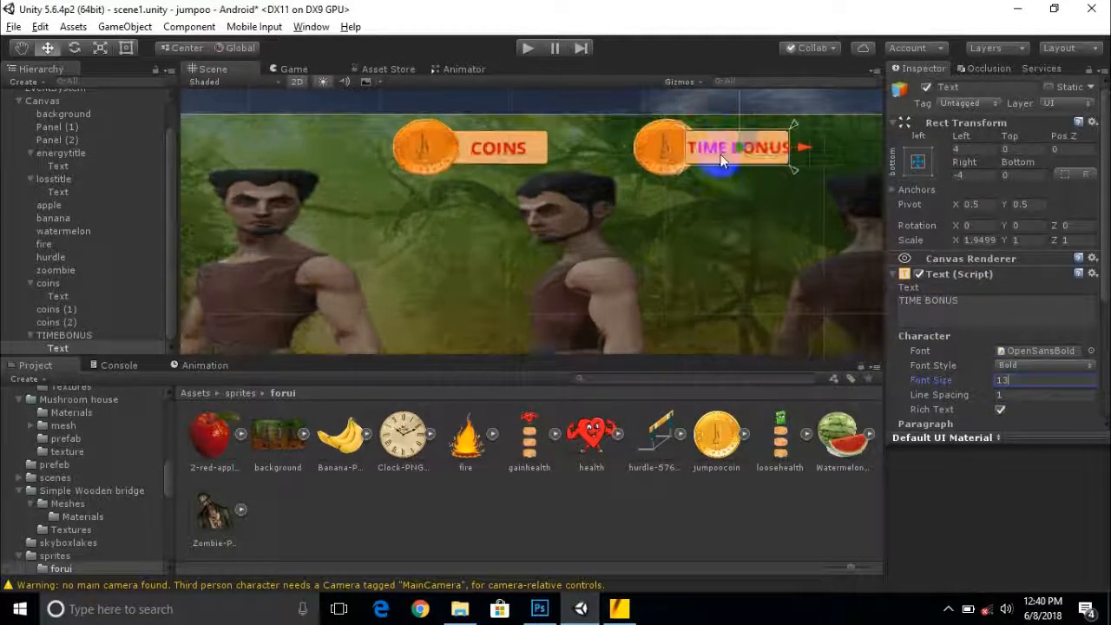
# Narrow the TIME BONUS text to an X scale of about 1.80 and shift it slightly left to fit the button
pyautogui.moveTo(735, 170); pyautogui.dragTo(684, 191, button='middle')
pyautogui.click(126, 48)
pyautogui.scroll(2, 755, 170)
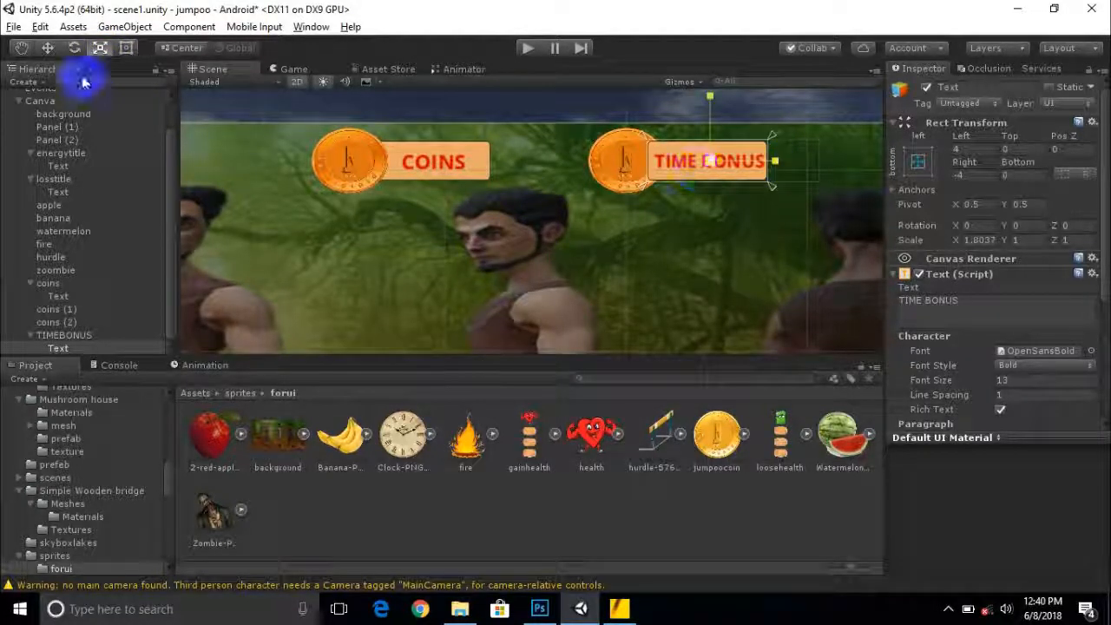
pyautogui.click(47, 48)
pyautogui.scroll(1, 549, 153)
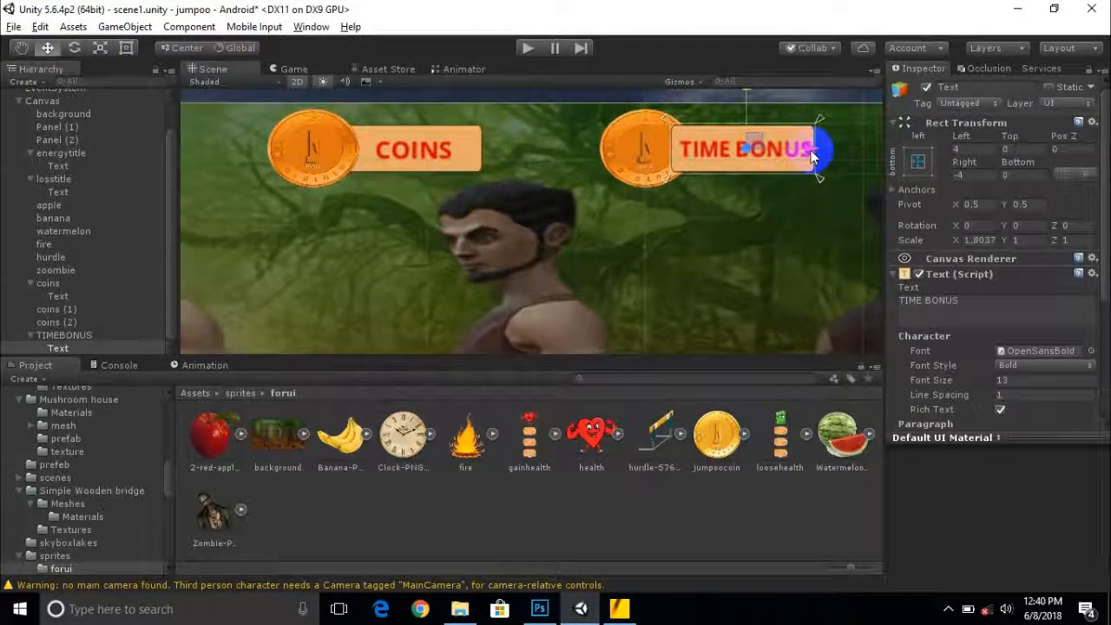
# Make the duplicated coin image, coins (2), a child of the TIMEBONUS button
pyautogui.click(618, 145)
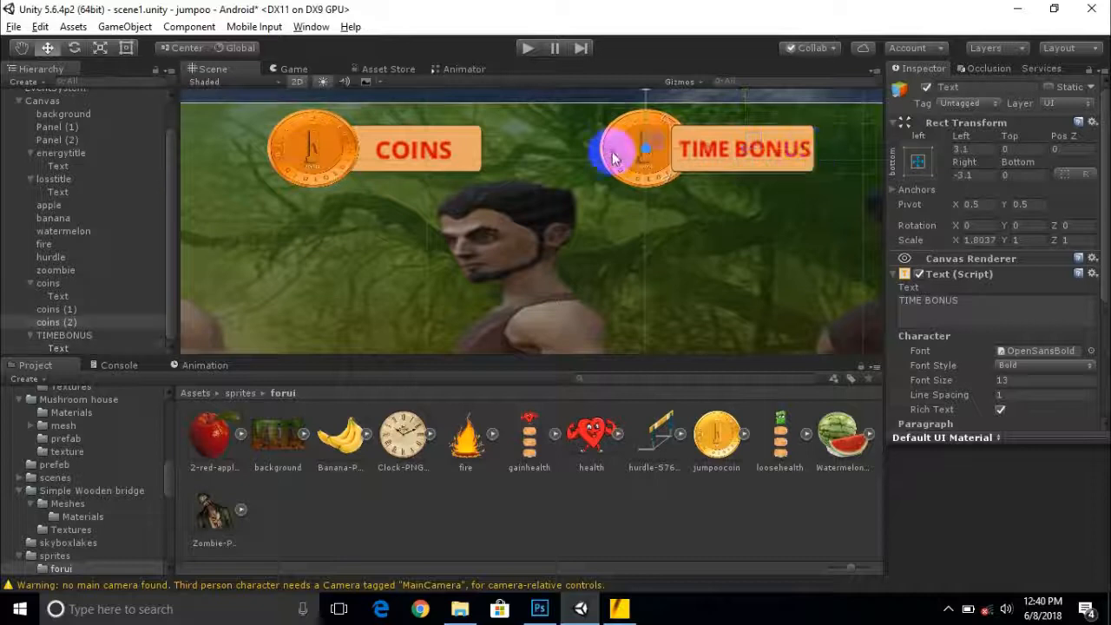
pyautogui.click(70, 335)
pyautogui.click(63, 323)
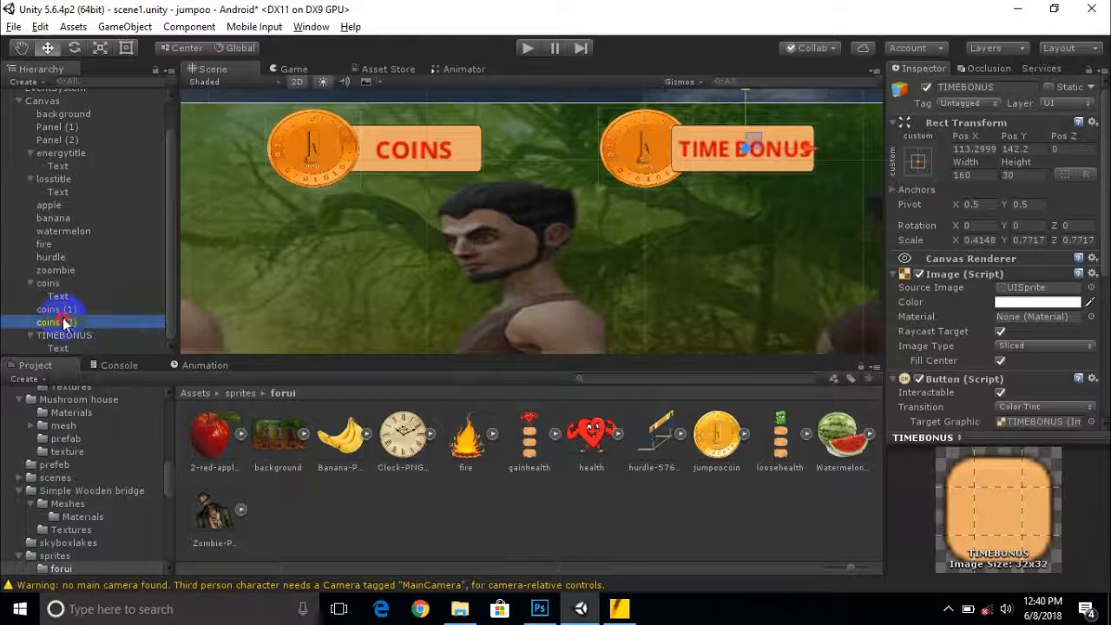
pyautogui.moveTo(68, 325); pyautogui.dragTo(68, 336)
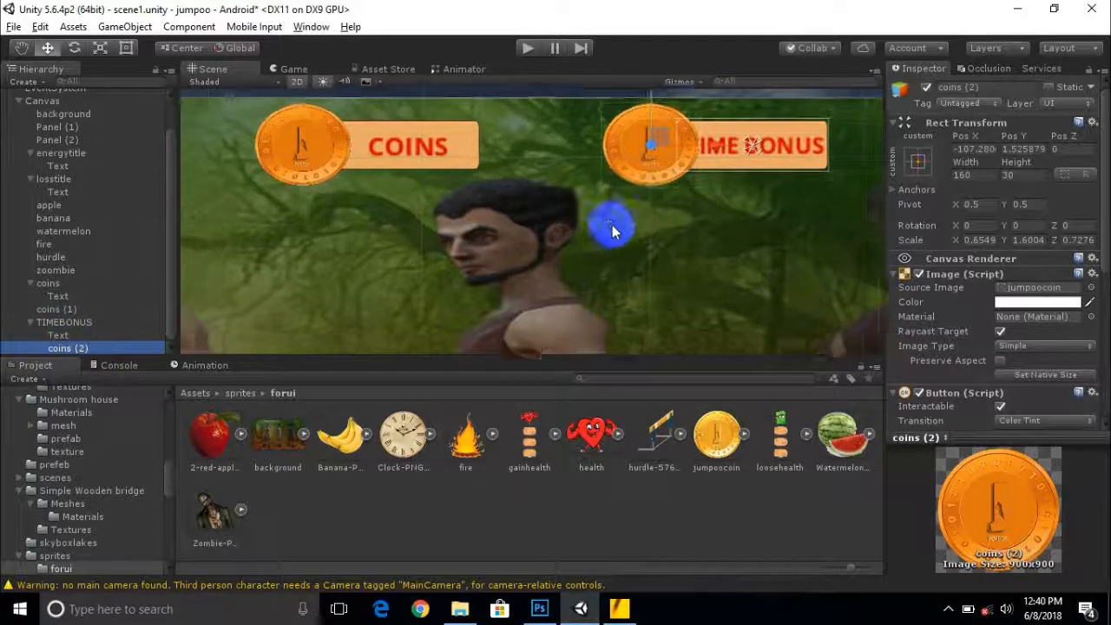
# Replace the source image of coins (2) with the clock sprite from the forui folder
pyautogui.moveTo(608, 231); pyautogui.dragTo(565, 257, button='middle')
pyautogui.scroll(3, 564, 252)
pyautogui.moveTo(433, 249); pyautogui.dragTo(392, 260, button='middle')
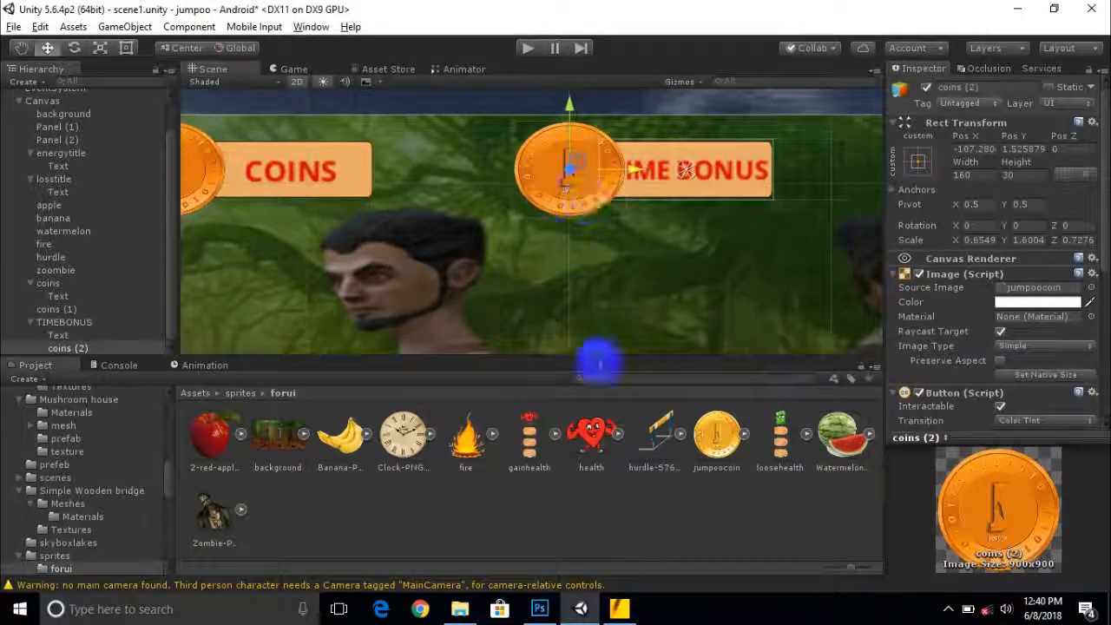
pyautogui.moveTo(402, 434); pyautogui.dragTo(1024, 288)
# Move the clock image slightly left of the TIMEBONUS button, to Pos X -114.5
pyautogui.moveTo(608, 236); pyautogui.dragTo(682, 274, button='middle')
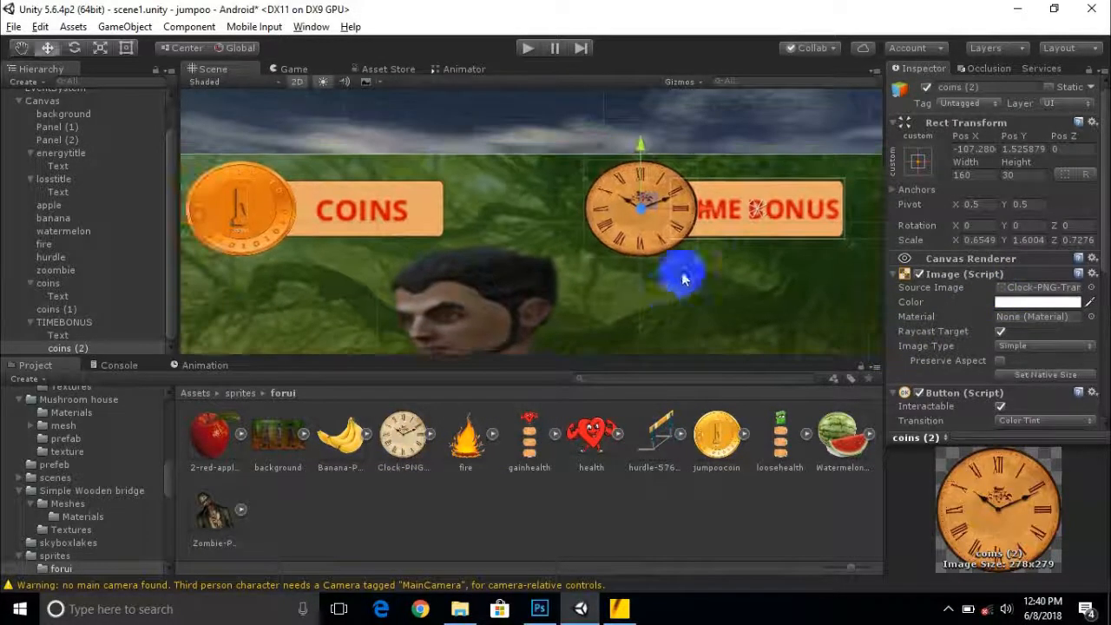
pyautogui.scroll(1, 681, 272)
pyautogui.moveTo(707, 210)
pyautogui.mouseDown()
pyautogui.moveTo(684, 211)
pyautogui.moveTo(700, 214)
pyautogui.mouseUp()
pyautogui.moveTo(619, 250); pyautogui.dragTo(560, 256, button='middle')
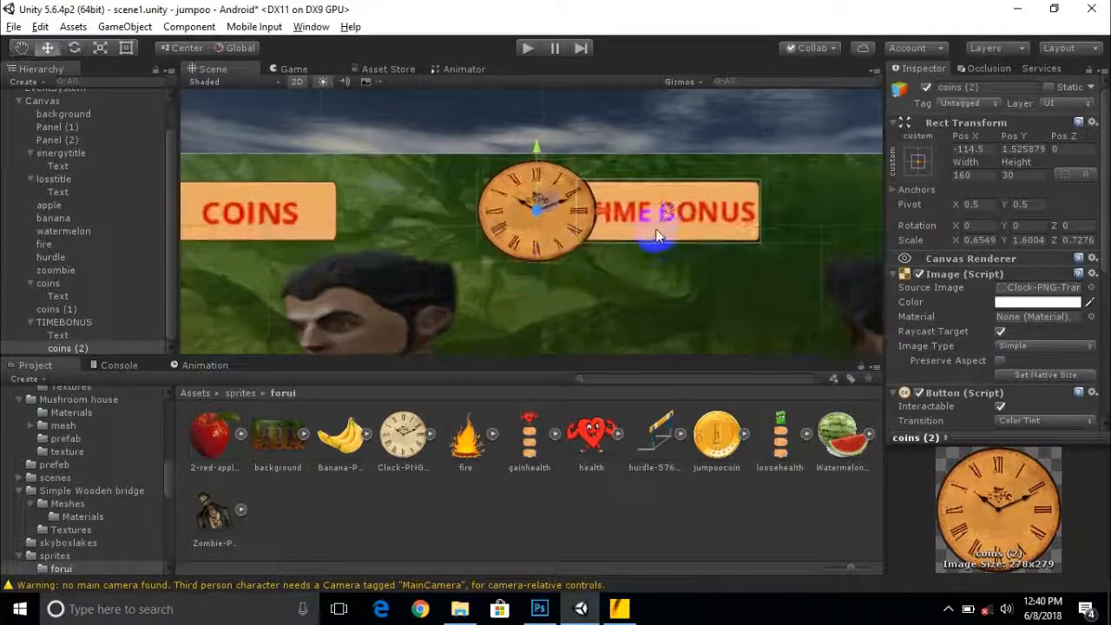
# Scale the TIME BONUS text down to about 1.52 by 0.84 and shift it right to Left 6.6, clear of the clock
pyautogui.click(695, 226)
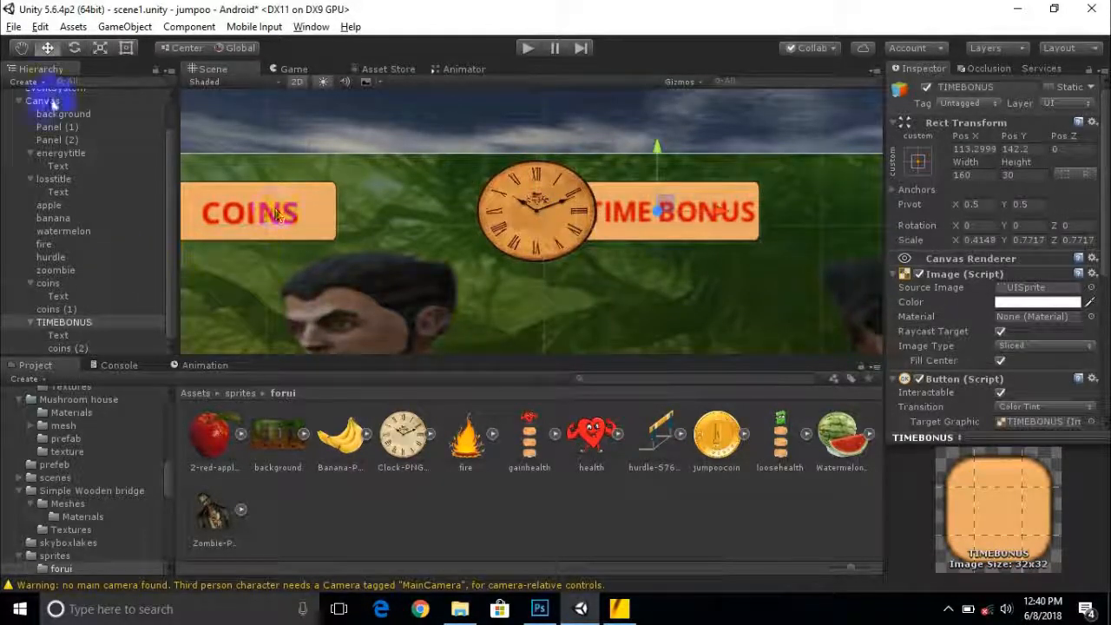
pyautogui.click(101, 47)
pyautogui.scroll(4, 679, 275)
pyautogui.moveTo(685, 210); pyautogui.dragTo(683, 213)
pyautogui.hotkey('ctrl', 'z')
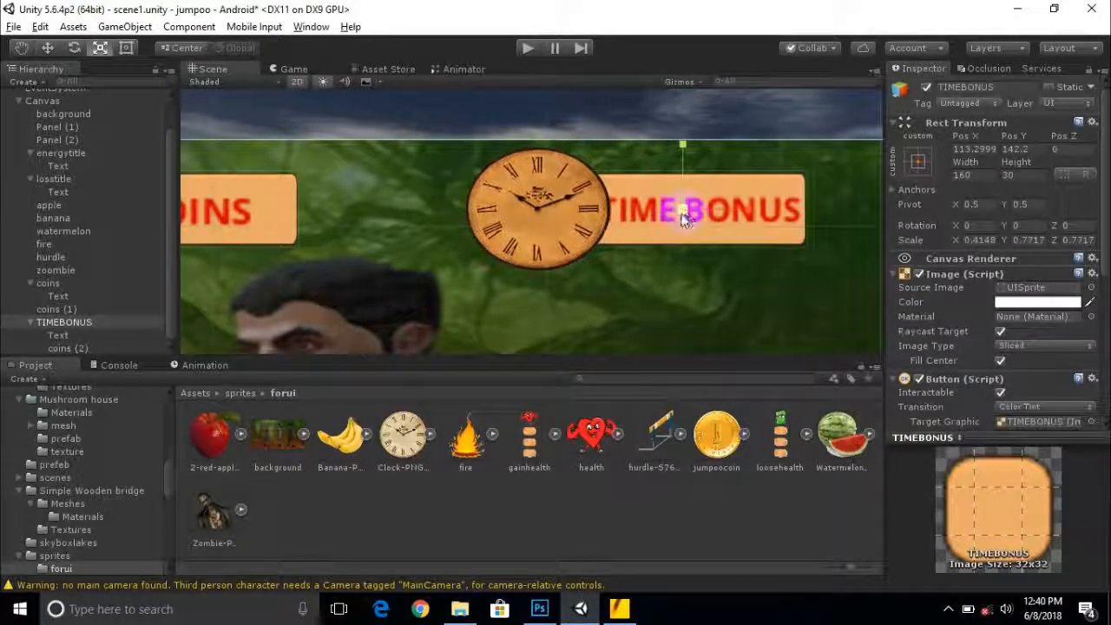
pyautogui.click(61, 337)
pyautogui.moveTo(700, 214); pyautogui.dragTo(769, 213)
pyautogui.click(48, 47)
pyautogui.scroll(-10, 655, 230)
pyautogui.scroll(-10, 659, 274)
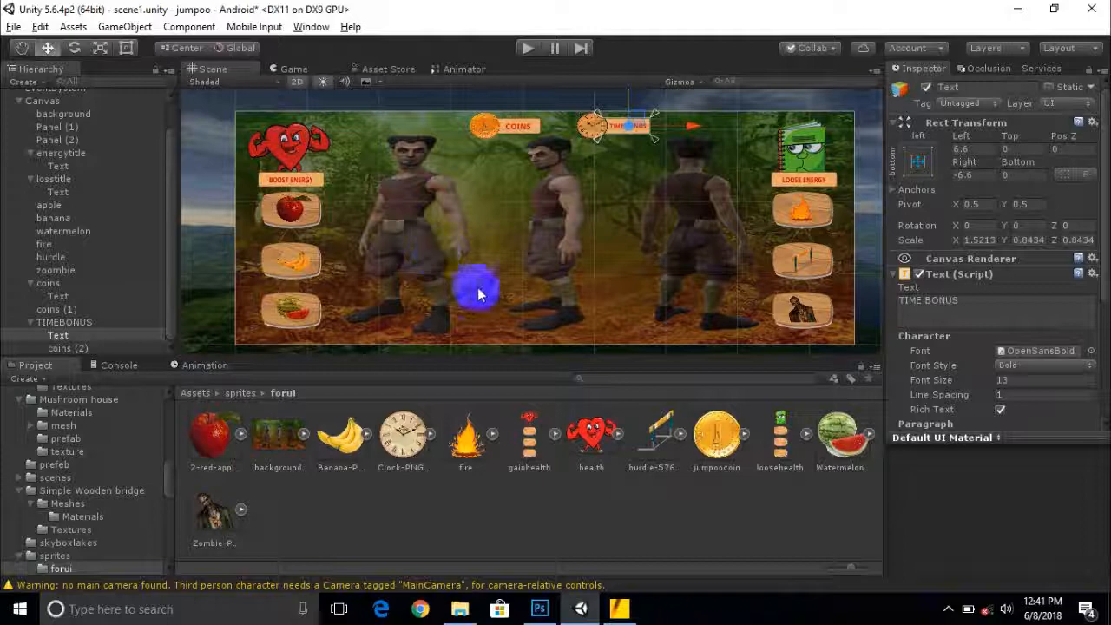
pyautogui.scroll(2, 529, 240)
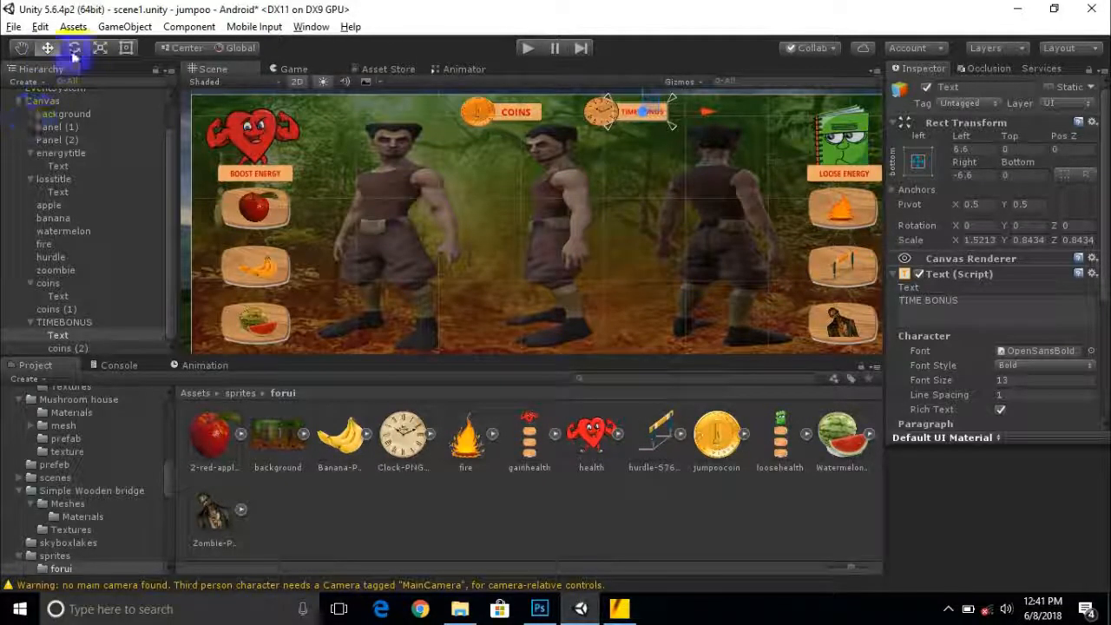
pyautogui.moveTo(612, 170); pyautogui.dragTo(610, 207, button='middle')
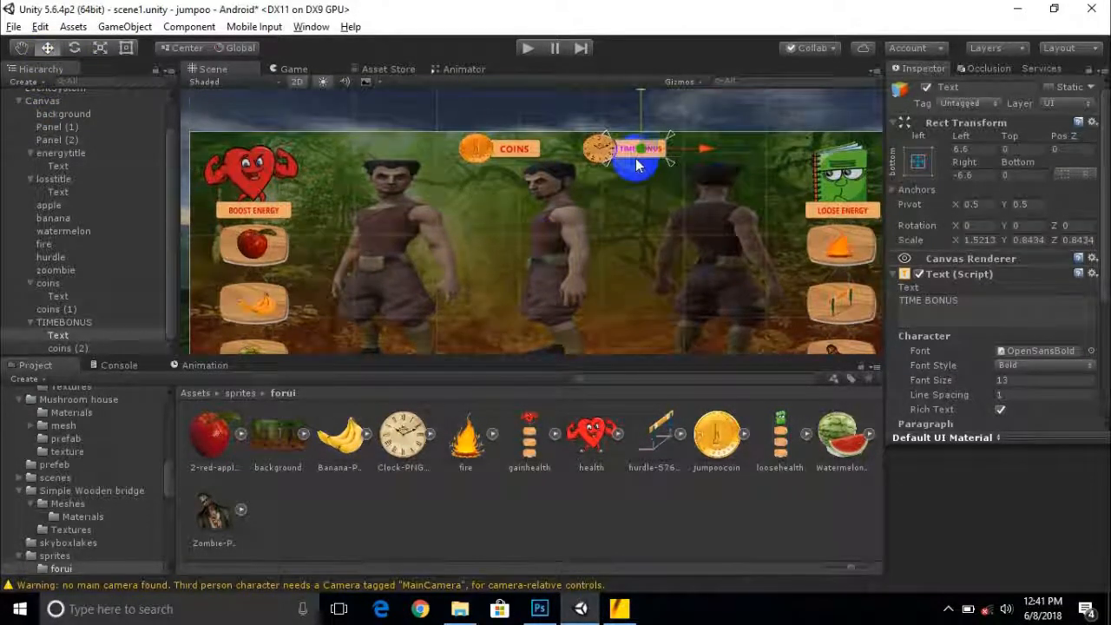
pyautogui.hotkey('ctrl', 'd')
pyautogui.moveTo(644, 109); pyautogui.dragTo(647, 148)
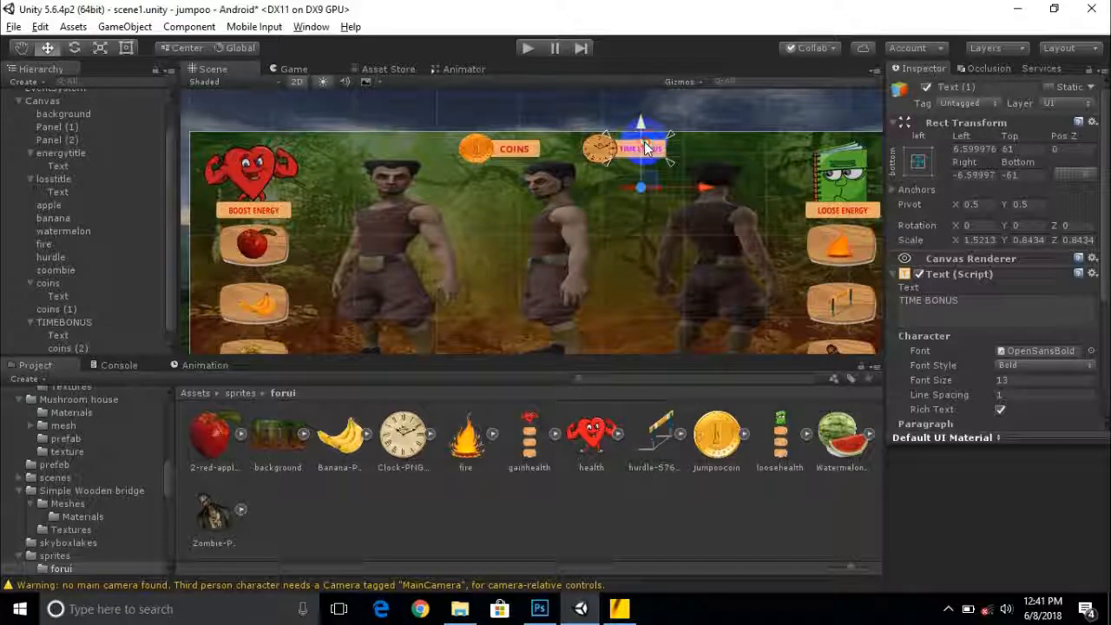
pyautogui.hotkey('ctrl', 'z')
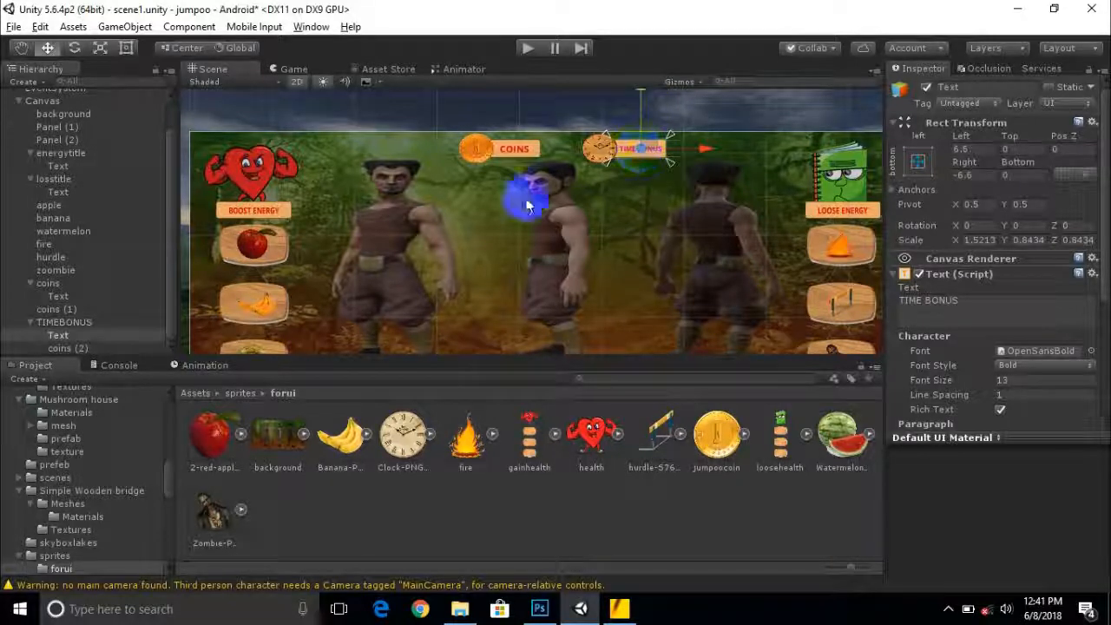
# Duplicate the TIMEBONUS button with its children and move the copy to the canvas's middle, at about X 8.9, Y 40.8
pyautogui.click(68, 323)
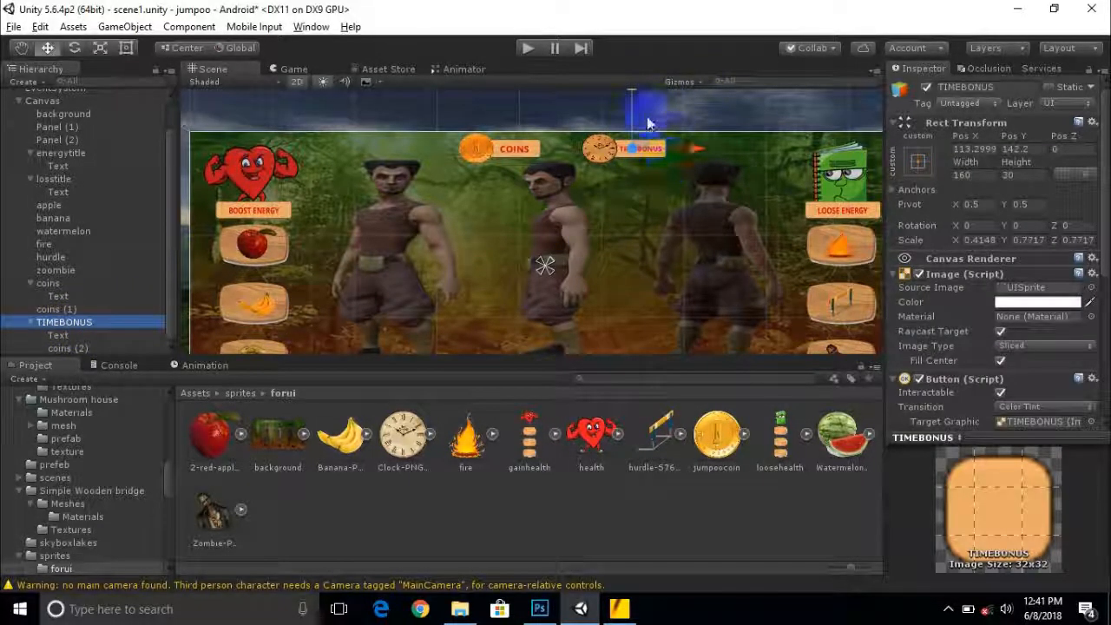
pyautogui.hotkey('ctrl', 'd')
pyautogui.moveTo(634, 104); pyautogui.dragTo(643, 199)
pyautogui.moveTo(693, 232); pyautogui.dragTo(608, 240)
# Delete the clock image from the duplicated TIMEBONUS button
pyautogui.click(497, 255)
pyautogui.click(512, 238)
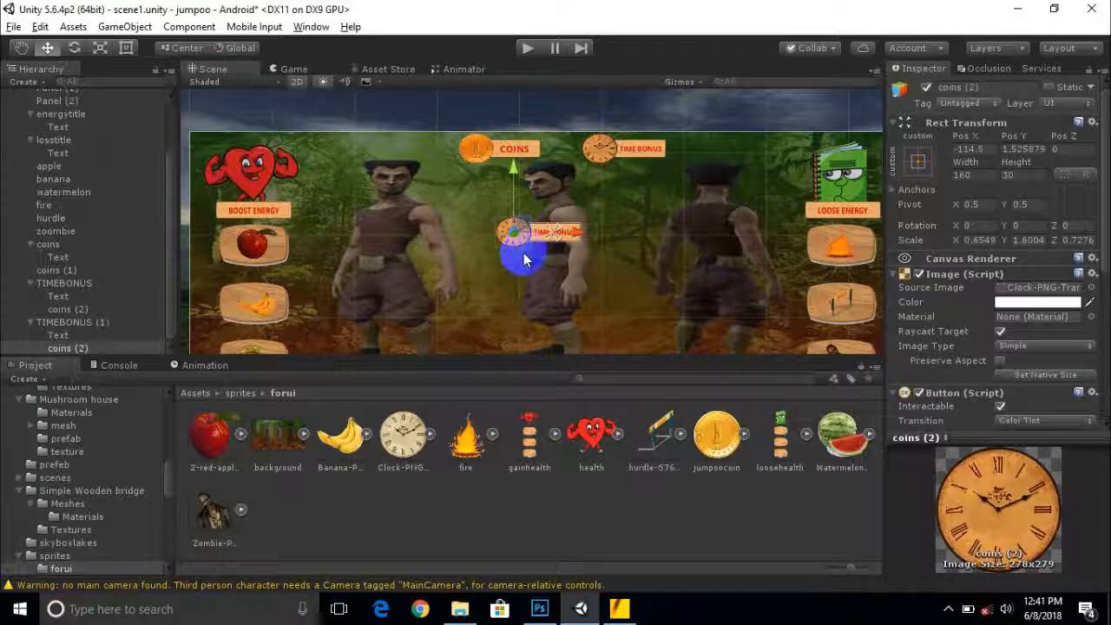
pyautogui.press('Delete')
# Move the duplicated TIME BONUS button in the canvas's middle slightly left, to Pos X -1.1
pyautogui.scroll(5, 530, 263)
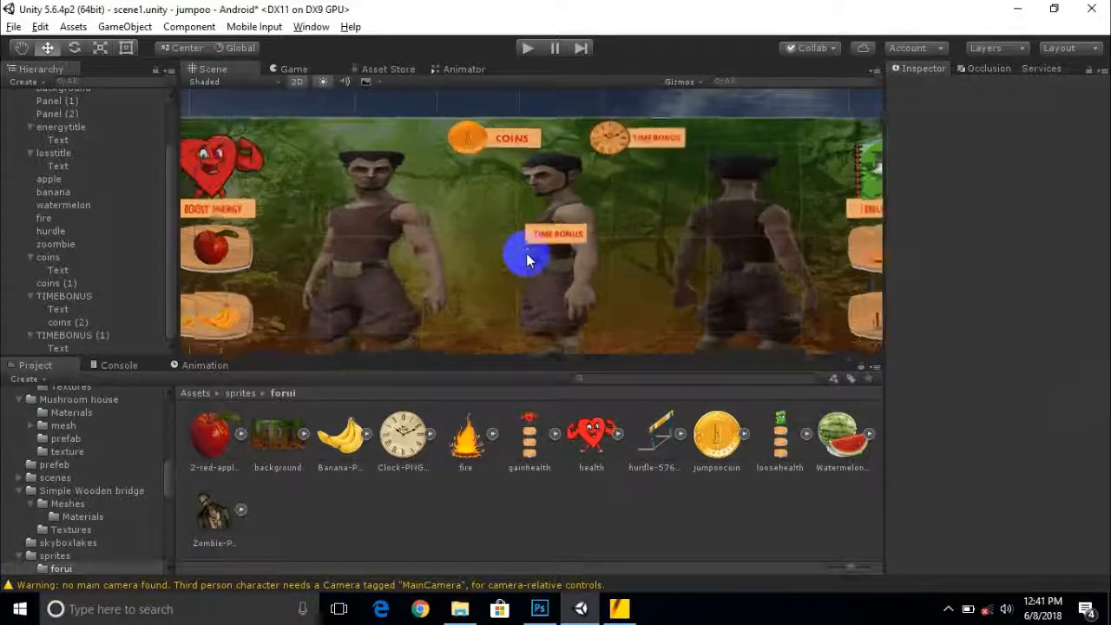
pyautogui.click(562, 220)
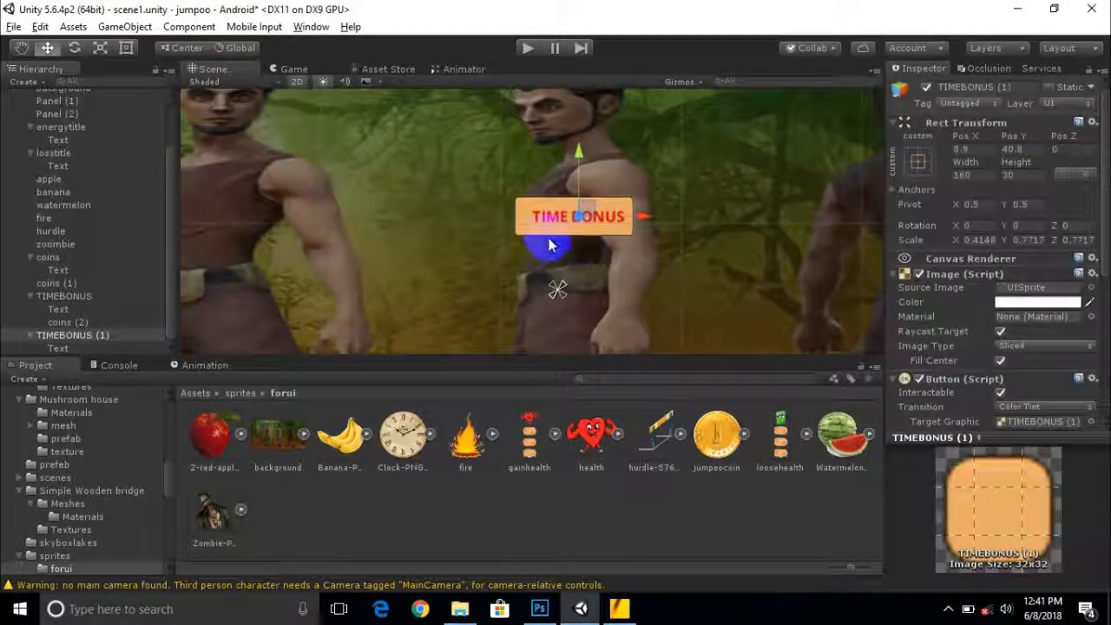
pyautogui.scroll(-3, 583, 265)
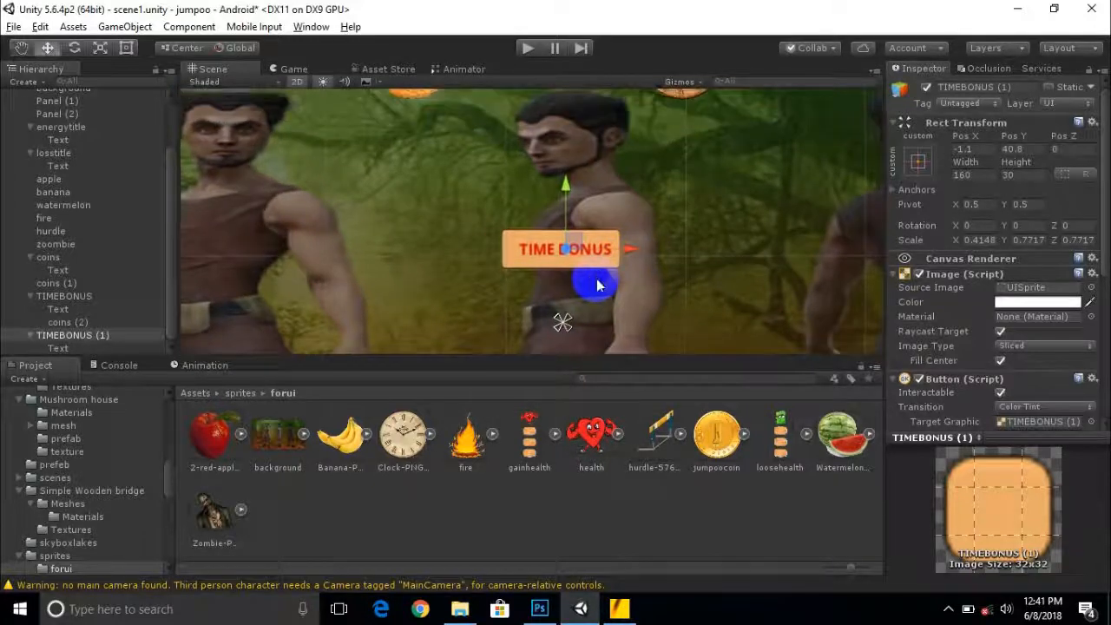
# Set the duplicated TIME BONUS button's normal color to pure red, FF0000FF
pyautogui.scroll(-2, 1076, 330)
pyautogui.scroll(-3, 1033, 339)
pyautogui.click(1035, 241)
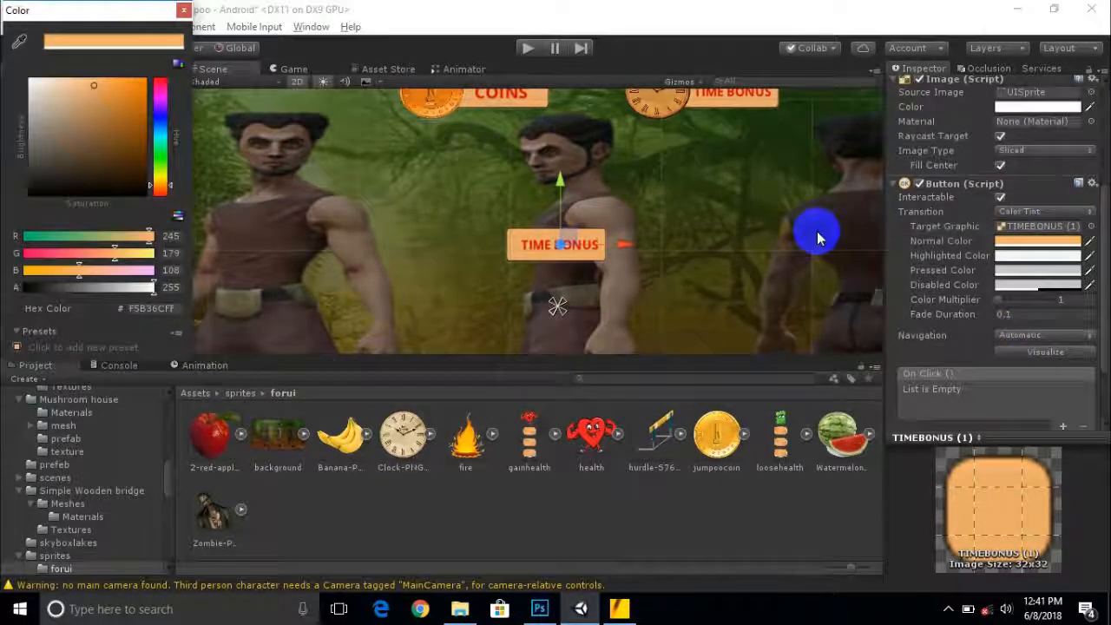
pyautogui.moveTo(128, 126); pyautogui.dragTo(146, 213)
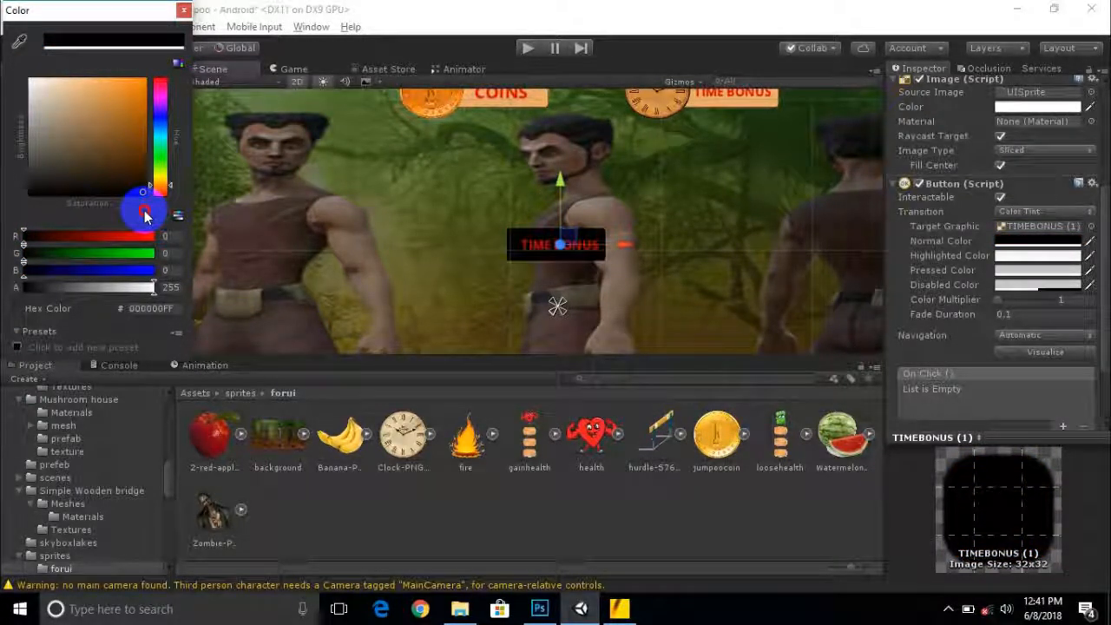
pyautogui.click(145, 236)
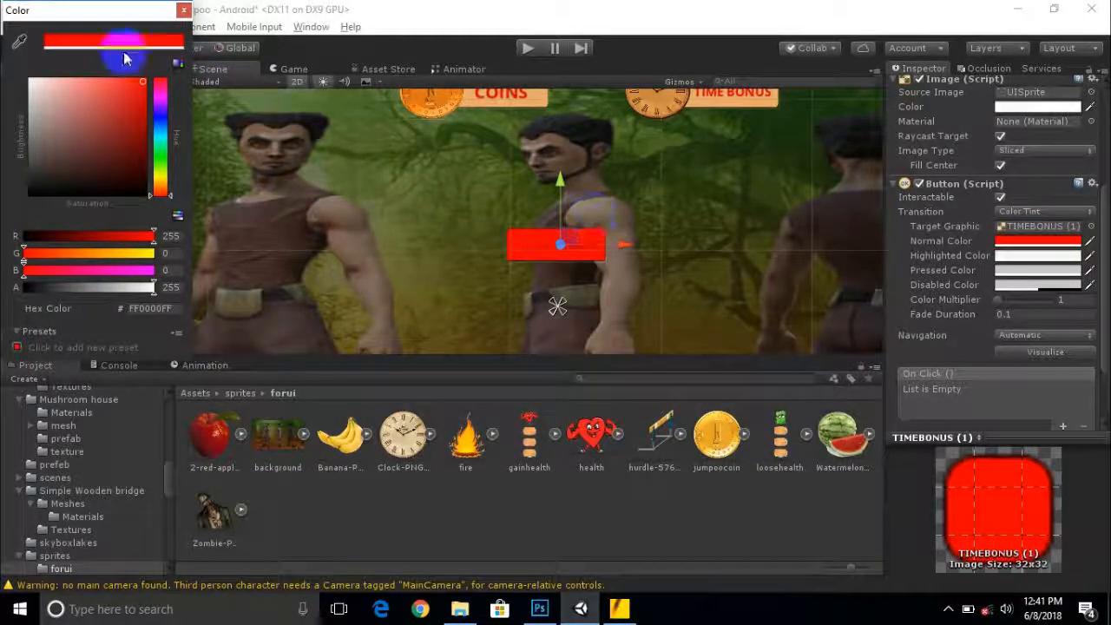
pyautogui.click(182, 9)
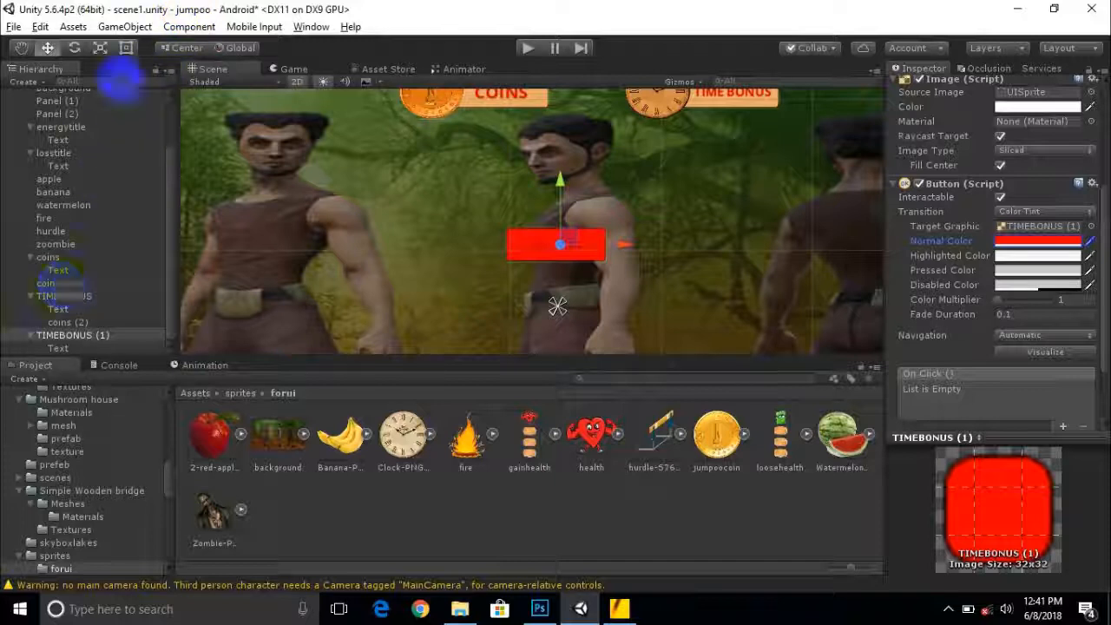
# Scale the red button up evenly and shift it slightly right in the canvas's middle
pyautogui.click(100, 48)
pyautogui.moveTo(563, 244); pyautogui.dragTo(646, 250)
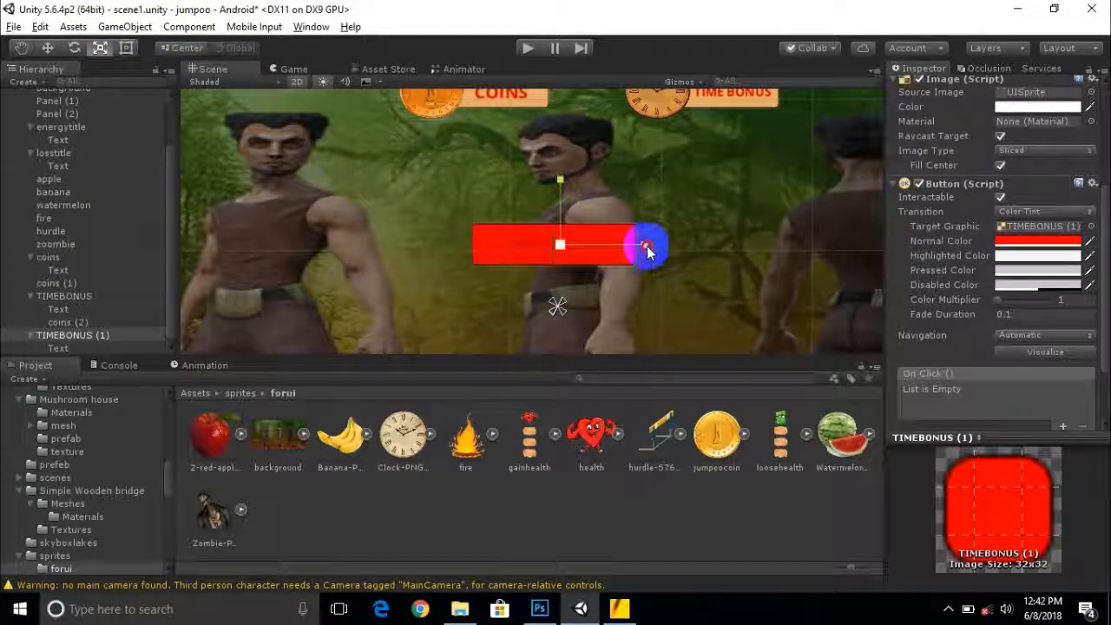
pyautogui.scroll(-10, 647, 256)
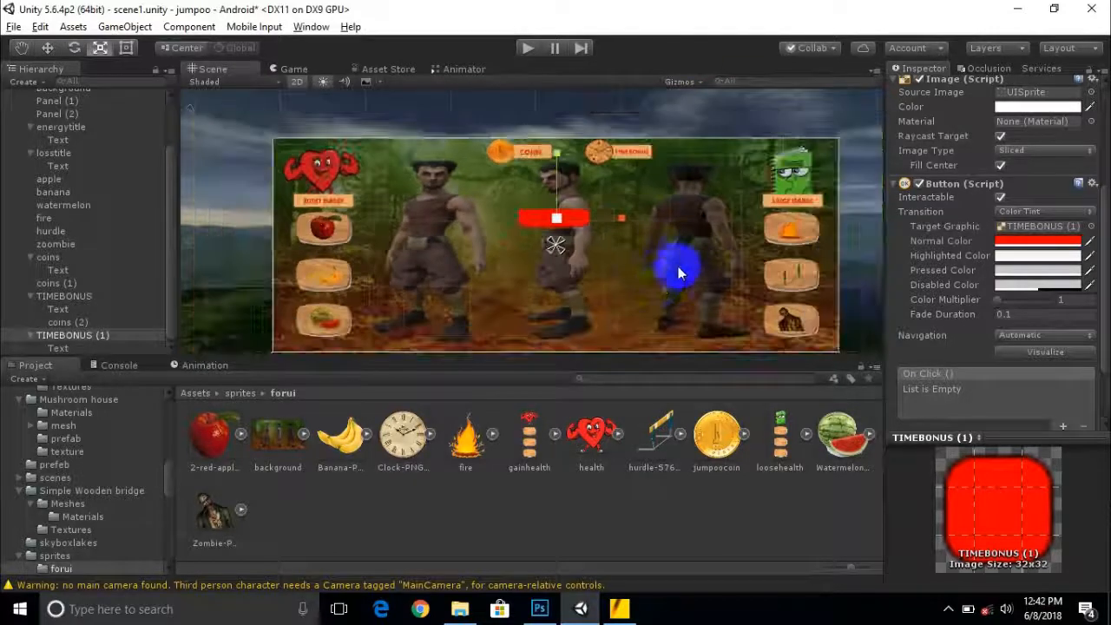
pyautogui.scroll(1, 568, 233)
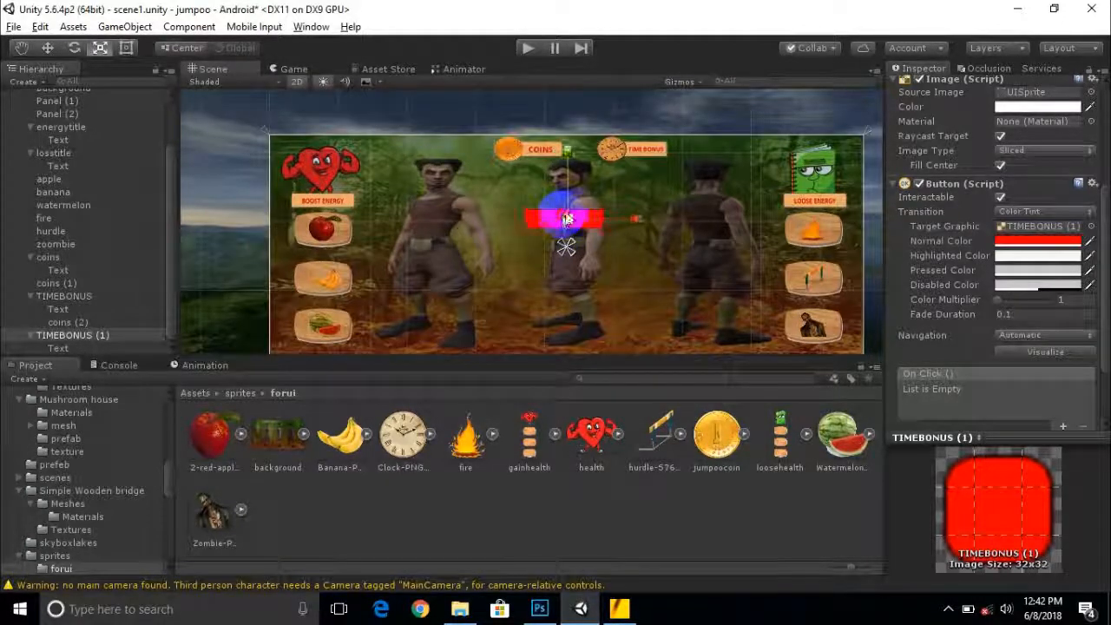
pyautogui.click(47, 48)
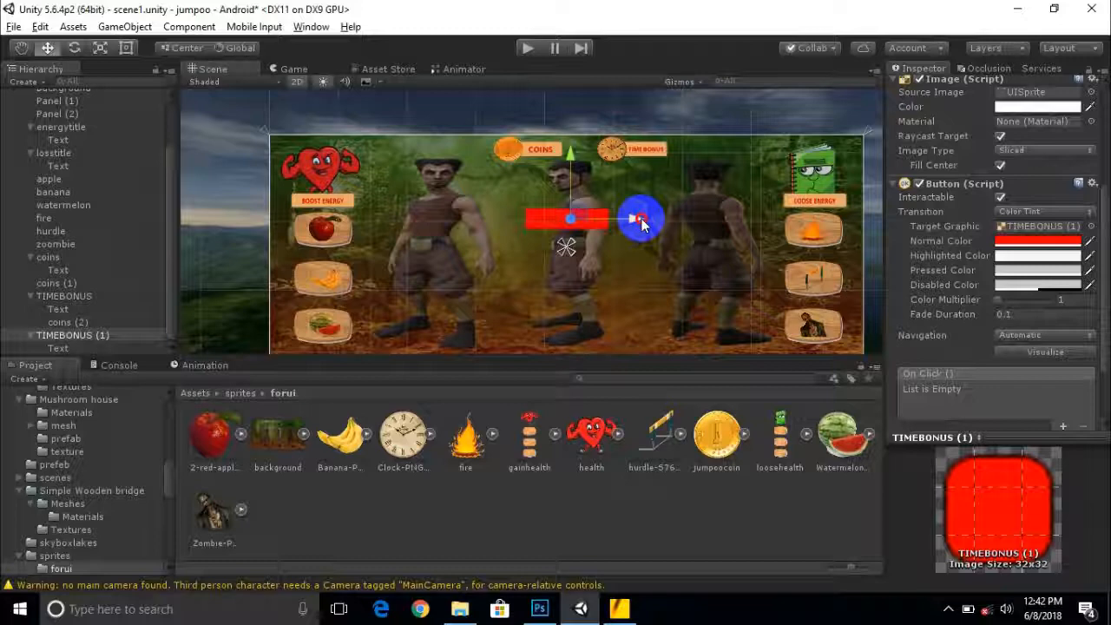
# Rename the TIMEBONUS (1) button to start
pyautogui.click(61, 349)
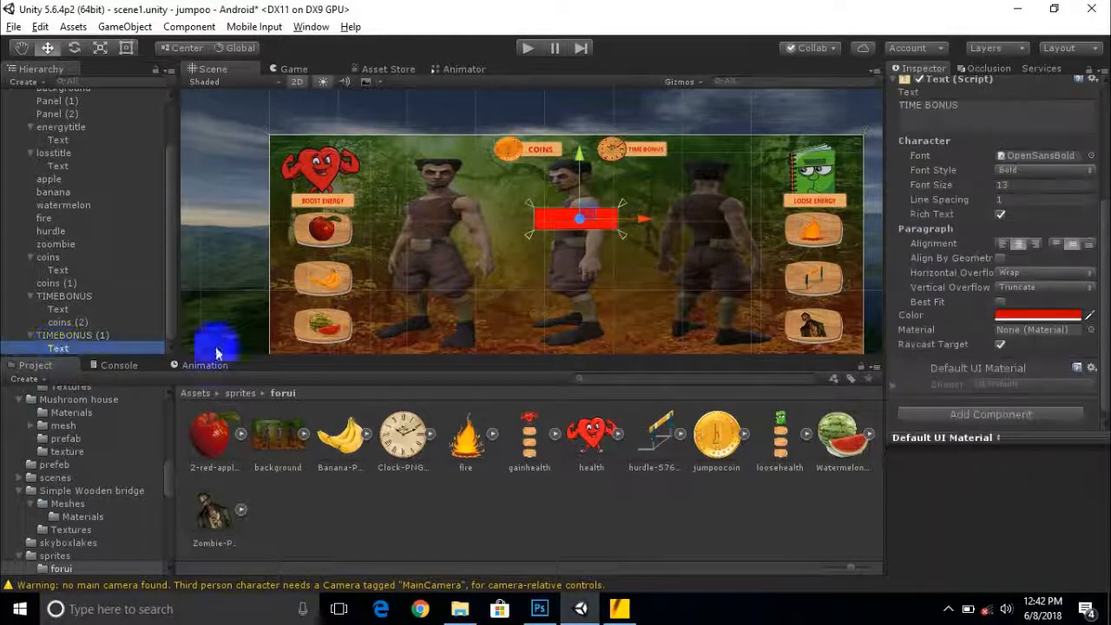
pyautogui.scroll(1, 204, 335)
pyautogui.rightClick(87, 335)
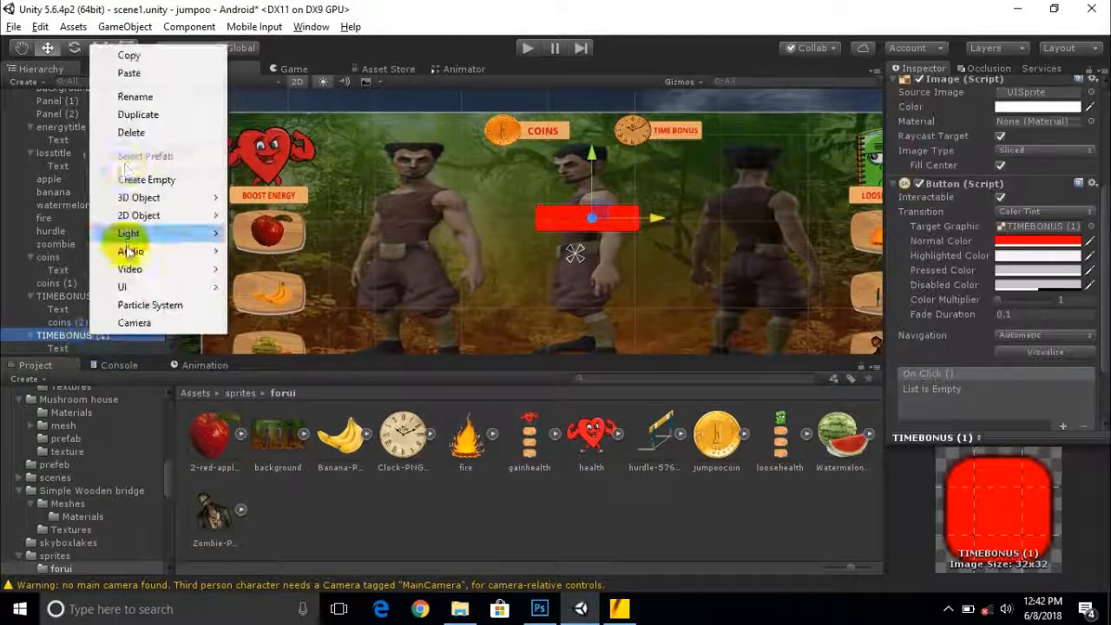
pyautogui.click(135, 96)
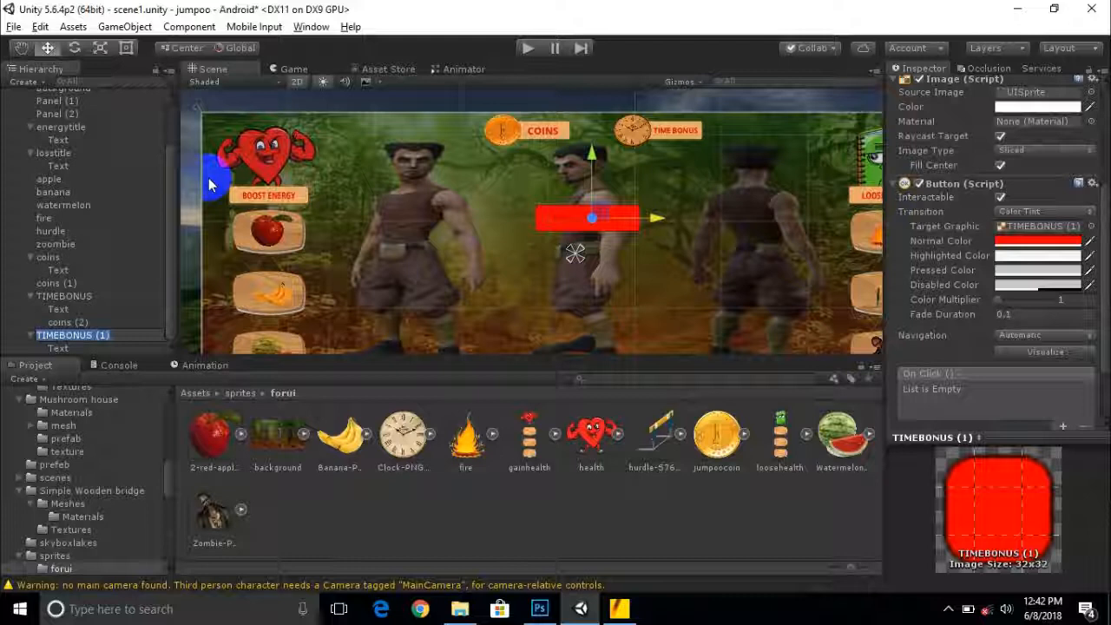
pyautogui.write('START')
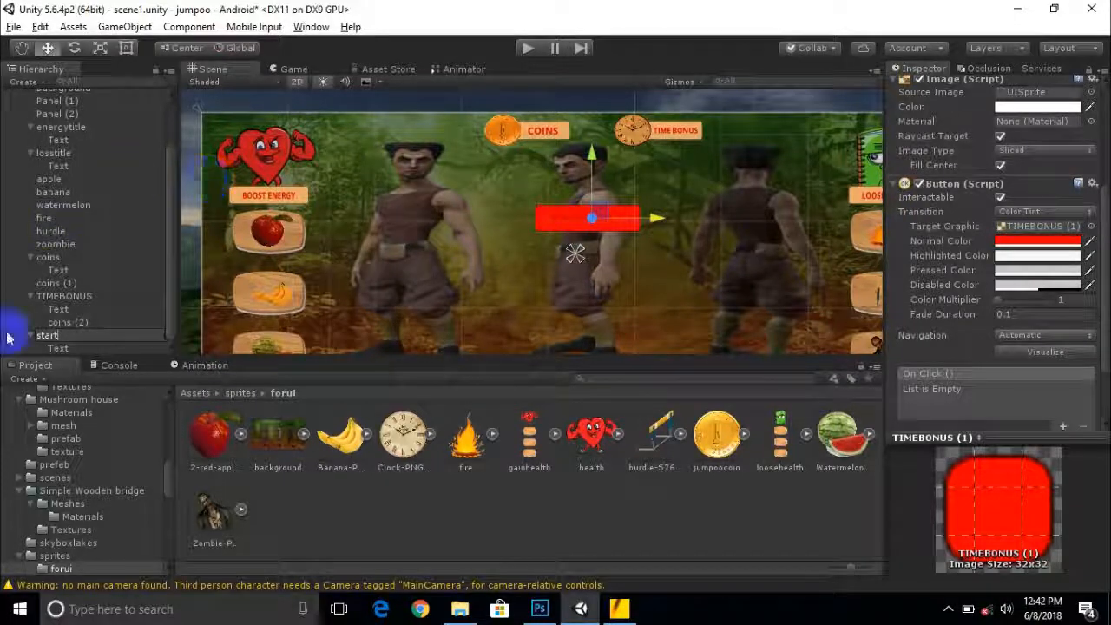
# Replace the red start button's label text with START
pyautogui.click(57, 348)
pyautogui.scroll(4, 1016, 287)
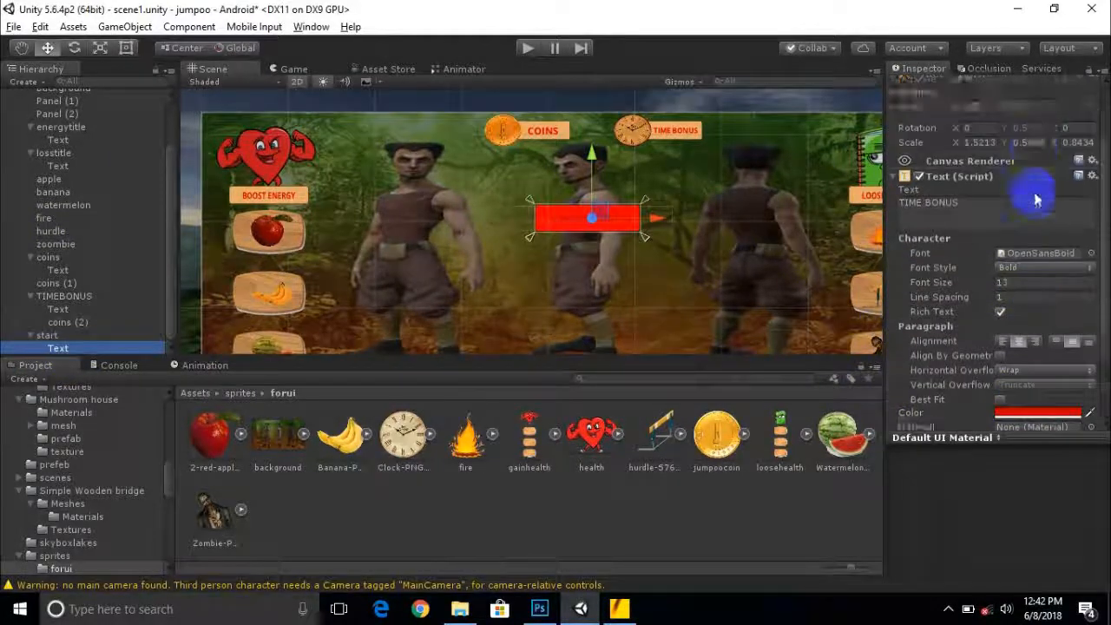
pyautogui.click(902, 250)
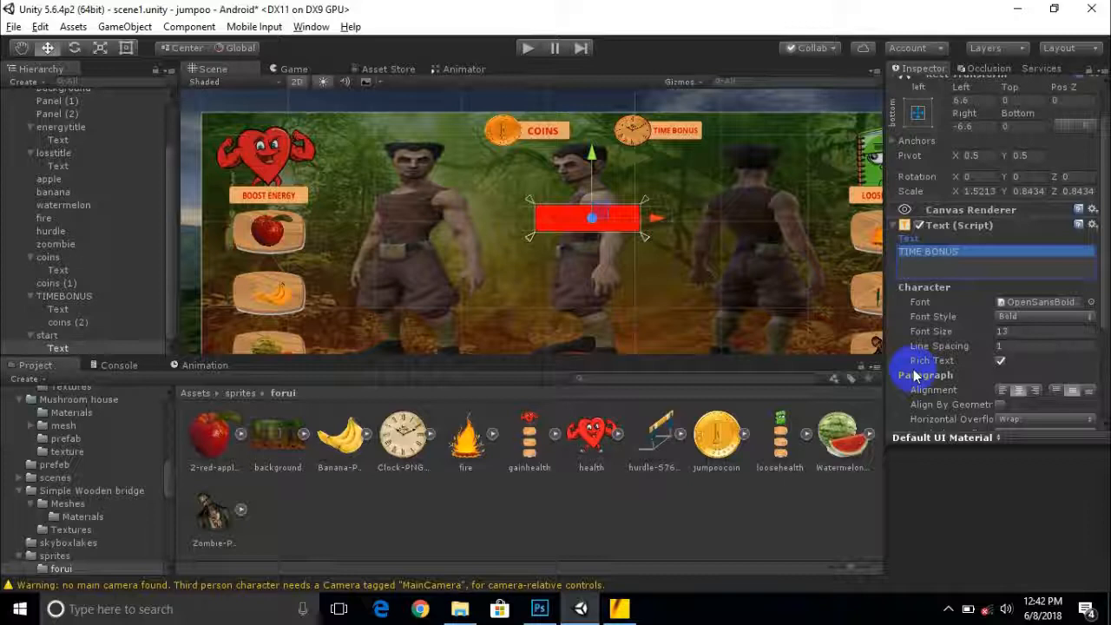
pyautogui.press('BackSpace')
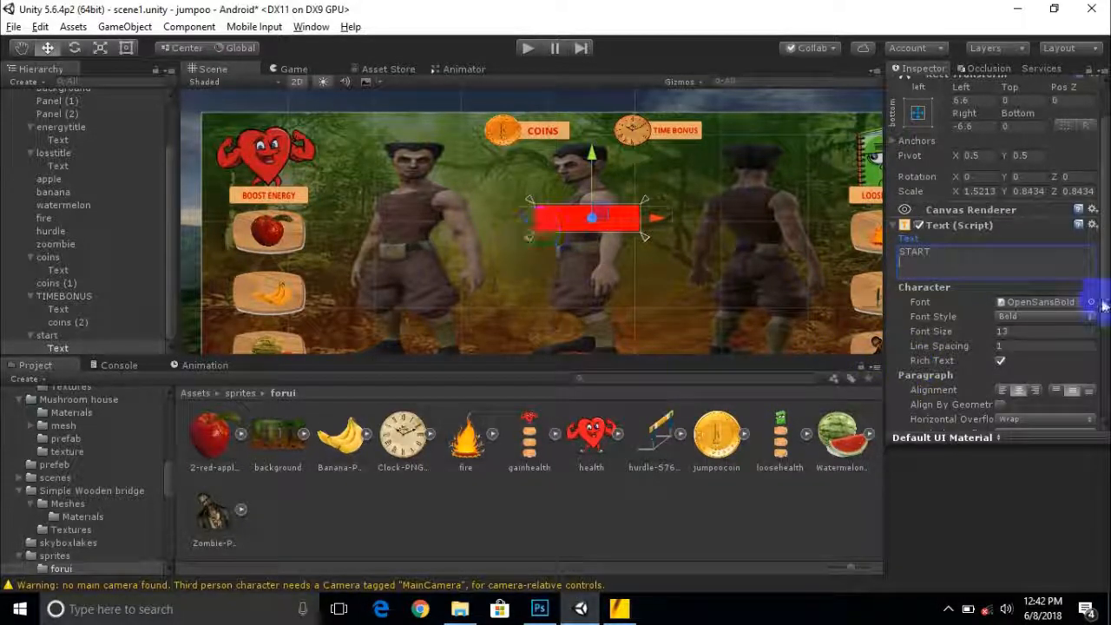
# Change the START label's text color to white
pyautogui.scroll(-3, 1013, 303)
pyautogui.click(1038, 307)
pyautogui.moveTo(121, 96); pyautogui.dragTo(34, 96)
pyautogui.click(179, 13)
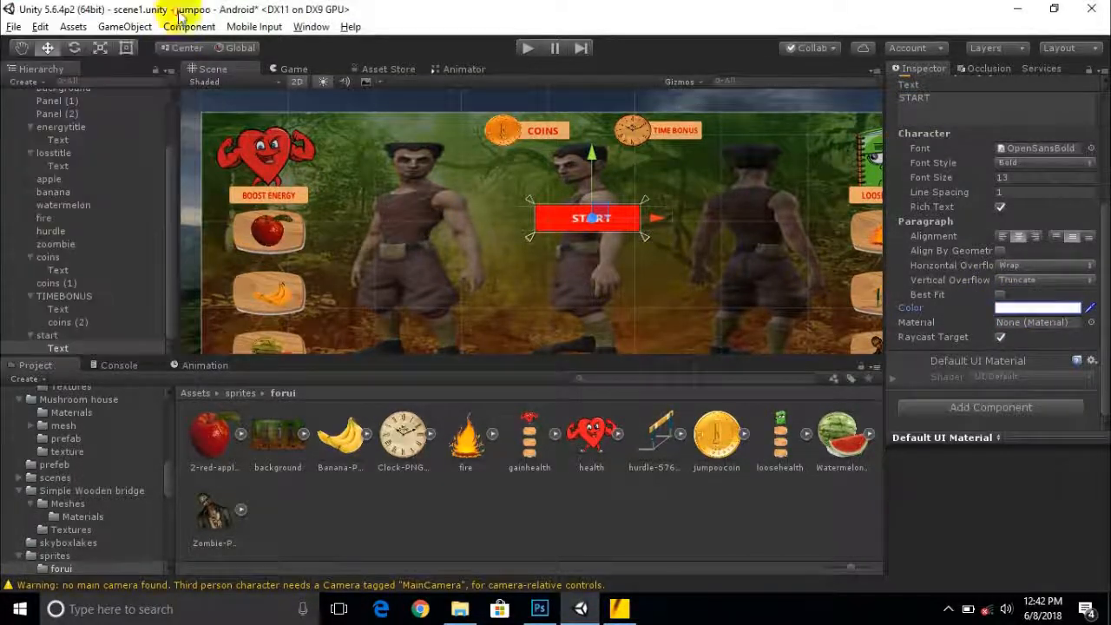
# Scale the START text up to about 2.79 by 1.59 and shift it slightly left to Left 1.7 to center it
pyautogui.click(101, 47)
pyautogui.scroll(2, 565, 234)
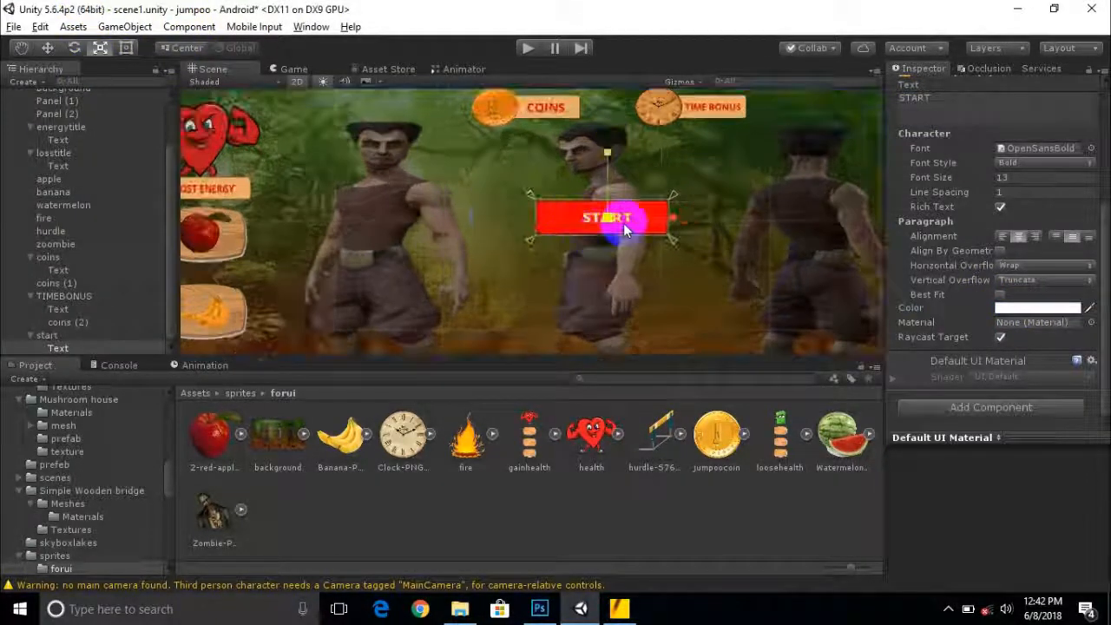
pyautogui.moveTo(609, 218); pyautogui.dragTo(667, 220)
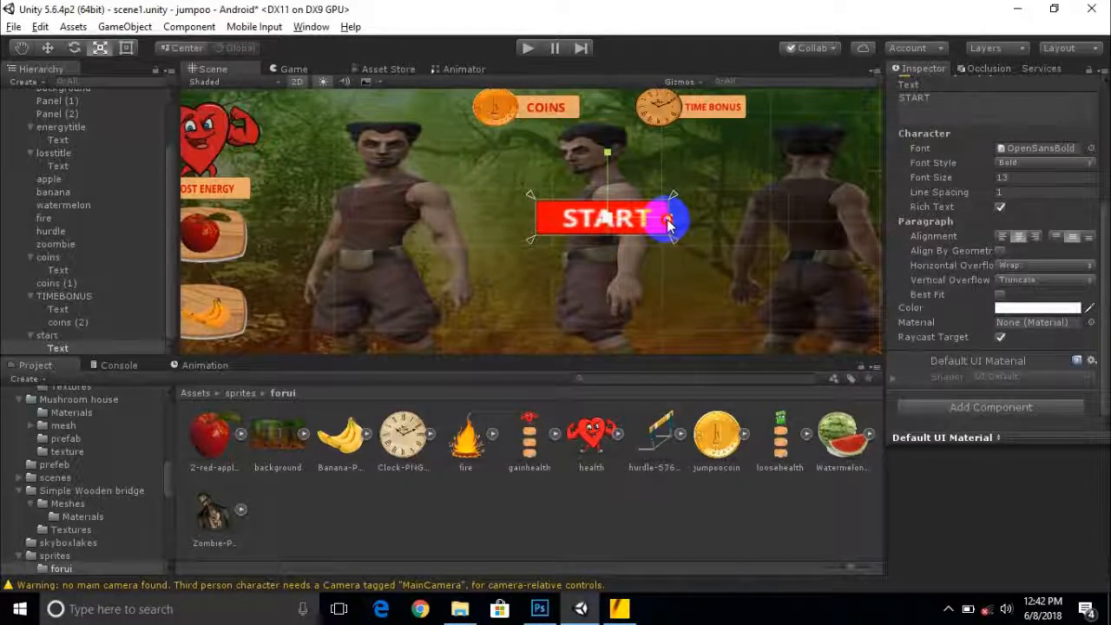
pyautogui.click(48, 48)
pyautogui.moveTo(675, 217); pyautogui.dragTo(673, 216)
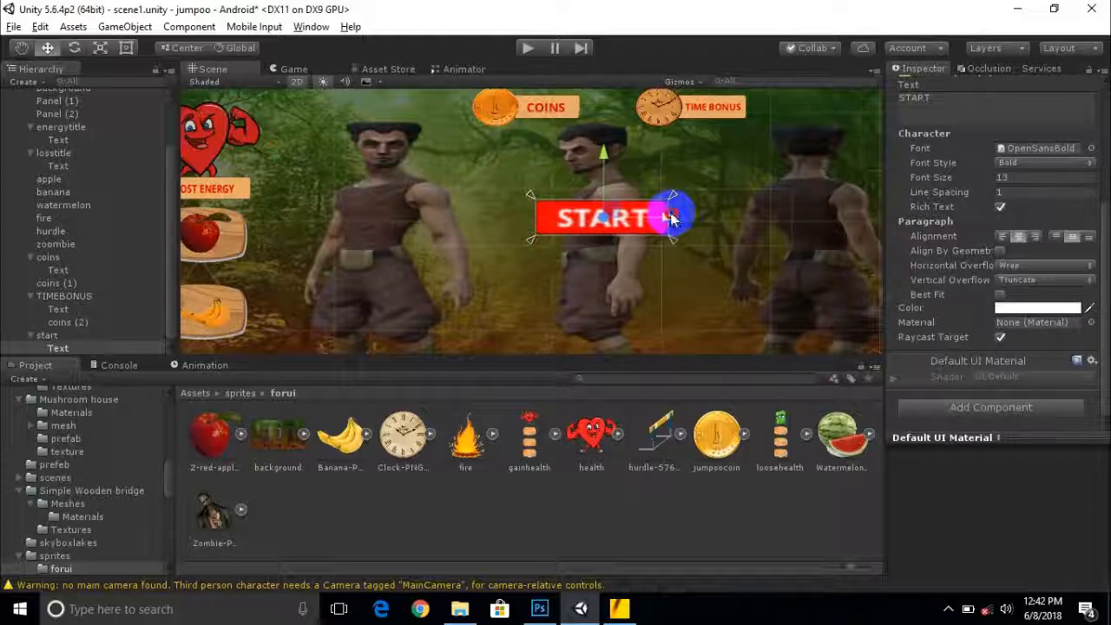
# Duplicate the start button twice and place the copies below it in an evenly spaced vertical column
pyautogui.scroll(-4, 648, 274)
pyautogui.moveTo(648, 275); pyautogui.dragTo(639, 264, button='middle')
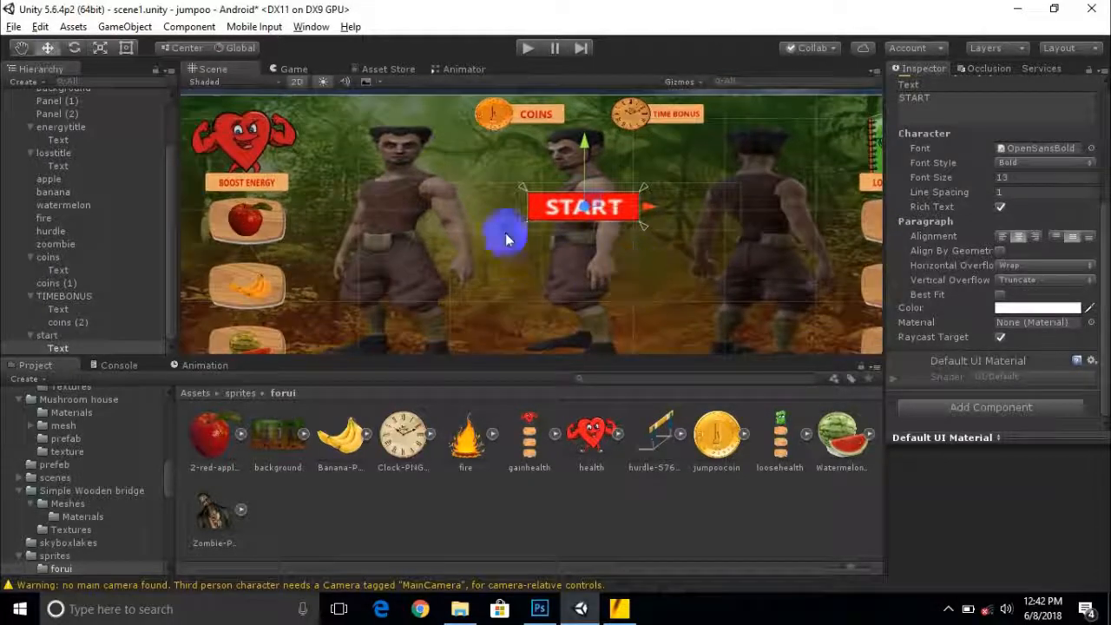
pyautogui.click(49, 336)
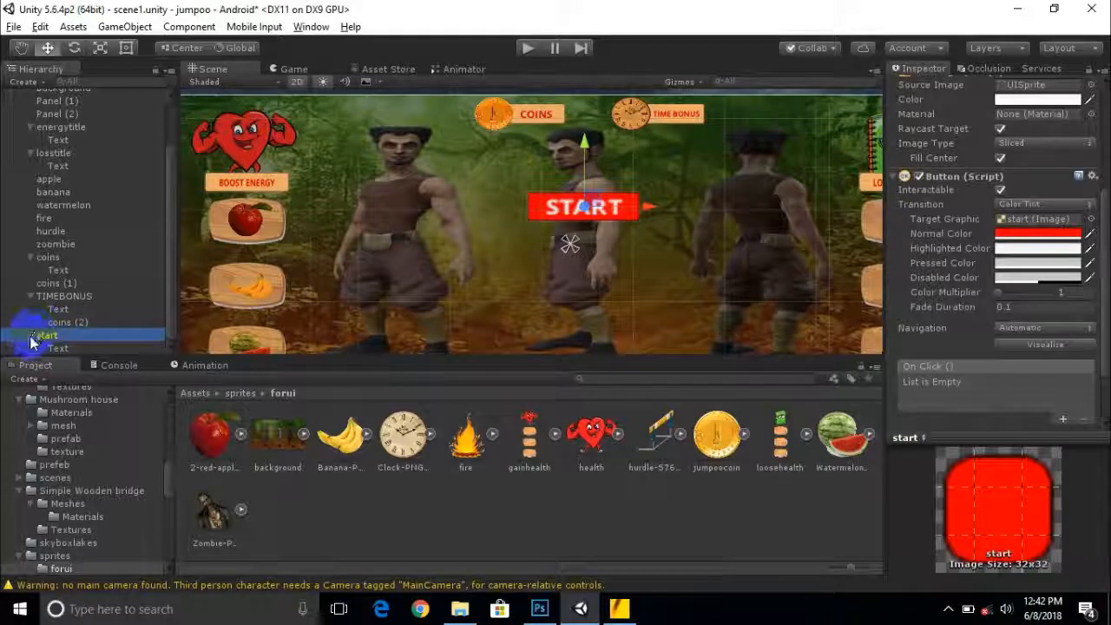
pyautogui.click(31, 337)
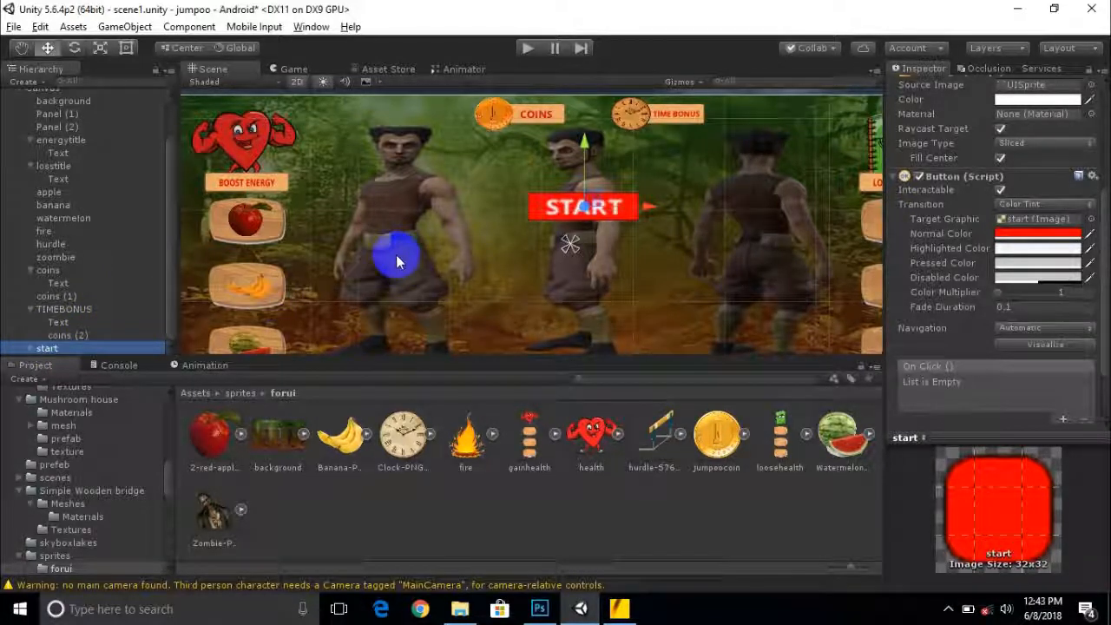
pyautogui.hotkey('ctrl', 'd')
pyautogui.moveTo(578, 137); pyautogui.dragTo(590, 187)
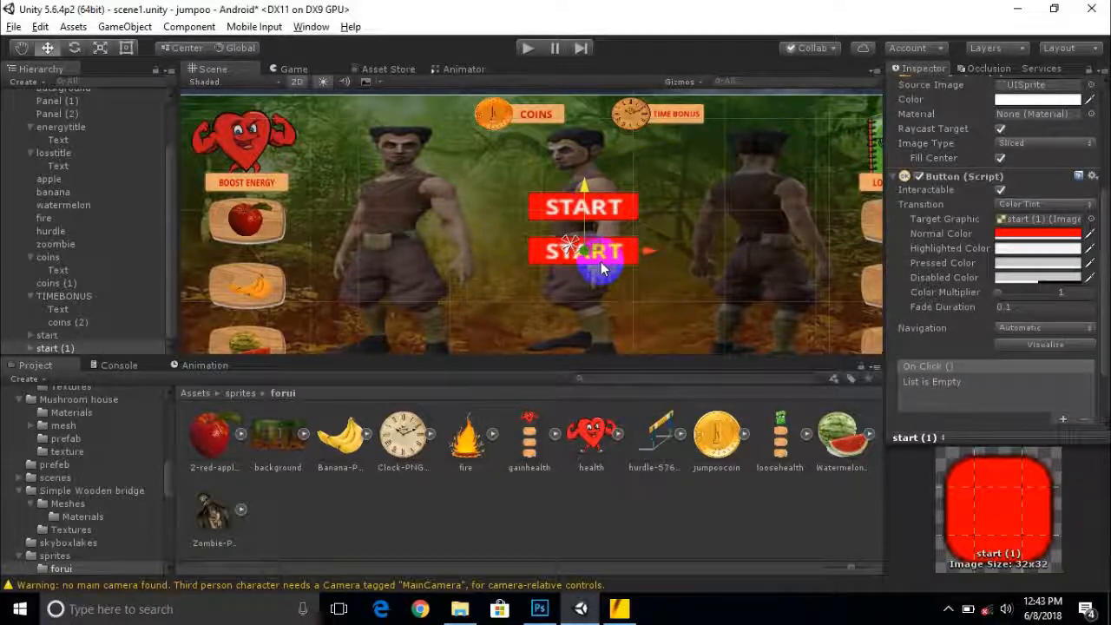
pyautogui.hotkey('ctrl', 'd')
pyautogui.moveTo(590, 184); pyautogui.dragTo(589, 244)
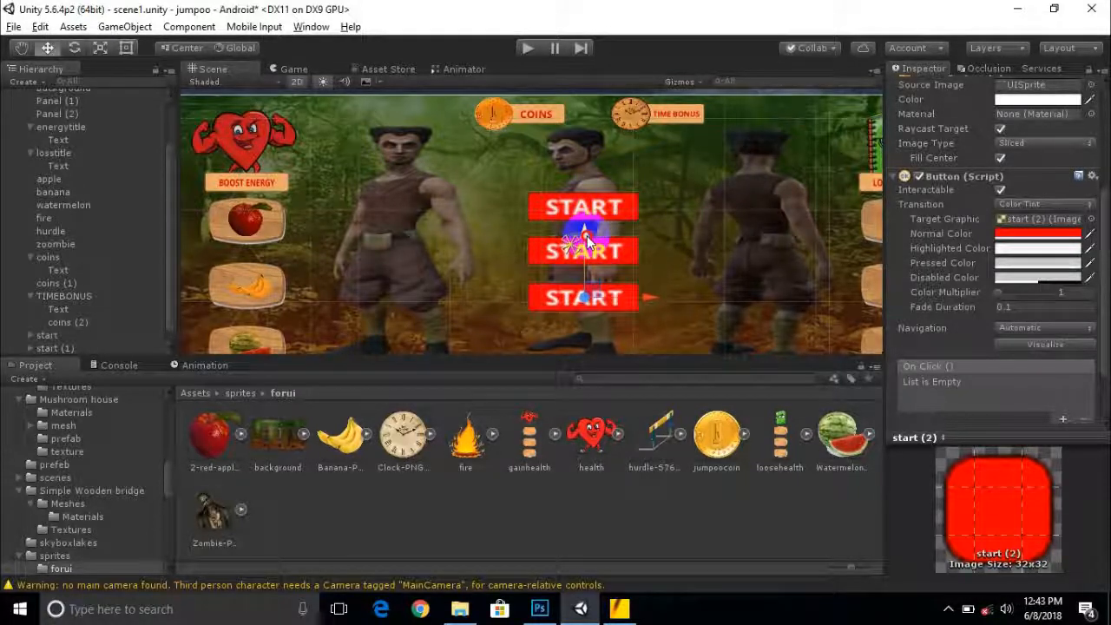
# Change the label of the lowest button copy, start (2), to QUIT
pyautogui.scroll(-1, 98, 309)
pyautogui.click(30, 348)
pyautogui.scroll(-1, 75, 330)
pyautogui.click(58, 348)
pyautogui.click(1029, 310)
pyautogui.scroll(5, 1015, 312)
pyautogui.click(923, 245)
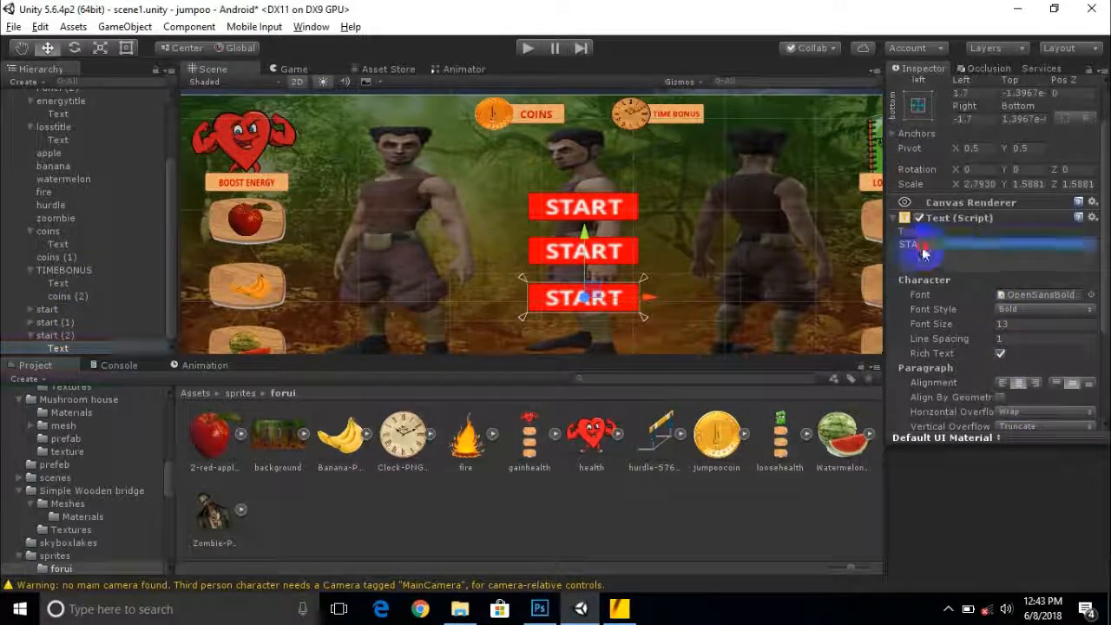
pyautogui.press('BackSpace')
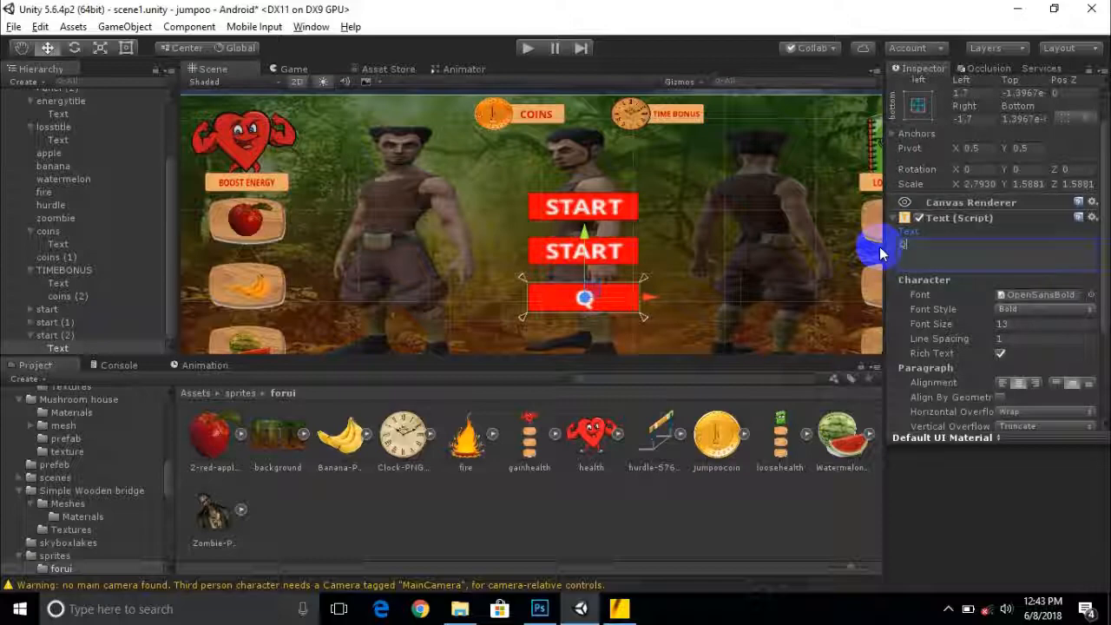
# Change the label of the middle button, start (1), to OPTIONS and set its font size to 12
pyautogui.click(41, 321)
pyautogui.click(43, 335)
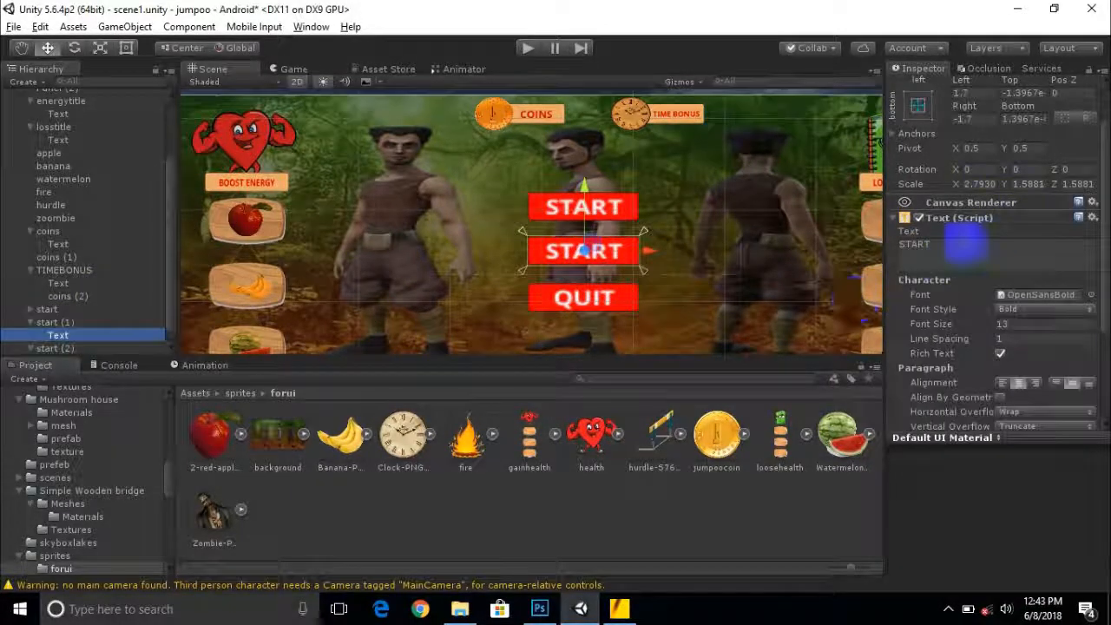
pyautogui.click(894, 247)
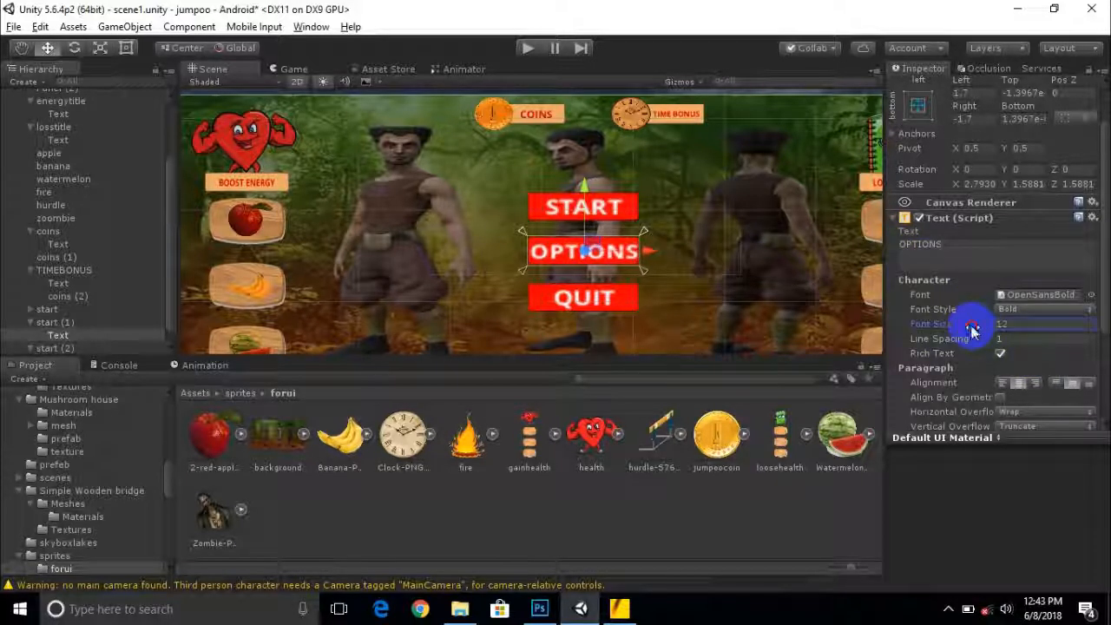
# Scale the OPTIONS text down to about 2.39 by 1.36 and center it on its button at Left -1.2
pyautogui.click(100, 47)
pyautogui.scroll(4, 530, 222)
pyautogui.moveTo(601, 259); pyautogui.dragTo(569, 262)
pyautogui.click(48, 48)
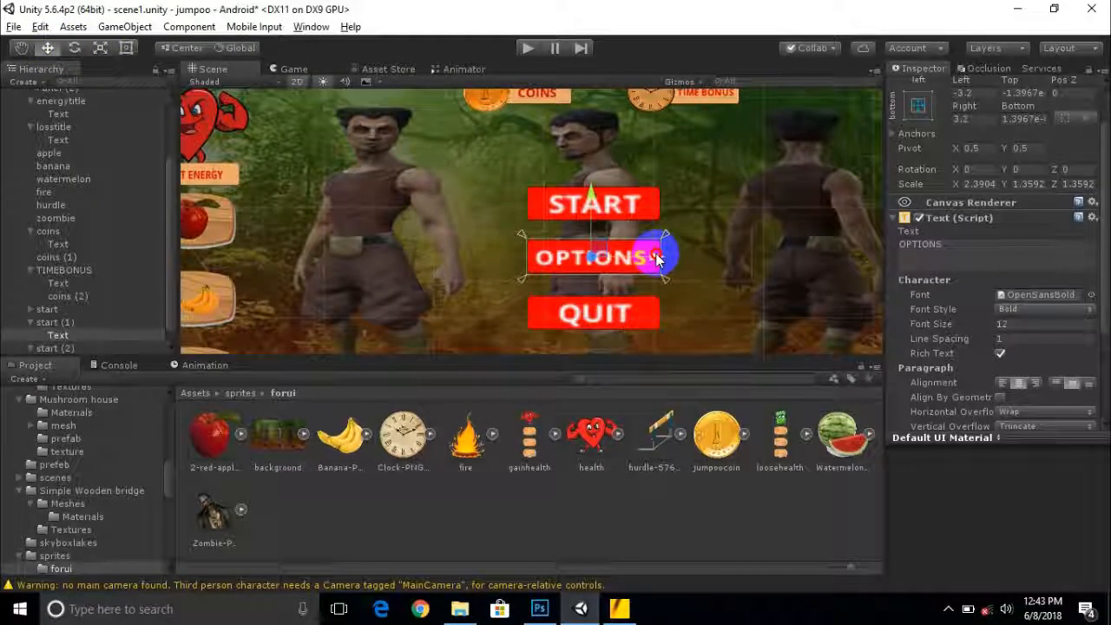
# Scale the QUIT button's text down uniformly to about 2.51 by 1.43
pyautogui.click(610, 313)
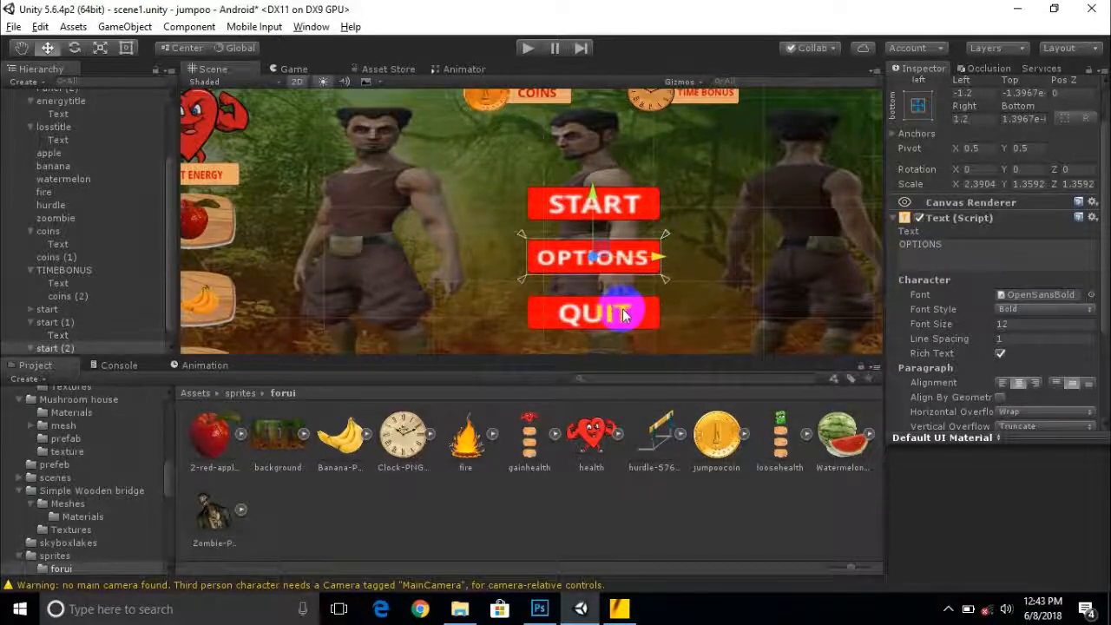
pyautogui.click(32, 347)
pyautogui.click(69, 347)
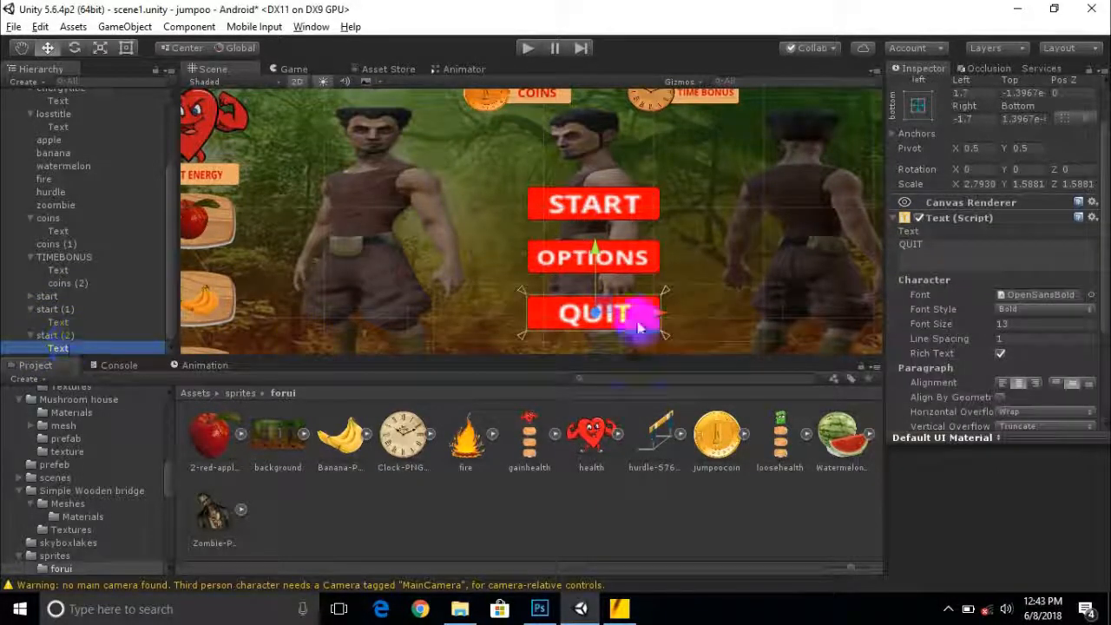
pyautogui.click(102, 50)
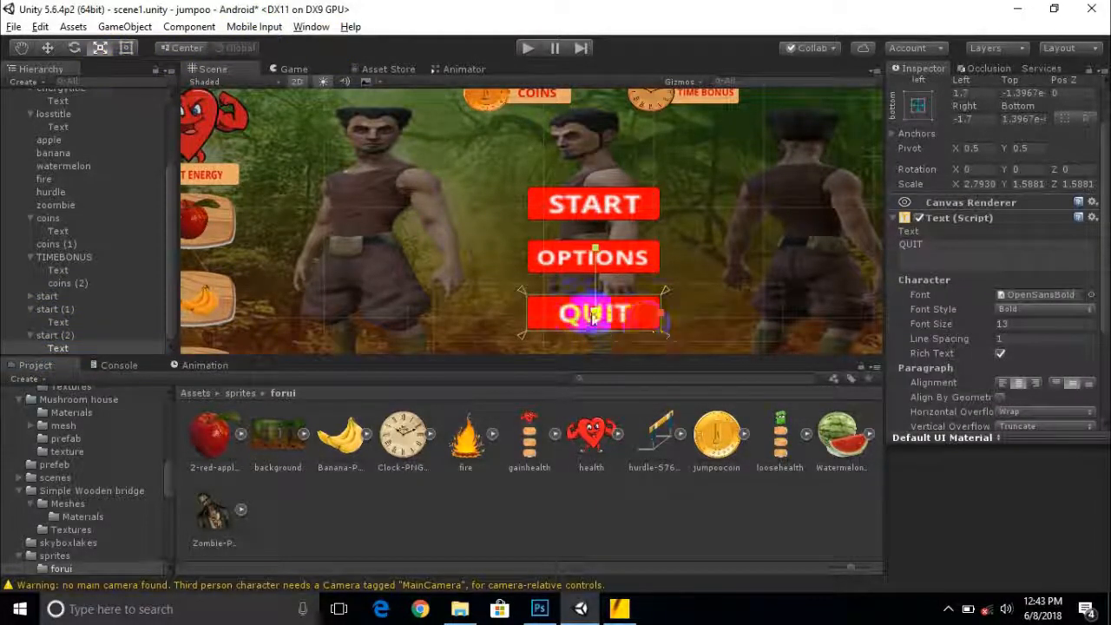
pyautogui.moveTo(590, 322); pyautogui.dragTo(584, 321)
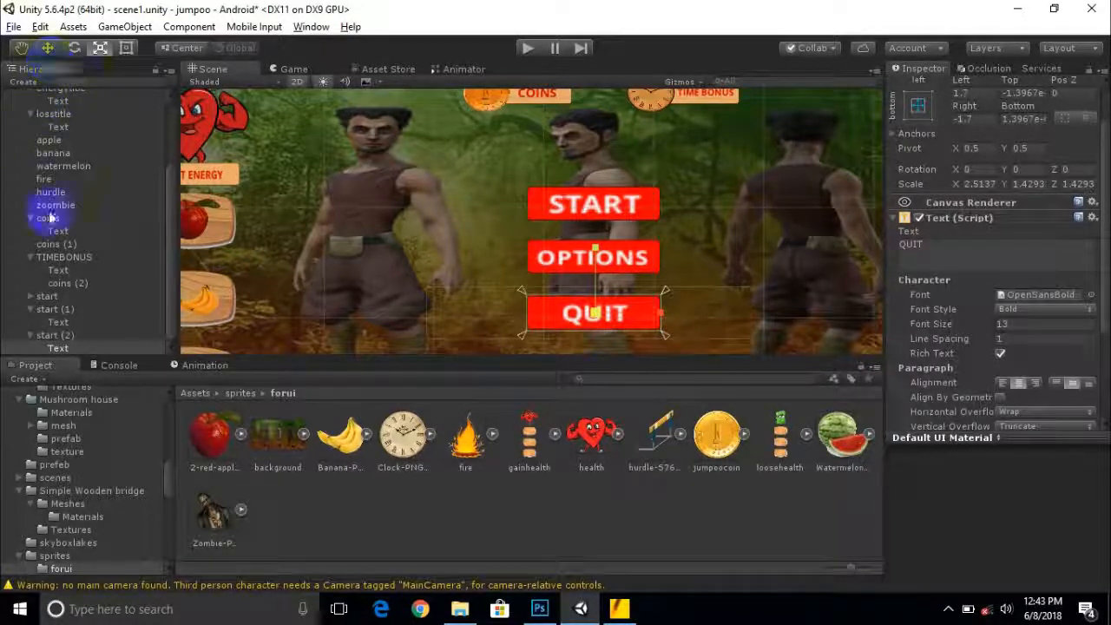
# Scale the START button's text down uniformly to about 2.49 by 1.41
pyautogui.click(30, 297)
pyautogui.click(64, 310)
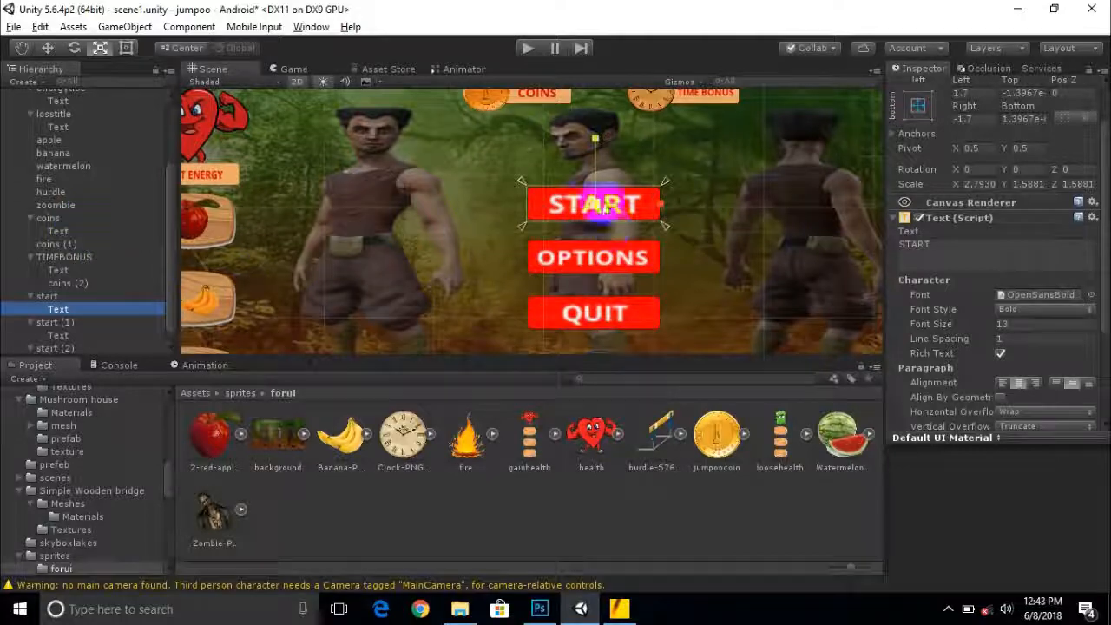
pyautogui.click(596, 205)
pyautogui.scroll(-5, 660, 287)
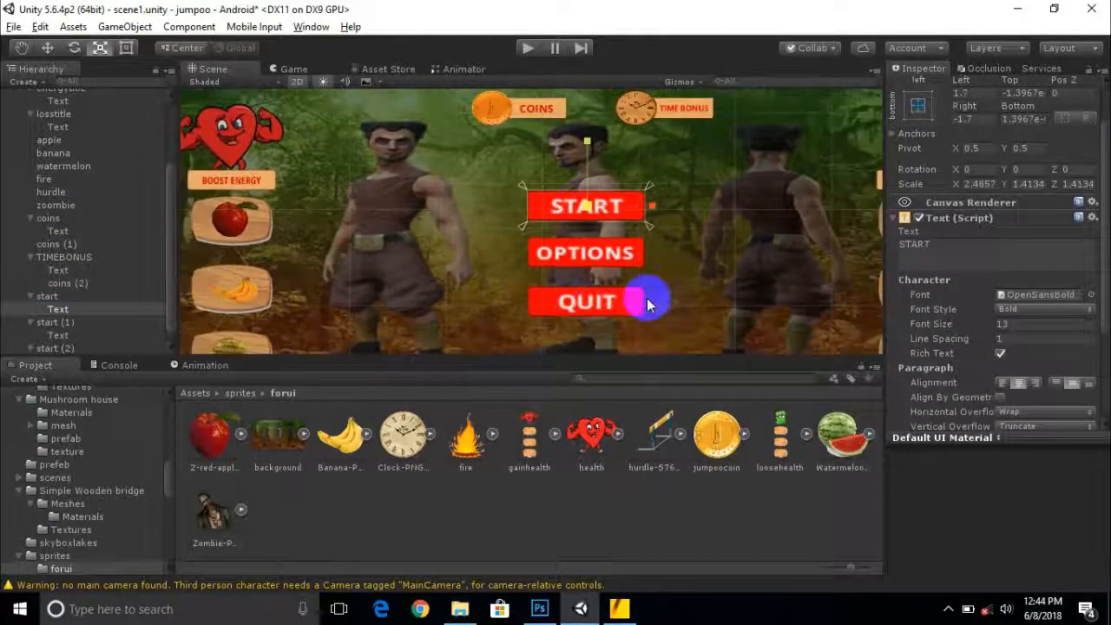
pyautogui.scroll(4, 707, 282)
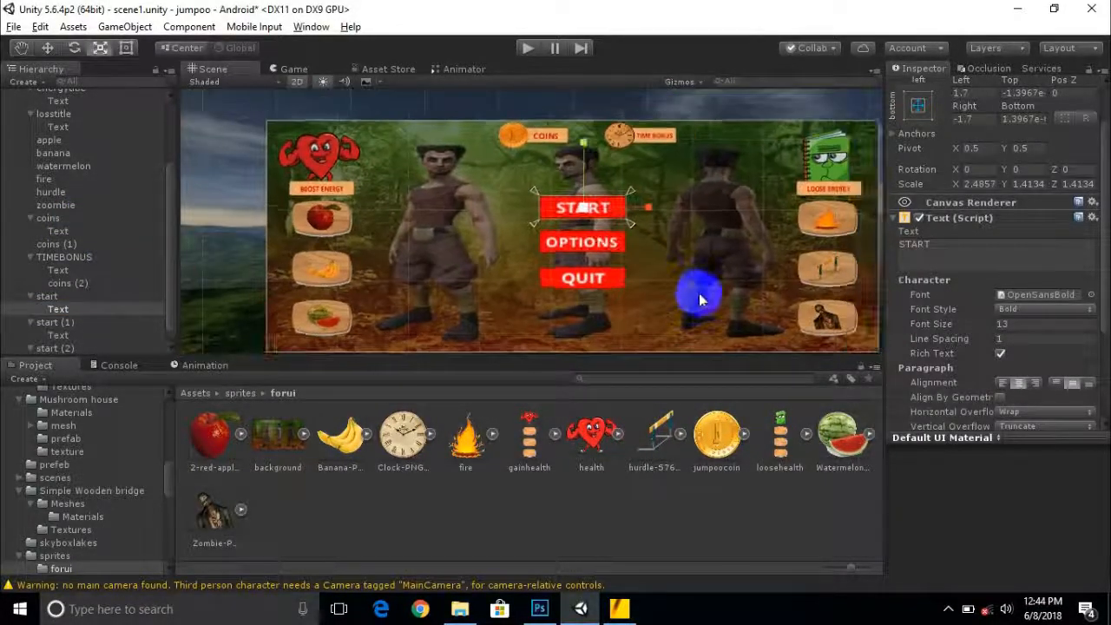
pyautogui.scroll(-3, 614, 302)
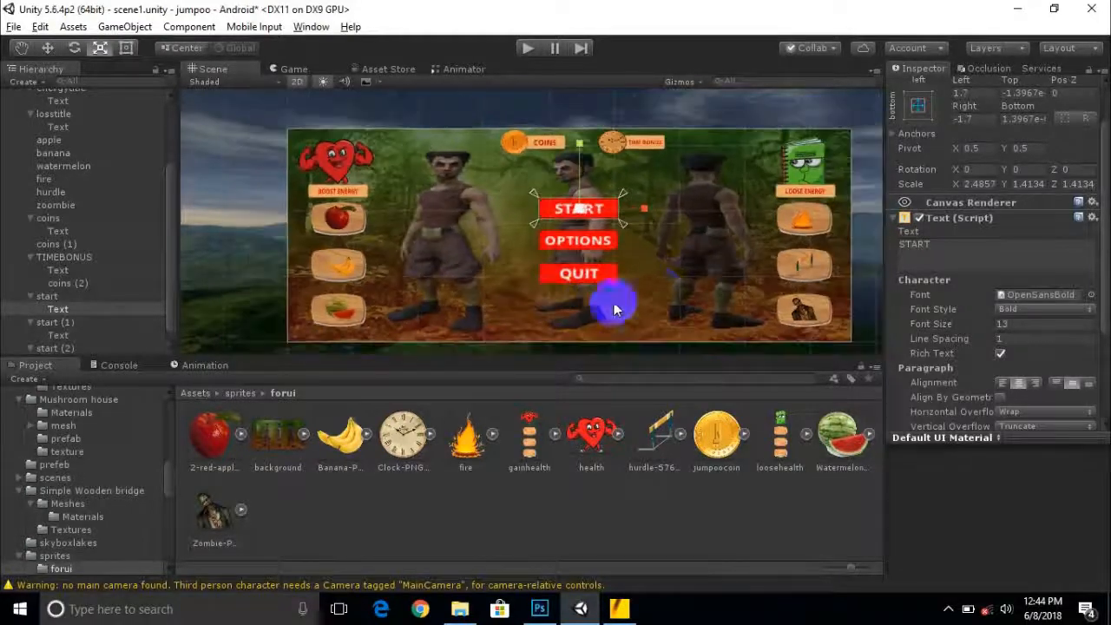
pyautogui.moveTo(700, 235); pyautogui.dragTo(739, 237, button='middle')
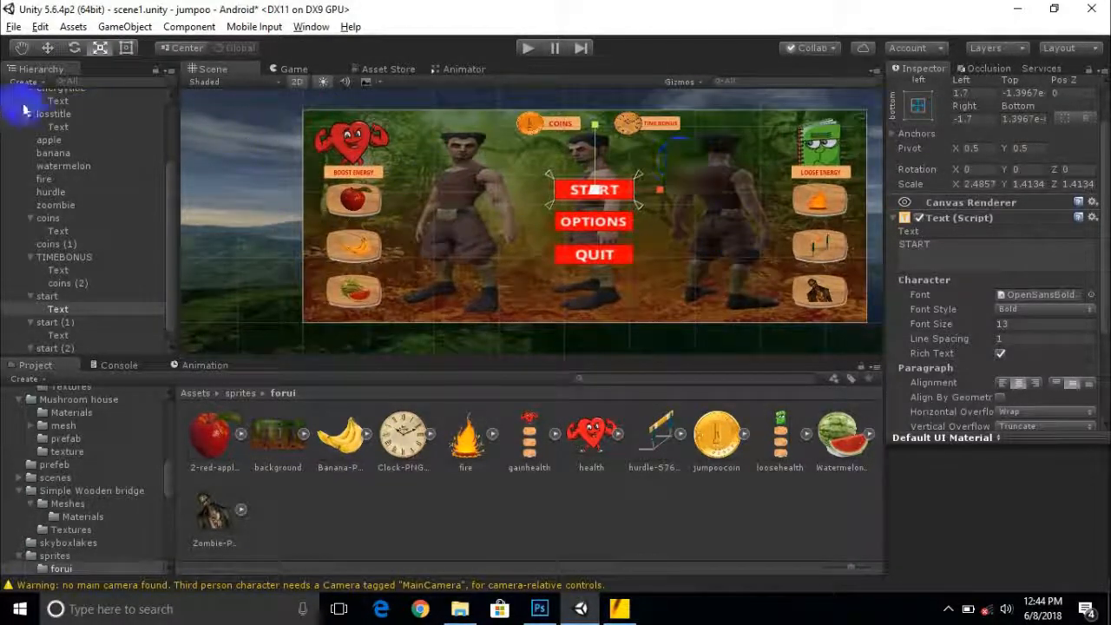
# Run the scene to test the menu, try the OPTIONS button and stop play mode
pyautogui.click(47, 47)
pyautogui.click(461, 269)
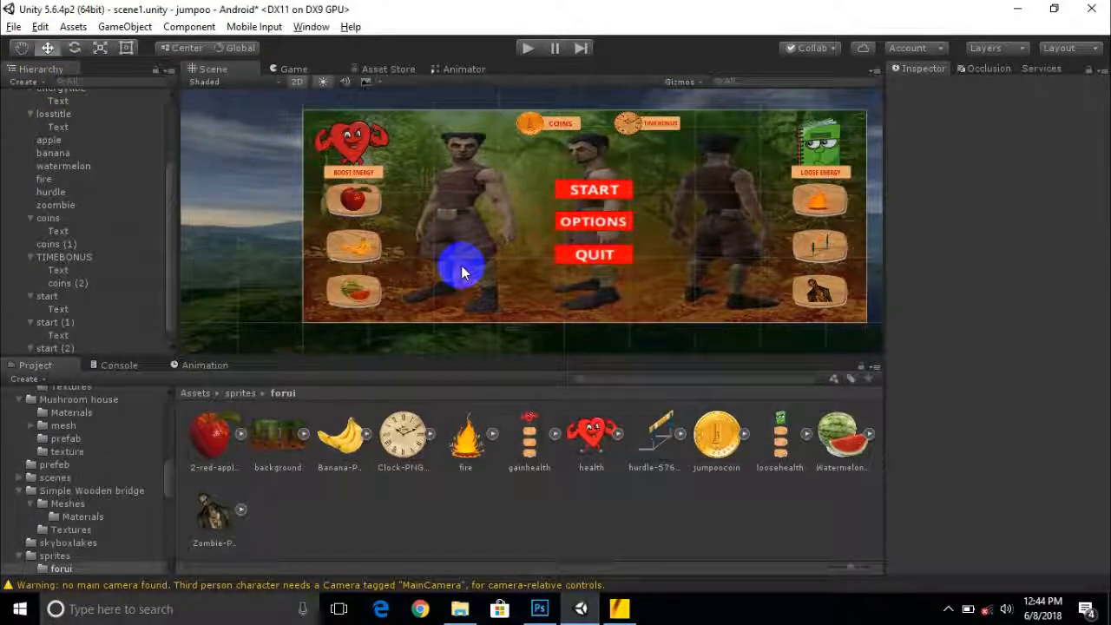
pyautogui.click(532, 50)
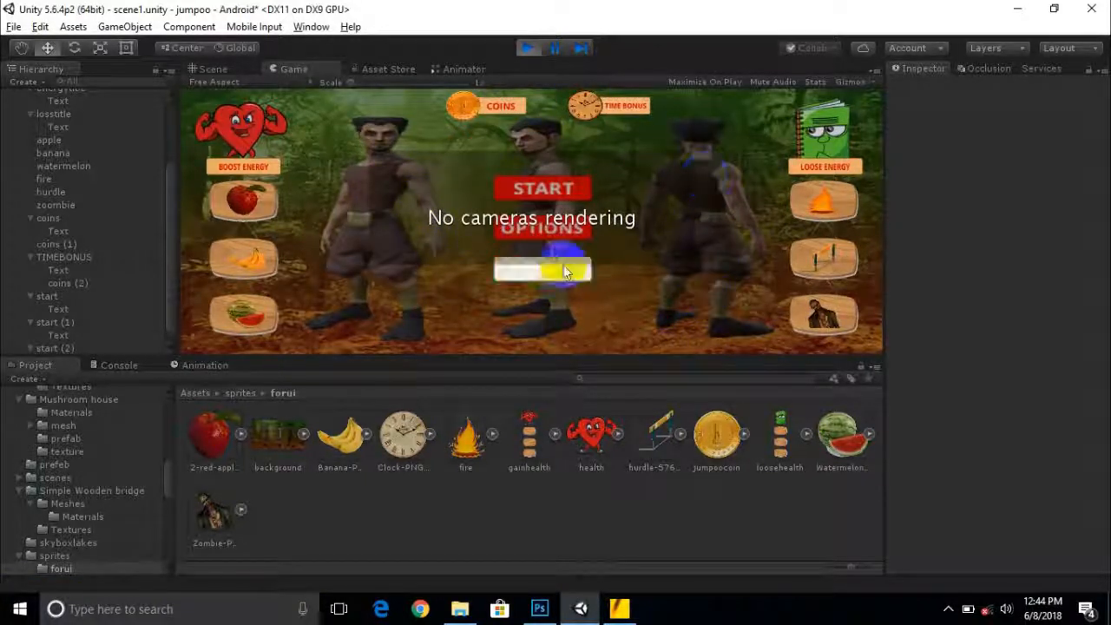
pyautogui.click(514, 231)
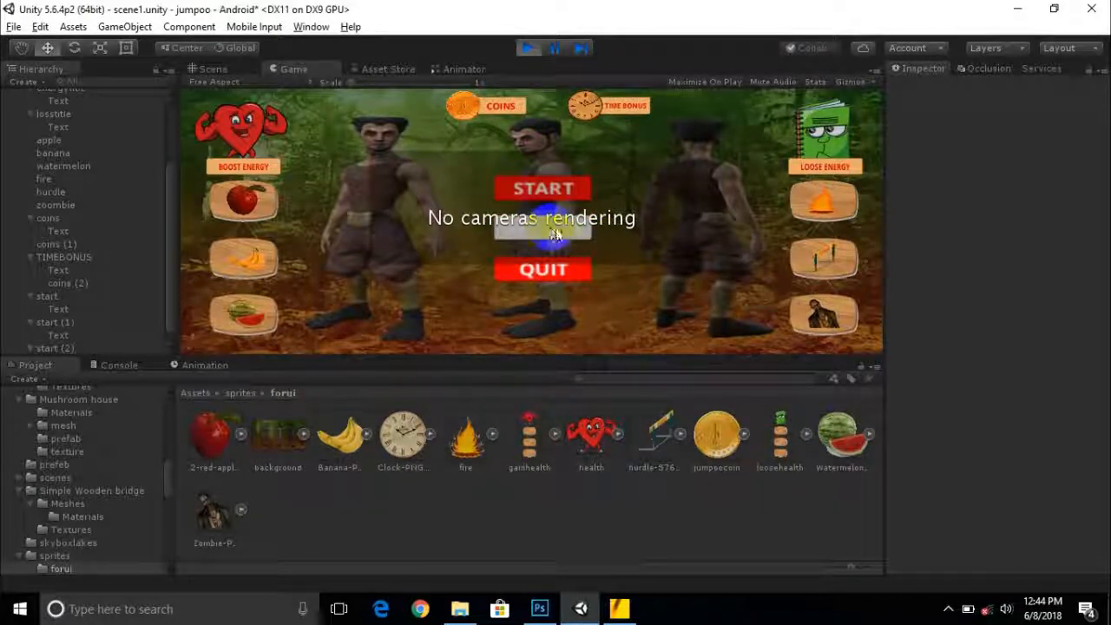
pyautogui.click(527, 47)
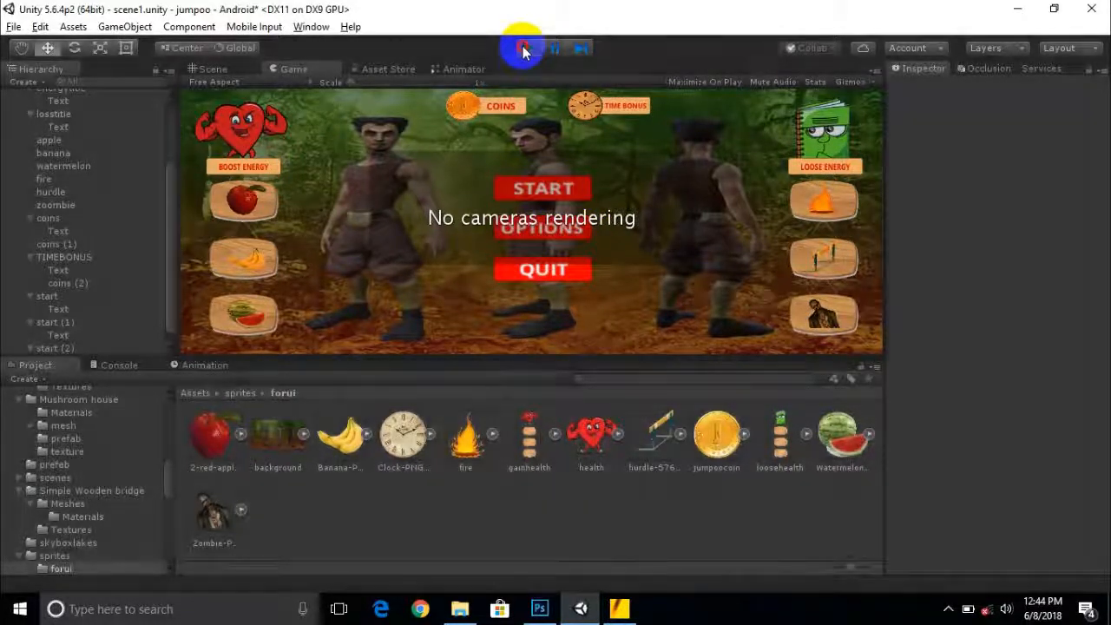
# Add a Camera at the top level of scene1, outside the Canvas
pyautogui.scroll(3, 129, 233)
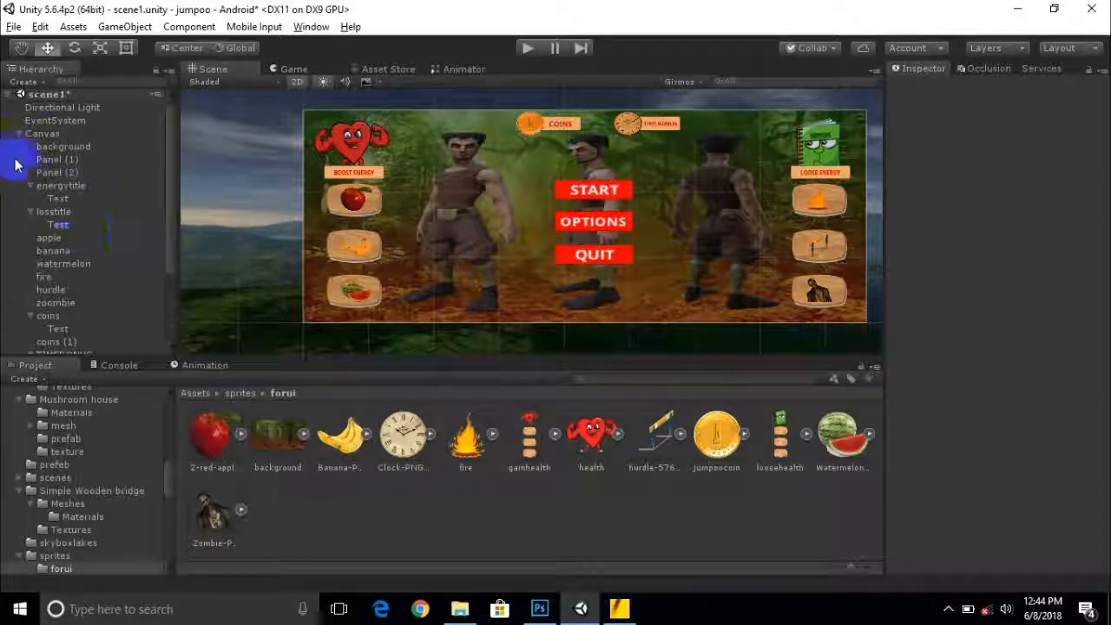
pyautogui.click(19, 135)
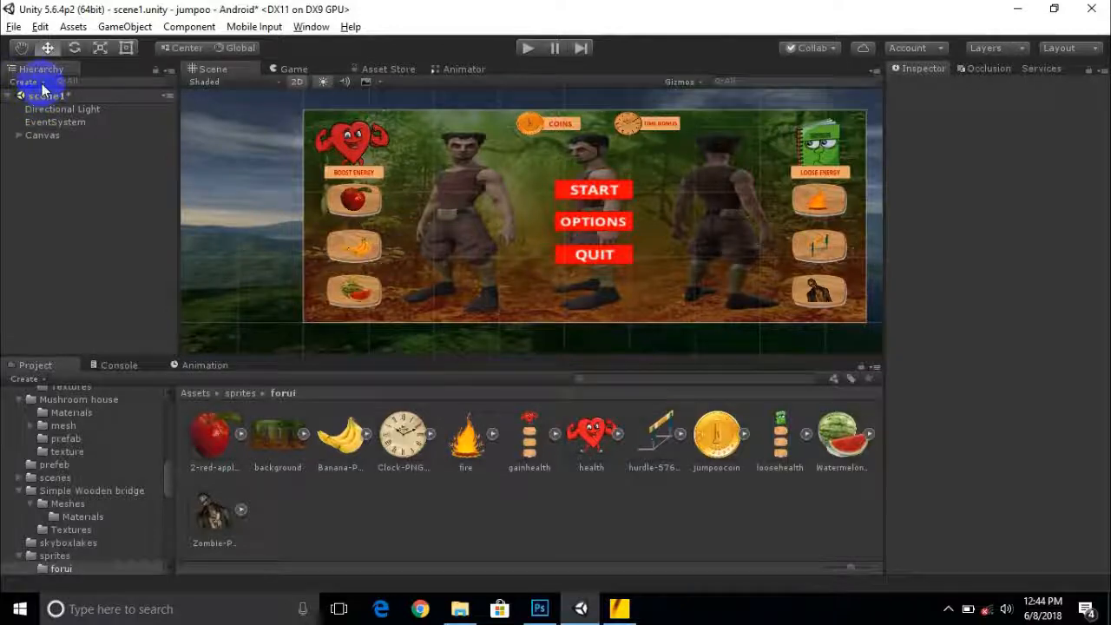
pyautogui.click(41, 84)
pyautogui.click(74, 257)
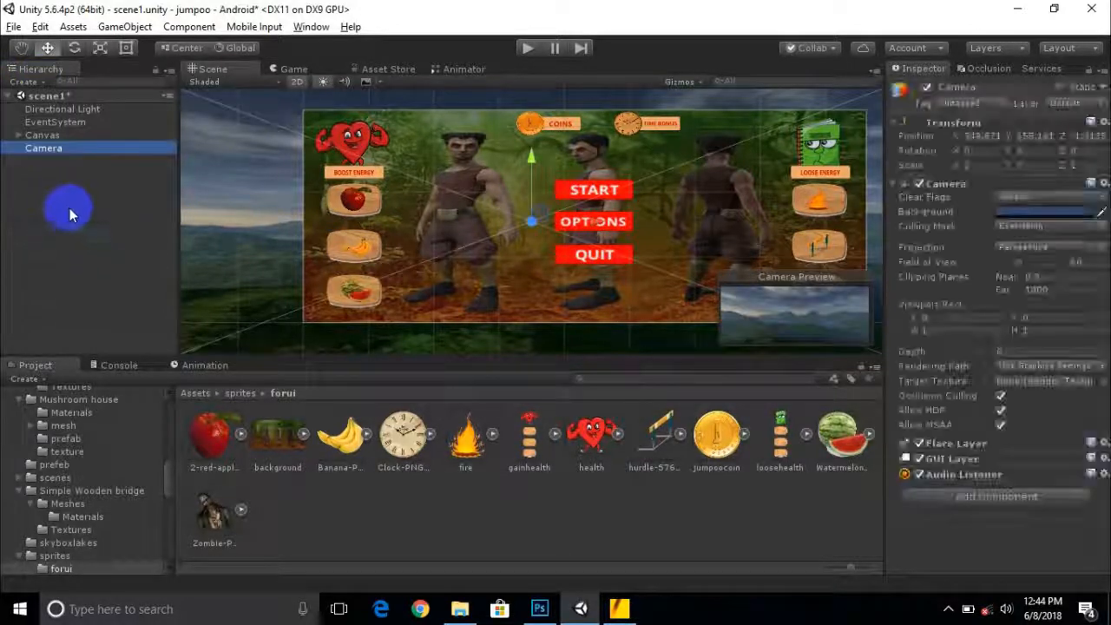
pyautogui.scroll(-5, 518, 219)
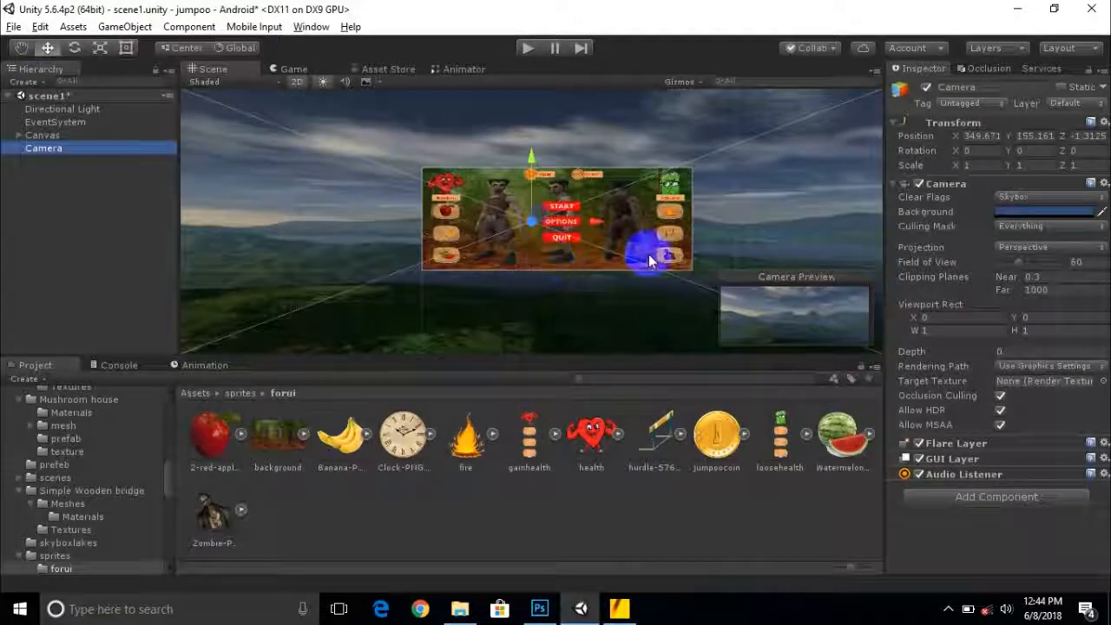
pyautogui.moveTo(649, 259); pyautogui.dragTo(611, 273, button='middle')
pyautogui.scroll(-5, 699, 247)
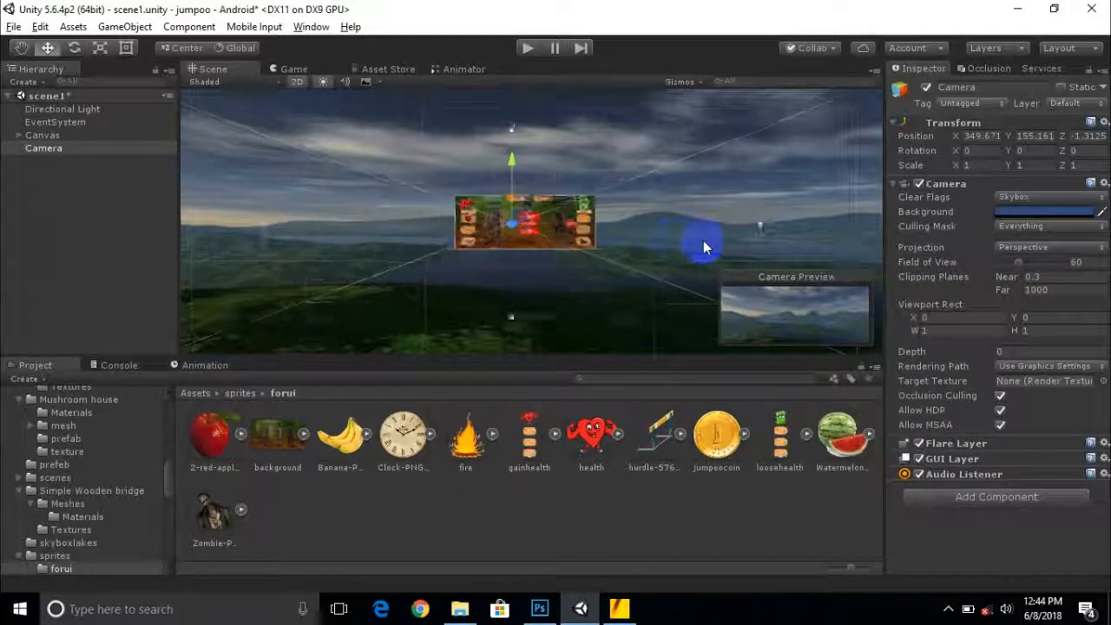
pyautogui.scroll(-2, 703, 246)
pyautogui.moveTo(786, 225); pyautogui.dragTo(793, 230, button='middle')
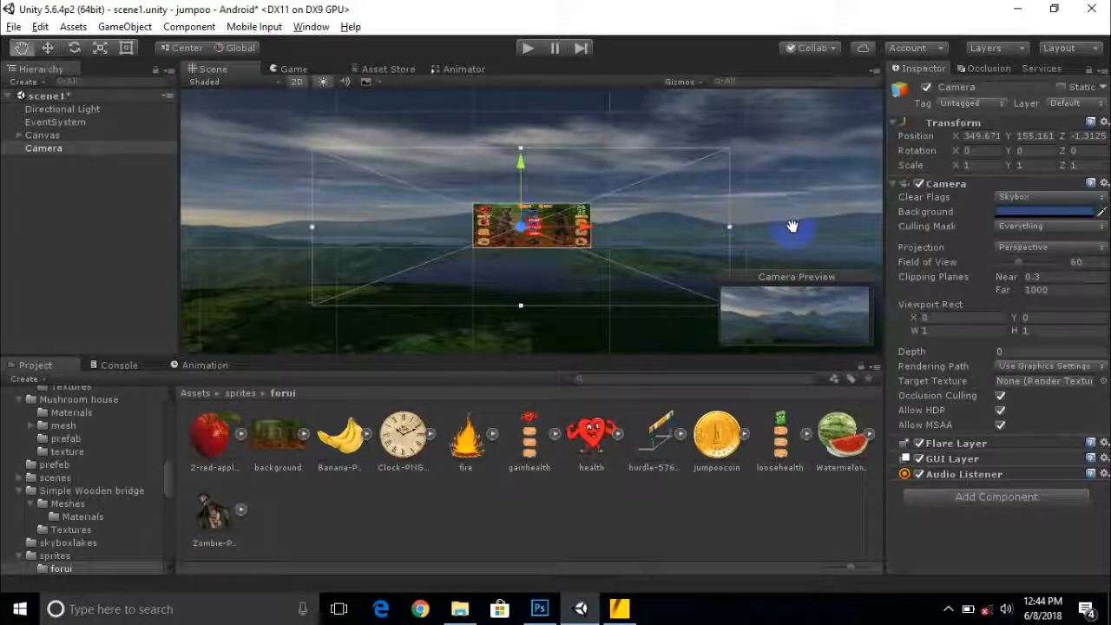
# Try moving the camera back along Z to about -1140 in the 3D scene view, and delete it
pyautogui.click(296, 82)
pyautogui.keyDown('alt'); pyautogui.moveTo(657, 218); pyautogui.dragTo(397, 255); pyautogui.keyUp('alt')
pyautogui.scroll(-3, 403, 258)
pyautogui.moveTo(422, 280); pyautogui.dragTo(455, 257, button='middle')
pyautogui.moveTo(409, 251)
pyautogui.keyDown('alt'); pyautogui.mouseDown()
pyautogui.moveTo(521, 251)
pyautogui.moveTo(130, 270)
pyautogui.moveTo(1031, 267)
pyautogui.moveTo(397, 283)
pyautogui.moveTo(315, 215)
pyautogui.moveTo(704, 196)
pyautogui.moveTo(493, 222)
pyautogui.moveTo(422, 245)
pyautogui.moveTo(412, 267)
pyautogui.mouseUp(); pyautogui.keyUp('alt')
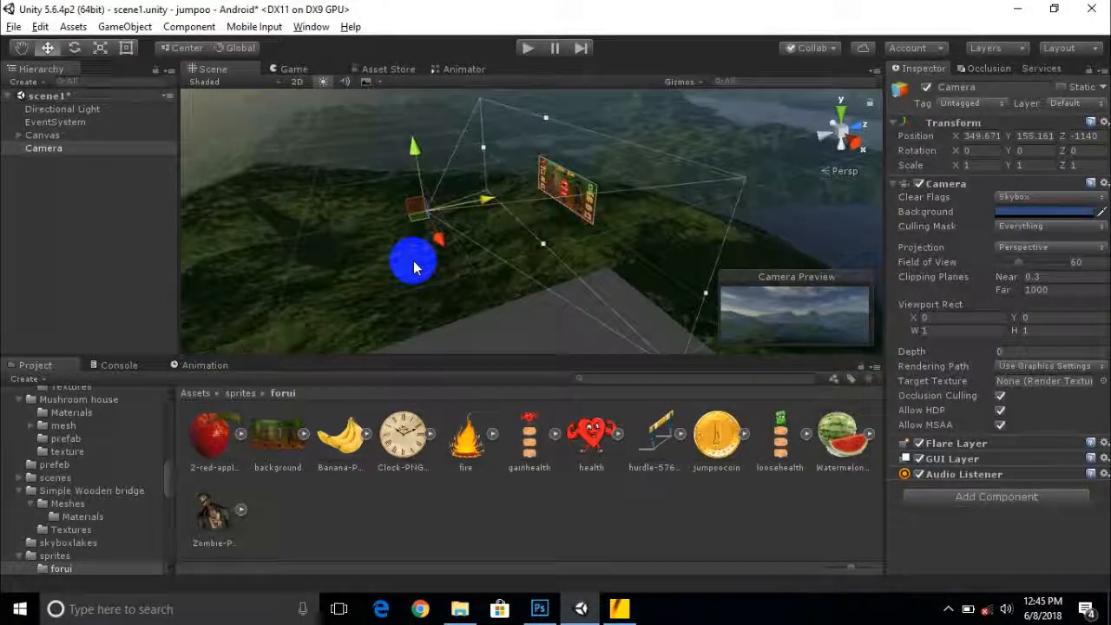
pyautogui.press('Delete')
# Create a Camera as a child of Canvas and move it back along Z to about -1299
pyautogui.rightClick(44, 136)
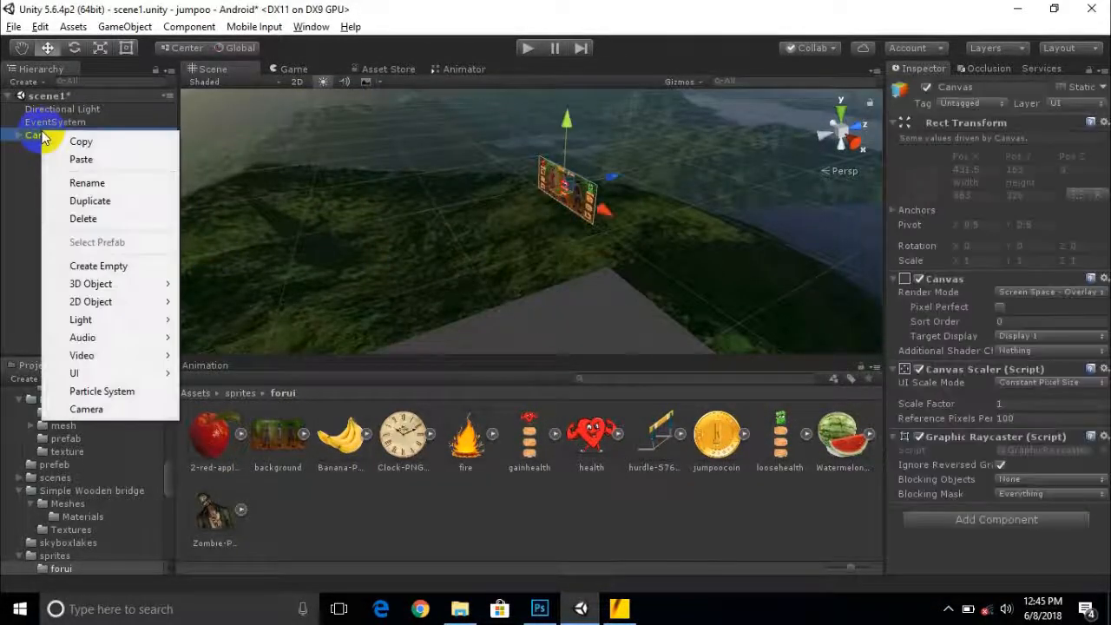
pyautogui.click(95, 415)
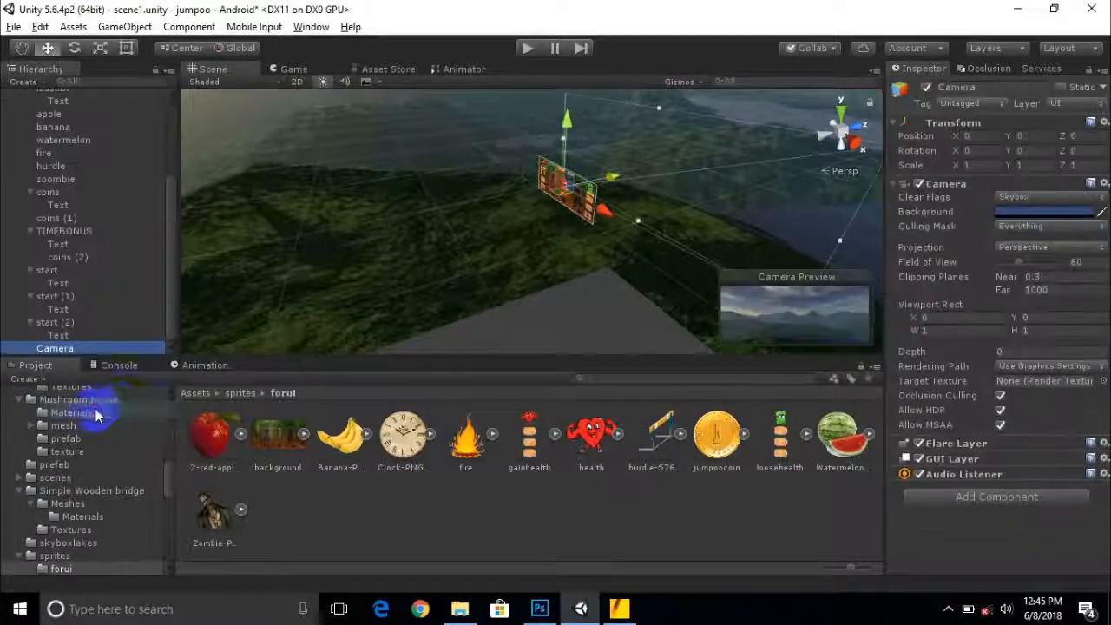
pyautogui.moveTo(617, 171)
pyautogui.mouseDown()
pyautogui.moveTo(541, 173)
pyautogui.moveTo(462, 201)
pyautogui.moveTo(513, 199)
pyautogui.moveTo(612, 223)
pyautogui.moveTo(529, 229)
pyautogui.moveTo(422, 199)
pyautogui.moveTo(471, 214)
pyautogui.moveTo(440, 156)
pyautogui.mouseUp()
# Run the scene repeatedly to test how the START, OPTIONS and QUIT buttons respond with the new camera
pyautogui.click(528, 48)
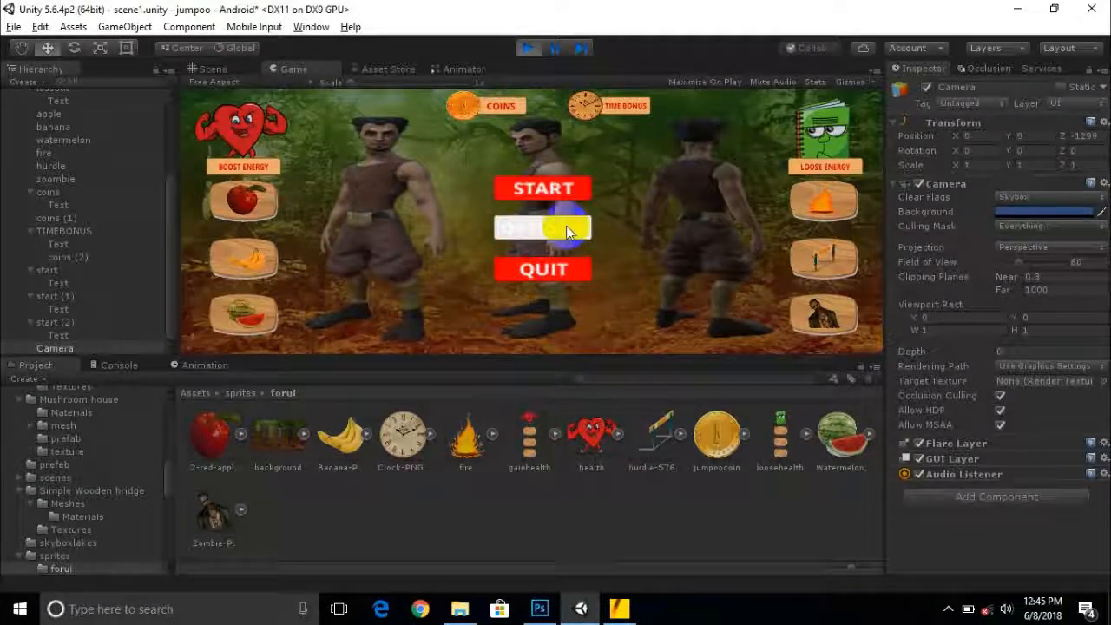
pyautogui.click(527, 52)
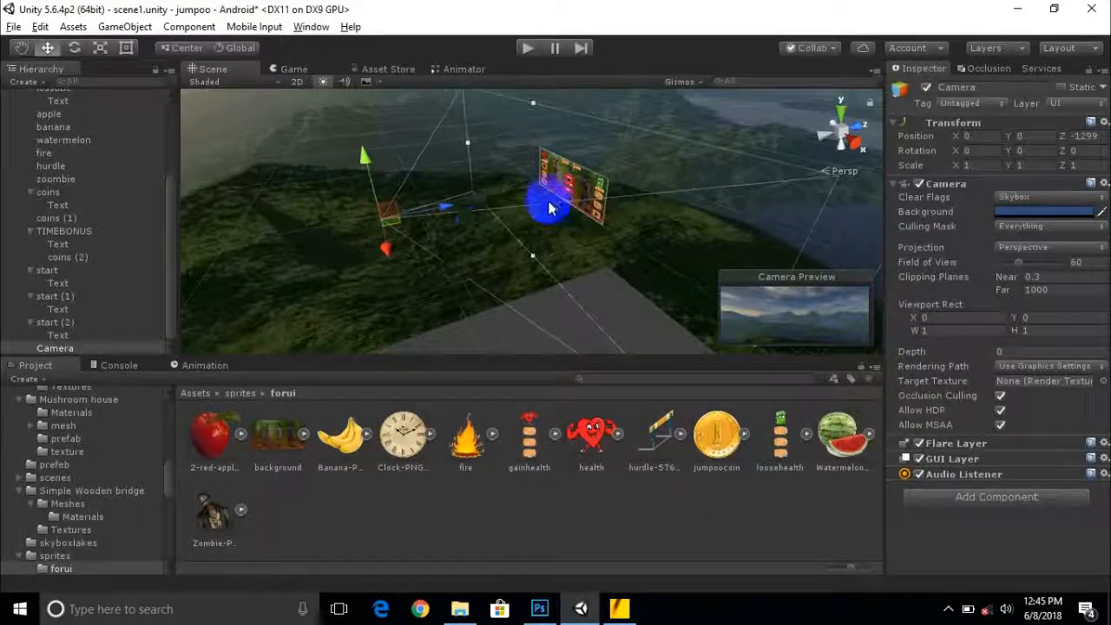
pyautogui.scroll(4, 446, 227)
pyautogui.scroll(-2, 446, 228)
pyautogui.click(526, 52)
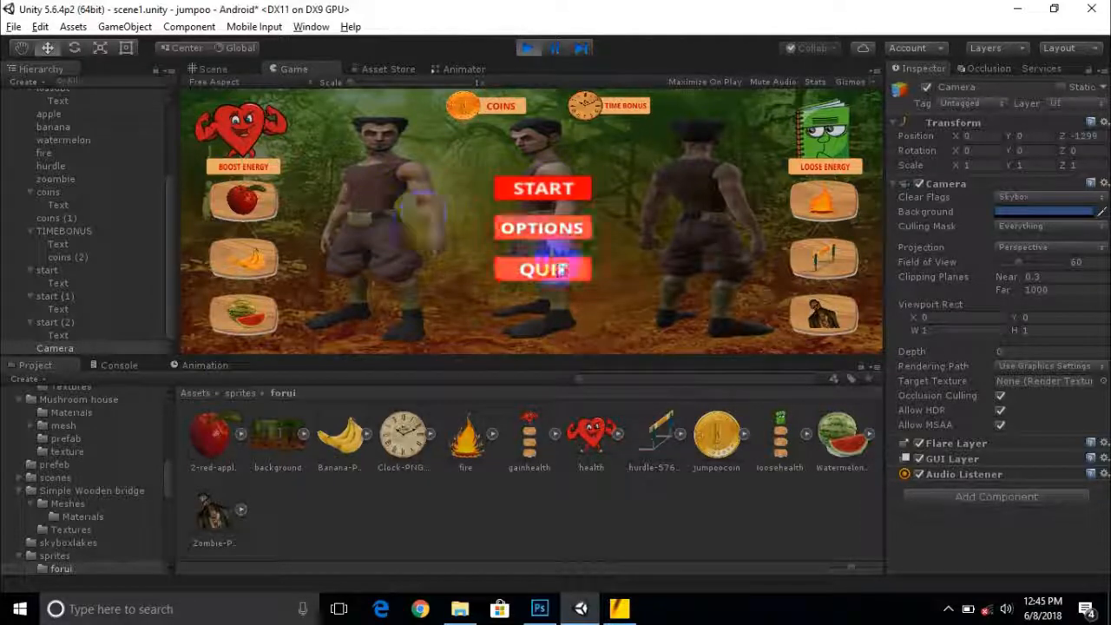
pyautogui.click(534, 50)
pyautogui.click(534, 49)
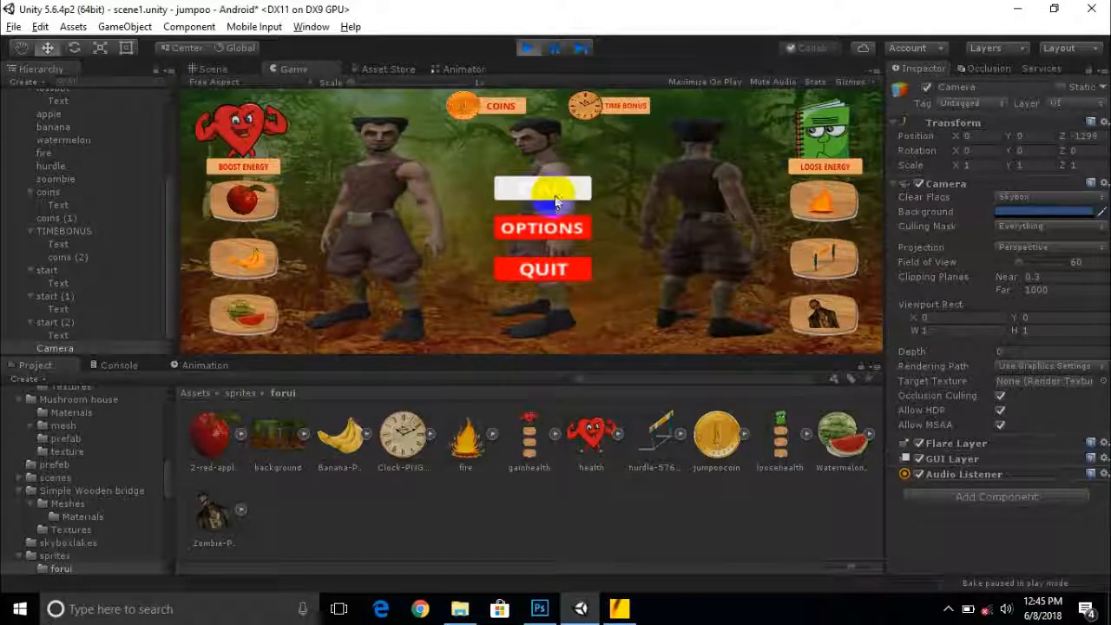
# Set the Highlighted Color of the QUIT button, start (2), to black, hex 000000FF
pyautogui.click(66, 324)
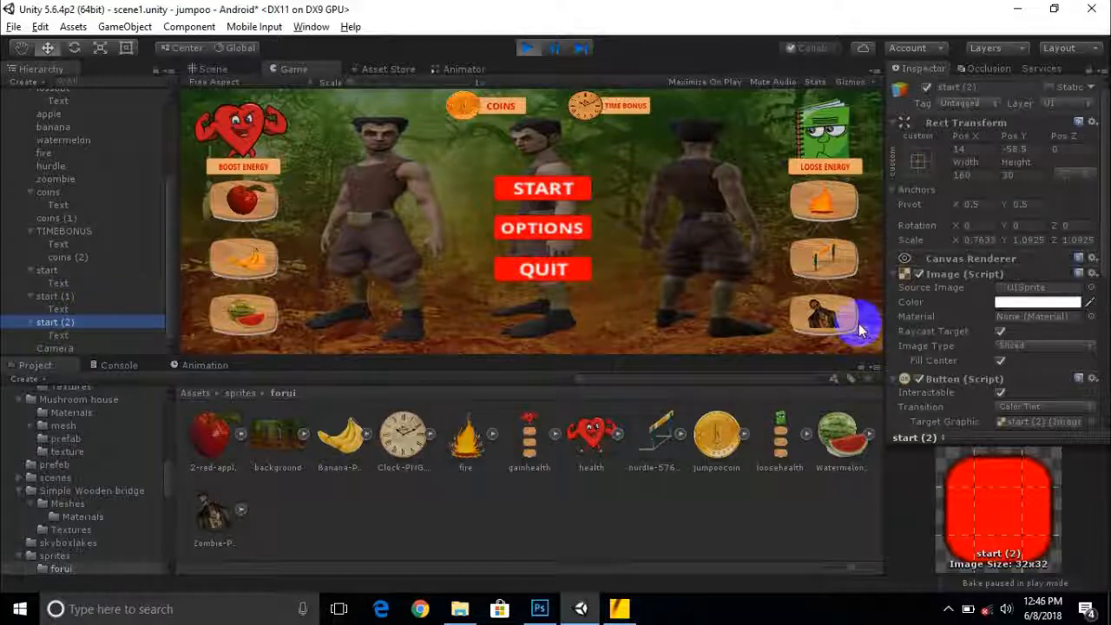
pyautogui.scroll(-4, 958, 317)
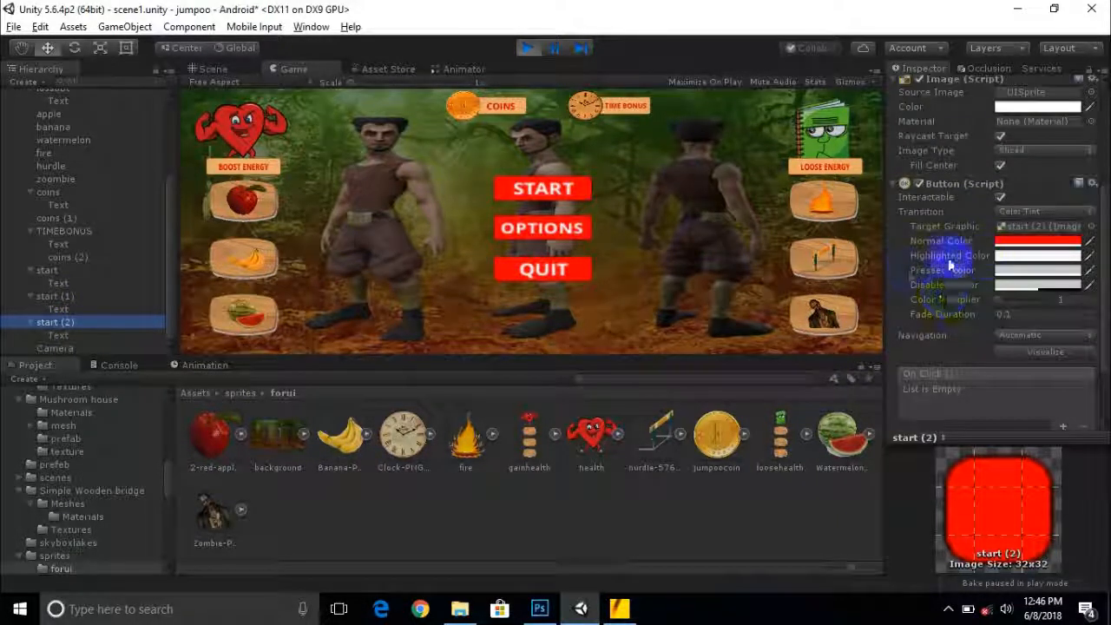
pyautogui.click(1007, 255)
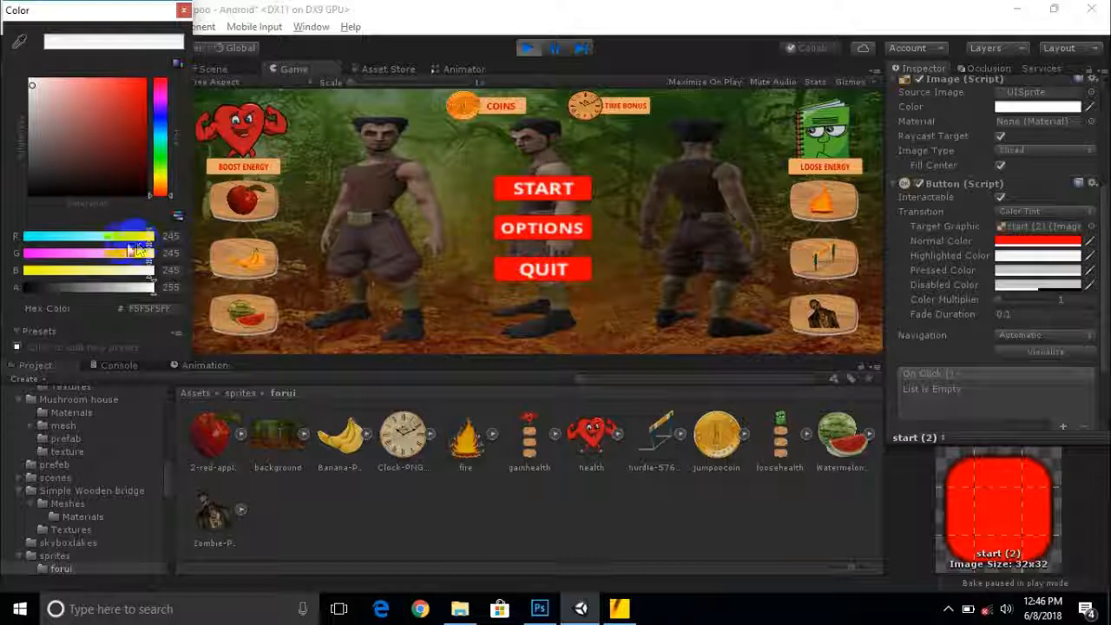
pyautogui.moveTo(76, 174); pyautogui.dragTo(26, 202)
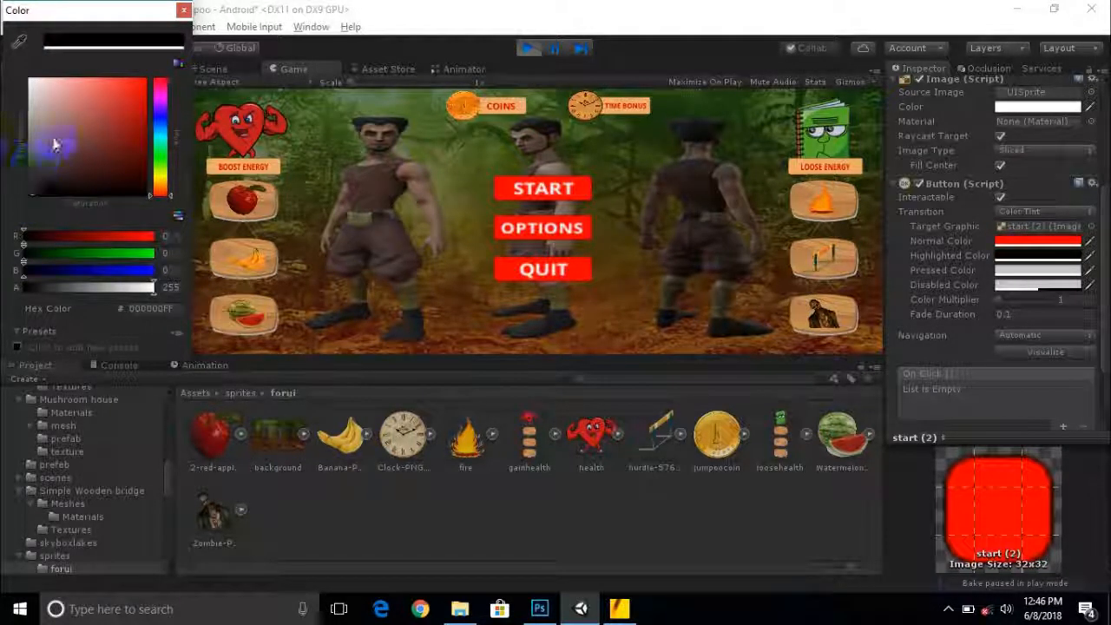
pyautogui.click(25, 198)
pyautogui.click(148, 52)
pyautogui.click(182, 12)
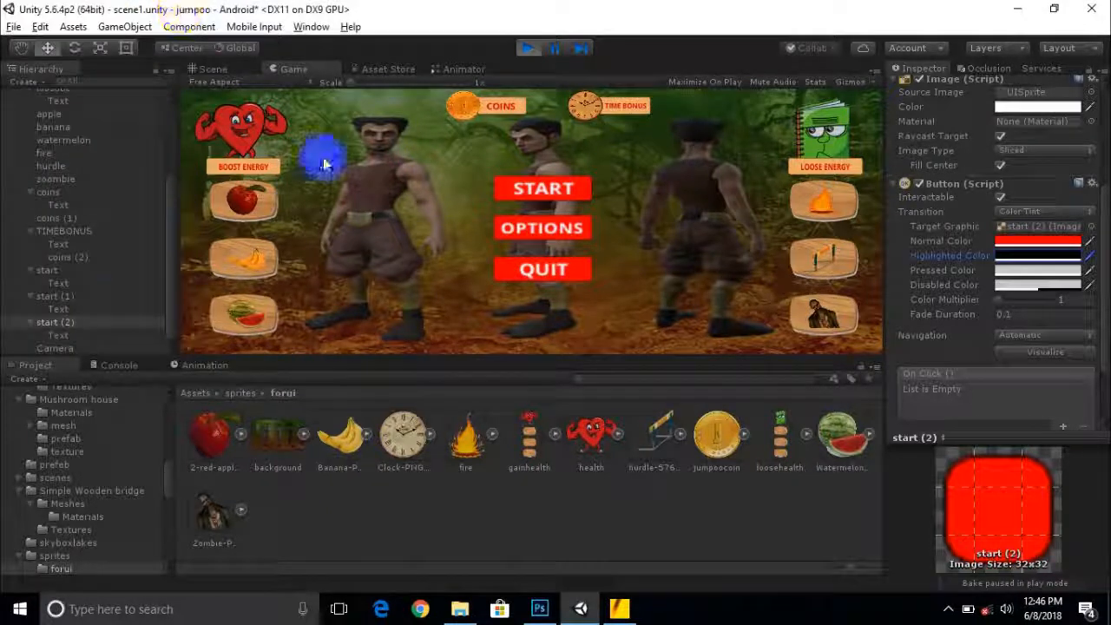
# Rename the start (2) object as quit
pyautogui.rightClick(62, 321)
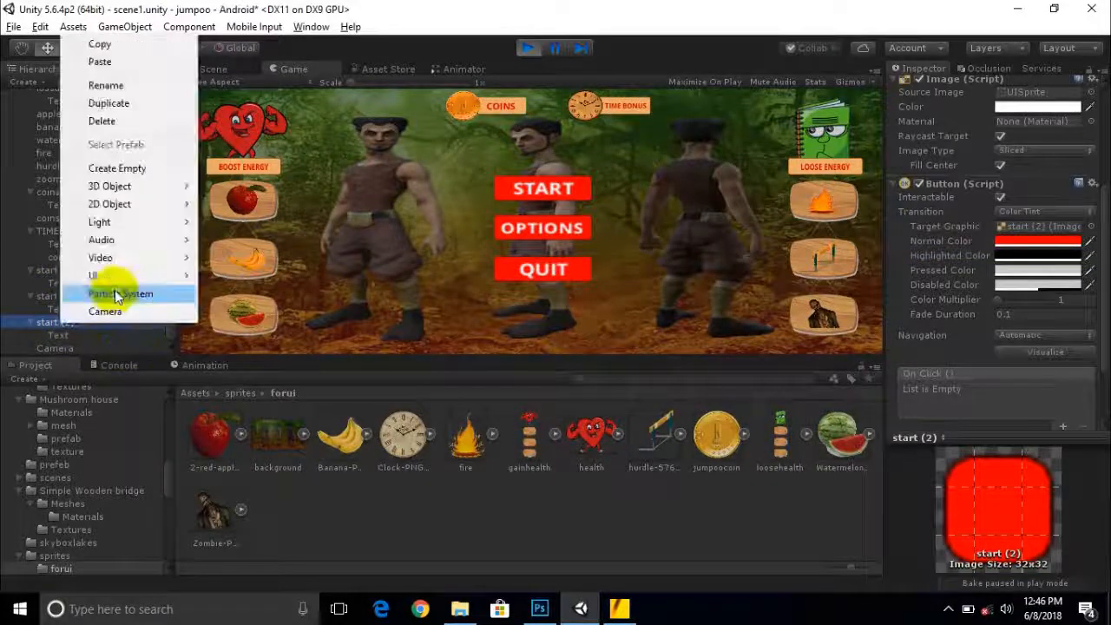
pyautogui.click(124, 85)
pyautogui.write('start')
pyautogui.press('Return')
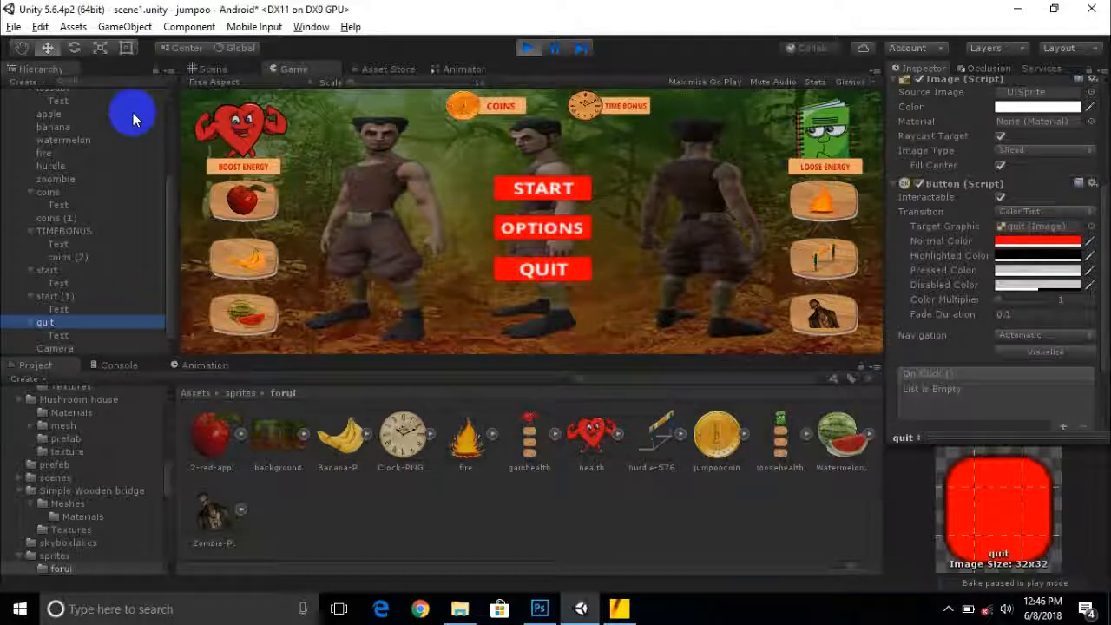
# Rename the start (1) object as options while the scene is still running
pyautogui.rightClick(57, 297)
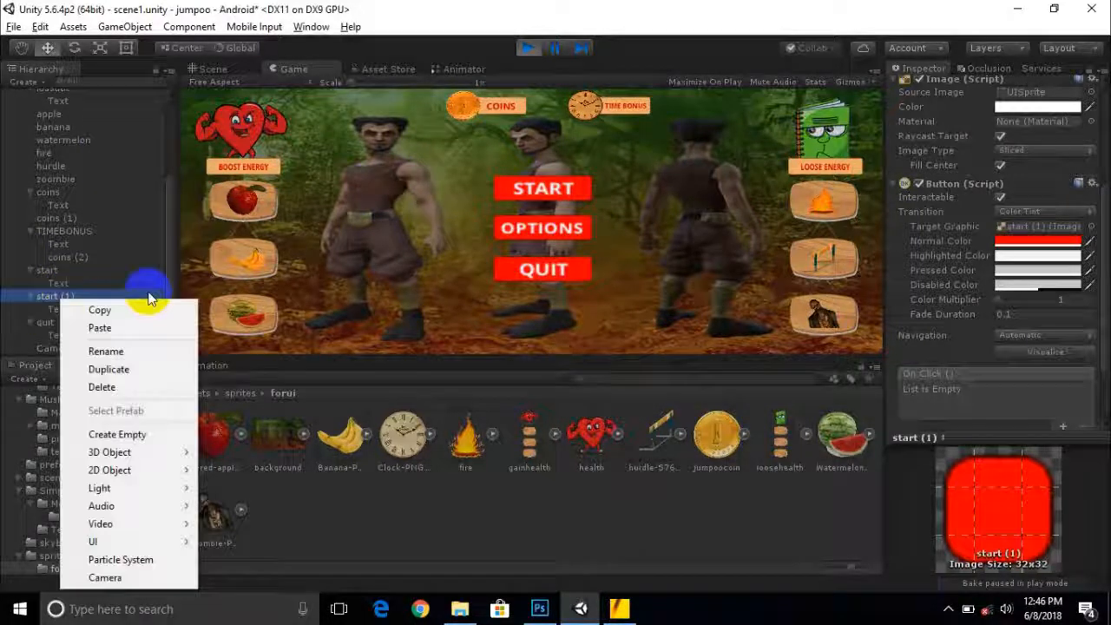
pyautogui.click(144, 351)
pyautogui.write('options')
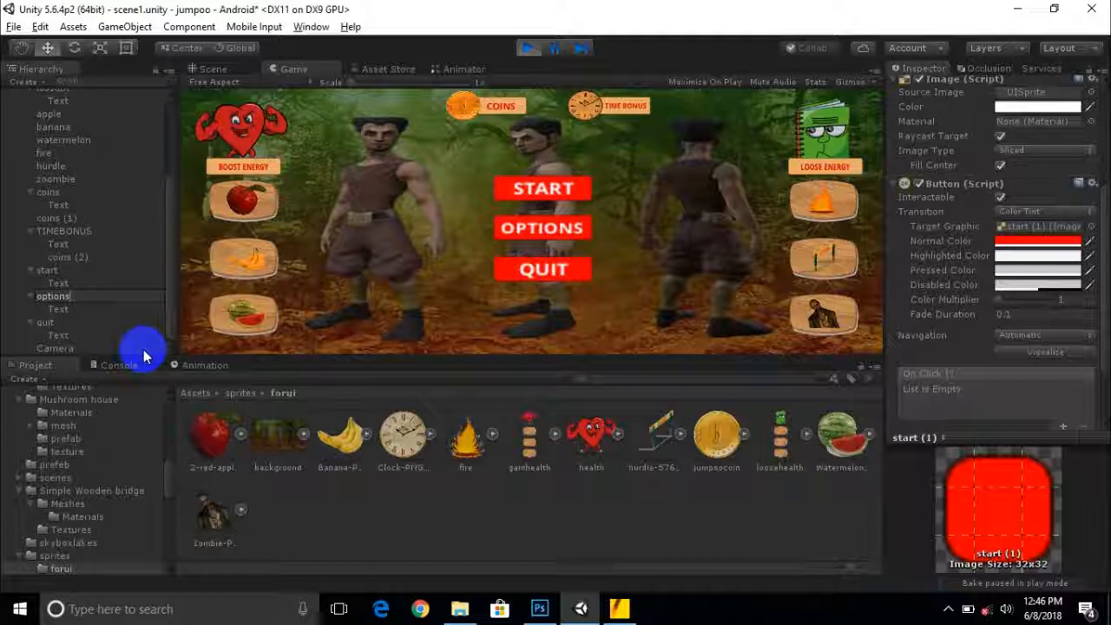
pyautogui.press('Return')
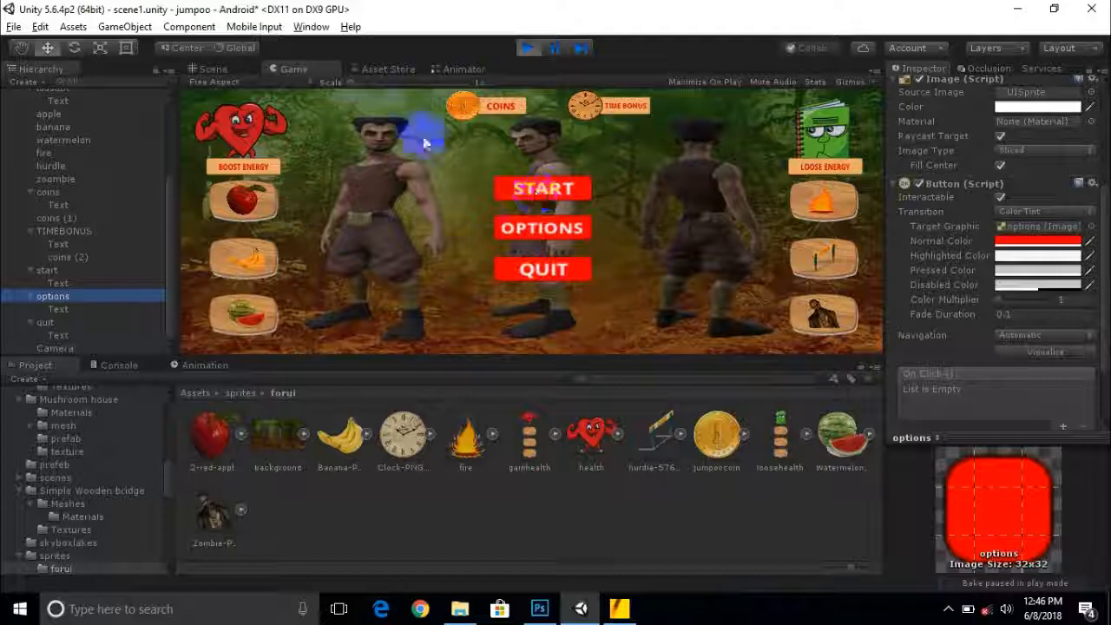
# Stop the running scene and rename the OPTIONS button's start (1) object as options
pyautogui.click(529, 49)
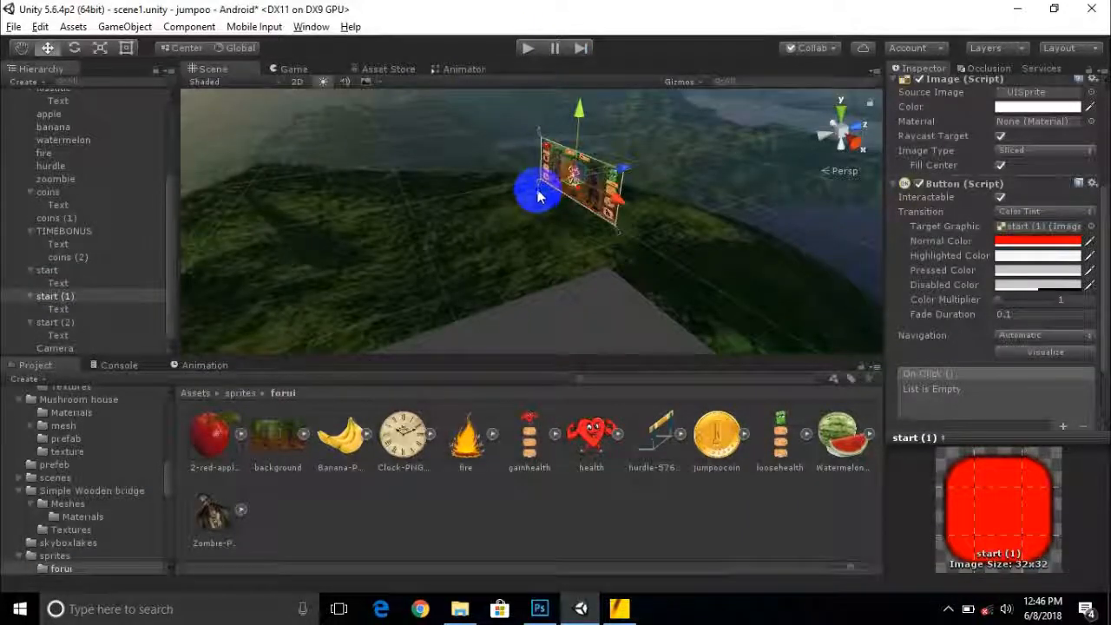
pyautogui.keyDown('alt'); pyautogui.moveTo(499, 163); pyautogui.dragTo(594, 160); pyautogui.keyUp('alt')
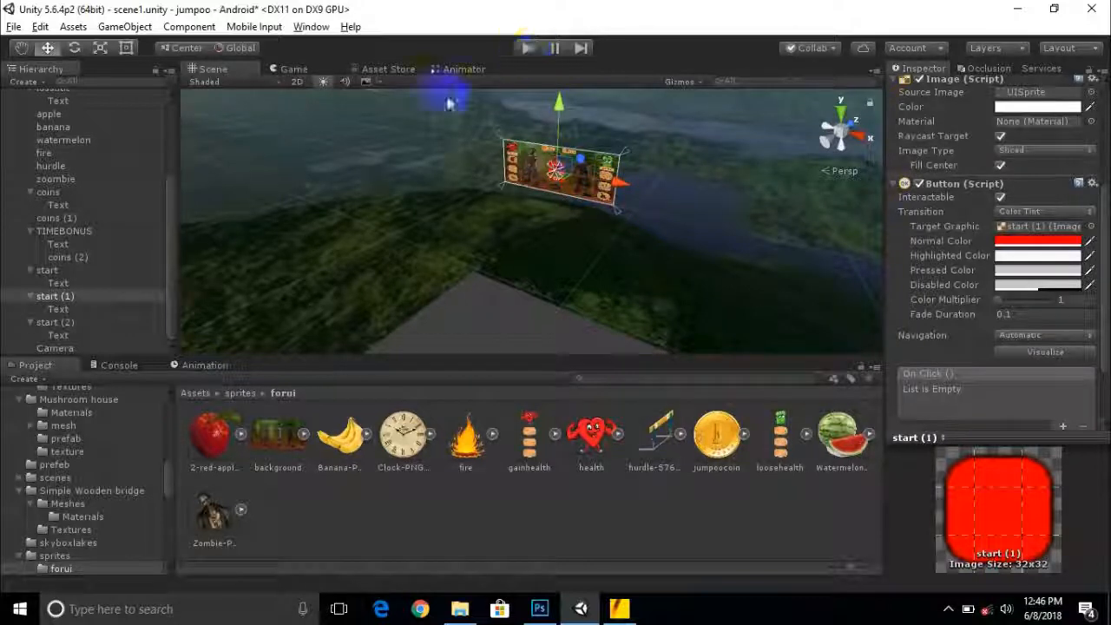
pyautogui.moveTo(492, 112)
pyautogui.mouseDown()
pyautogui.moveTo(504, 213)
pyautogui.moveTo(524, 220)
pyautogui.moveTo(590, 136)
pyautogui.moveTo(634, 134)
pyautogui.mouseUp()
pyautogui.scroll(2, 635, 135)
pyautogui.moveTo(635, 134); pyautogui.dragTo(533, 233, button='middle')
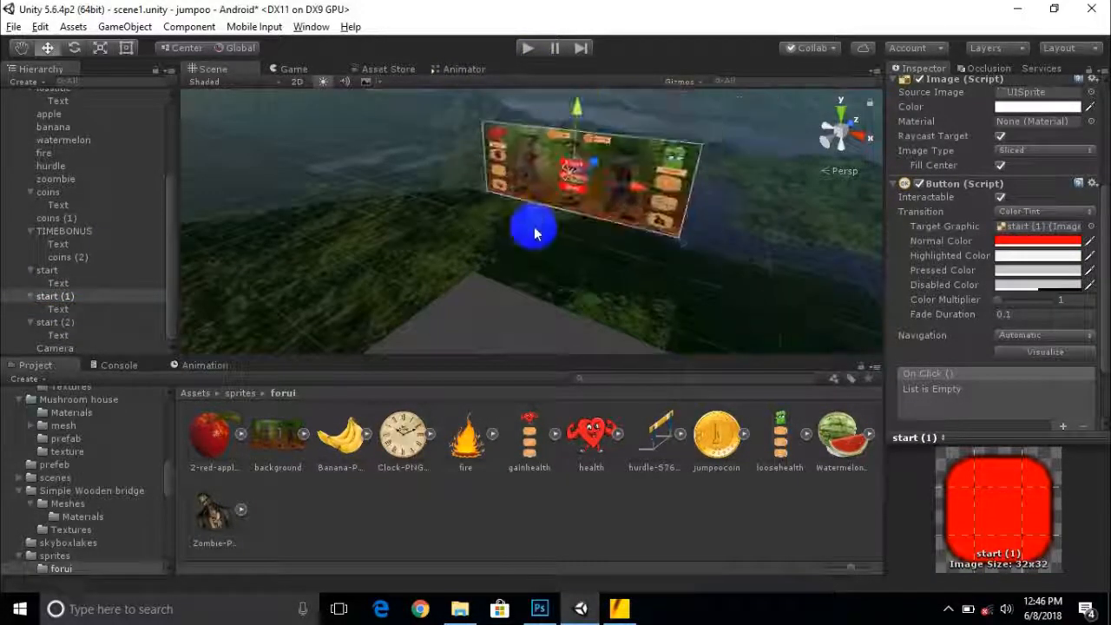
pyautogui.scroll(4, 605, 151)
pyautogui.keyDown('alt'); pyautogui.moveTo(525, 217); pyautogui.dragTo(599, 178); pyautogui.keyUp('alt')
pyautogui.moveTo(599, 178); pyautogui.dragTo(597, 214, button='middle')
pyautogui.scroll(5, 598, 214)
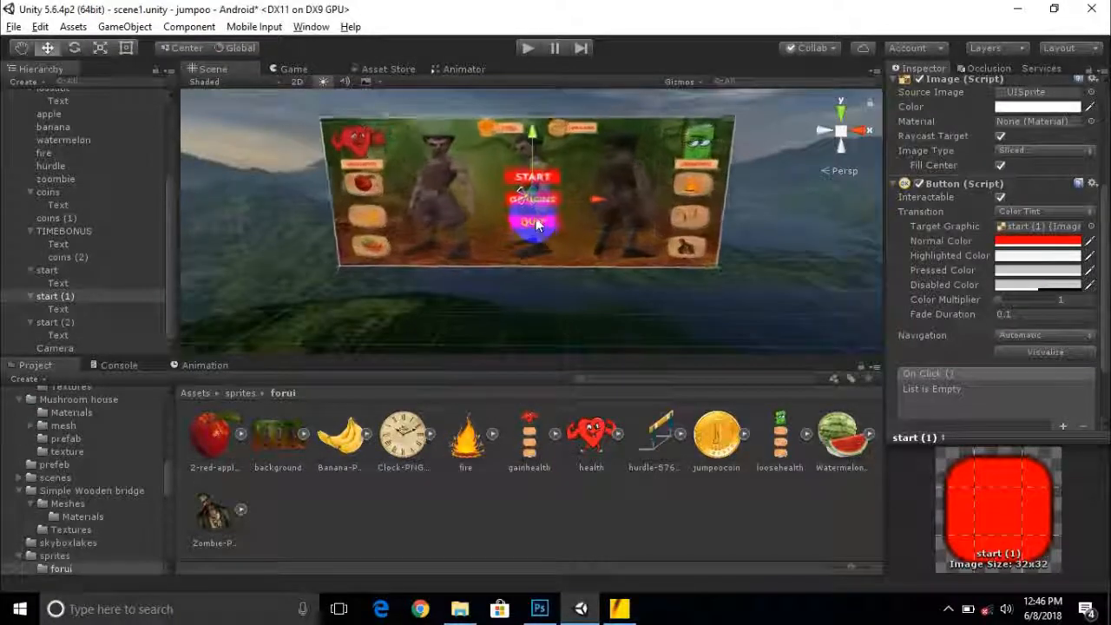
pyautogui.moveTo(56, 297)
pyautogui.mouseDown()
pyautogui.moveTo(68, 310)
pyautogui.moveTo(292, 237)
pyautogui.mouseUp()
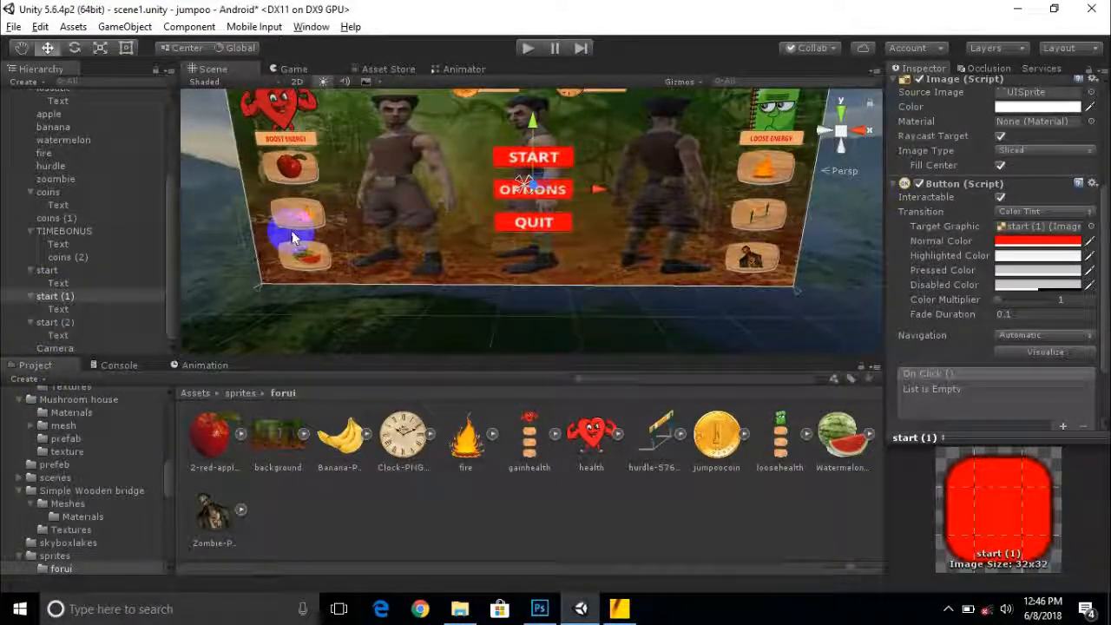
pyautogui.rightClick(54, 297)
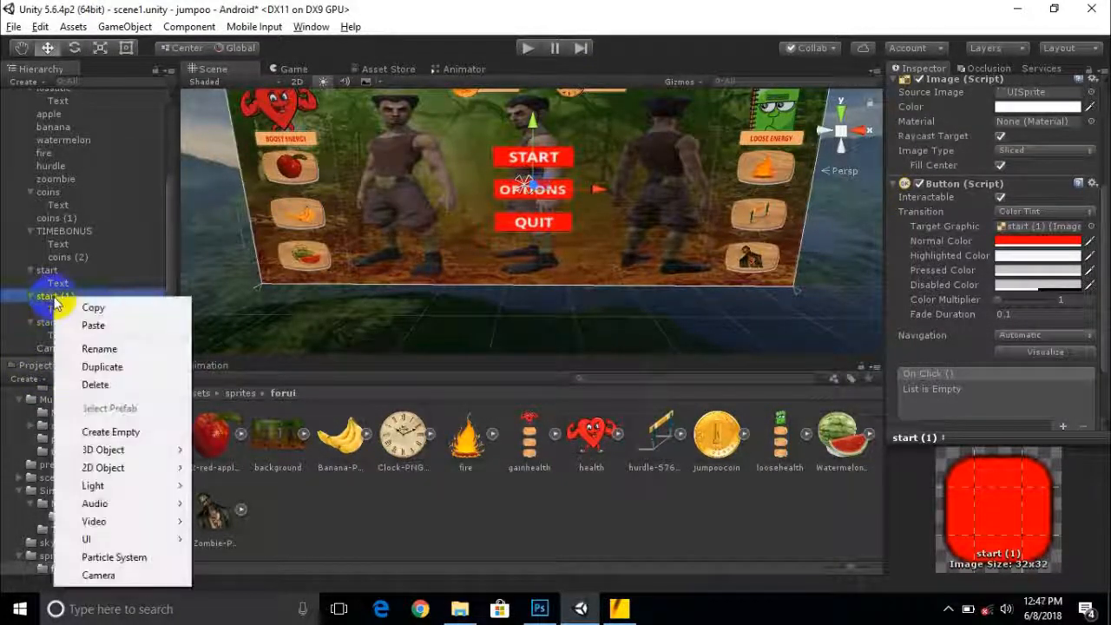
pyautogui.click(103, 349)
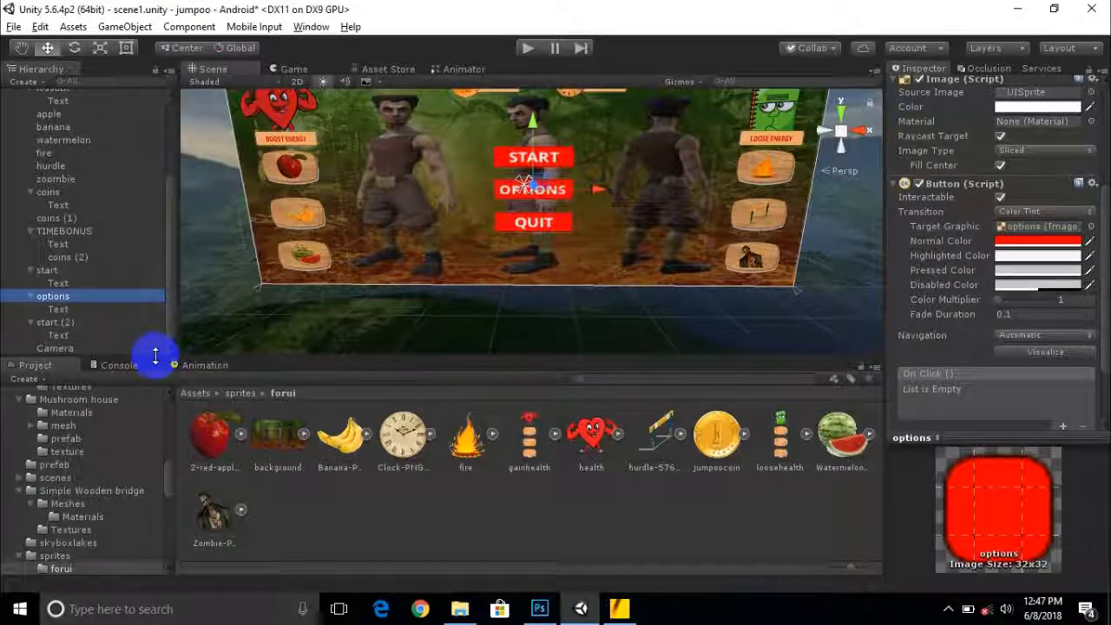
# Rename the QUIT button's start (2) object as quit
pyautogui.click(54, 322)
pyautogui.rightClick(53, 322)
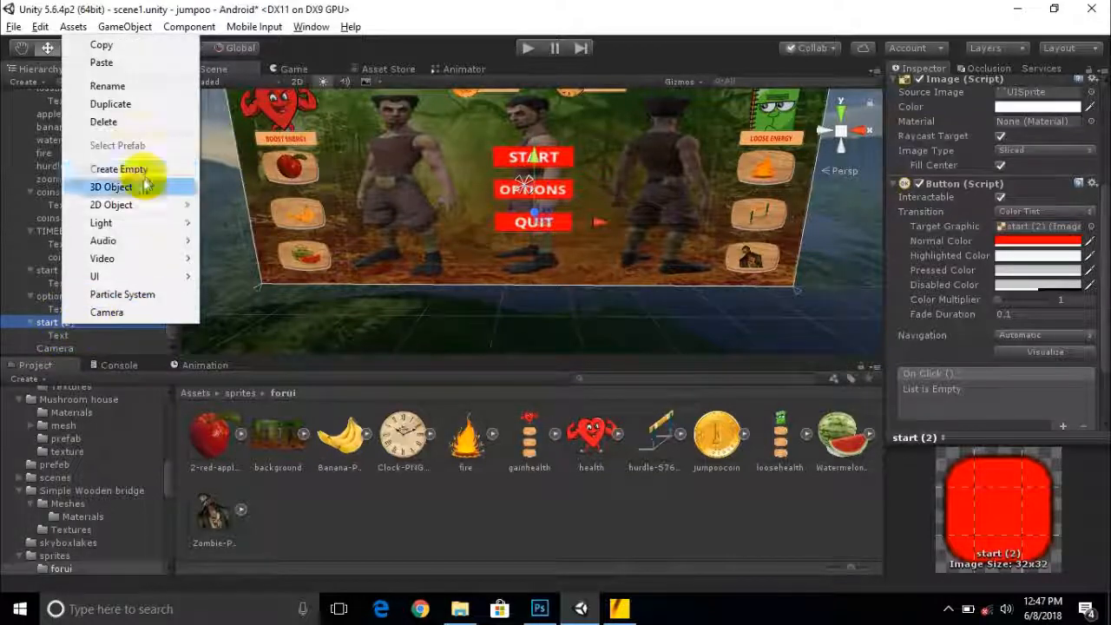
pyautogui.click(118, 86)
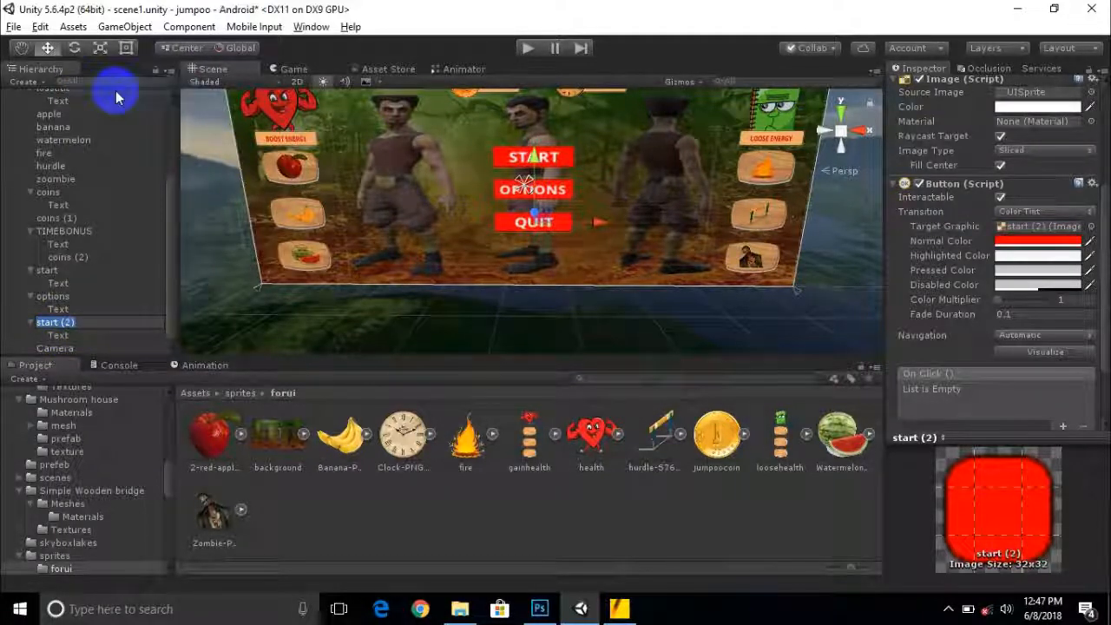
pyautogui.press('Return')
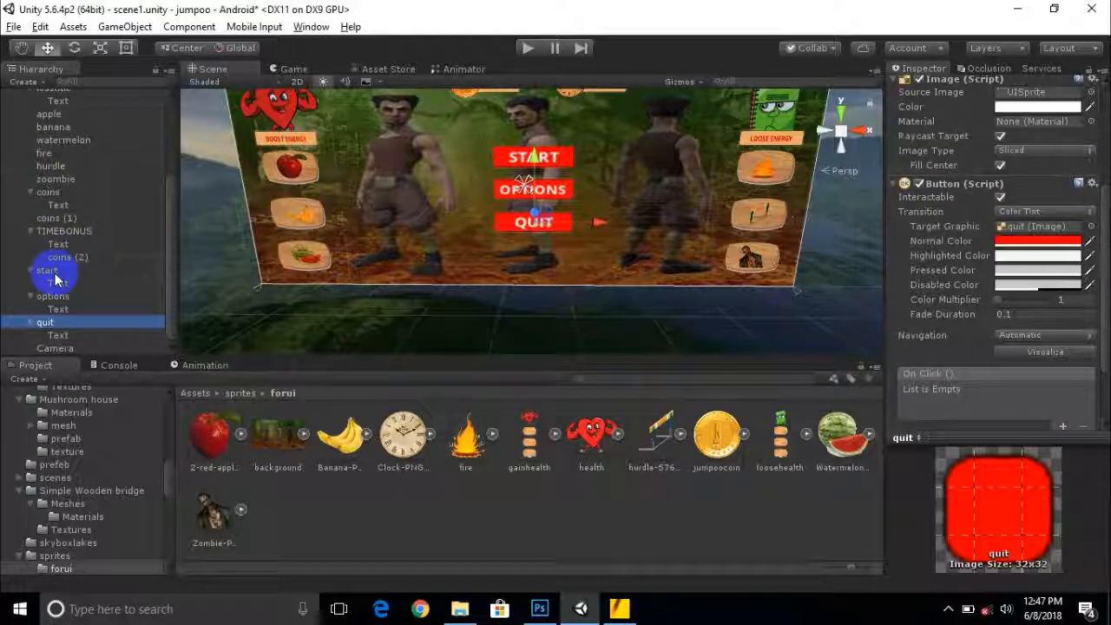
# Set the Highlighted Color of the quit button to black, hex 000000FF
pyautogui.click(1023, 256)
pyautogui.moveTo(77, 145); pyautogui.dragTo(32, 186)
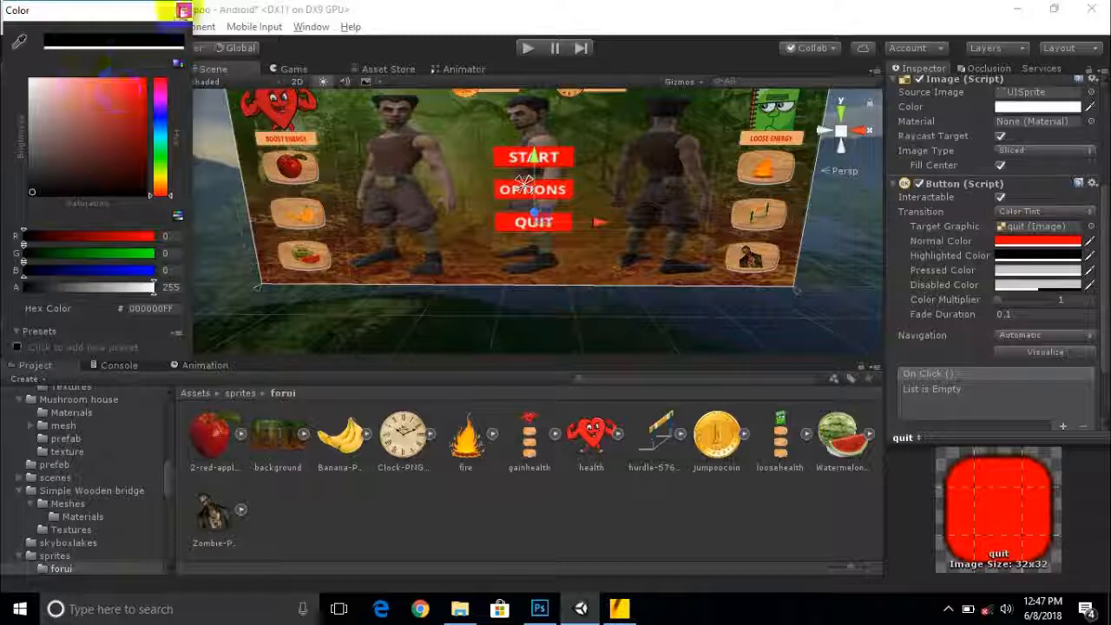
pyautogui.click(184, 10)
# Set the Highlighted Color of the options button to black
pyautogui.click(52, 293)
pyautogui.click(1045, 257)
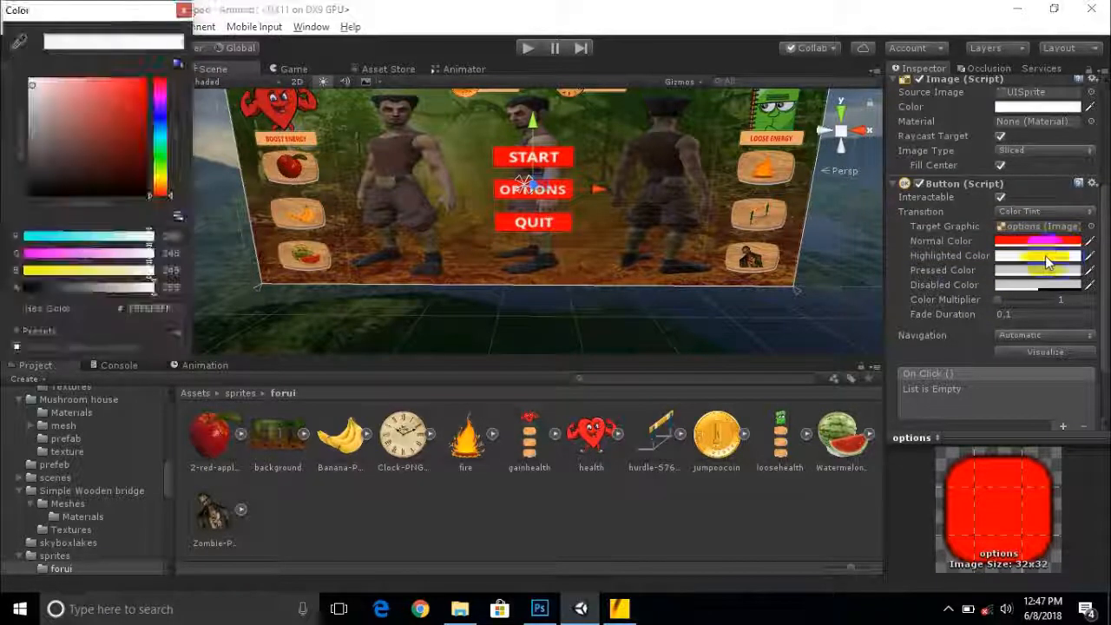
pyautogui.moveTo(87, 130); pyautogui.dragTo(21, 193)
pyautogui.click(183, 10)
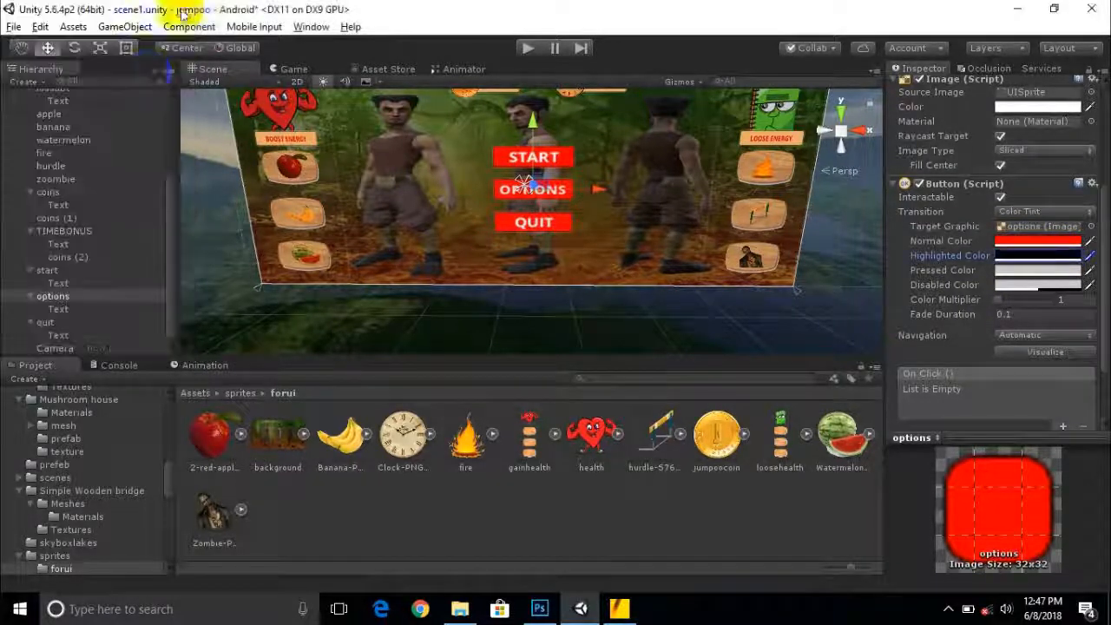
# Set the Highlighted Color of the start button to black
pyautogui.click(48, 271)
pyautogui.click(1038, 255)
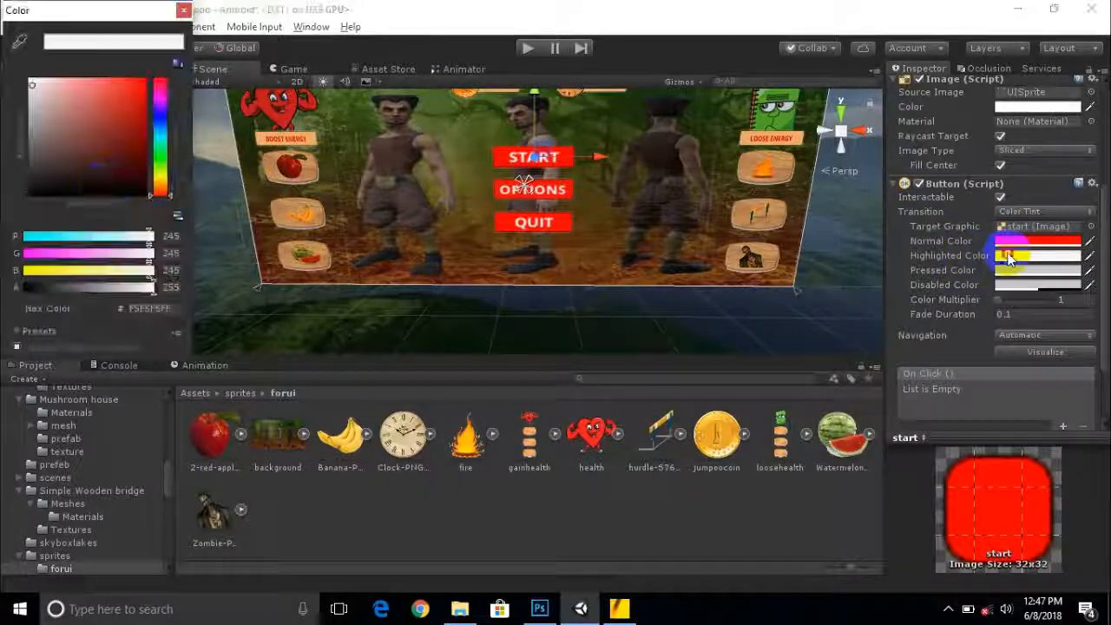
pyautogui.moveTo(81, 128); pyautogui.dragTo(21, 208)
pyautogui.click(183, 12)
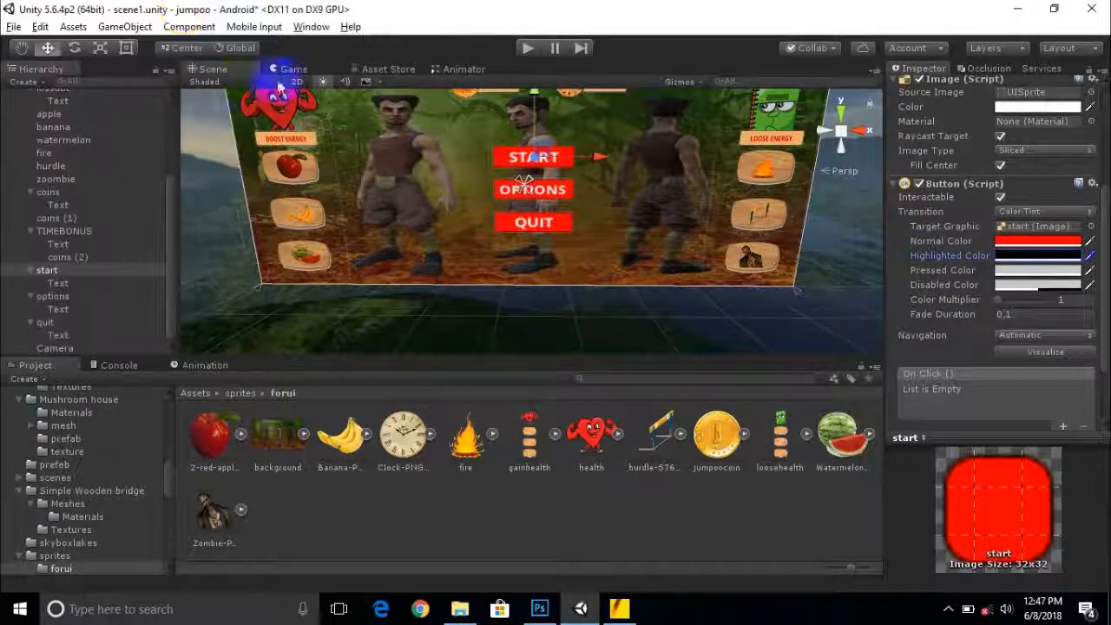
# Run the scene to test the highlight colors of the START, OPTIONS and QUIT buttons
pyautogui.click(60, 285)
pyautogui.scroll(1, 720, 172)
pyautogui.click(528, 50)
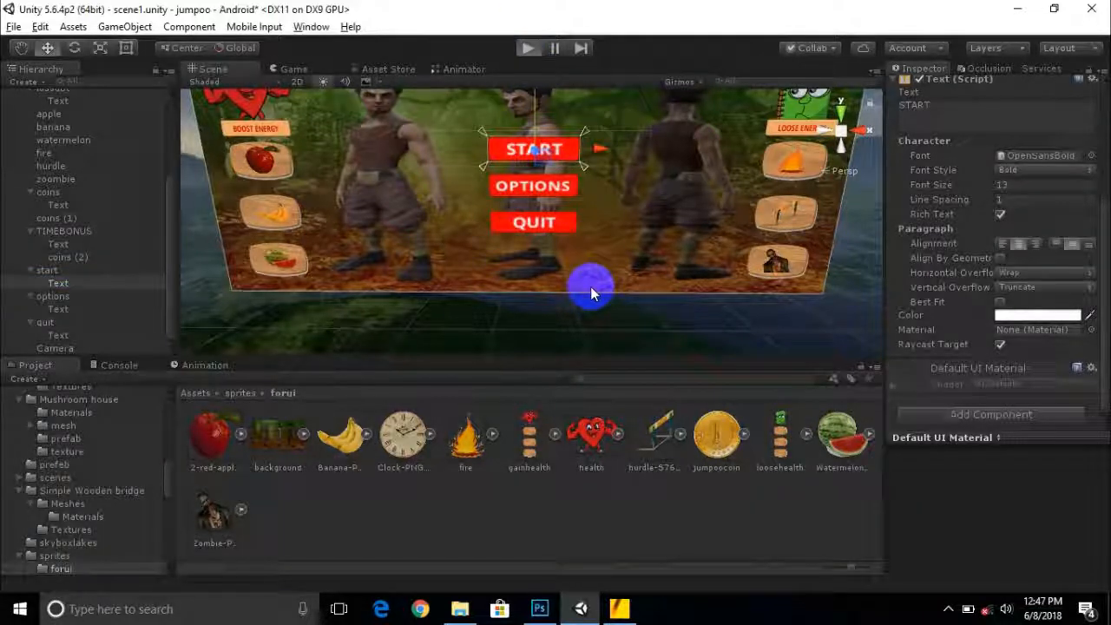